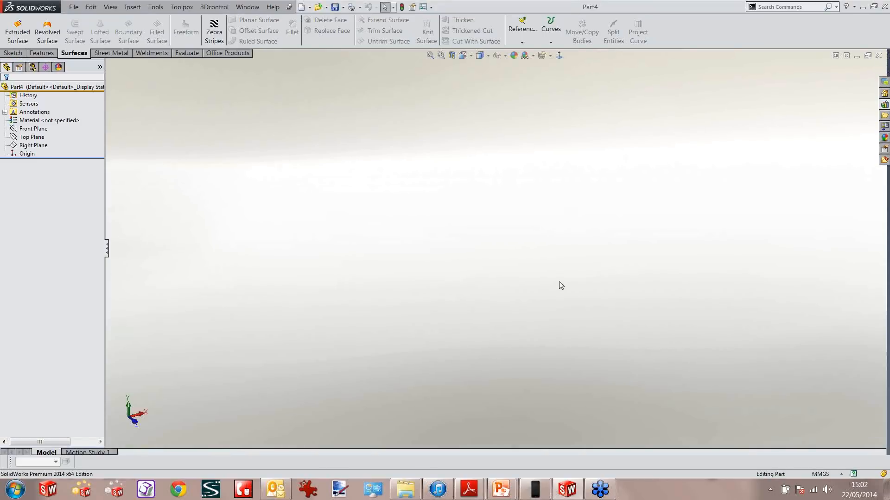
Preview the three default planes and start a new sketch on the Front Plane.
{"action": "left_click", "coordinate": [34, 129]}
{"action": "left_click", "coordinate": [39, 145], "text": "shift"}
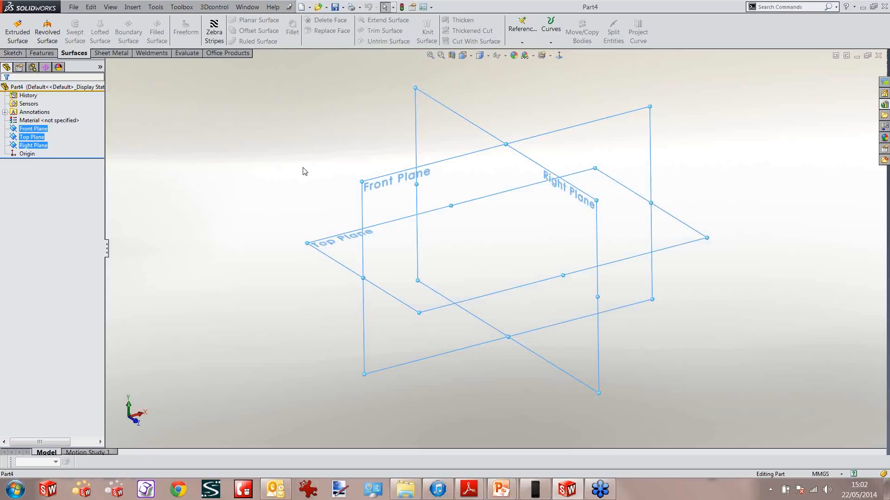
{"action": "left_click", "coordinate": [303, 171]}
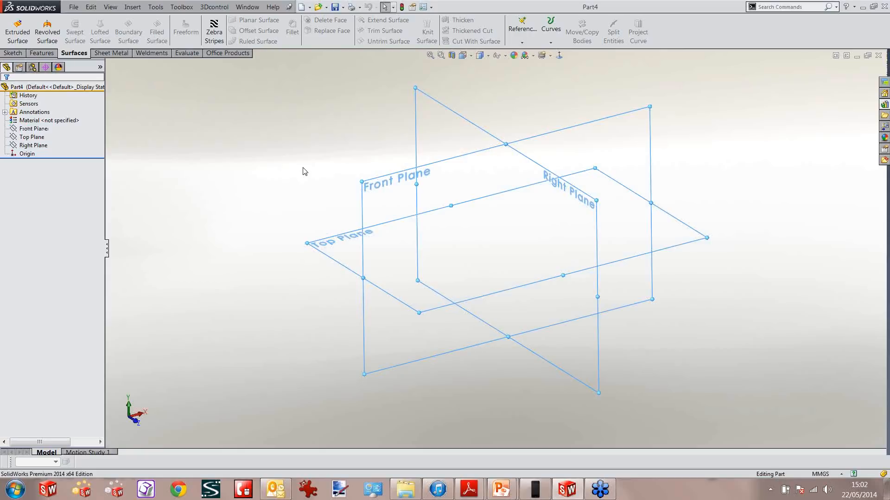
{"action": "left_click", "coordinate": [44, 129]}
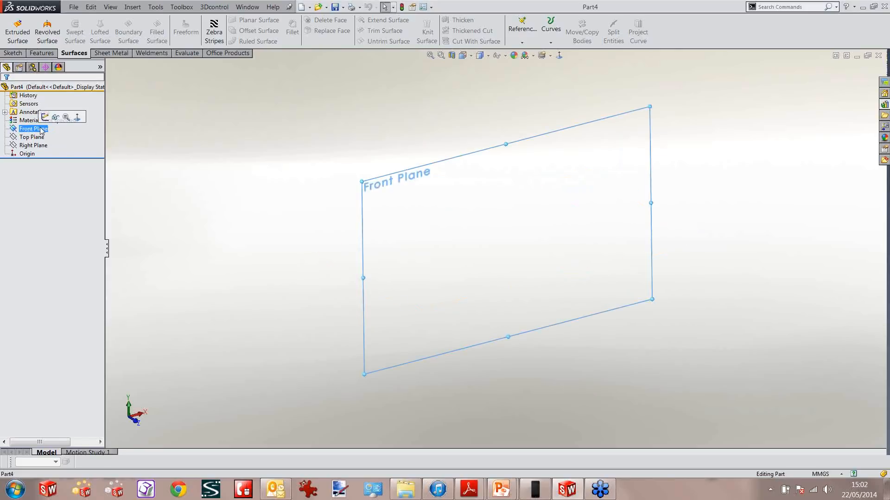
{"action": "left_click", "coordinate": [45, 118]}
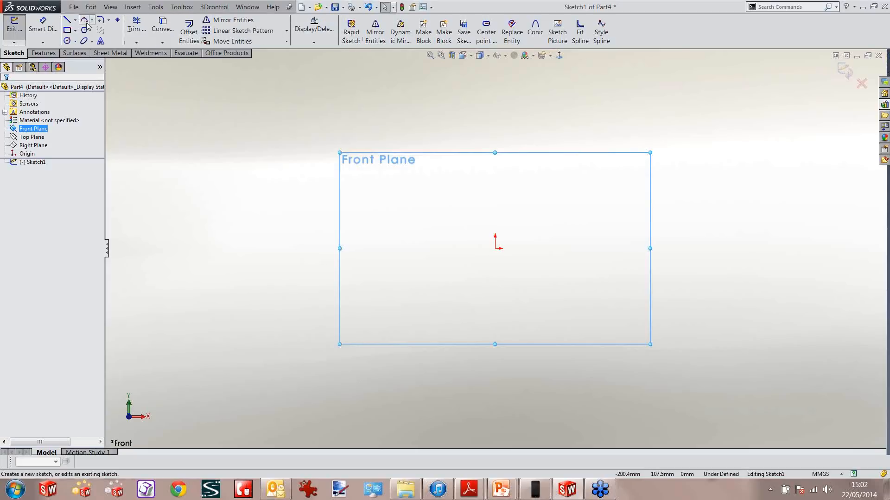
{"action": "left_click", "coordinate": [43, 53]}
{"action": "left_click", "coordinate": [75, 54]}
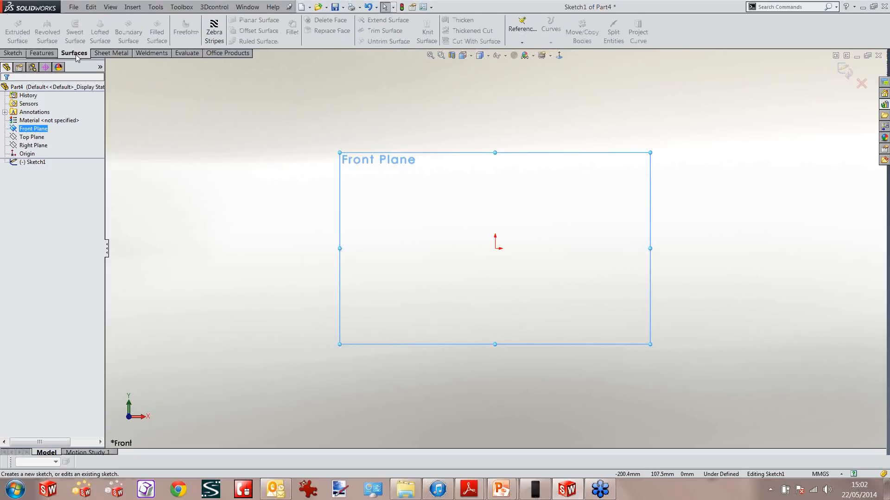
{"action": "left_click", "coordinate": [103, 54]}
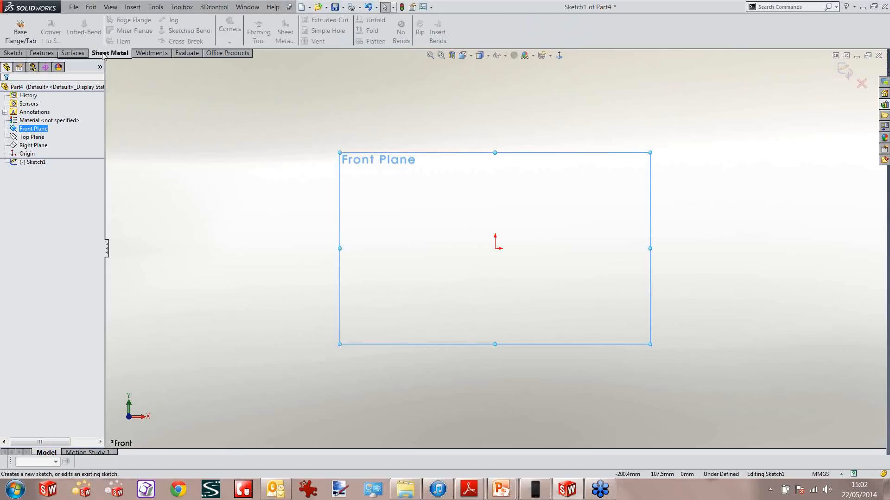
{"action": "left_click", "coordinate": [80, 53]}
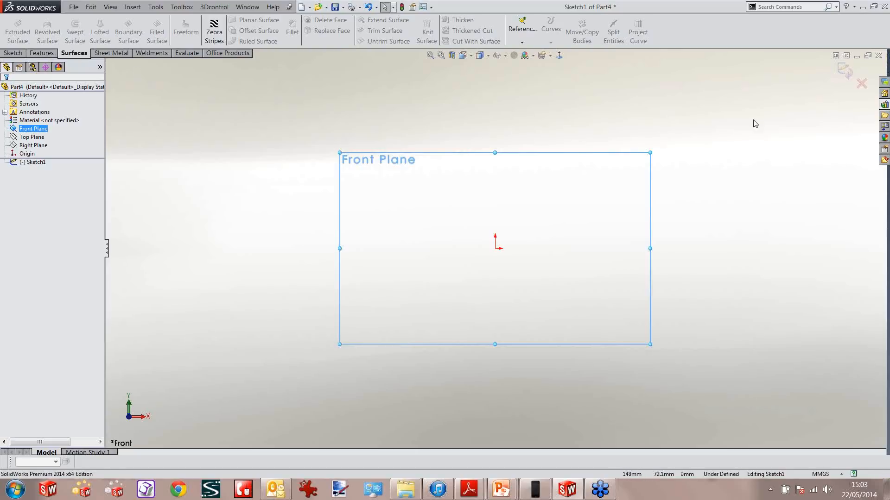
{"action": "left_click", "coordinate": [45, 54]}
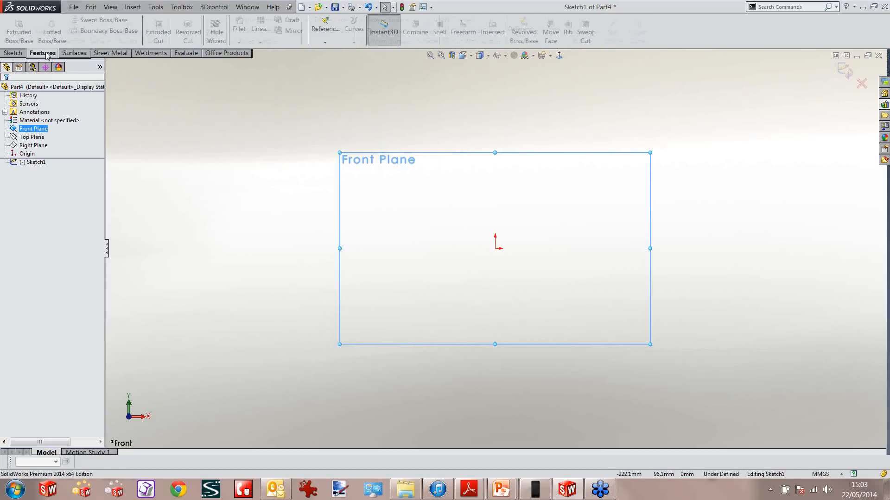
{"action": "left_click", "coordinate": [20, 54]}
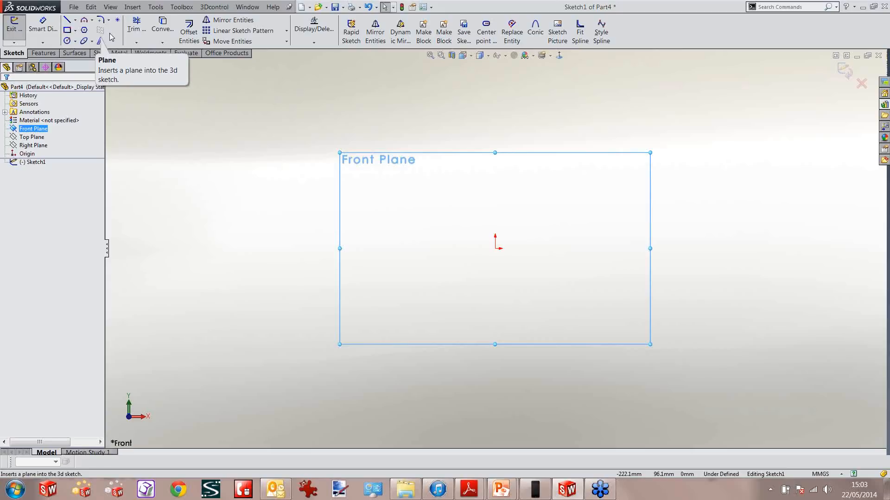
{"action": "left_click", "coordinate": [424, 244]}
{"action": "key", "text": "s"}
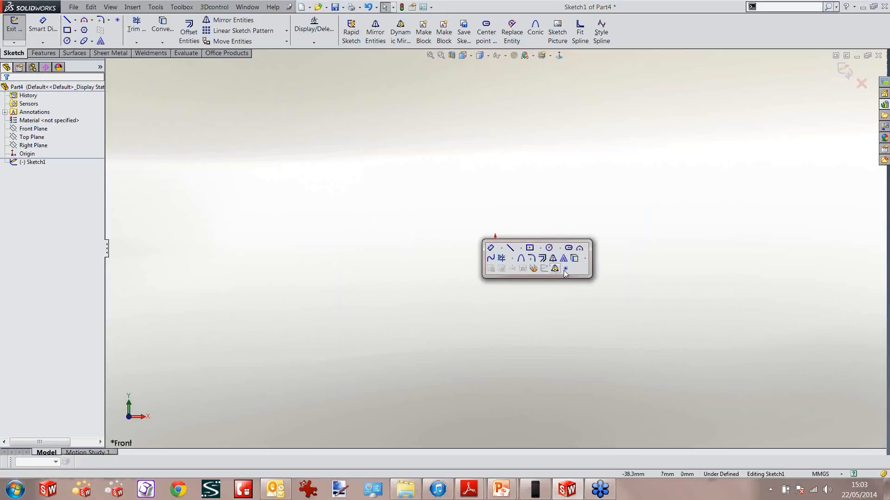
{"action": "right_click", "coordinate": [545, 256]}
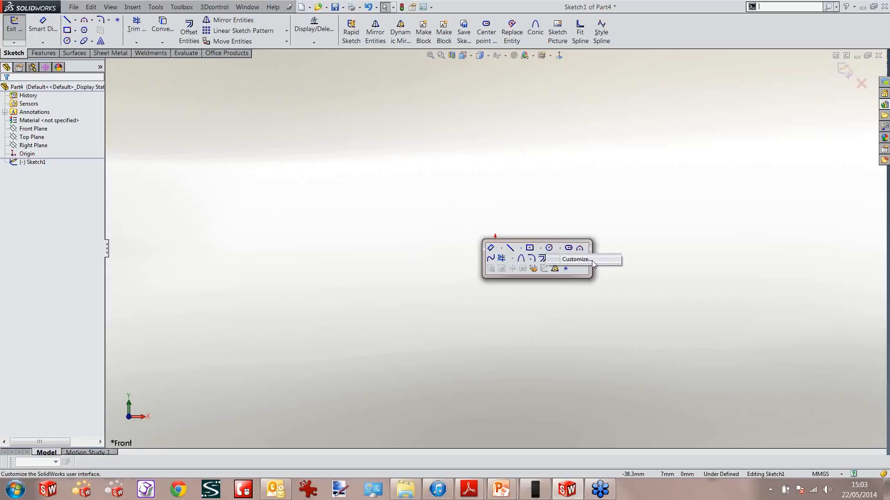
{"action": "left_click", "coordinate": [593, 262]}
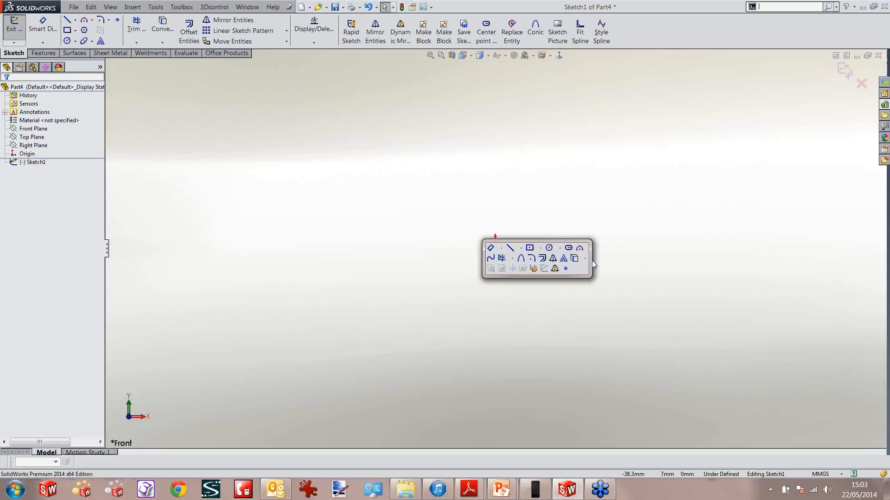
{"action": "key", "text": "Escape"}
Sketch a corner rectangle about 237 mm high just above the origin, spanning both sides of it.
{"action": "right_click_drag", "start_coordinate": [367, 208], "coordinate": [412, 211]}
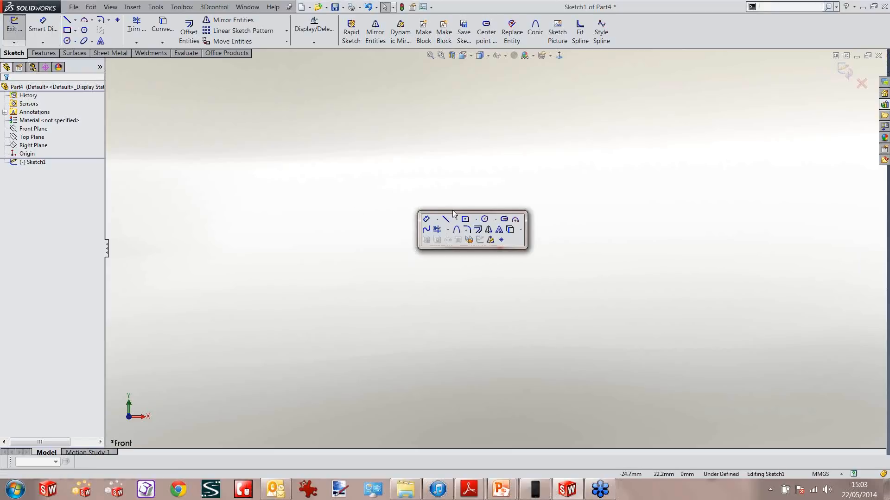
{"action": "left_click", "coordinate": [474, 219]}
{"action": "left_click", "coordinate": [491, 230]}
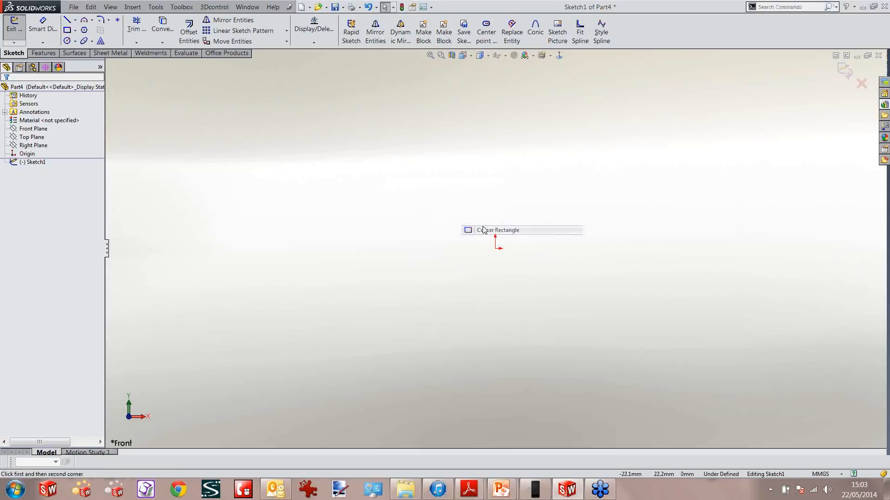
{"action": "left_click", "coordinate": [401, 75]}
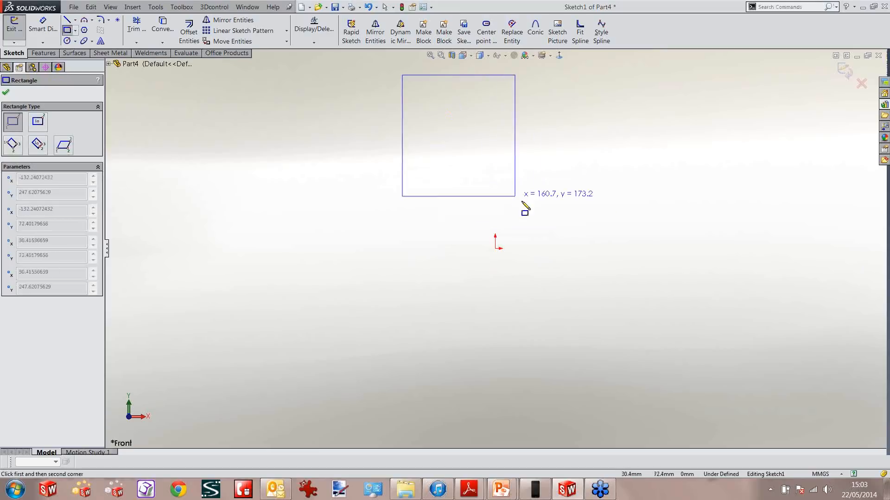
{"action": "left_click", "coordinate": [588, 241]}
Dimension the rectangle's left vertical edge and set its height to 1275 mm.
{"action": "scroll", "coordinate": [506, 167], "scroll_direction": "down", "scroll_amount": 2}
{"action": "key", "text": "s"}
{"action": "left_click", "coordinate": [373, 175]}
{"action": "left_click", "coordinate": [382, 163]}
{"action": "left_click", "coordinate": [340, 163]}
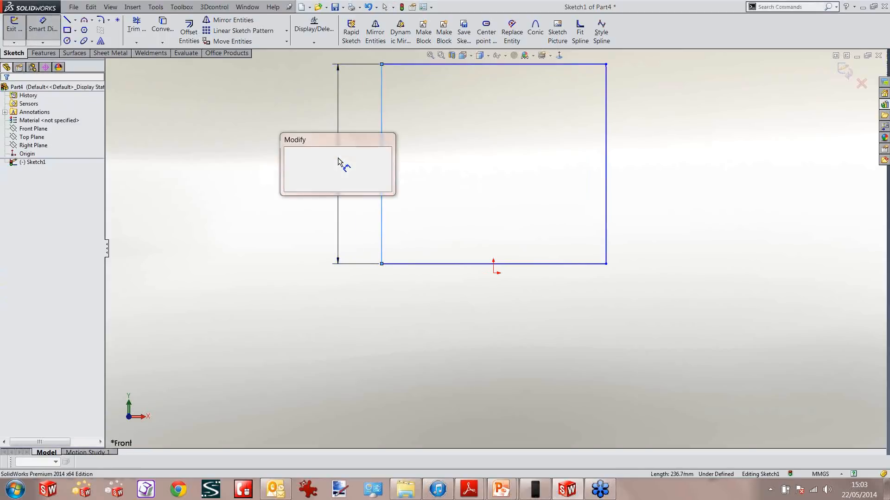
{"action": "type", "text": "127"}
{"action": "key", "text": "Return"}
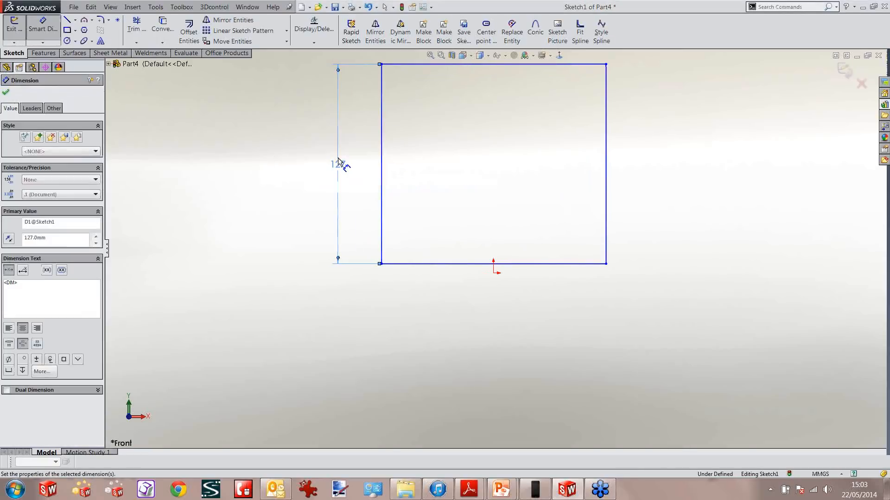
{"action": "double_click", "coordinate": [339, 165]}
{"action": "type", "text": "12775"}
{"action": "key", "text": "Return"}
{"action": "left_click", "coordinate": [437, 223]}
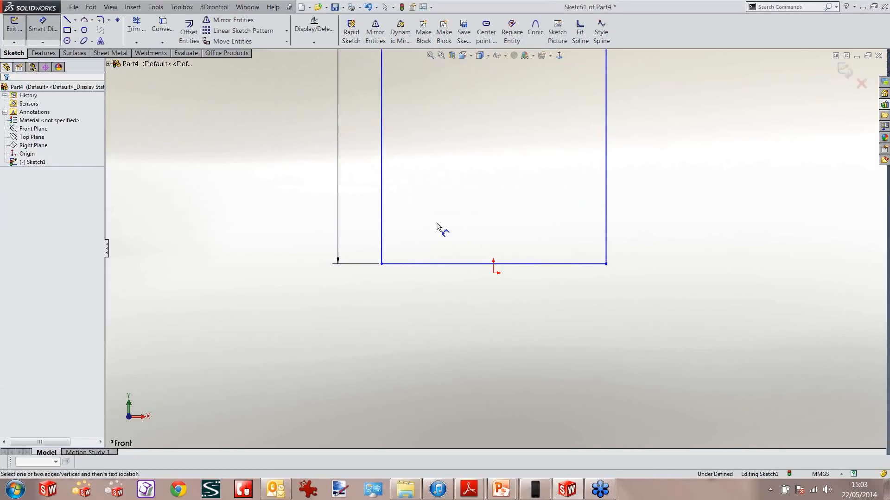
Dimension the rectangle's bottom edge and set its width to 1300 mm.
{"action": "left_click", "coordinate": [435, 264]}
{"action": "left_click", "coordinate": [471, 319]}
{"action": "type", "text": "1275"}
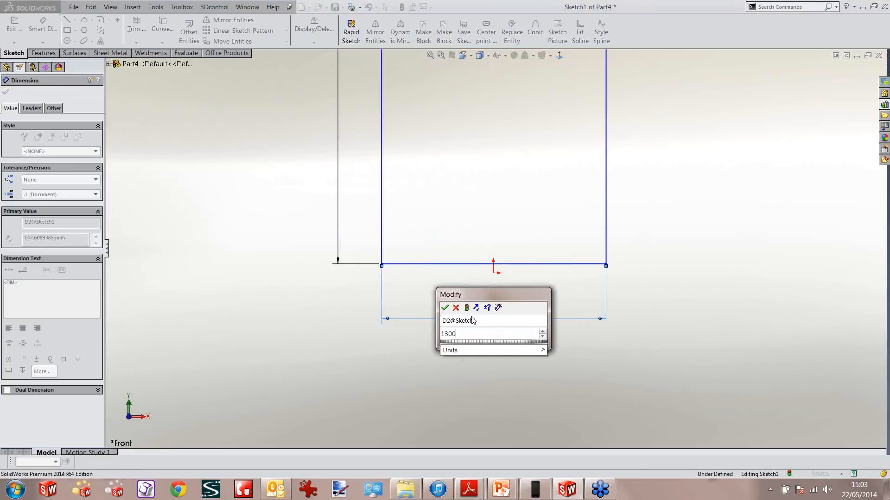
{"action": "key", "text": "Return"}
{"action": "left_click", "coordinate": [532, 360]}
Move the height and width dimensions farther out from the rectangle's edges.
{"action": "scroll", "coordinate": [531, 359], "scroll_direction": "up", "scroll_amount": 13}
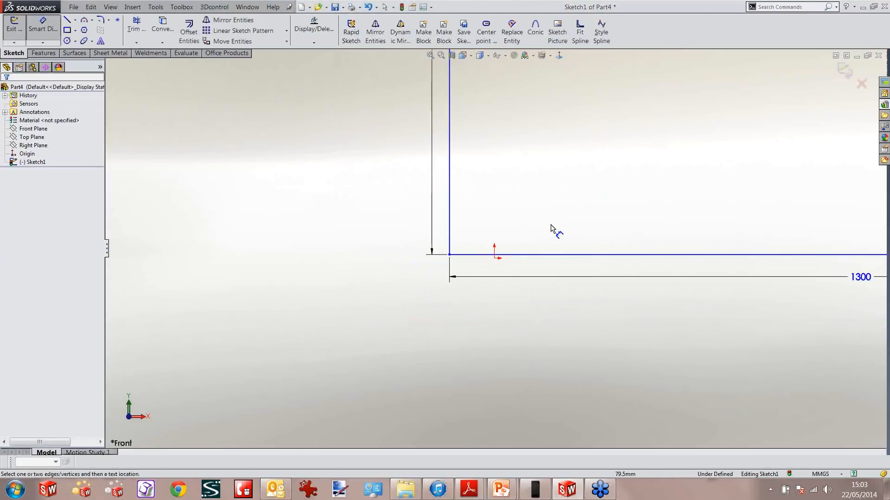
{"action": "scroll", "coordinate": [582, 167], "scroll_direction": "down", "scroll_amount": 1}
{"action": "key", "text": "Escape"}
{"action": "left_click", "coordinate": [421, 187]}
{"action": "left_click_drag", "start_coordinate": [421, 187], "coordinate": [394, 187]}
{"action": "left_click_drag", "start_coordinate": [551, 304], "coordinate": [558, 331]}
{"action": "left_click", "coordinate": [441, 351]}
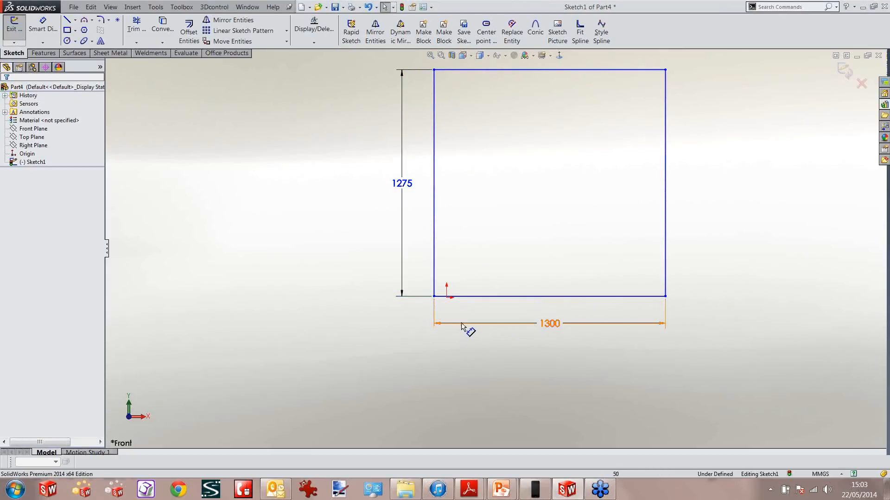
Add a Midpoint relation between the rectangle's bottom edge and the origin.
{"action": "scroll", "coordinate": [491, 298], "scroll_direction": "down", "scroll_amount": 5}
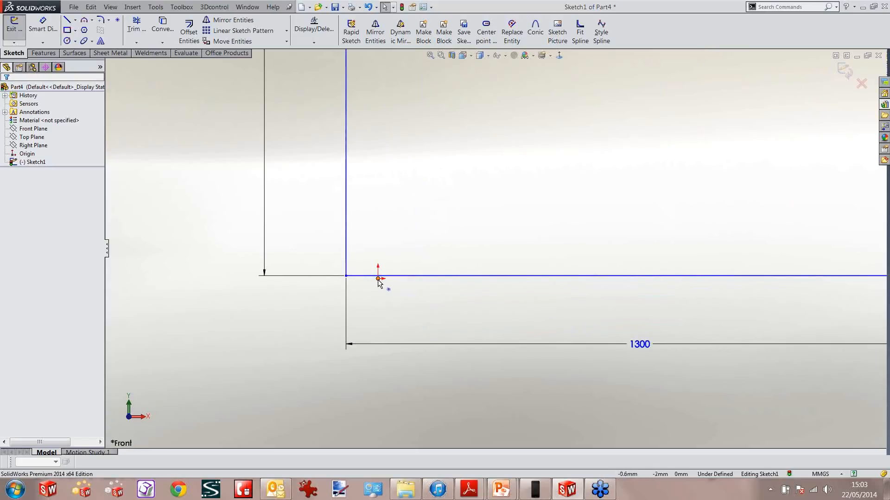
{"action": "left_click", "coordinate": [378, 279]}
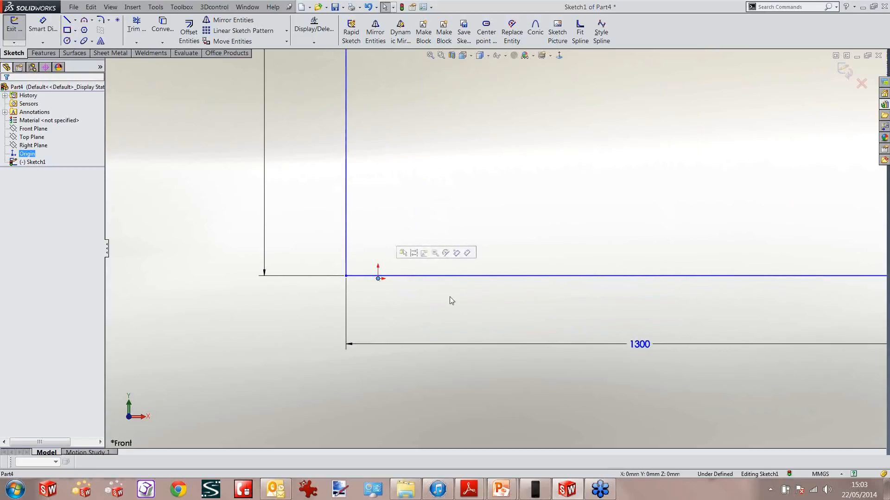
{"action": "left_click", "coordinate": [462, 277], "text": "ctrl"}
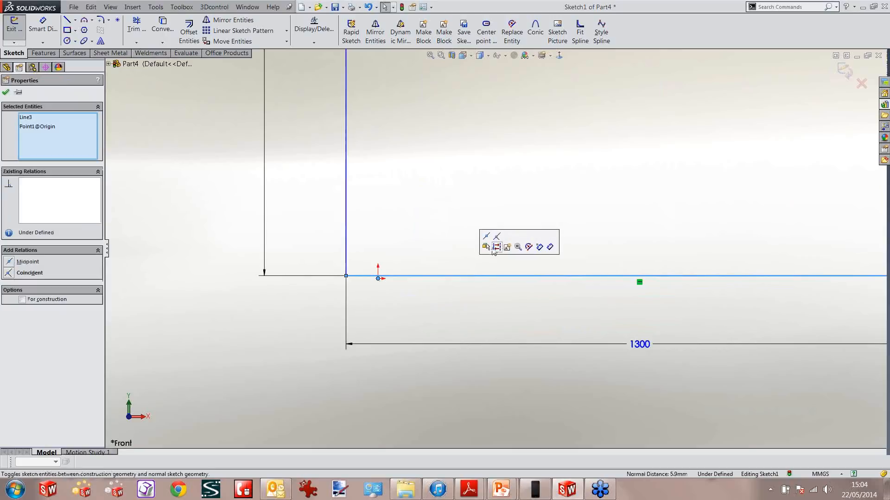
{"action": "left_click", "coordinate": [488, 242]}
{"action": "scroll", "coordinate": [488, 242], "scroll_direction": "up", "scroll_amount": 7}
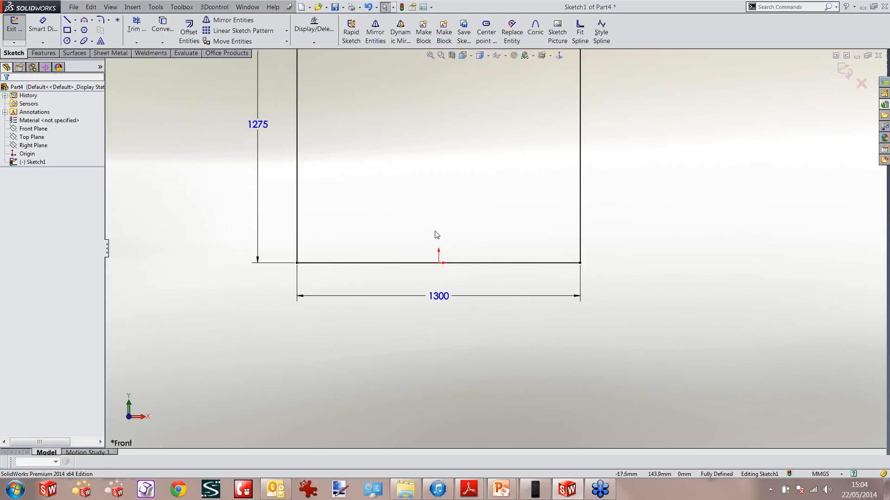
{"action": "scroll", "coordinate": [484, 173], "scroll_direction": "down", "scroll_amount": 2}
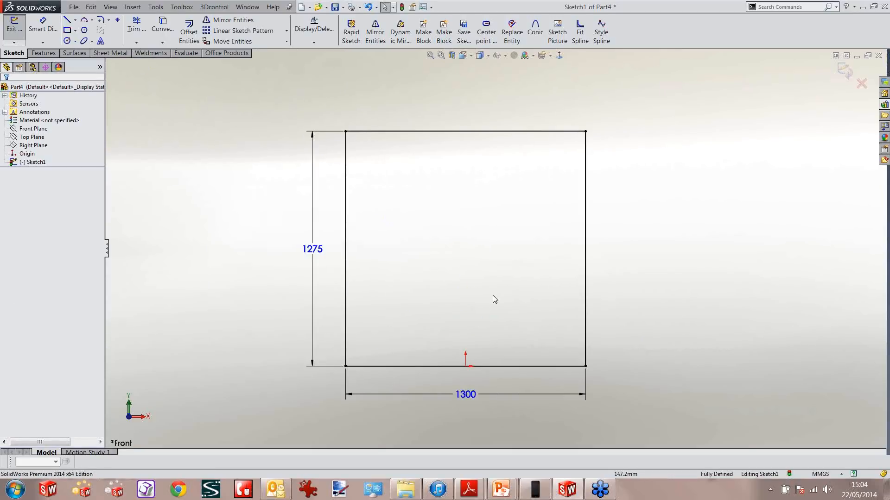
Draw a vertical centerline from the midpoint of the rectangle's top edge down to the origin.
{"action": "right_click_drag", "start_coordinate": [417, 224], "coordinate": [536, 237]}
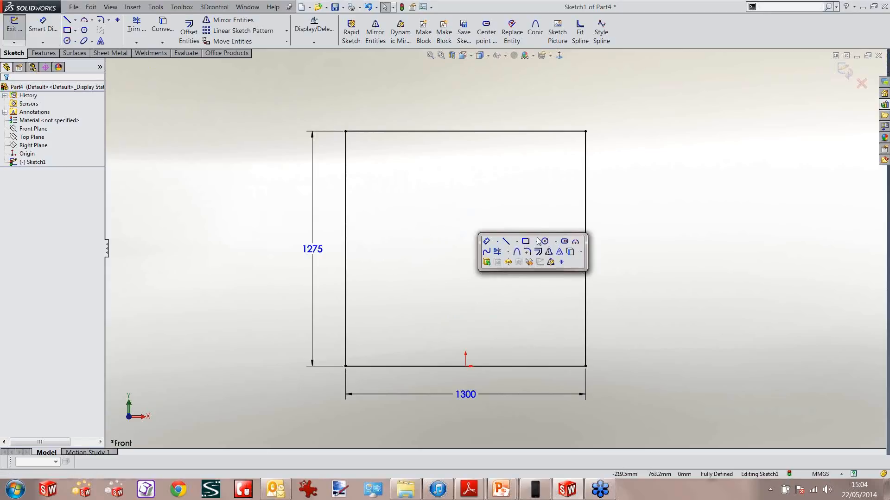
{"action": "left_click", "coordinate": [517, 242]}
{"action": "left_click", "coordinate": [529, 261]}
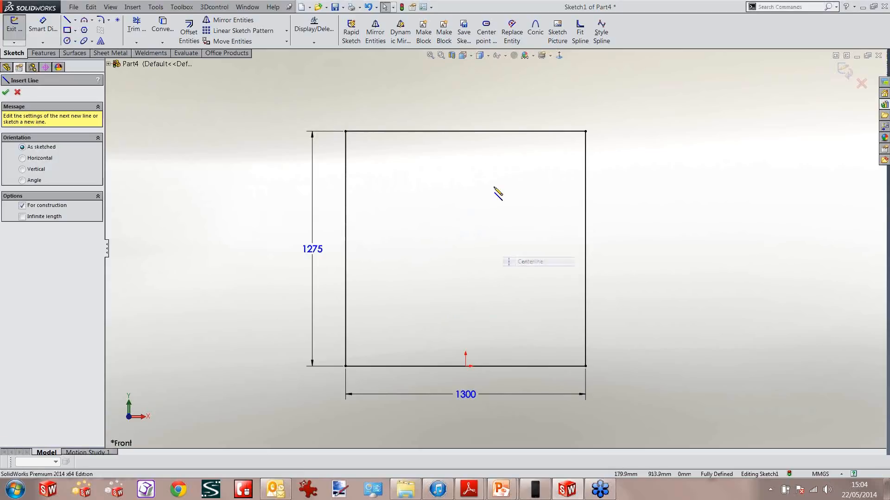
{"action": "left_click", "coordinate": [466, 131]}
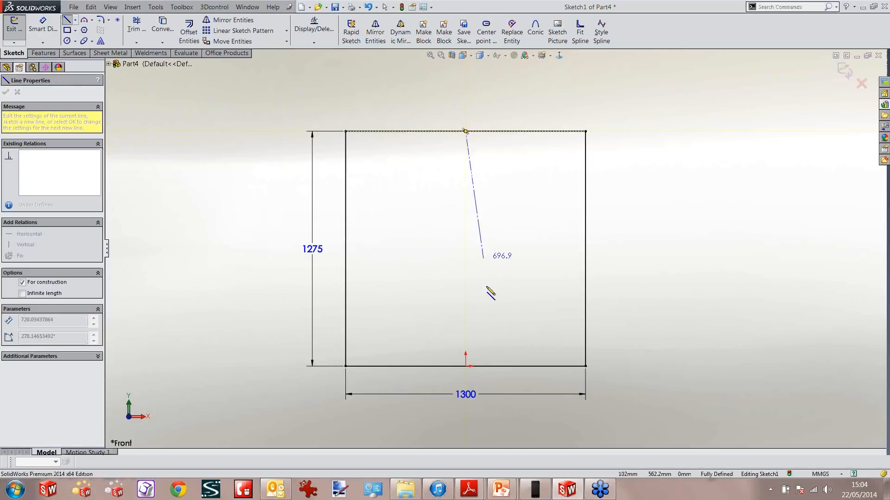
{"action": "left_click", "coordinate": [465, 366]}
{"action": "key", "text": "Escape"}
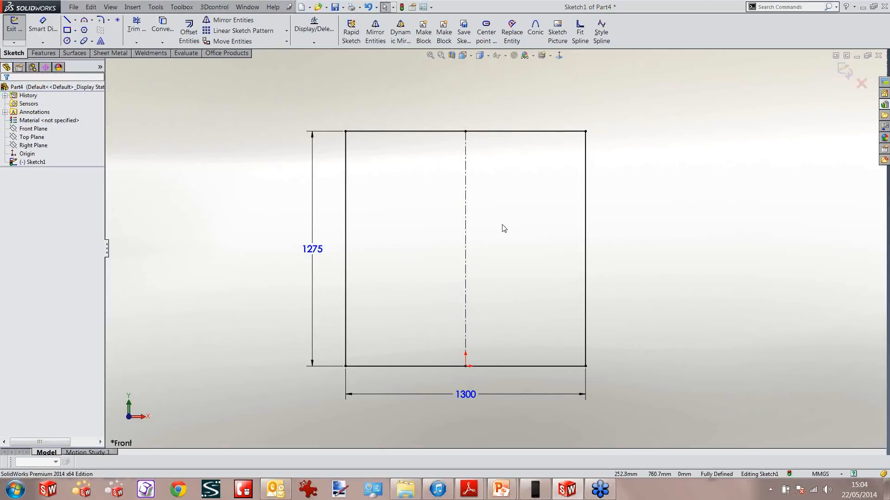
Draw a vertical line from the top edge to the bottom edge, between the rectangle's left edge and the centerline.
{"action": "right_click", "coordinate": [389, 194]}
{"action": "left_click", "coordinate": [376, 186]}
{"action": "right_click_drag", "start_coordinate": [377, 186], "coordinate": [462, 189]}
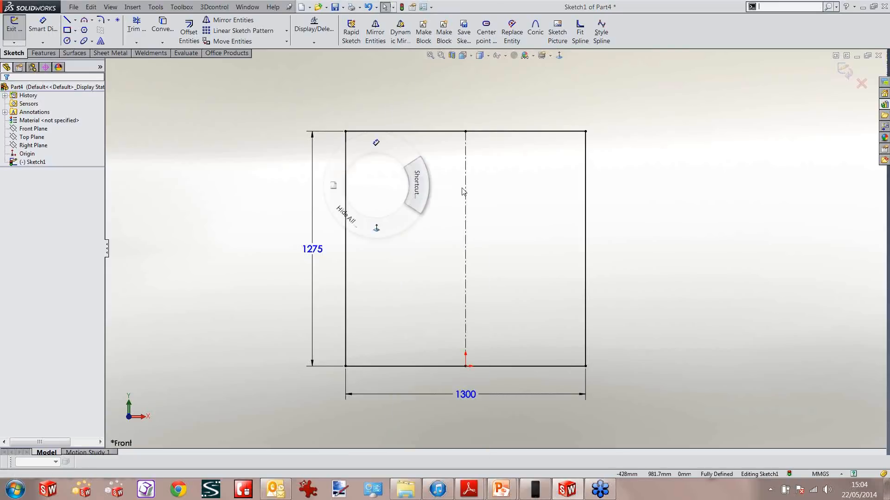
{"action": "left_click", "coordinate": [467, 196]}
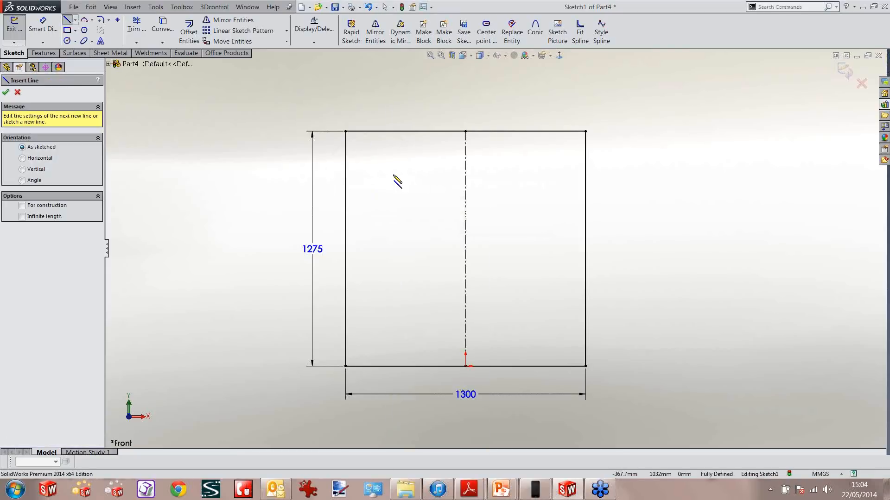
{"action": "left_click", "coordinate": [387, 132]}
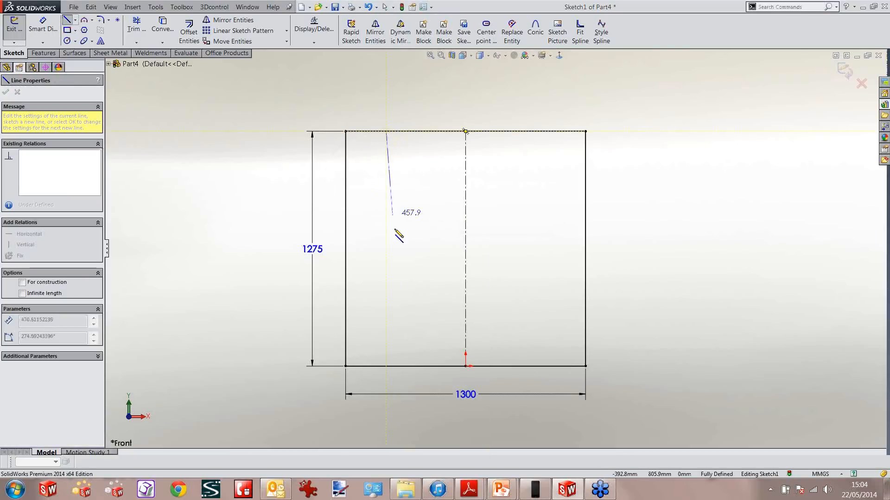
{"action": "left_click", "coordinate": [386, 366]}
{"action": "key", "text": "Escape"}
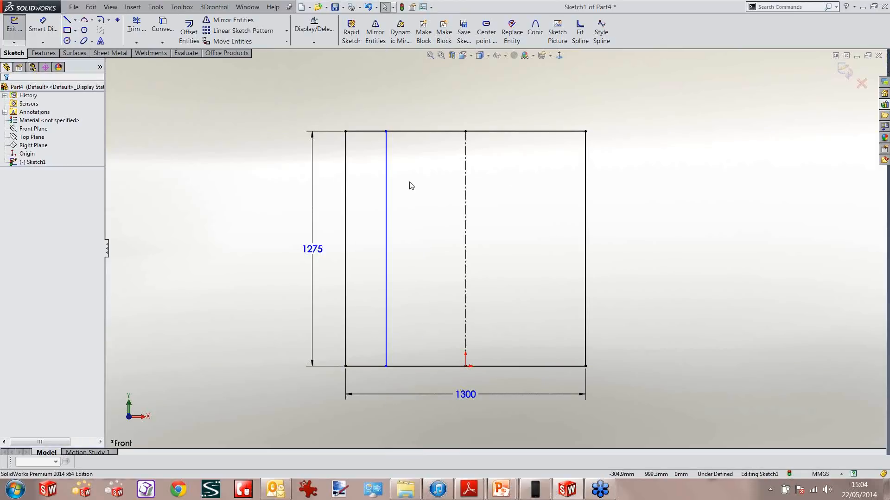
Mirror the left inner vertical line about the centerline, and shift the line slightly toward the centerline.
{"action": "left_click", "coordinate": [386, 166]}
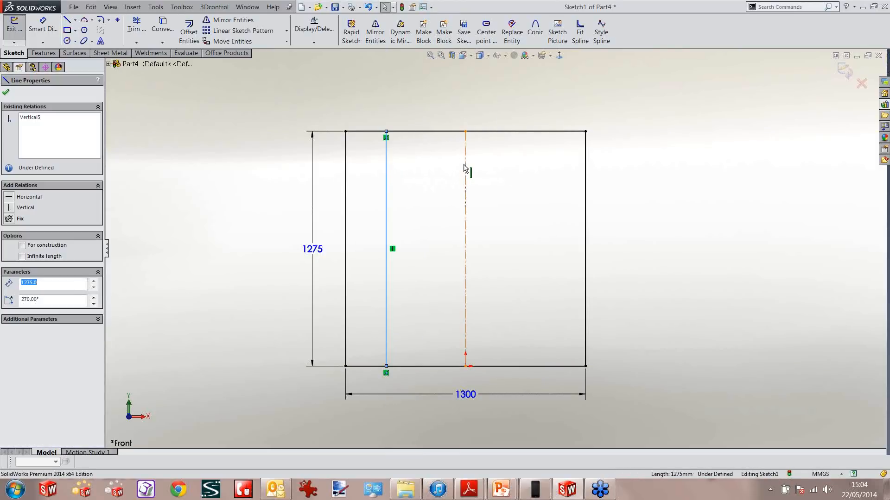
{"action": "left_click", "coordinate": [465, 167], "text": "ctrl"}
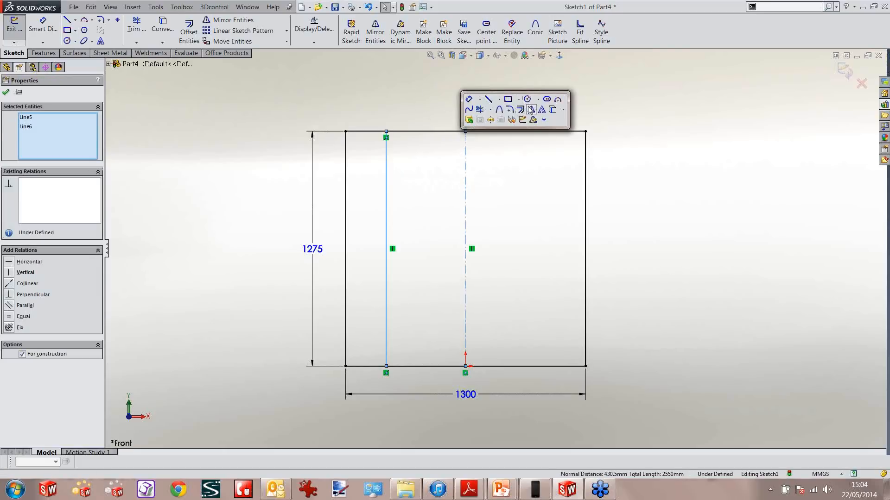
{"action": "left_click", "coordinate": [532, 113]}
{"action": "mouse_move", "coordinate": [386, 132]}
{"action": "left_mouse_down"}
{"action": "mouse_move", "coordinate": [434, 135]}
{"action": "mouse_move", "coordinate": [407, 145]}
{"action": "mouse_move", "coordinate": [391, 135]}
{"action": "left_mouse_up"}
Dimension the gap between the outer rectangle's left edge and the left inner vertical line at 150 mm.
{"action": "key", "text": "s"}
{"action": "left_click", "coordinate": [387, 113]}
{"action": "left_click", "coordinate": [391, 151]}
{"action": "left_click", "coordinate": [345, 148]}
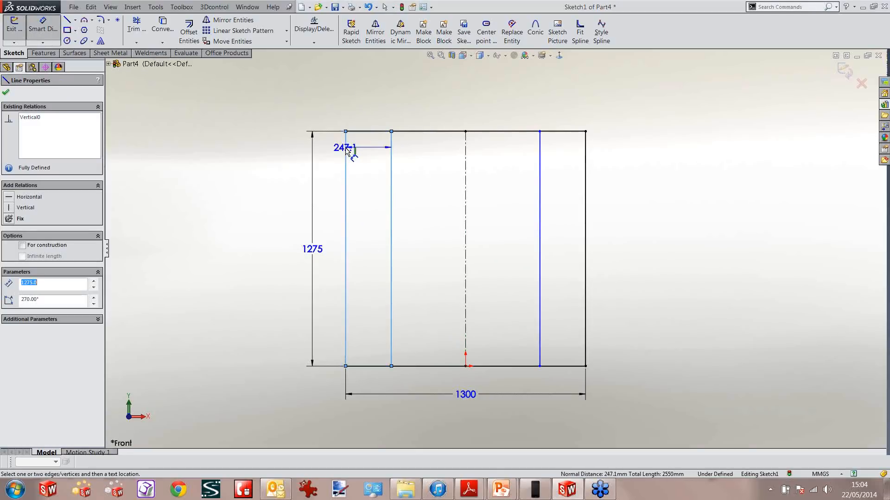
{"action": "left_click", "coordinate": [358, 108]}
{"action": "type", "text": "150"}
{"action": "key", "text": "Return"}
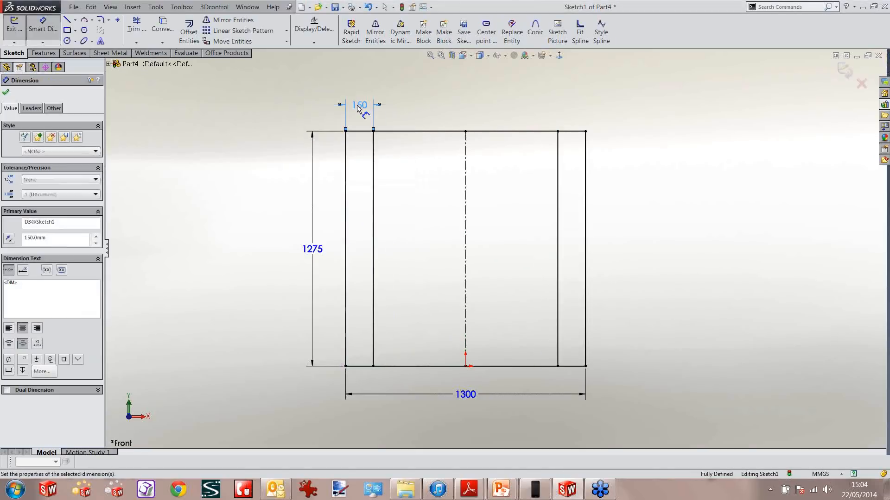
Draw two horizontal rectangles spanning the inner vertical lines, about 90 mm high in the upper part and 35 mm high in the lower part.
{"action": "key", "text": "s"}
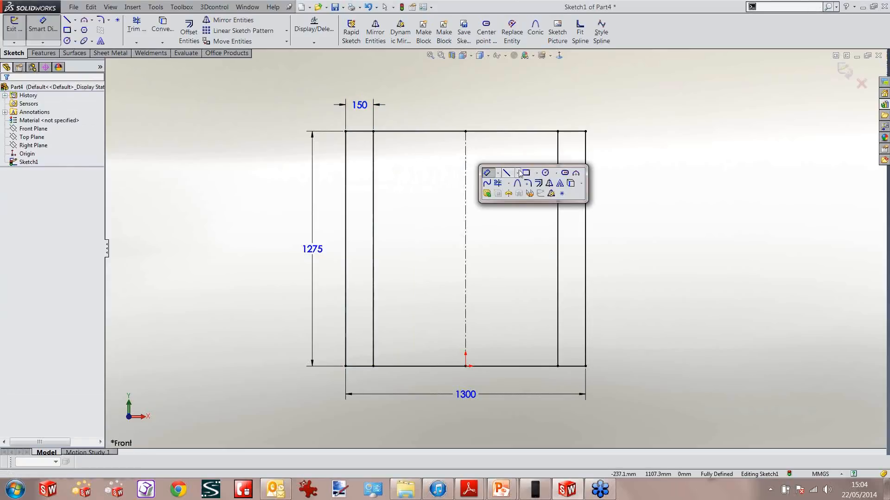
{"action": "left_click", "coordinate": [526, 174]}
{"action": "scroll", "coordinate": [482, 258], "scroll_direction": "down", "scroll_amount": 2}
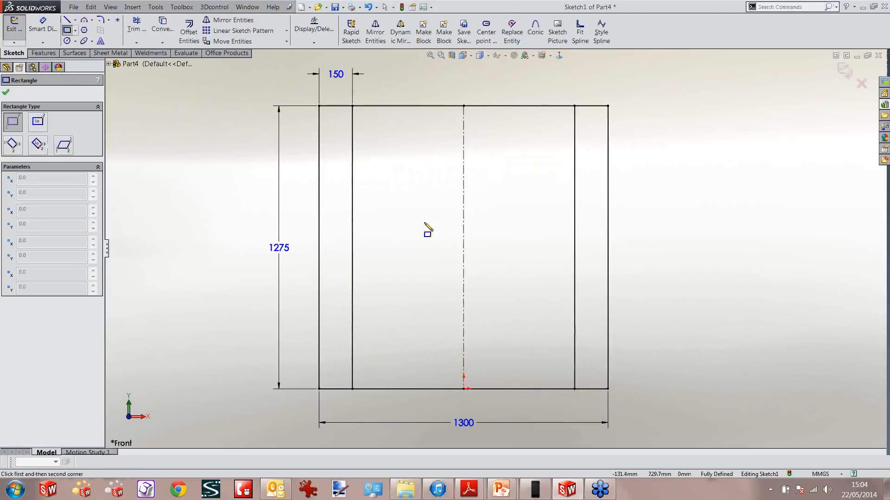
{"action": "left_click", "coordinate": [352, 181]}
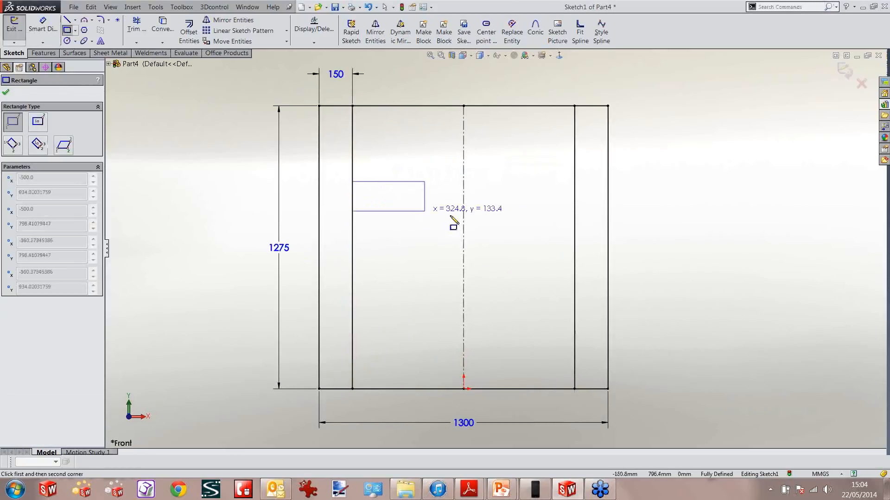
{"action": "left_click", "coordinate": [575, 201]}
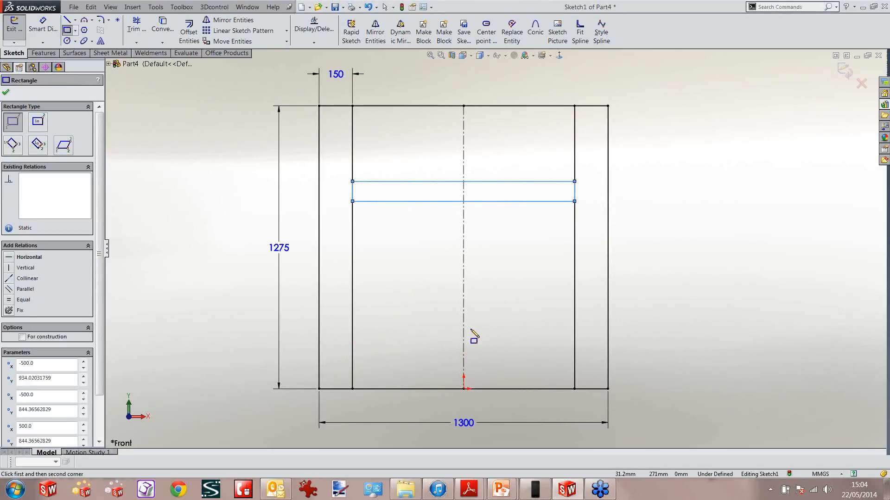
{"action": "left_click", "coordinate": [353, 324]}
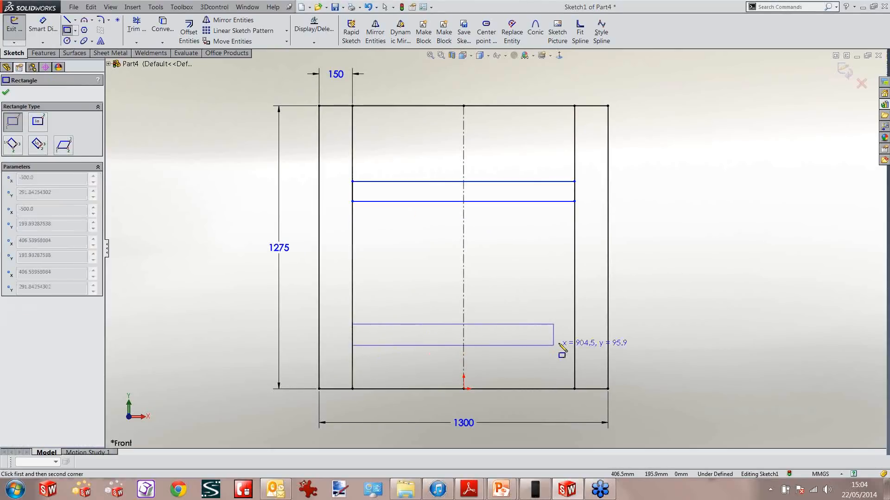
{"action": "left_click", "coordinate": [578, 334]}
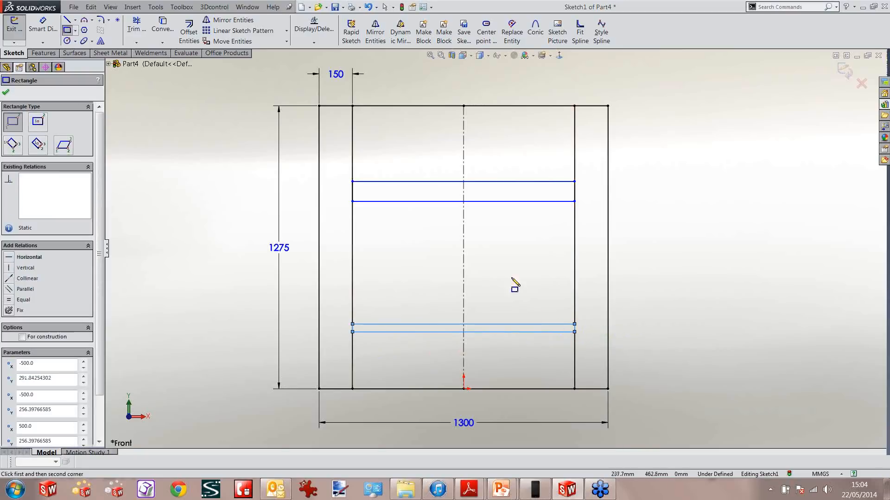
Draw a narrow upright rectangle about 74 mm wide between the two horizontal rectangles, just right of the centerline.
{"action": "scroll", "coordinate": [499, 249], "scroll_direction": "down", "scroll_amount": 1}
{"action": "left_click", "coordinate": [483, 192]}
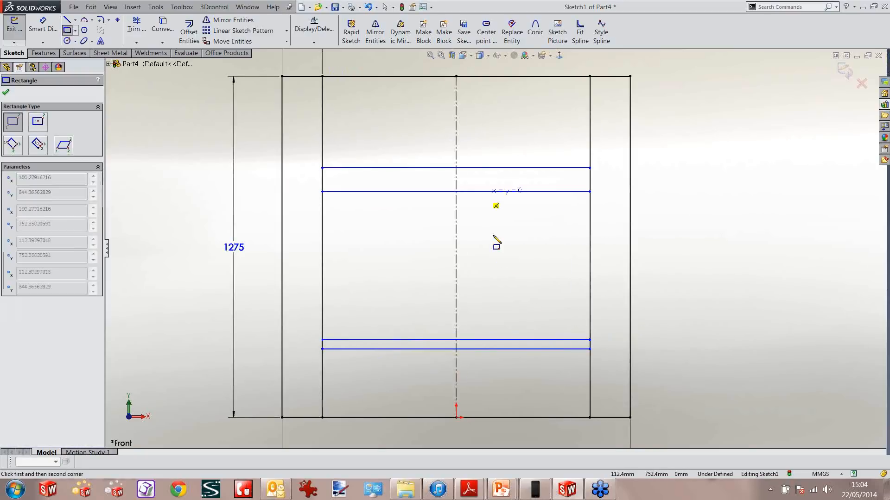
{"action": "left_click", "coordinate": [503, 340]}
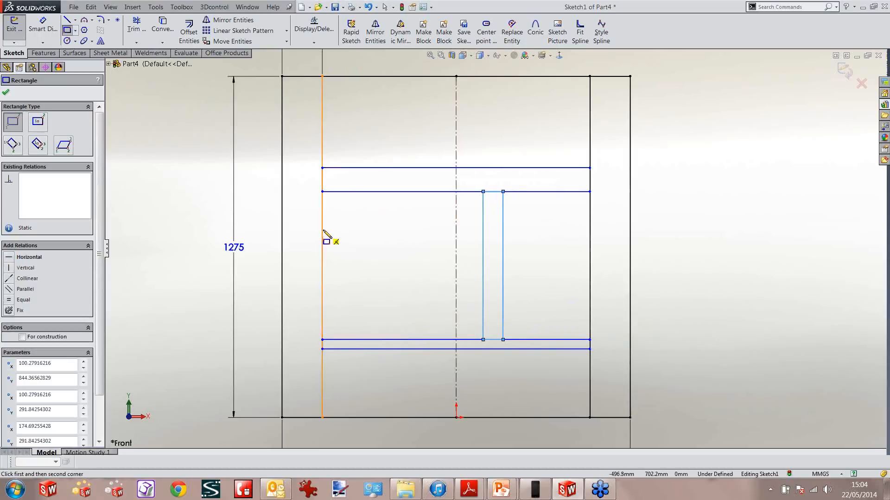
Draw a horizontal rectangle about 1000 by 45 mm across the upright, and a shorter one below it from the left inner line to the upright.
{"action": "left_click", "coordinate": [590, 242]}
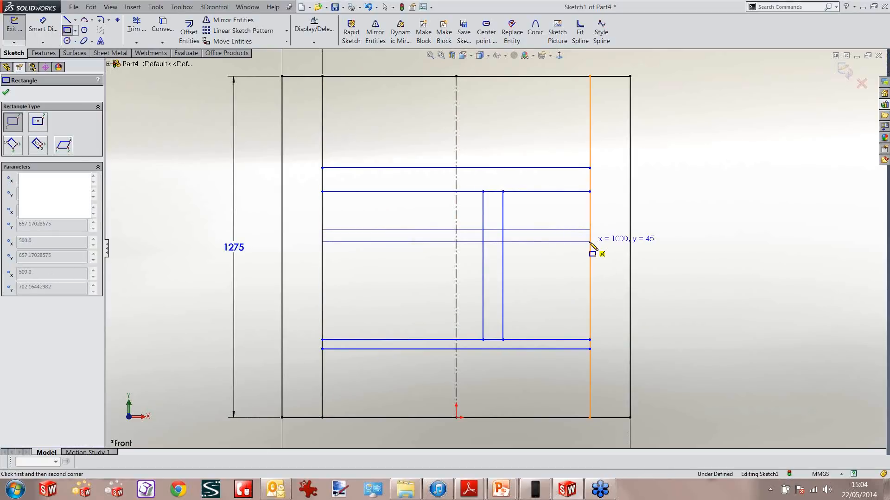
{"action": "left_click", "coordinate": [323, 288]}
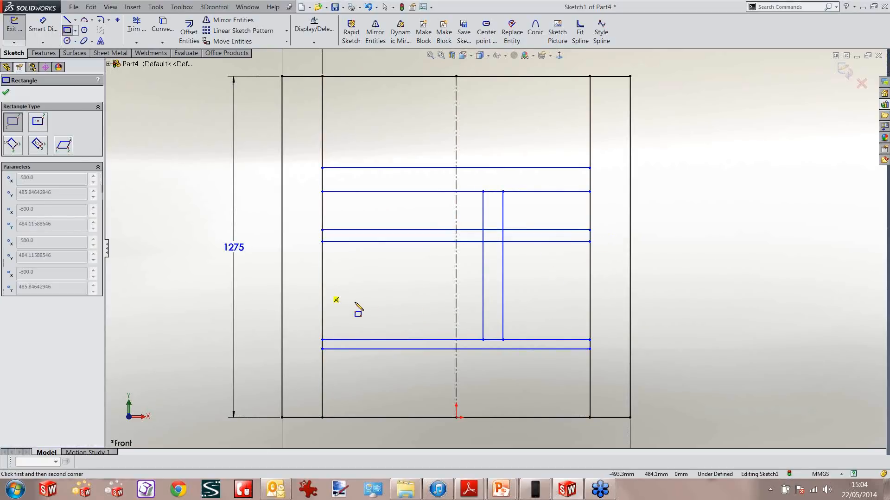
{"action": "left_click", "coordinate": [485, 307]}
{"action": "key", "text": "Escape"}
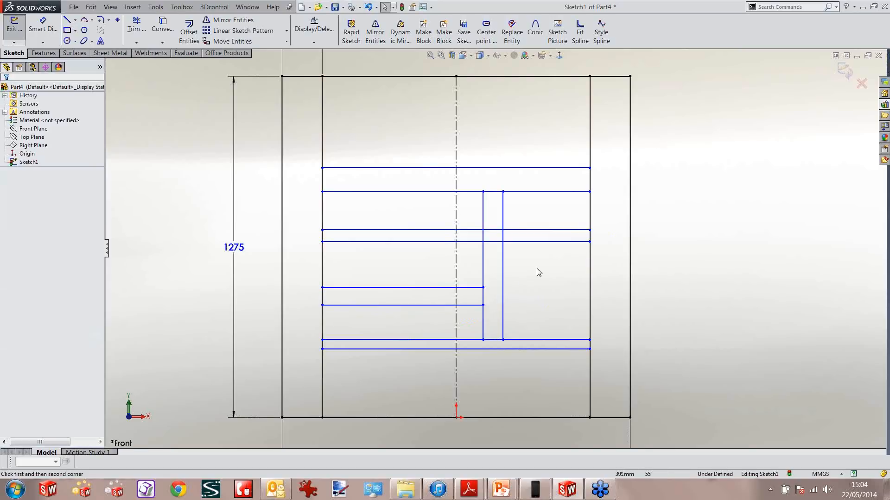
Add an Equal relation to the short edges of the four horizontal rectangles and the upright so their thicknesses match.
{"action": "scroll", "coordinate": [536, 273], "scroll_direction": "down", "scroll_amount": 1}
{"action": "scroll", "coordinate": [536, 272], "scroll_direction": "up", "scroll_amount": 1}
{"action": "scroll", "coordinate": [482, 246], "scroll_direction": "up", "scroll_amount": 1}
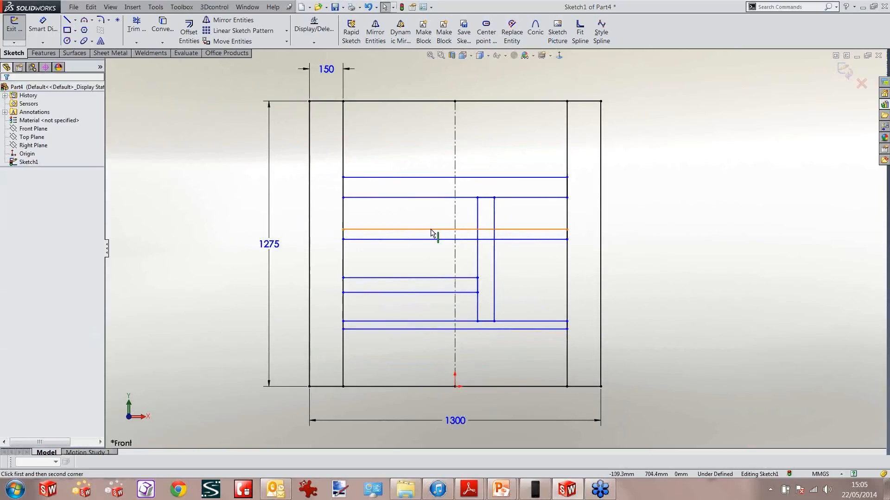
{"action": "scroll", "coordinate": [490, 234], "scroll_direction": "down", "scroll_amount": 1}
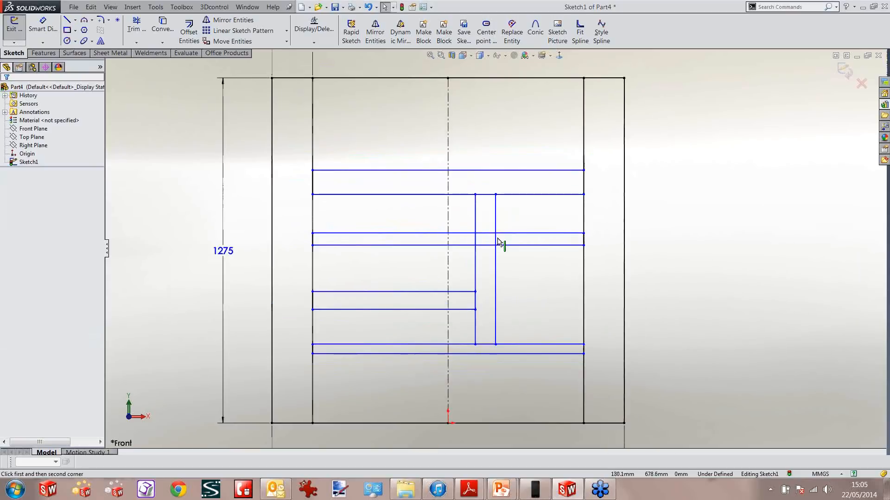
{"action": "scroll", "coordinate": [472, 284], "scroll_direction": "down", "scroll_amount": 1}
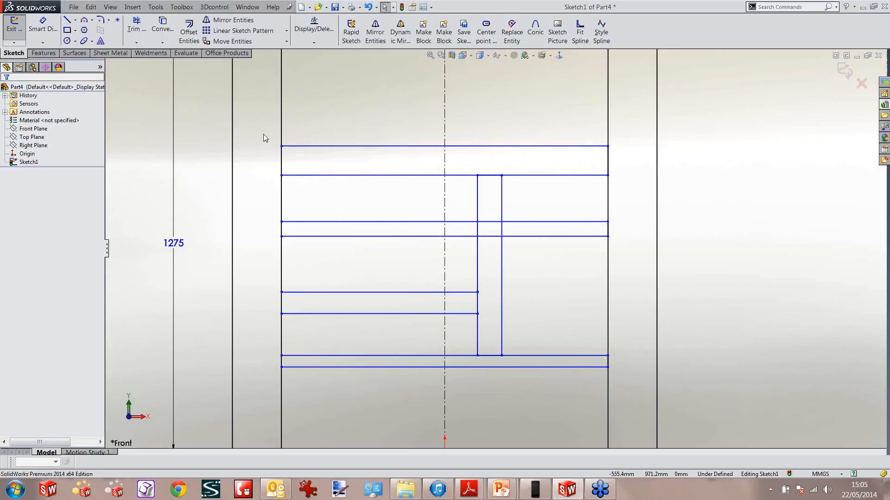
{"action": "left_click_drag", "start_coordinate": [264, 135], "coordinate": [298, 188]}
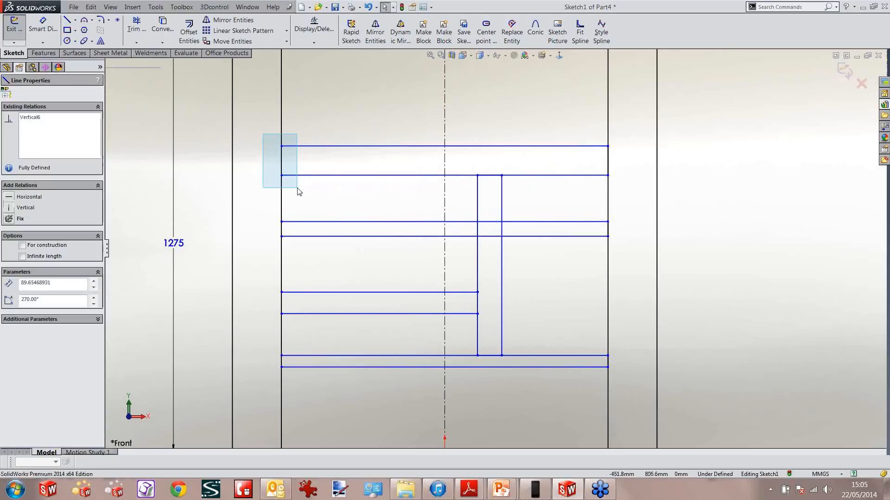
{"action": "left_click_drag", "start_coordinate": [462, 163], "coordinate": [515, 193], "text": "ctrl"}
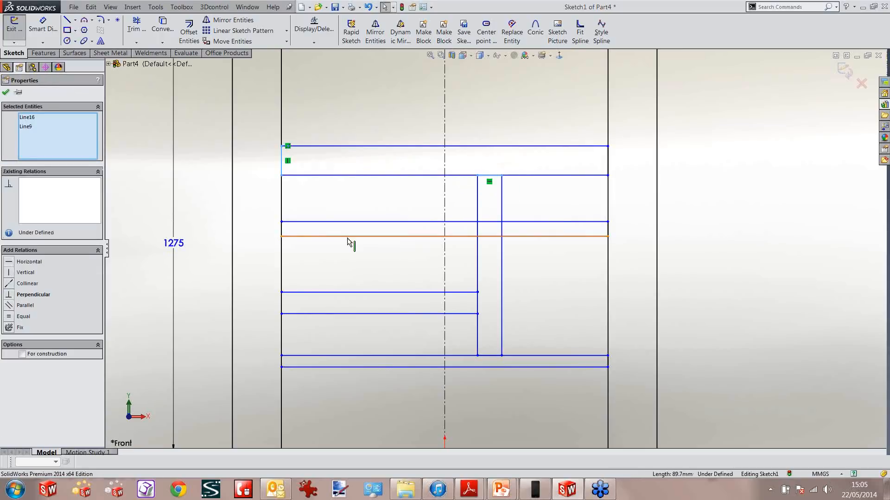
{"action": "left_click_drag", "start_coordinate": [267, 218], "coordinate": [295, 255], "text": "ctrl"}
{"action": "left_click_drag", "start_coordinate": [273, 282], "coordinate": [302, 378], "text": "ctrl"}
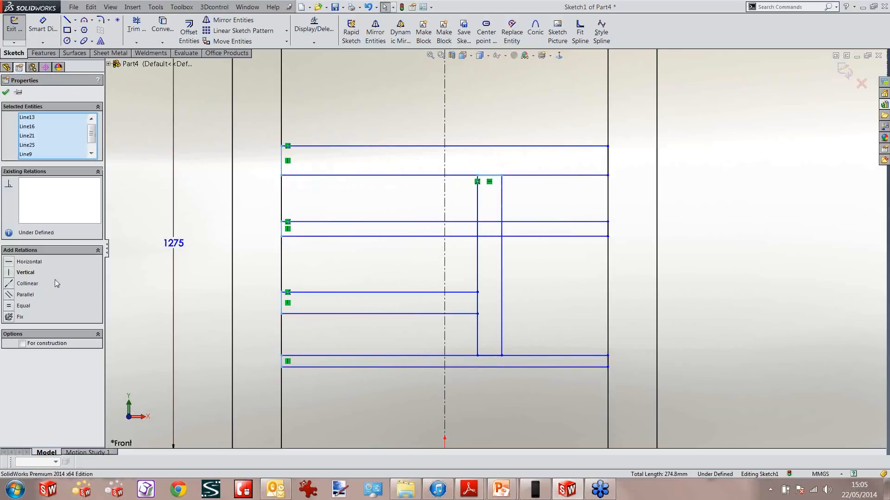
{"action": "left_click", "coordinate": [8, 307]}
{"action": "left_click", "coordinate": [684, 244]}
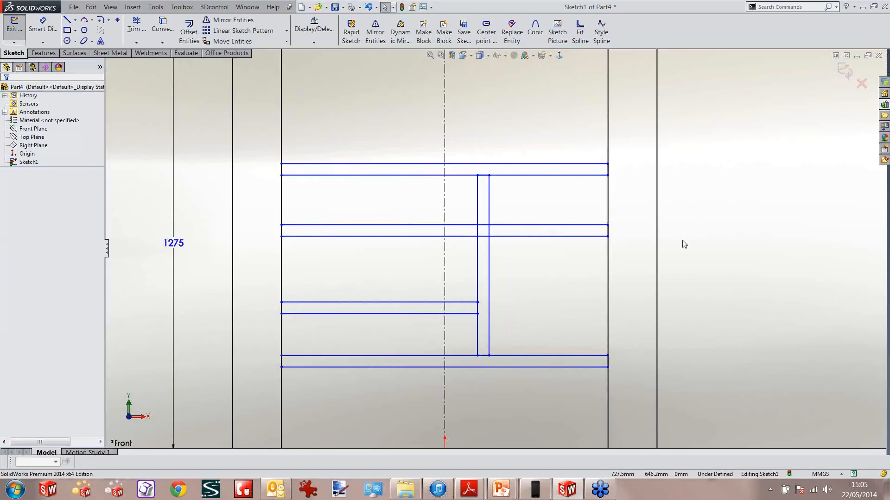
Draw two narrow upright rectangles between the uppermost and lowest boards, against the left inner line (about 50 mm wide) and the right inner line.
{"action": "left_click", "coordinate": [67, 30]}
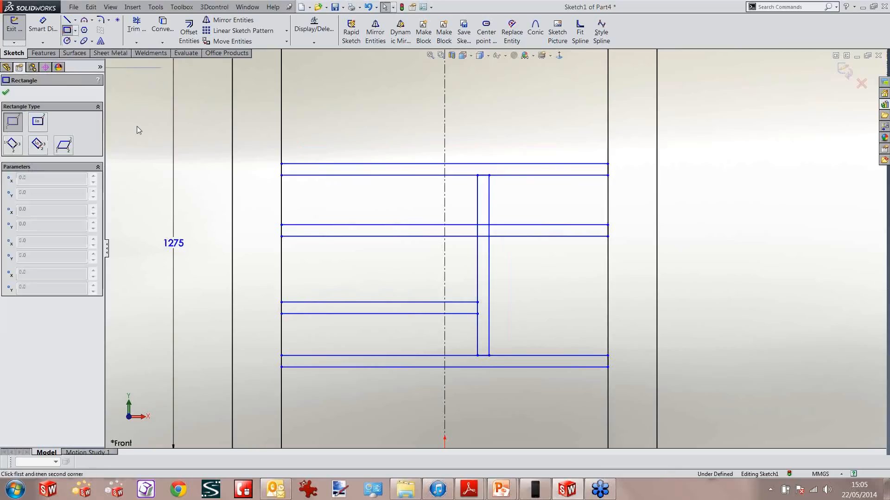
{"action": "left_click", "coordinate": [281, 175]}
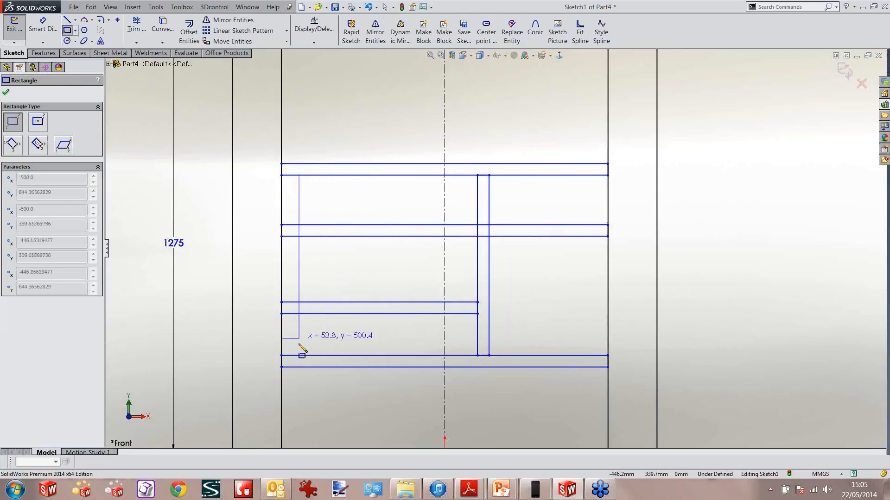
{"action": "left_click", "coordinate": [297, 356]}
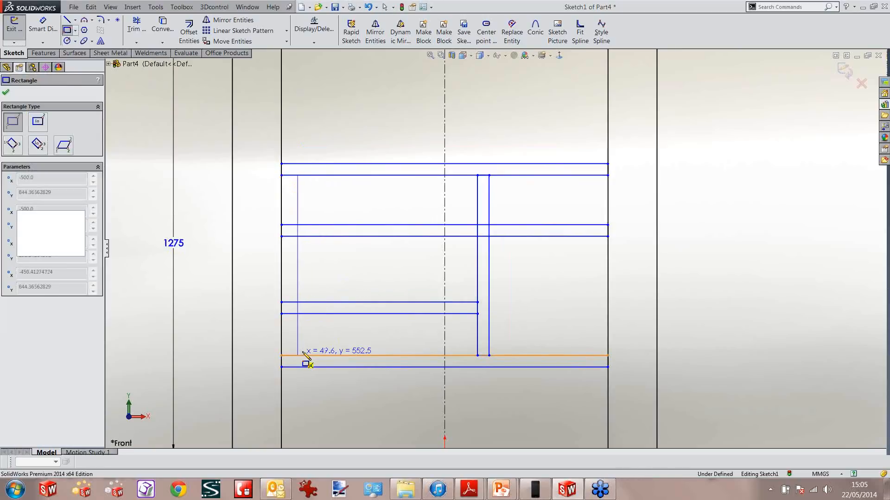
{"action": "left_click", "coordinate": [607, 175]}
{"action": "left_click", "coordinate": [587, 356]}
{"action": "key", "text": "Escape"}
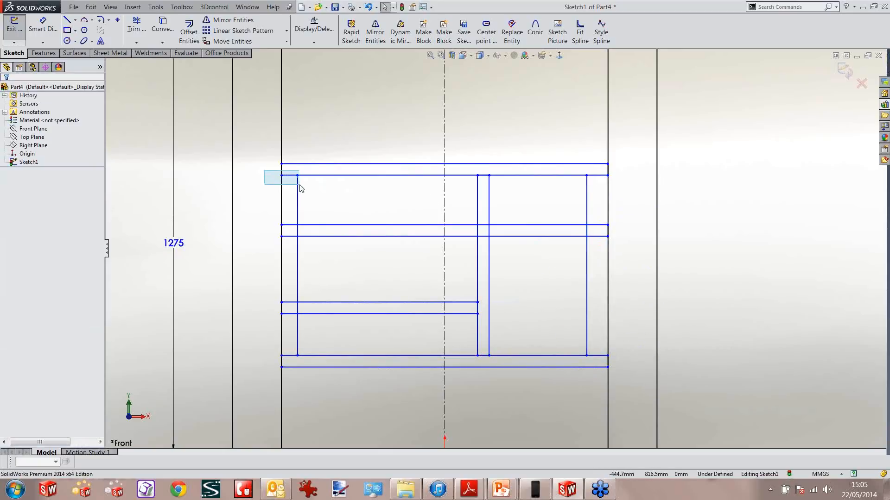
Add an Equal relation to the short upper edges of the two outer upright rectangles.
{"action": "left_click_drag", "start_coordinate": [299, 184], "coordinate": [300, 185]}
{"action": "left_click_drag", "start_coordinate": [578, 171], "coordinate": [623, 185], "text": "ctrl"}
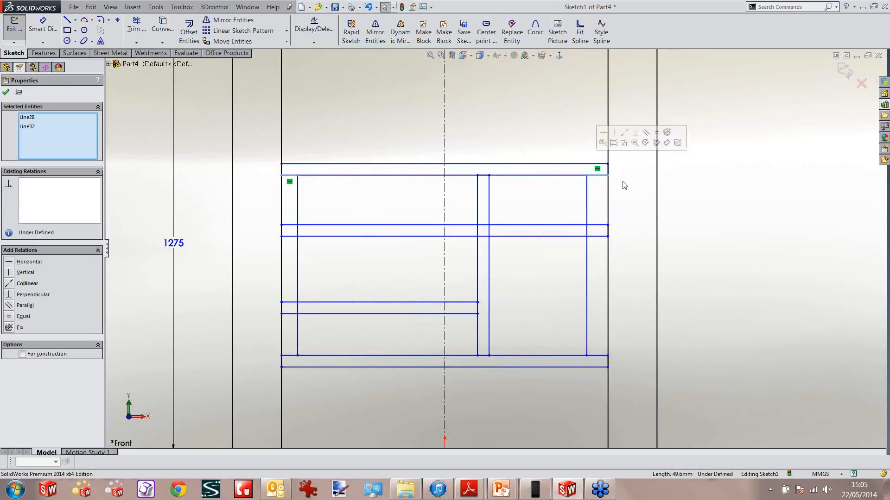
{"action": "left_click", "coordinate": [656, 133]}
{"action": "left_click", "coordinate": [692, 177]}
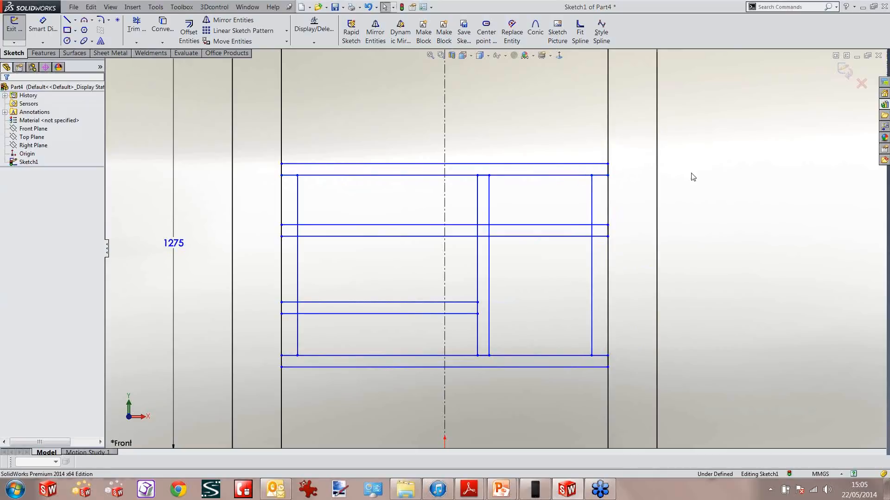
Dimension the uppermost horizontal board's thickness at 18 mm.
{"action": "left_click", "coordinate": [42, 25]}
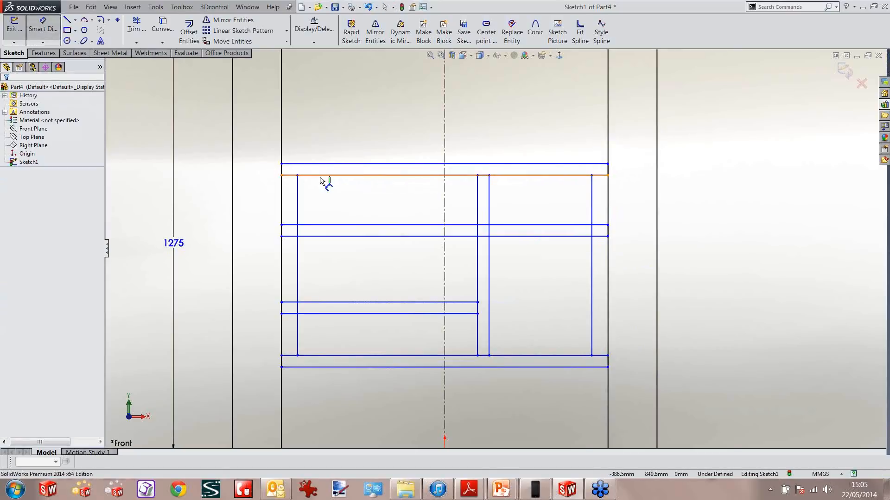
{"action": "scroll", "coordinate": [324, 181], "scroll_direction": "down", "scroll_amount": 2}
{"action": "left_click", "coordinate": [304, 167]}
{"action": "left_click", "coordinate": [319, 182]}
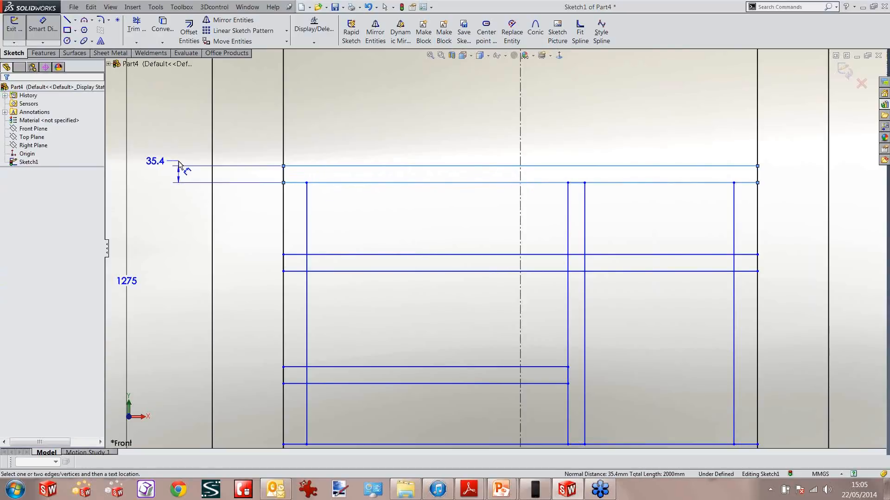
{"action": "left_click", "coordinate": [179, 160]}
{"action": "type", "text": "18"}
{"action": "key", "text": "Return"}
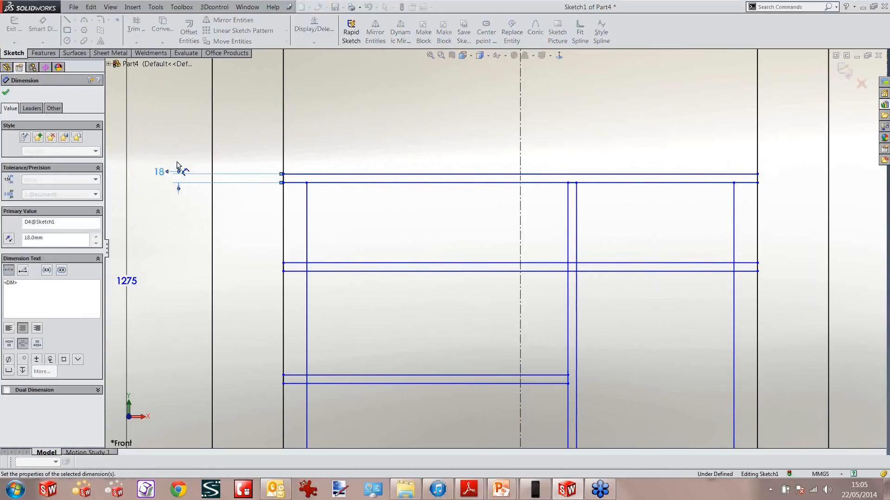
Dimension the width of the left outer upright rectangle at 18 mm, placing the dimension above the uppermost board.
{"action": "scroll", "coordinate": [612, 239], "scroll_direction": "up", "scroll_amount": 1}
{"action": "scroll", "coordinate": [611, 239], "scroll_direction": "down", "scroll_amount": 1}
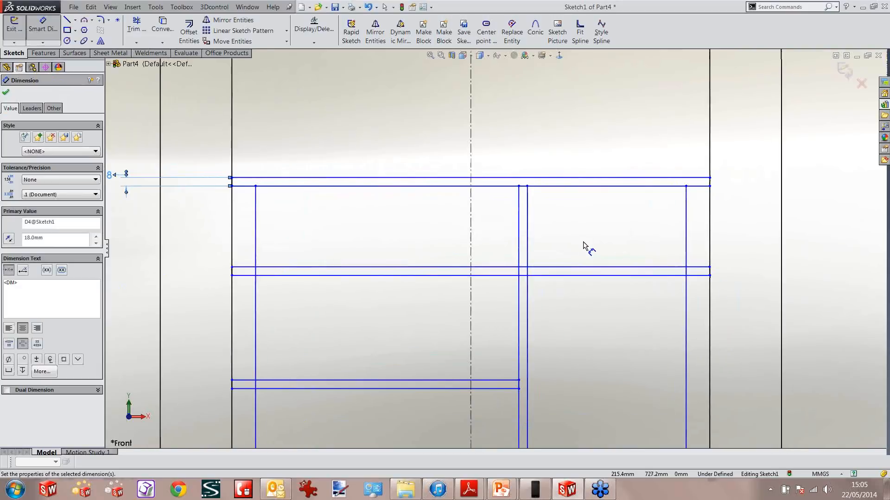
{"action": "left_click", "coordinate": [255, 201]}
{"action": "left_click", "coordinate": [232, 191]}
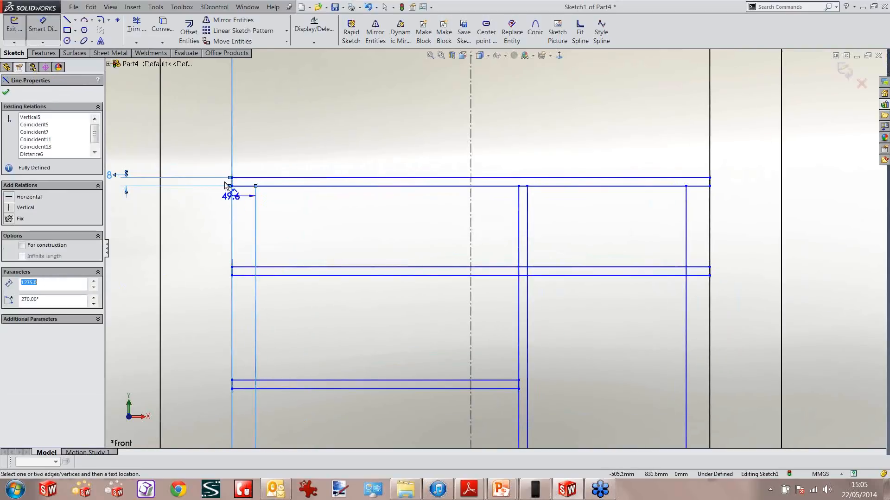
{"action": "left_click", "coordinate": [203, 153]}
{"action": "type", "text": "148"}
{"action": "key", "text": "Return"}
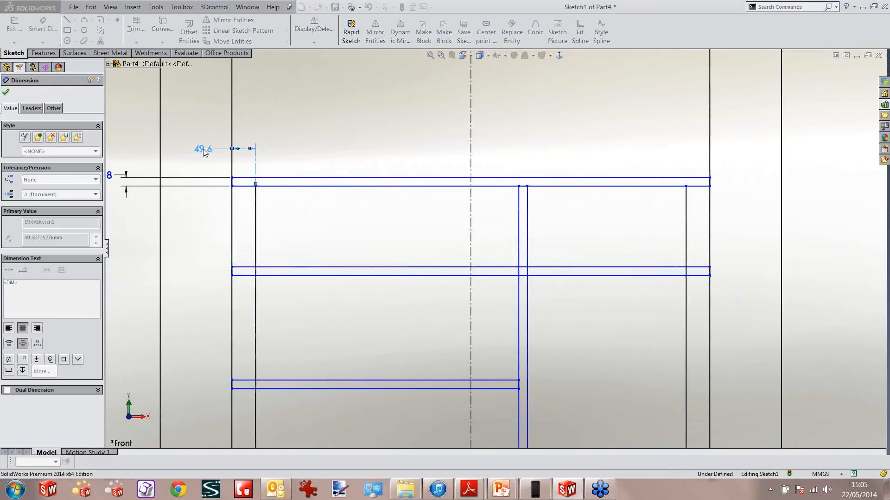
{"action": "double_click", "coordinate": [147, 149]}
{"action": "type", "text": "18"}
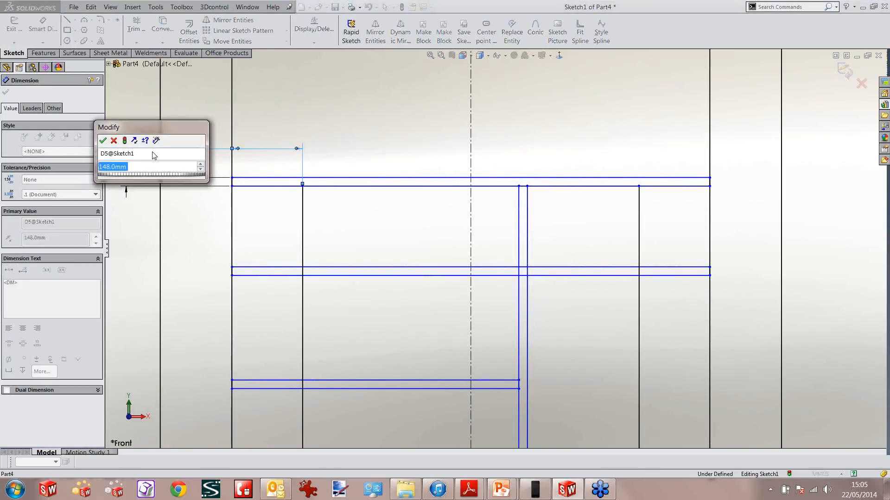
{"action": "key", "text": "Return"}
{"action": "key", "text": "Escape"}
{"action": "scroll", "coordinate": [481, 259], "scroll_direction": "up", "scroll_amount": 2}
{"action": "scroll", "coordinate": [519, 322], "scroll_direction": "up", "scroll_amount": 2}
{"action": "scroll", "coordinate": [569, 237], "scroll_direction": "down", "scroll_amount": 1}
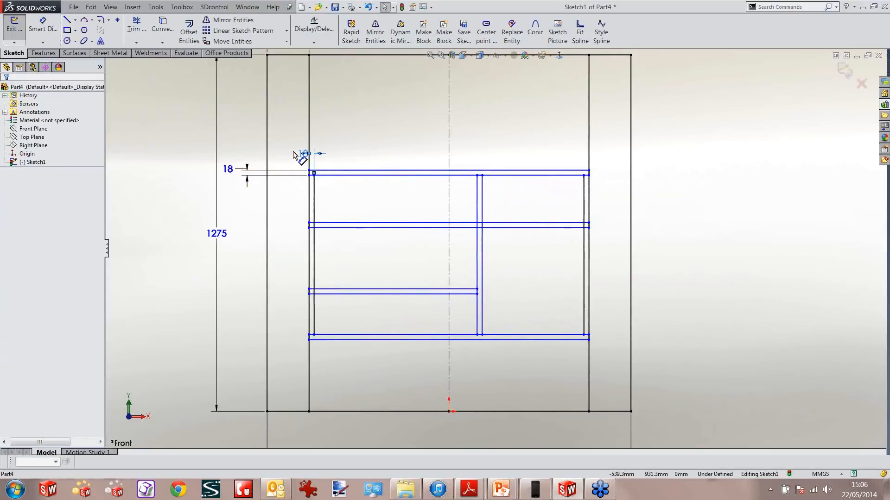
{"action": "left_click", "coordinate": [164, 153]}
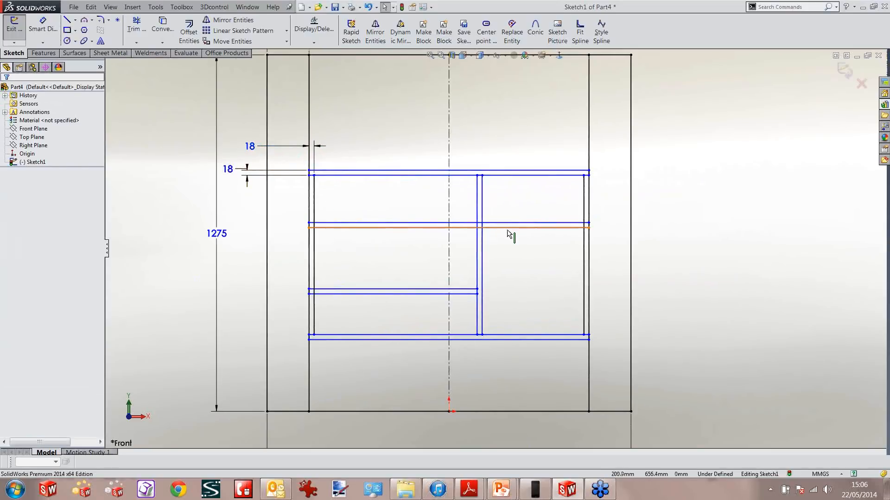
Dimension the uppermost board's upper edge at 950 mm above the outline's base line.
{"action": "left_click_drag", "start_coordinate": [590, 173], "coordinate": [605, 186]}
{"action": "left_click", "coordinate": [191, 225]}
{"action": "key", "text": "s"}
{"action": "left_click", "coordinate": [218, 227]}
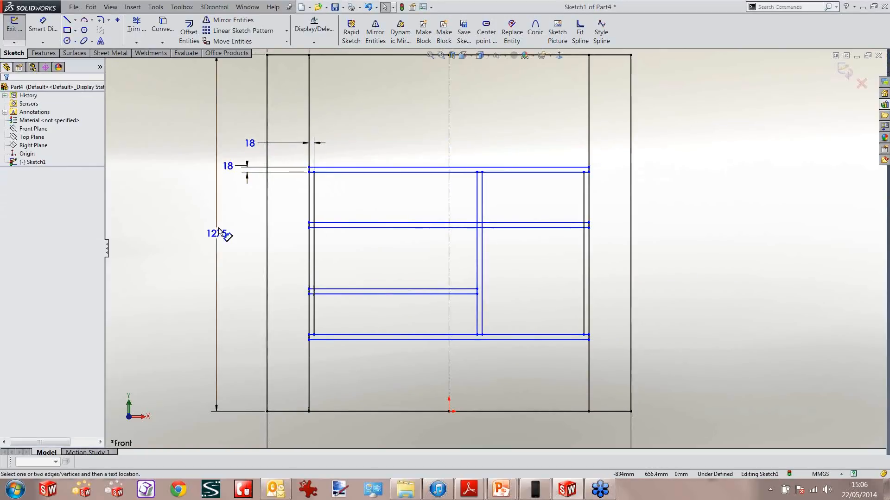
{"action": "left_click", "coordinate": [521, 167]}
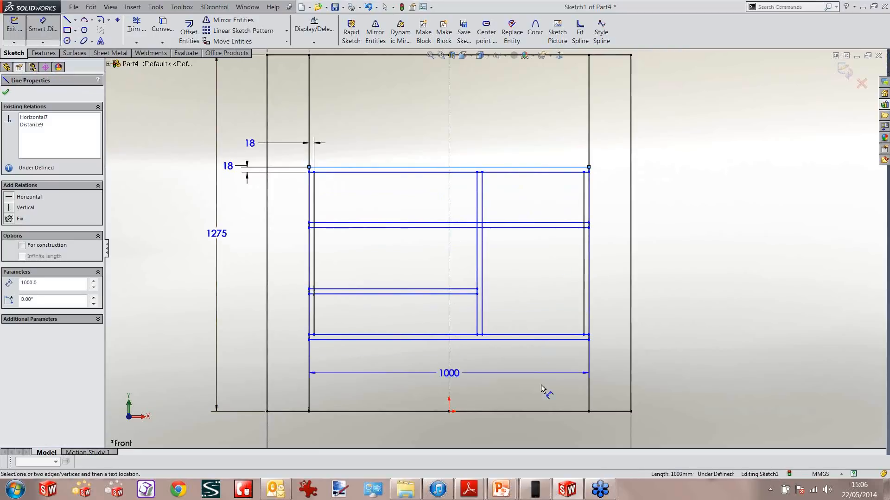
{"action": "left_click", "coordinate": [544, 412]}
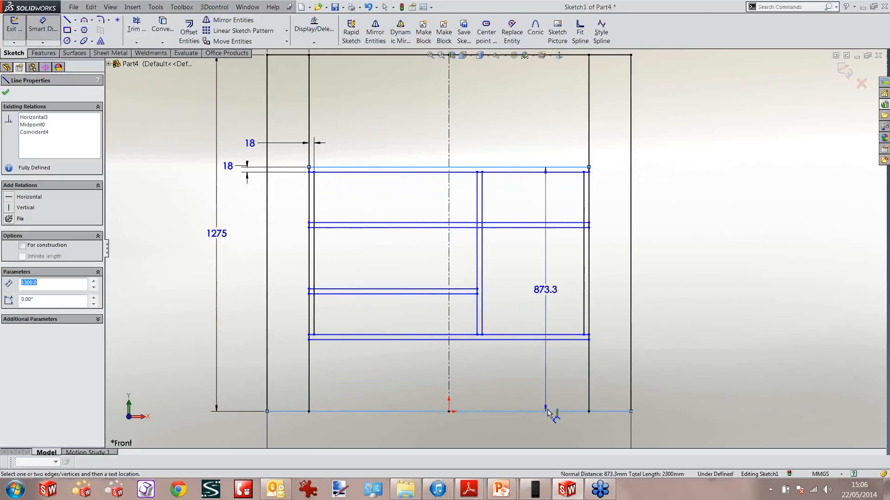
{"action": "left_click", "coordinate": [660, 301]}
{"action": "type", "text": "950"}
{"action": "key", "text": "Return"}
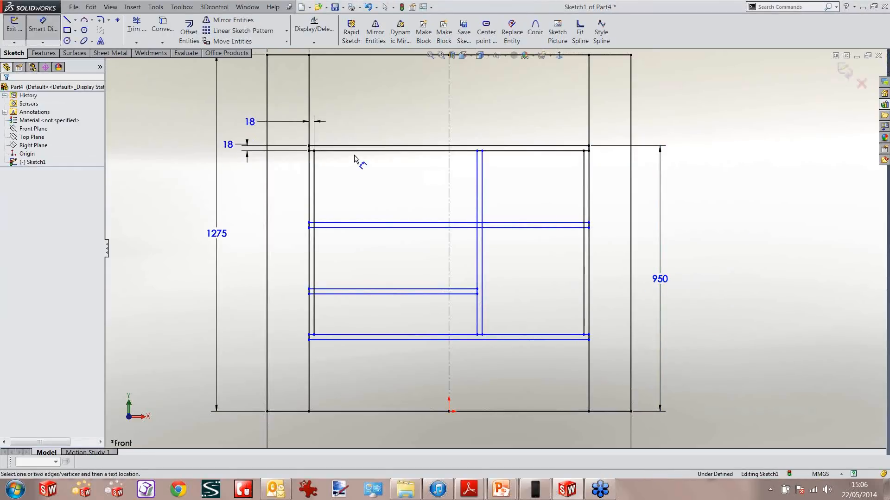
Dimension the clear gap between the uppermost board and the second board at 170 mm.
{"action": "left_click", "coordinate": [357, 153]}
{"action": "left_click", "coordinate": [364, 223]}
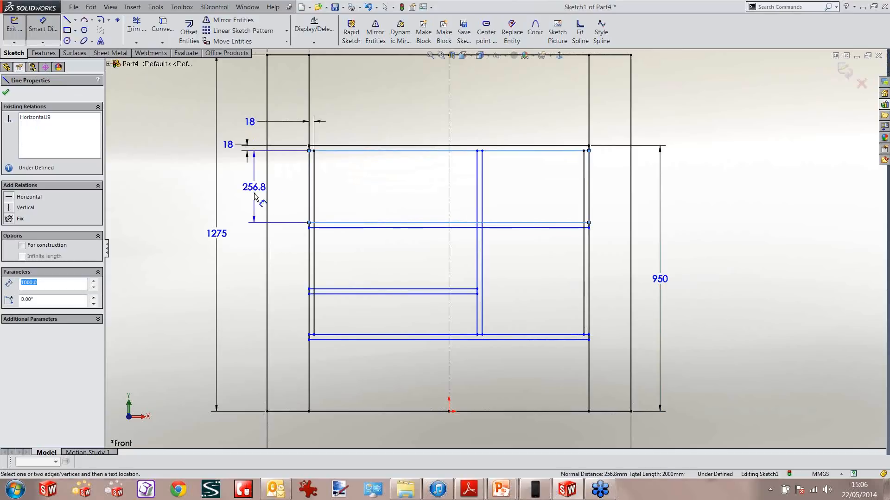
{"action": "left_click", "coordinate": [247, 196]}
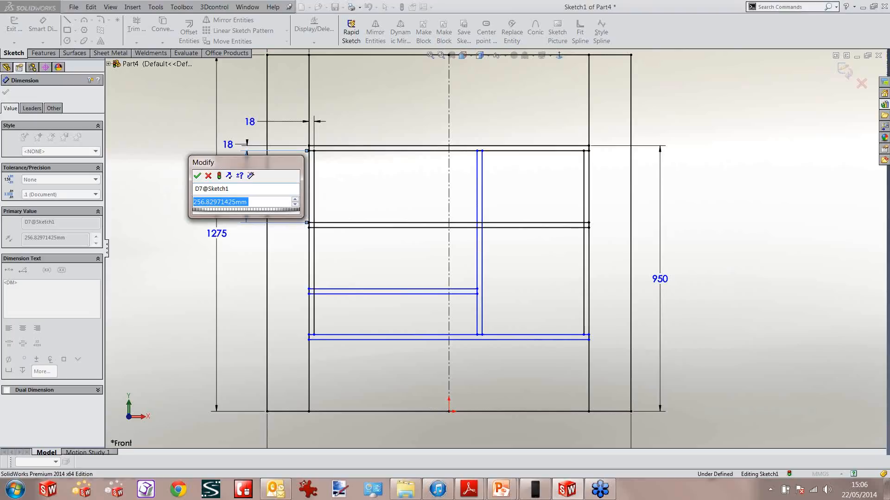
{"action": "type", "text": "170"}
{"action": "key", "text": "Return"}
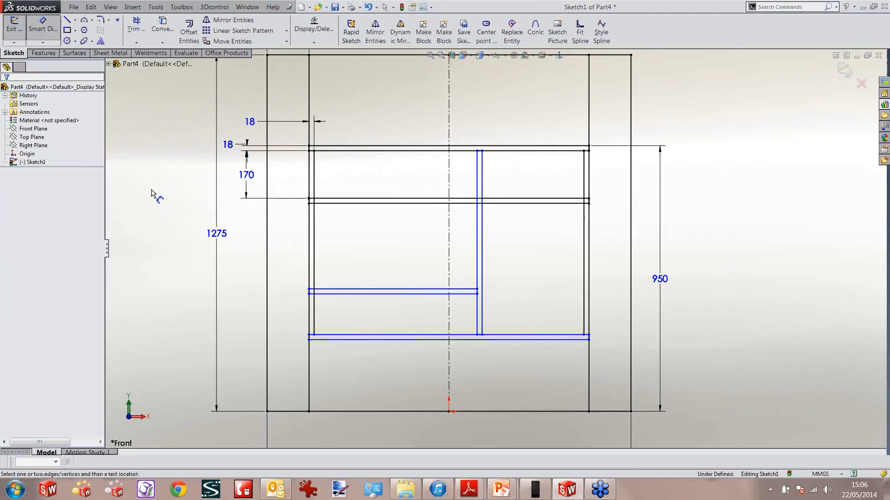
Dimension the clear gap between the second board and the short shelf at 295 mm.
{"action": "scroll", "coordinate": [285, 246], "scroll_direction": "down", "scroll_amount": 2}
{"action": "left_click", "coordinate": [342, 195]}
{"action": "left_click", "coordinate": [353, 298]}
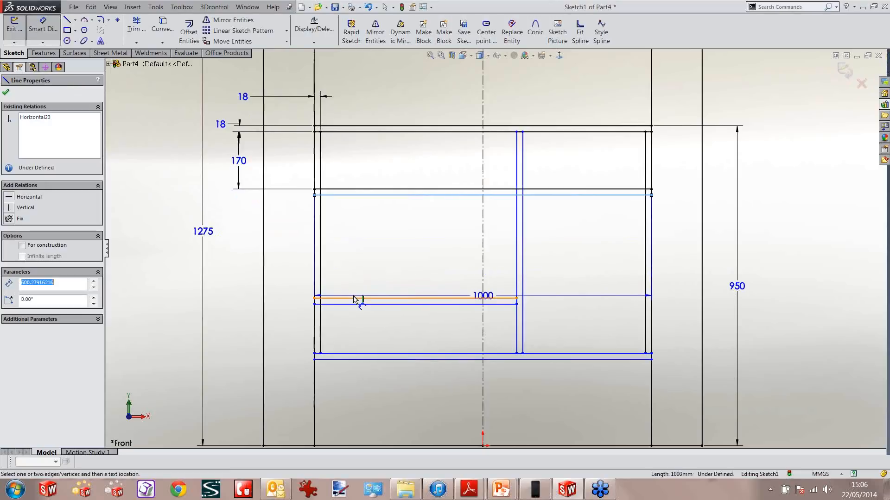
{"action": "left_click", "coordinate": [249, 256]}
{"action": "type", "text": "295"}
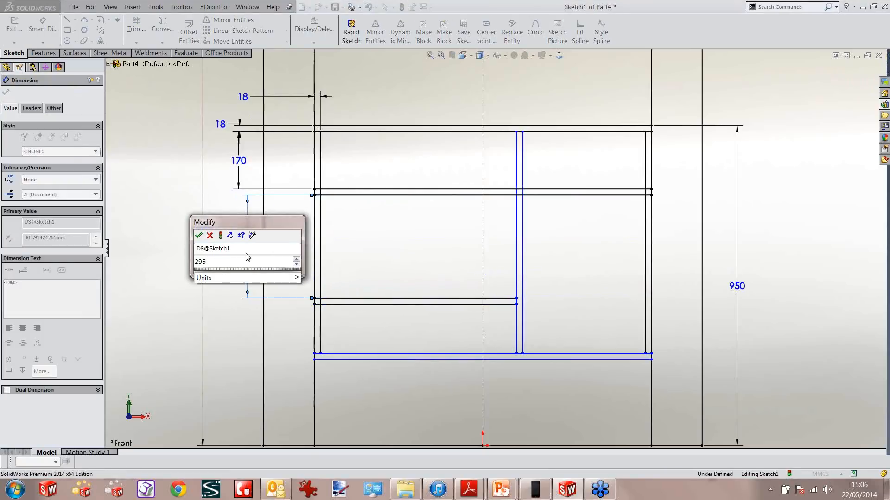
{"action": "key", "text": "Return"}
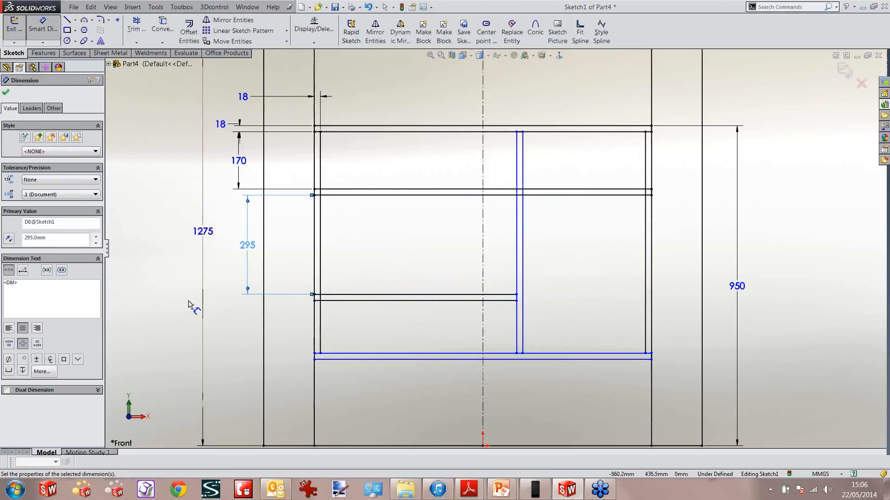
Dimension the lowest board's upper edge at 100 mm above the outline's base line.
{"action": "left_click", "coordinate": [394, 357]}
{"action": "scroll", "coordinate": [424, 357], "scroll_direction": "up", "scroll_amount": 3}
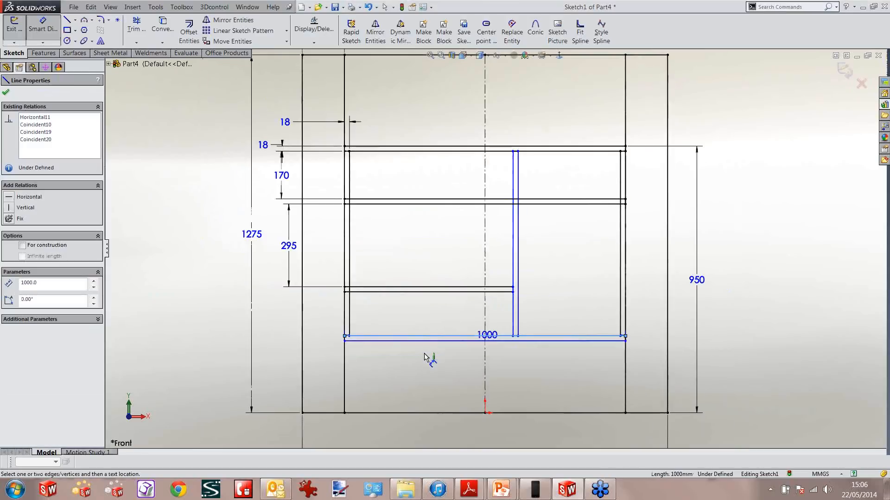
{"action": "left_click", "coordinate": [426, 391]}
{"action": "left_click", "coordinate": [285, 364]}
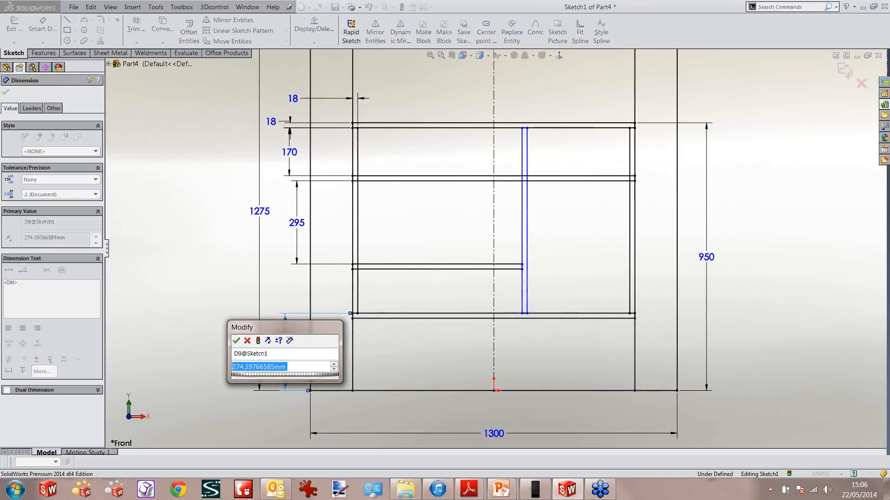
{"action": "type", "text": "100"}
{"action": "key", "text": "Return"}
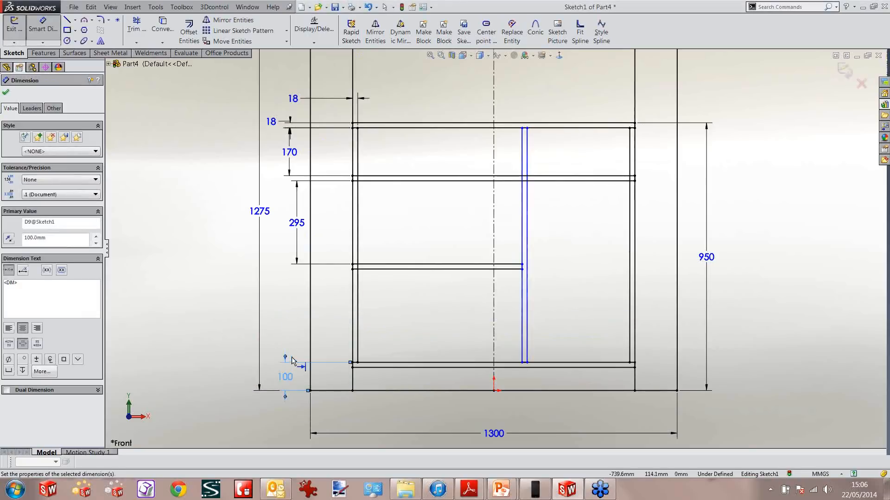
Dimension the clear distance between the left outer upright and the middle upright at 650 mm, and exit the sketch.
{"action": "left_click", "coordinate": [522, 153]}
{"action": "left_click", "coordinate": [359, 202]}
{"action": "left_click", "coordinate": [440, 406]}
{"action": "type", "text": "650"}
{"action": "key", "text": "Return"}
{"action": "scroll", "coordinate": [490, 249], "scroll_direction": "up", "scroll_amount": 3}
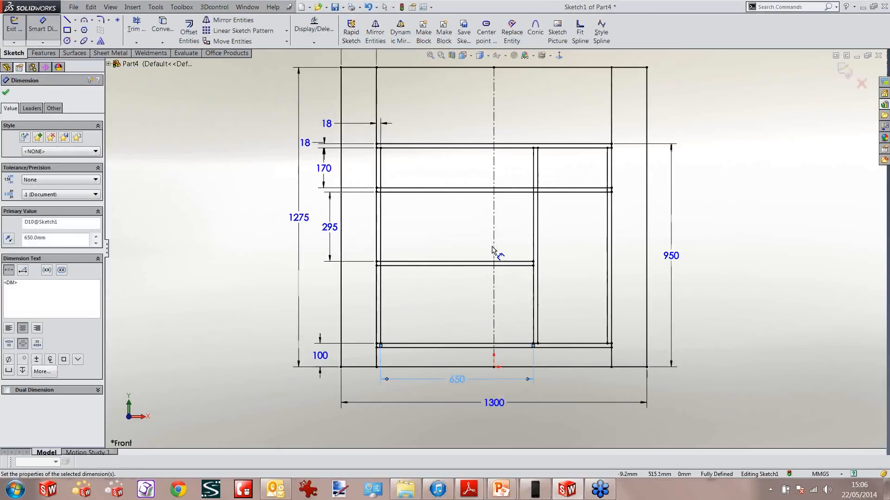
{"action": "left_click", "coordinate": [843, 72]}
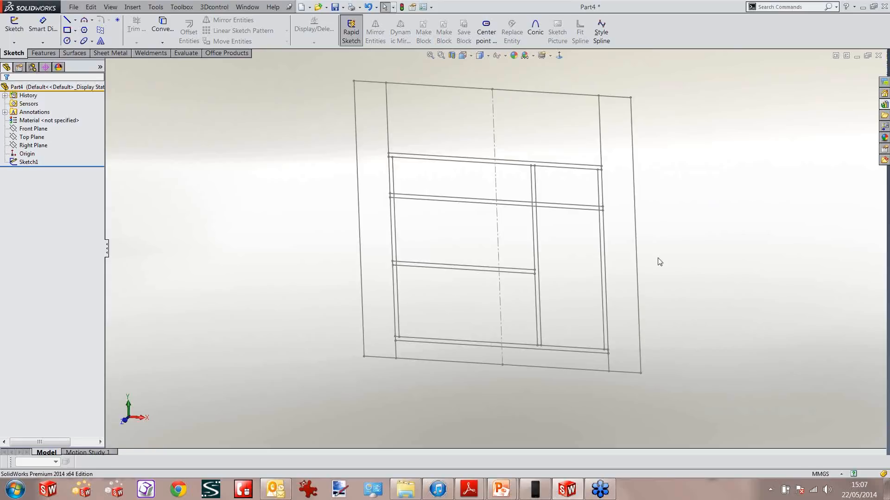
Start a new sketch on the Front Plane and draw a narrow full-height rectangle inside the layout's outer left line.
{"action": "left_click", "coordinate": [37, 130]}
{"action": "left_click", "coordinate": [47, 120]}
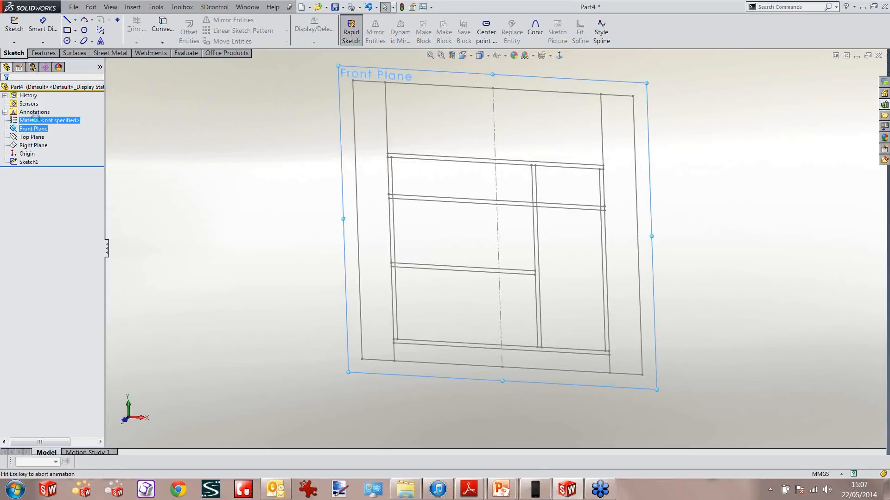
{"action": "key", "text": "s"}
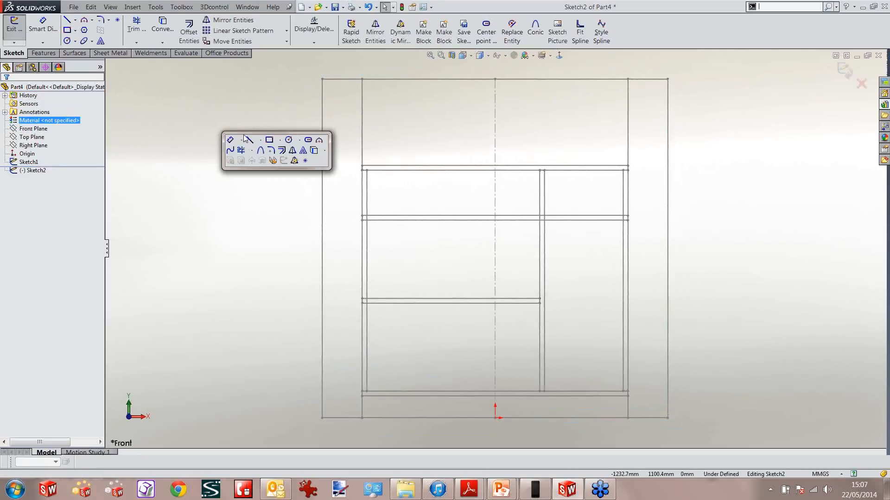
{"action": "left_click", "coordinate": [270, 141]}
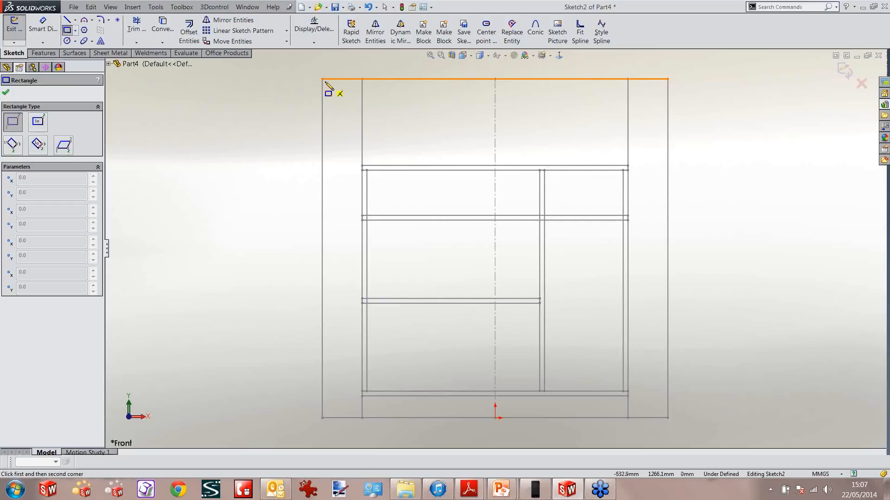
{"action": "left_click", "coordinate": [322, 79]}
{"action": "scroll", "coordinate": [360, 401], "scroll_direction": "down", "scroll_amount": 2}
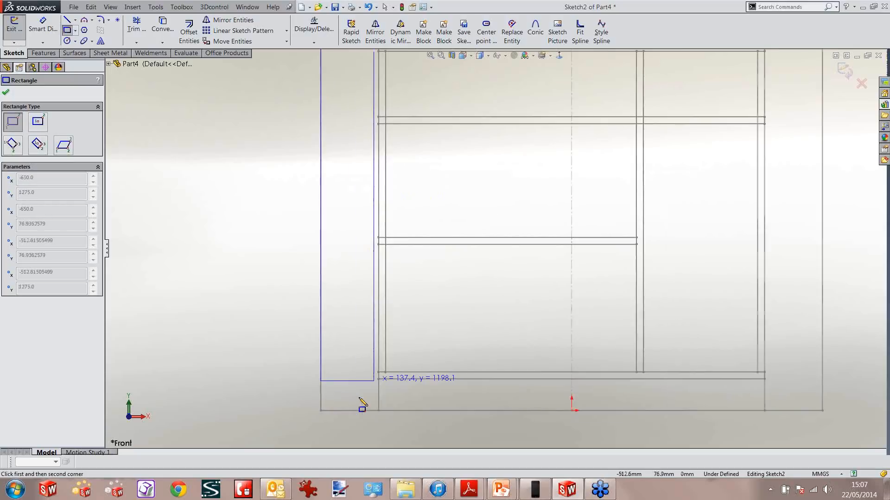
{"action": "left_click", "coordinate": [332, 411]}
{"action": "scroll", "coordinate": [453, 145], "scroll_direction": "up", "scroll_amount": 4}
Draw a second narrow full-height rectangle against the outer side of the layout's left inner line.
{"action": "scroll", "coordinate": [493, 132], "scroll_direction": "down", "scroll_amount": 2}
{"action": "left_click", "coordinate": [473, 172]}
{"action": "scroll", "coordinate": [493, 330], "scroll_direction": "up", "scroll_amount": 4}
{"action": "scroll", "coordinate": [484, 369], "scroll_direction": "down", "scroll_amount": 3}
{"action": "left_click", "coordinate": [461, 327]}
{"action": "key", "text": "Escape"}
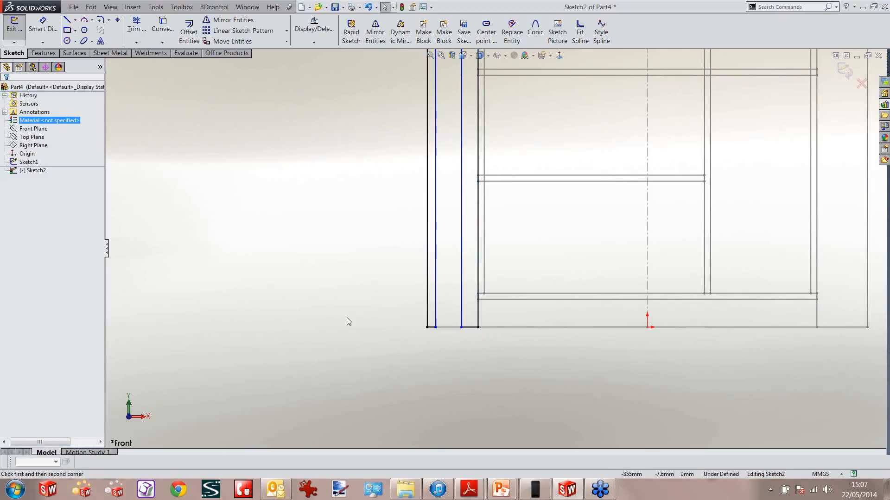
Add an Equal relation to the short lower edges of the two full-height rectangles.
{"action": "key", "text": "s"}
{"action": "left_click", "coordinate": [427, 290]}
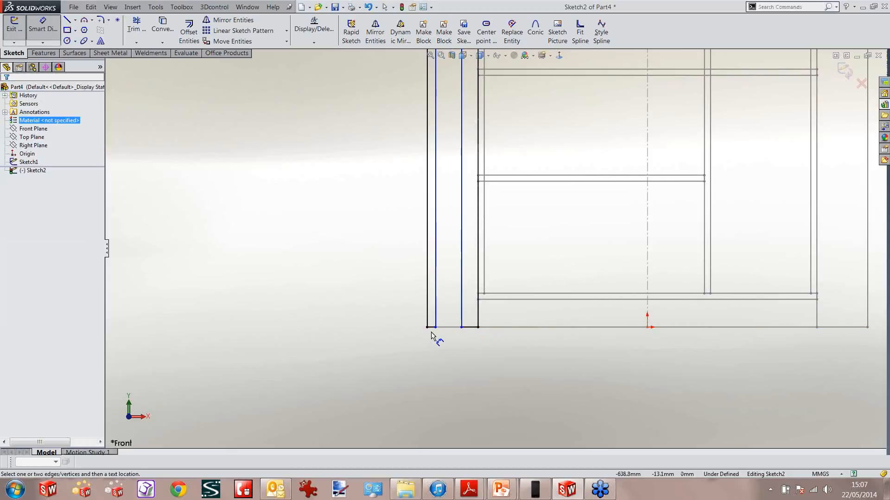
{"action": "scroll", "coordinate": [458, 334], "scroll_direction": "down", "scroll_amount": 4}
{"action": "key", "text": "Escape"}
{"action": "left_click_drag", "start_coordinate": [366, 278], "coordinate": [557, 308]}
{"action": "left_click", "coordinate": [634, 269]}
{"action": "left_click", "coordinate": [585, 338]}
Dimension the width of the outer full-height rectangle at 18 mm along its lower edge.
{"action": "key", "text": "s"}
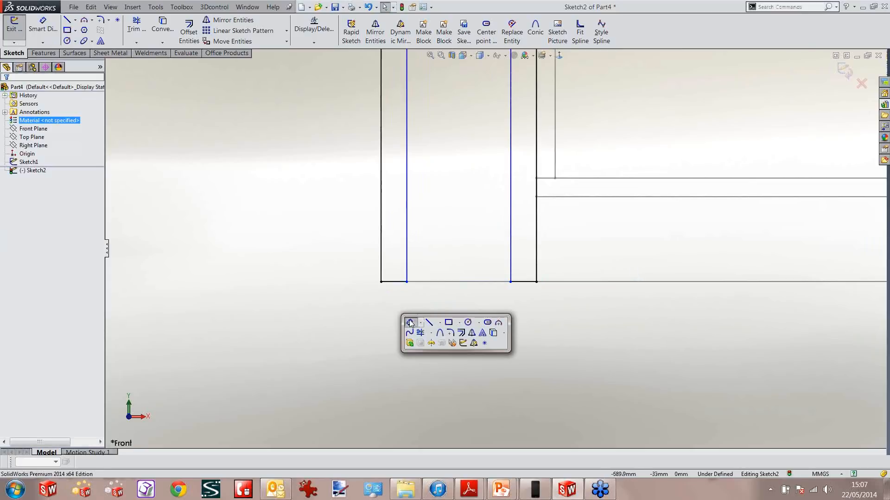
{"action": "left_click", "coordinate": [409, 322]}
{"action": "left_click", "coordinate": [395, 292]}
{"action": "left_click", "coordinate": [322, 315]}
{"action": "type", "text": "18"}
{"action": "key", "text": "Return"}
{"action": "left_click", "coordinate": [429, 326]}
{"action": "scroll", "coordinate": [424, 294], "scroll_direction": "down", "scroll_amount": 2}
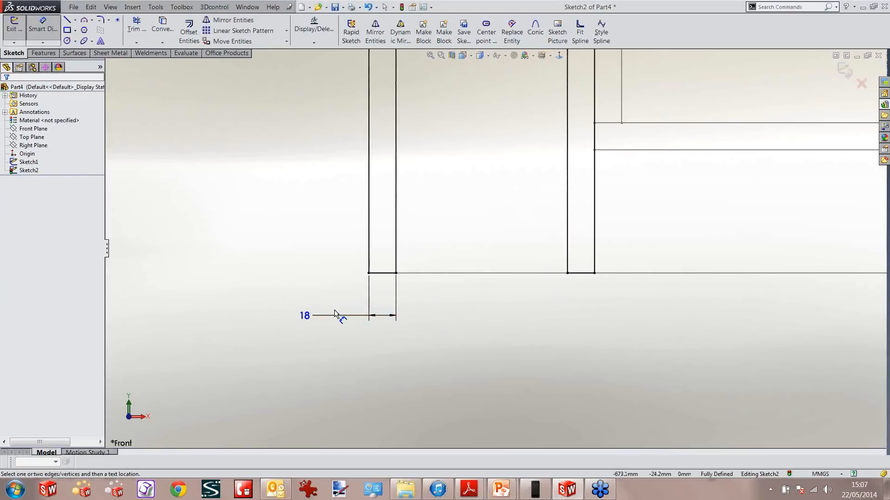
{"action": "scroll", "coordinate": [496, 259], "scroll_direction": "up", "scroll_amount": 2}
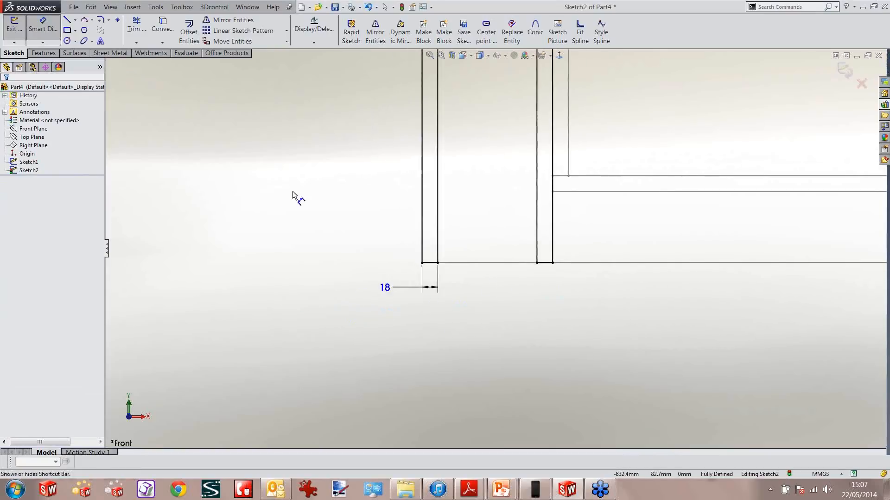
Extrude the two full-height rectangles as a Blind boss 750 mm deep, in the reversed direction behind the Front Plane.
{"action": "key", "text": "s"}
{"action": "left_click", "coordinate": [328, 222]}
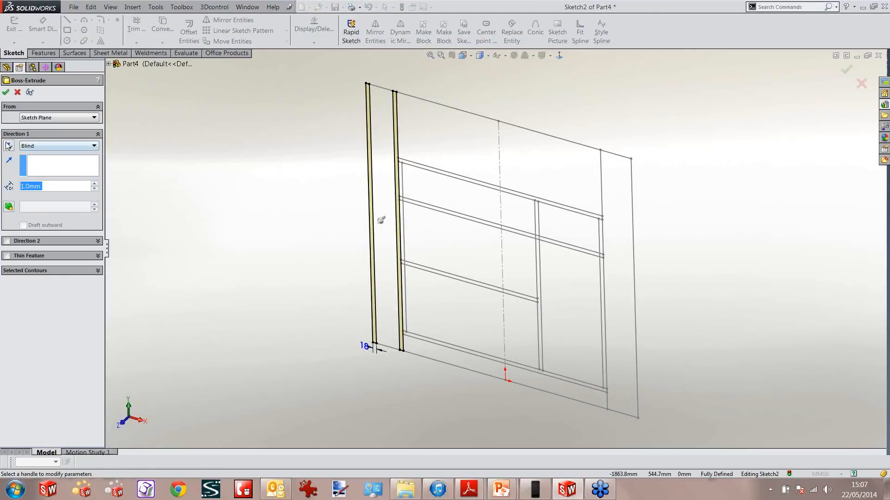
{"action": "type", "text": "750"}
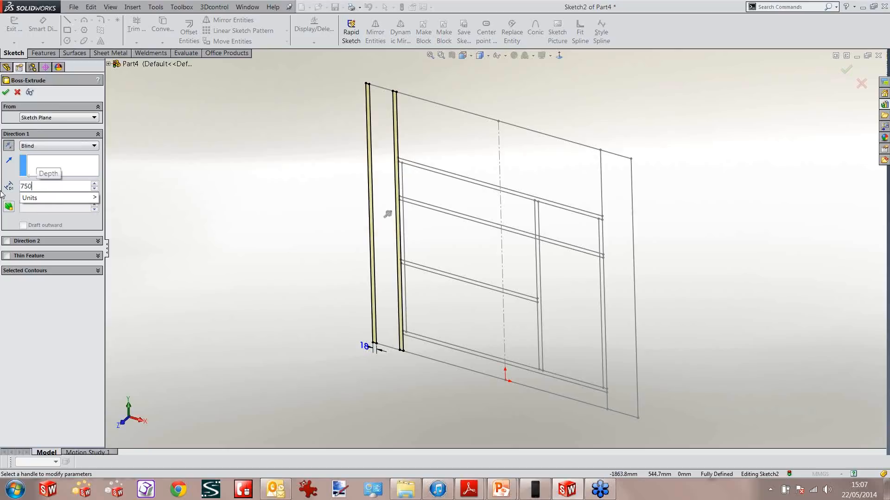
{"action": "key", "text": "Return"}
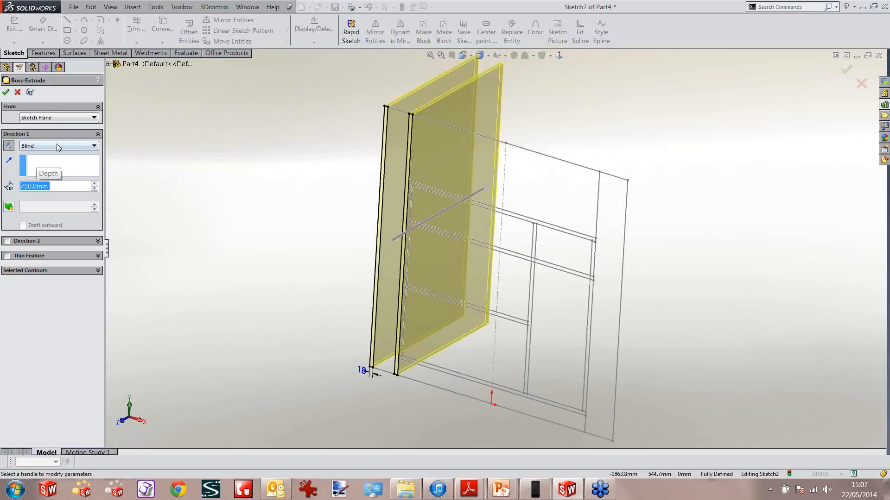
{"action": "left_click", "coordinate": [5, 91]}
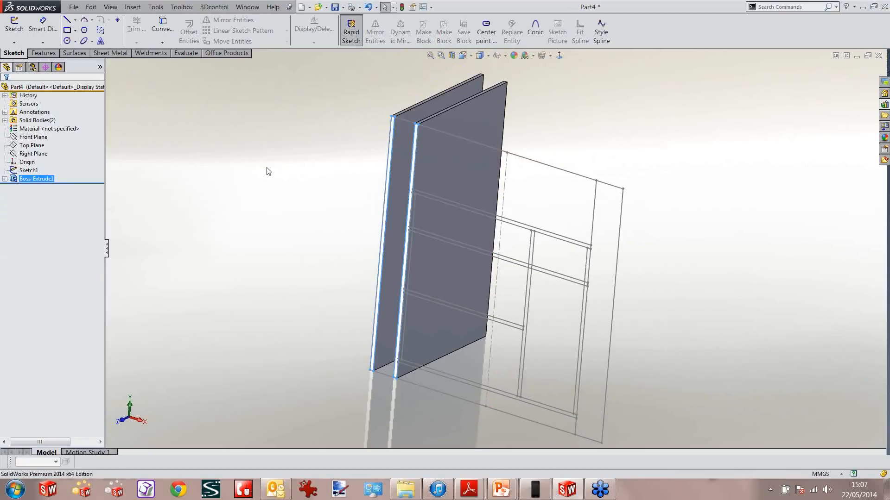
{"action": "left_click", "coordinate": [267, 168]}
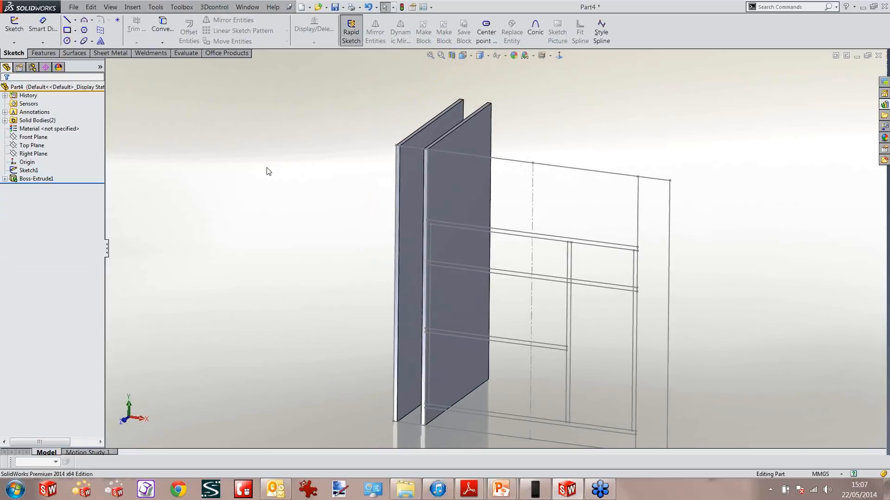
Rename the extrusion feature of the two full-height panels as SIDE CHEEK.
{"action": "left_click", "coordinate": [49, 180]}
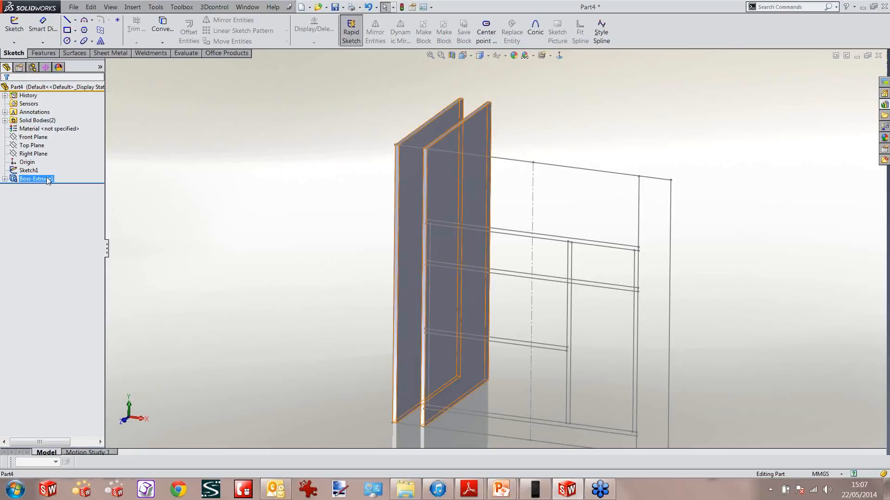
{"action": "left_click", "coordinate": [48, 180]}
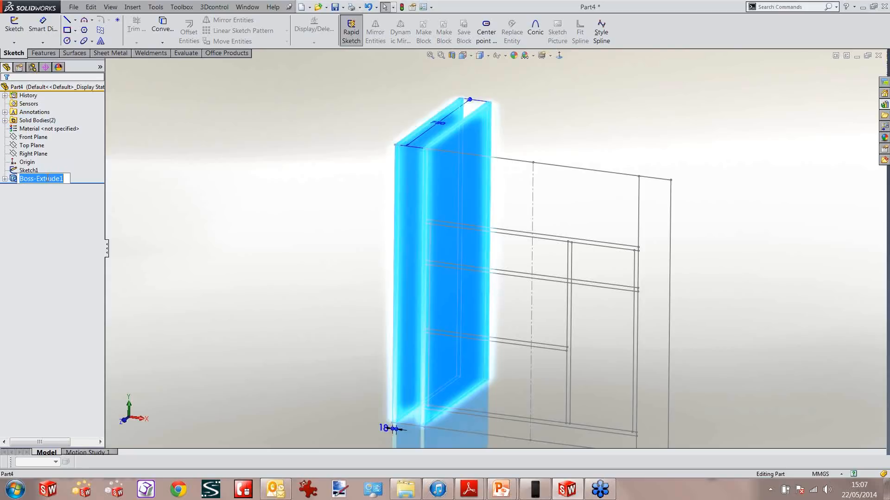
{"action": "type", "text": "sid"}
{"action": "key", "text": "Caps_Lock"}
{"action": "key", "text": "BackSpace"}
{"action": "key", "text": "BackSpace"}
{"action": "key", "text": "BackSpace"}
{"action": "type", "text": "SIDE CHEEK"}
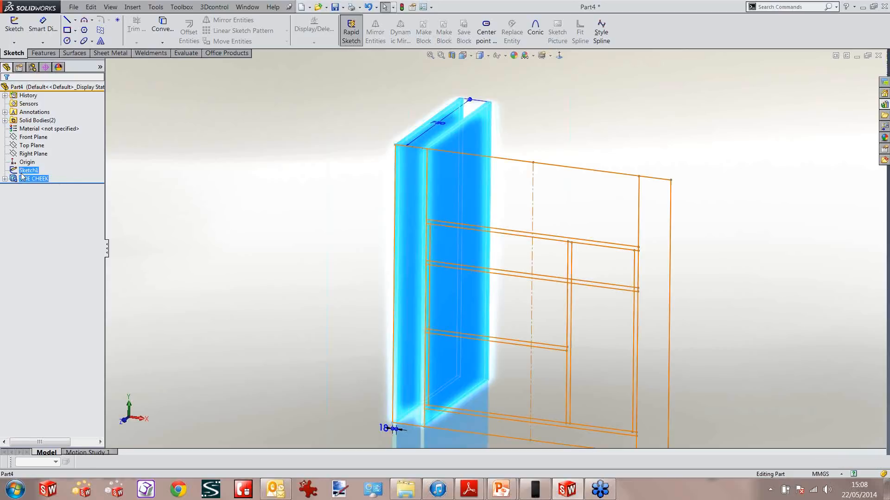
{"action": "left_click", "coordinate": [225, 192]}
Start a sketch on the outer side cheek's front edge face and draw a rectangle about 114 by 15 mm between the cheeks near their upper end.
{"action": "mouse_move", "coordinate": [399, 155]}
{"action": "middle_mouse_down"}
{"action": "mouse_move", "coordinate": [311, 182]}
{"action": "mouse_move", "coordinate": [475, 269]}
{"action": "mouse_move", "coordinate": [384, 223]}
{"action": "middle_mouse_up"}
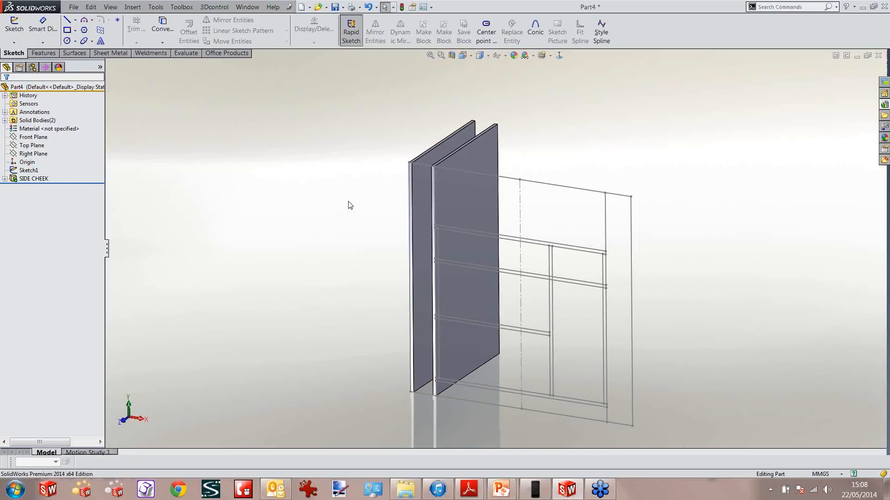
{"action": "scroll", "coordinate": [417, 183], "scroll_direction": "down", "scroll_amount": 5}
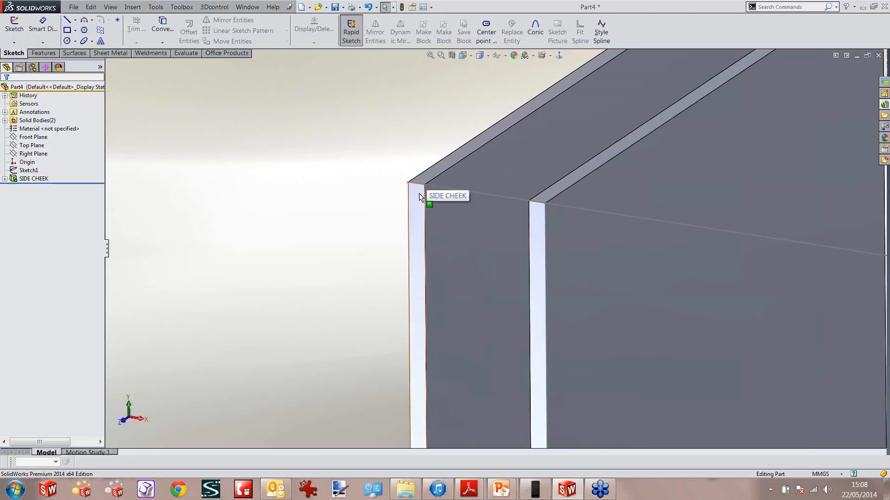
{"action": "left_click", "coordinate": [447, 178]}
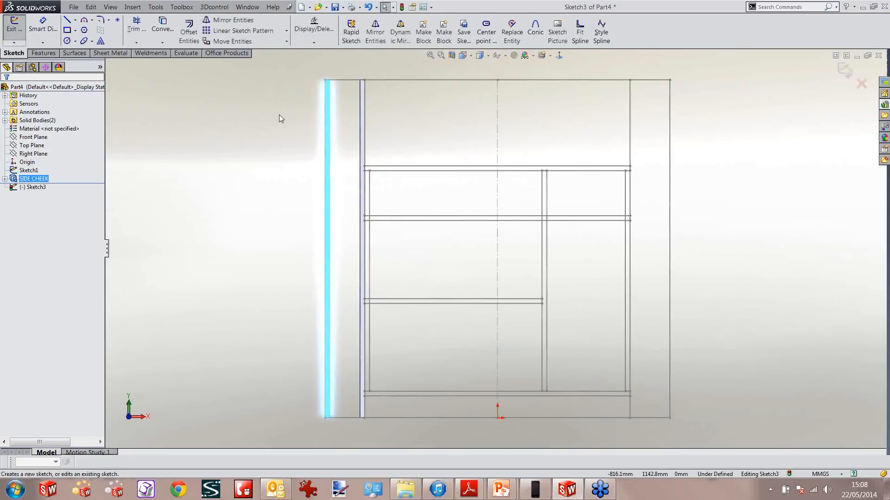
{"action": "scroll", "coordinate": [377, 85], "scroll_direction": "down", "scroll_amount": 3}
{"action": "key", "text": "s"}
{"action": "left_click", "coordinate": [411, 105]}
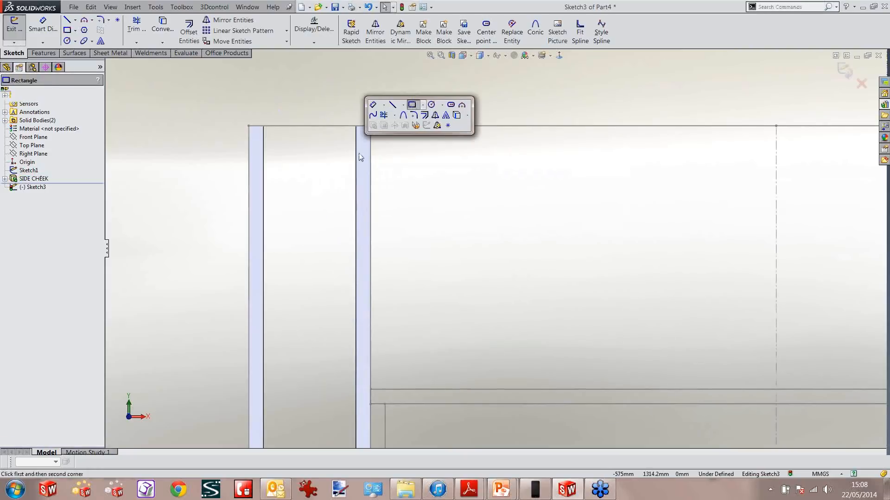
{"action": "left_click", "coordinate": [264, 162]}
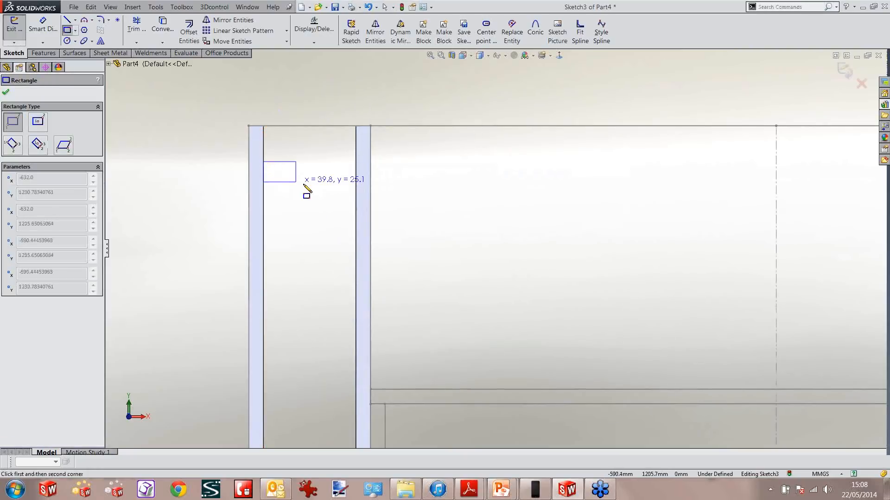
{"action": "left_click", "coordinate": [356, 175]}
Draw a second rectangle between the two side cheeks, resting on their lower end.
{"action": "scroll", "coordinate": [372, 301], "scroll_direction": "up", "scroll_amount": 2}
{"action": "scroll", "coordinate": [372, 302], "scroll_direction": "up", "scroll_amount": 3}
{"action": "scroll", "coordinate": [449, 405], "scroll_direction": "down", "scroll_amount": 6}
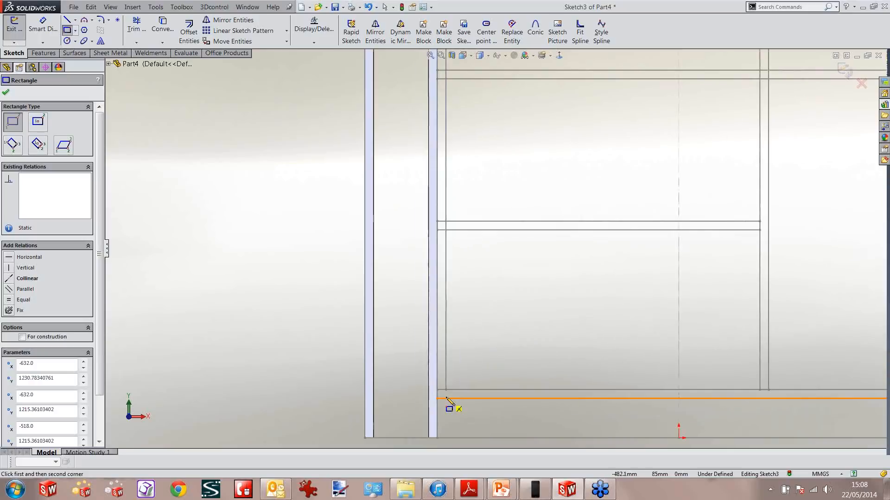
{"action": "left_click", "coordinate": [307, 443]}
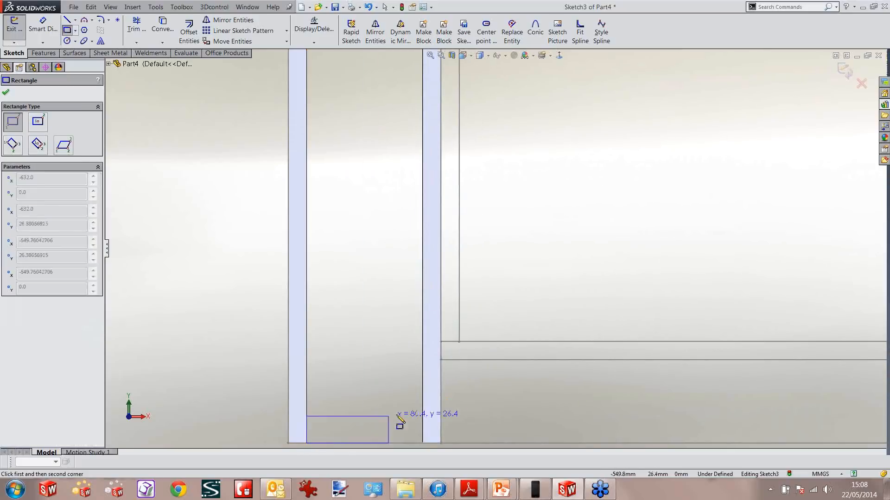
{"action": "left_click", "coordinate": [422, 406]}
{"action": "key", "text": "Escape"}
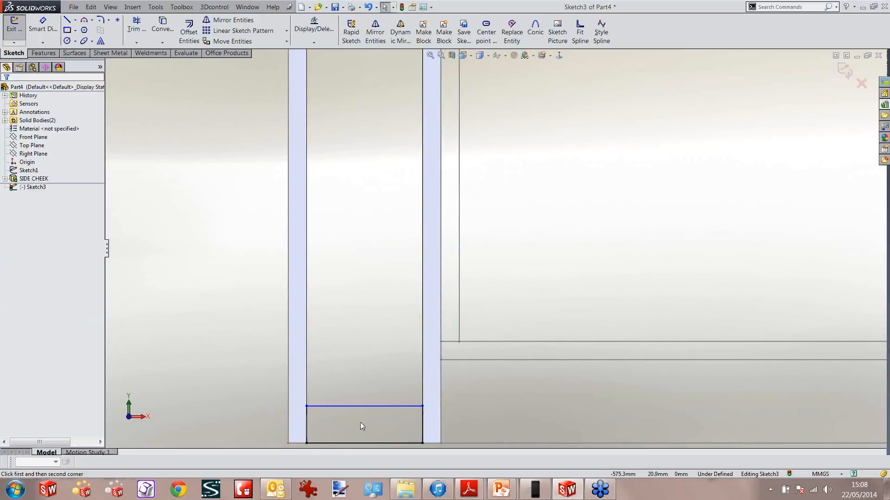
Add an Equal relation between the short vertical edges of the lower and upper rectangles.
{"action": "left_click", "coordinate": [307, 421]}
{"action": "scroll", "coordinate": [496, 241], "scroll_direction": "up", "scroll_amount": 4}
{"action": "scroll", "coordinate": [467, 118], "scroll_direction": "down", "scroll_amount": 5}
{"action": "scroll", "coordinate": [467, 122], "scroll_direction": "down", "scroll_amount": 2}
{"action": "left_click", "coordinate": [427, 128], "text": "ctrl"}
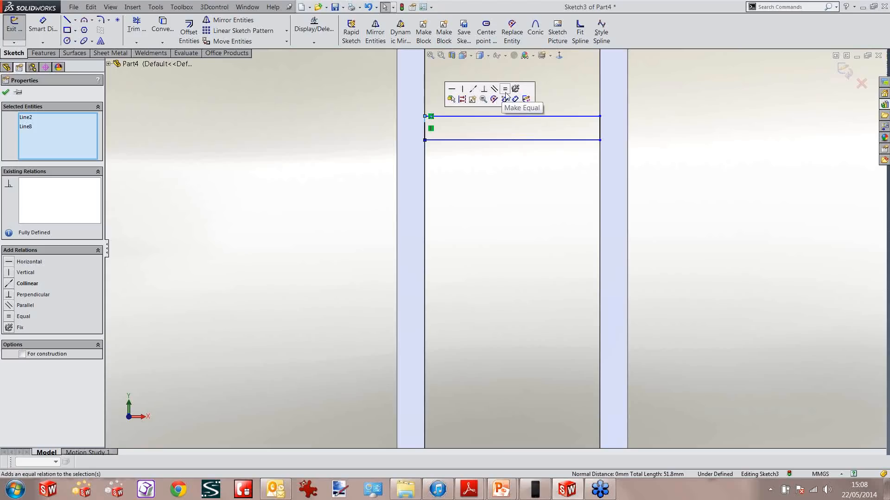
{"action": "left_click", "coordinate": [505, 93]}
{"action": "key", "text": "Escape"}
Dimension the upper rectangle's height at 18 mm along its short vertical edge.
{"action": "key", "text": "s"}
{"action": "left_click", "coordinate": [381, 152]}
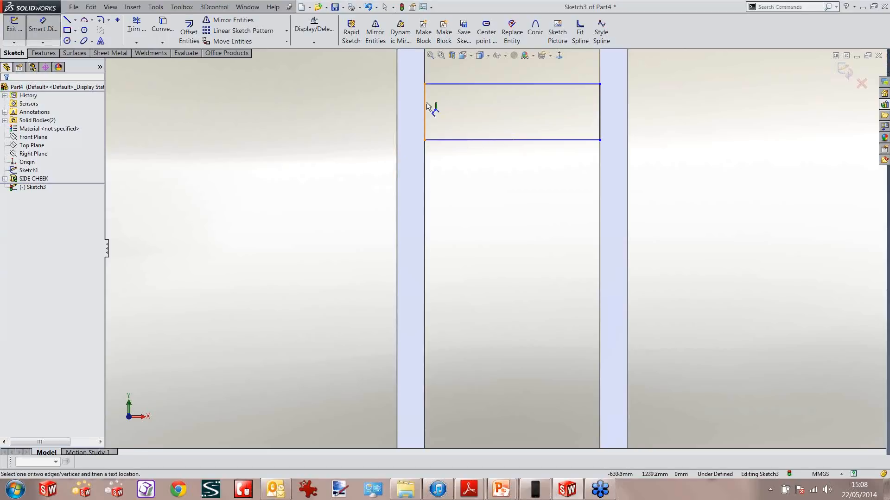
{"action": "left_click", "coordinate": [427, 105]}
{"action": "left_click", "coordinate": [342, 116]}
{"action": "type", "text": "18"}
{"action": "key", "text": "Return"}
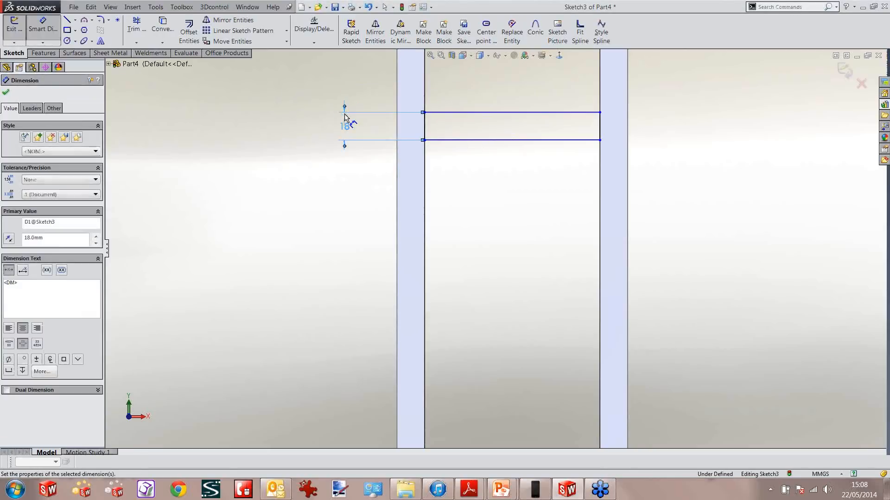
Dimension the upper rectangle's top edge 6 mm below the upper end of the side cheek.
{"action": "left_click", "coordinate": [317, 77]}
{"action": "scroll", "coordinate": [524, 144], "scroll_direction": "up", "scroll_amount": 2}
{"action": "scroll", "coordinate": [528, 129], "scroll_direction": "down", "scroll_amount": 3}
{"action": "left_click", "coordinate": [461, 180]}
{"action": "left_click", "coordinate": [373, 103]}
{"action": "left_click", "coordinate": [311, 136]}
{"action": "type", "text": "6"}
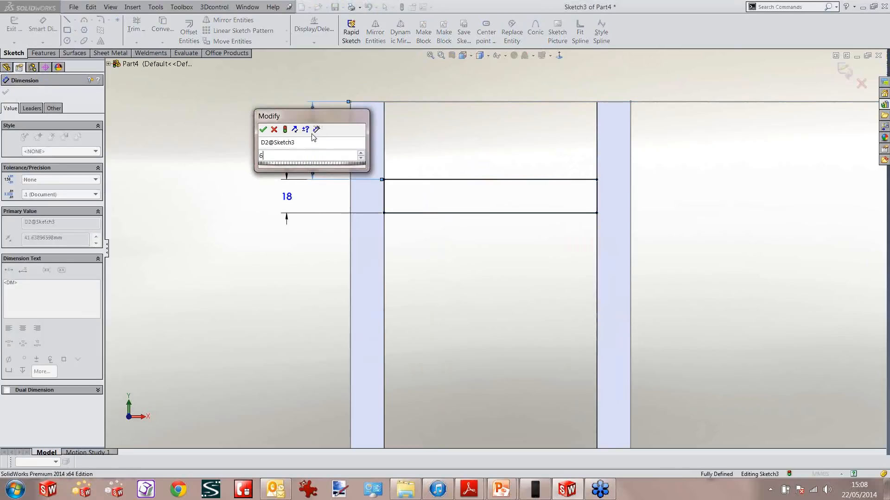
{"action": "key", "text": "Return"}
{"action": "scroll", "coordinate": [440, 131], "scroll_direction": "down", "scroll_amount": 1}
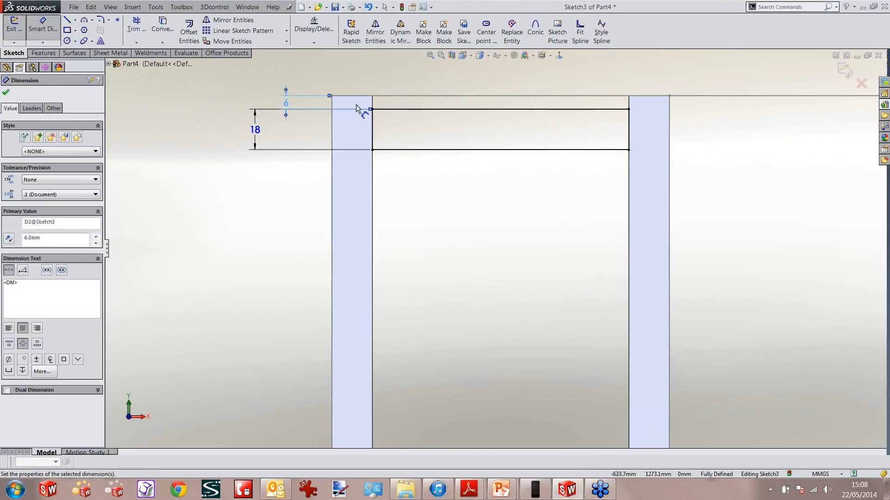
Extrude both rectangles as a boss Up To Surface, ending at the side cheek's rear edge face, with Merge result switched off.
{"action": "scroll", "coordinate": [356, 105], "scroll_direction": "up", "scroll_amount": 4}
{"action": "left_click", "coordinate": [320, 135]}
{"action": "right_click_drag", "start_coordinate": [324, 125], "coordinate": [399, 126]}
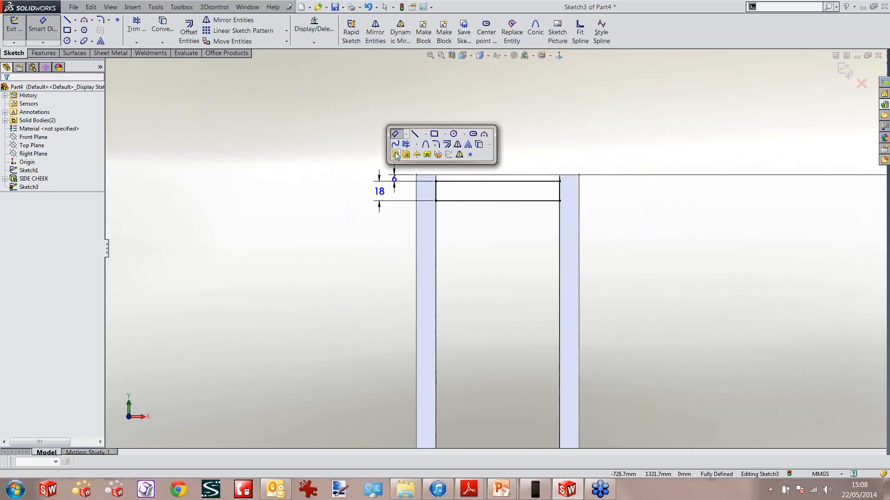
{"action": "left_click", "coordinate": [395, 154]}
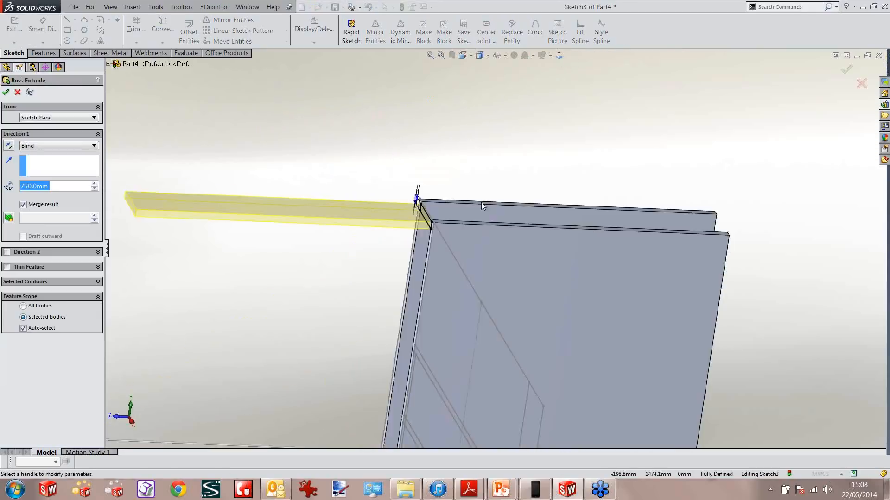
{"action": "left_click", "coordinate": [42, 146]}
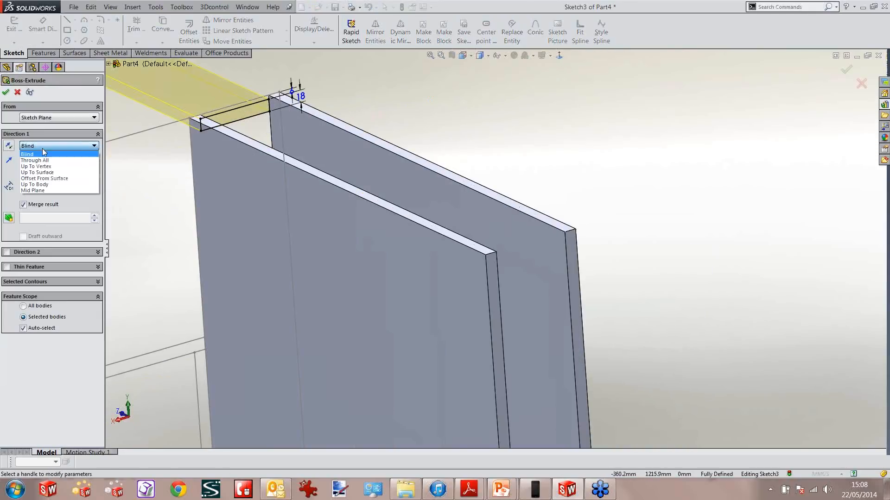
{"action": "left_click", "coordinate": [43, 172]}
{"action": "left_click", "coordinate": [569, 239]}
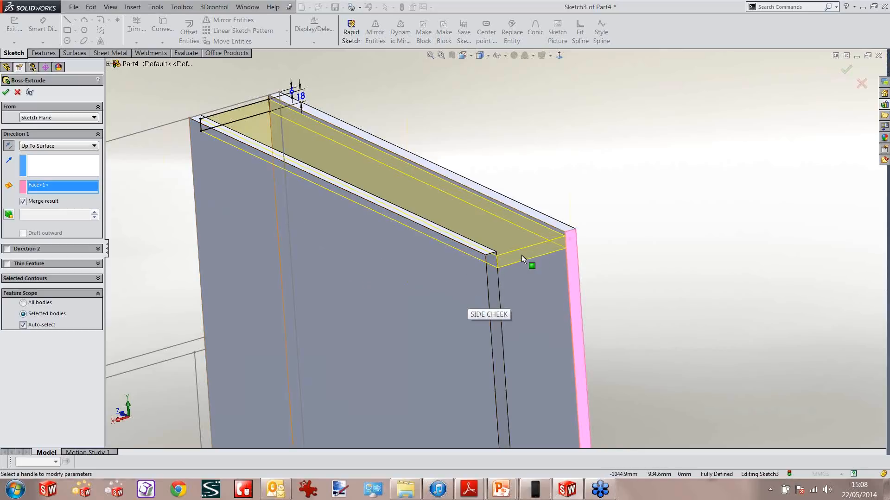
{"action": "left_click", "coordinate": [36, 203]}
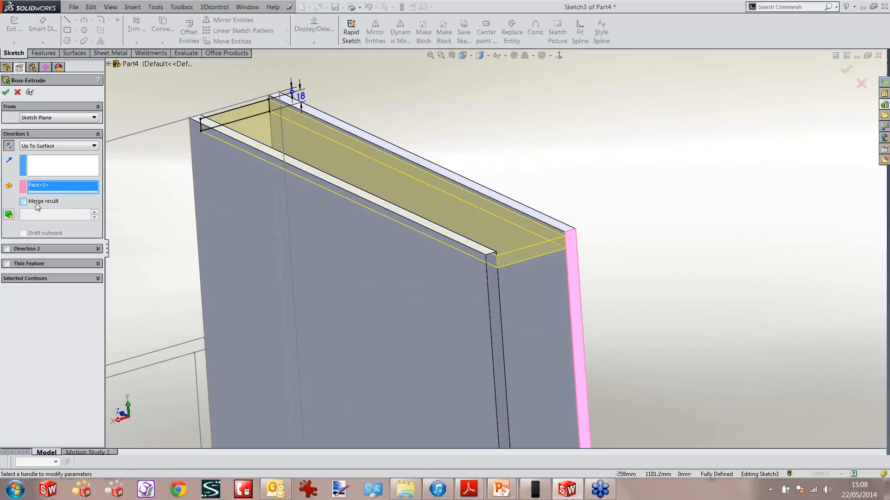
{"action": "left_click", "coordinate": [6, 94]}
Add a Weldment feature to the multi-body part.
{"action": "middle_click_drag", "start_coordinate": [532, 162], "coordinate": [475, 229]}
{"action": "scroll", "coordinate": [476, 229], "scroll_direction": "down", "scroll_amount": 4}
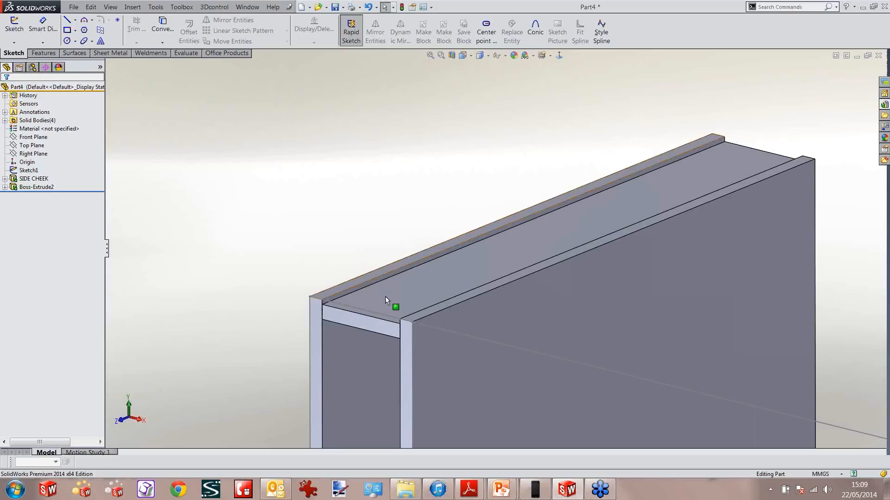
{"action": "scroll", "coordinate": [385, 296], "scroll_direction": "down", "scroll_amount": 3}
{"action": "left_click", "coordinate": [151, 52]}
{"action": "left_click", "coordinate": [46, 34]}
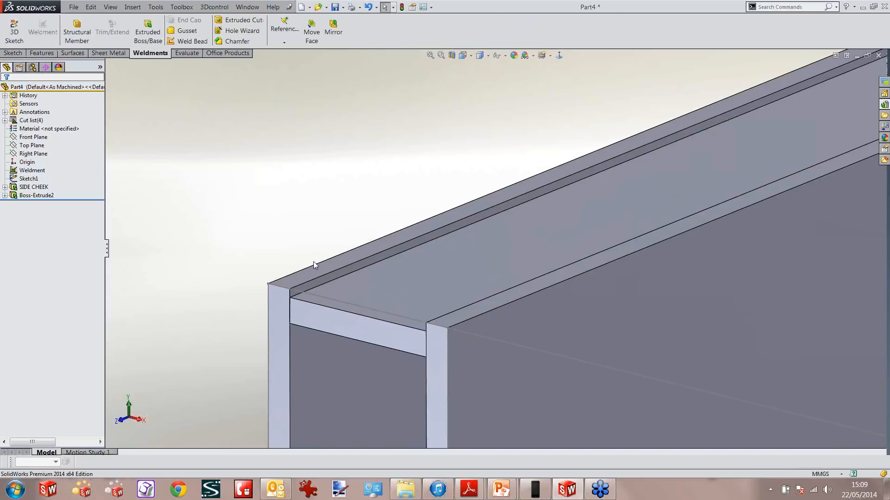
Edit the extrusion of the two cross boards to start at a 6 mm offset, reversed so their front faces sit recessed between the cheeks.
{"action": "scroll", "coordinate": [333, 299], "scroll_direction": "down", "scroll_amount": 2}
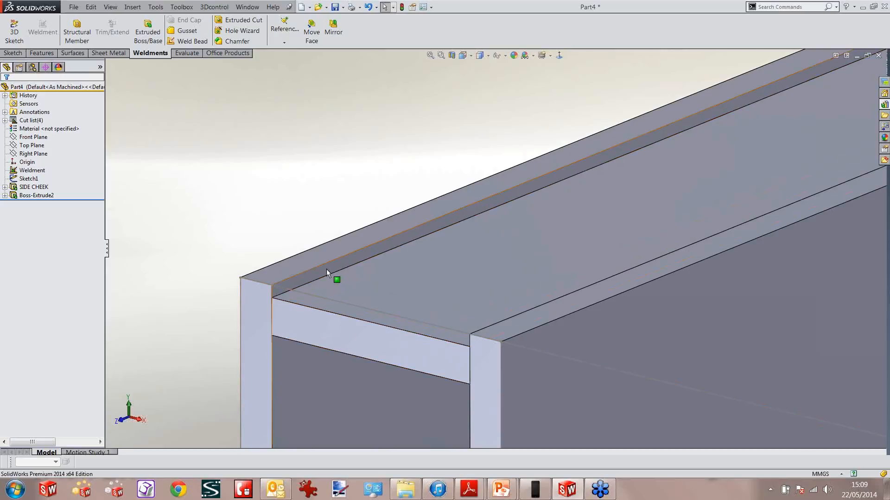
{"action": "left_click", "coordinate": [368, 278]}
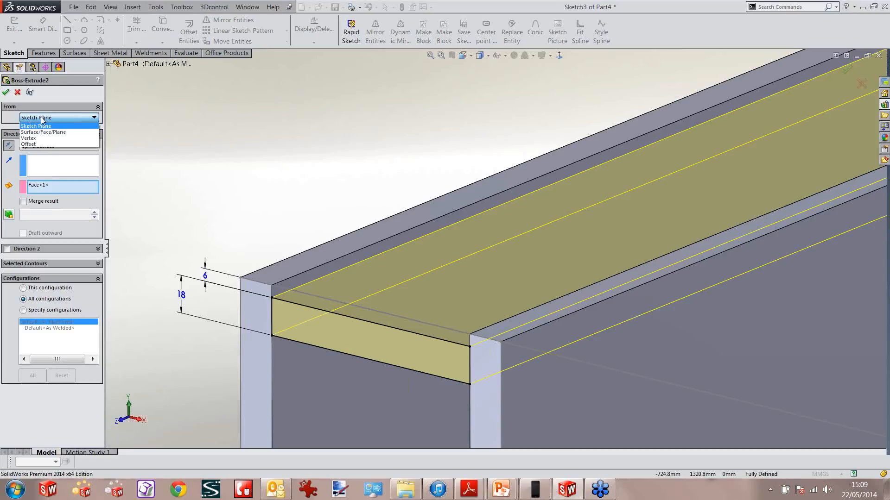
{"action": "left_click", "coordinate": [46, 144]}
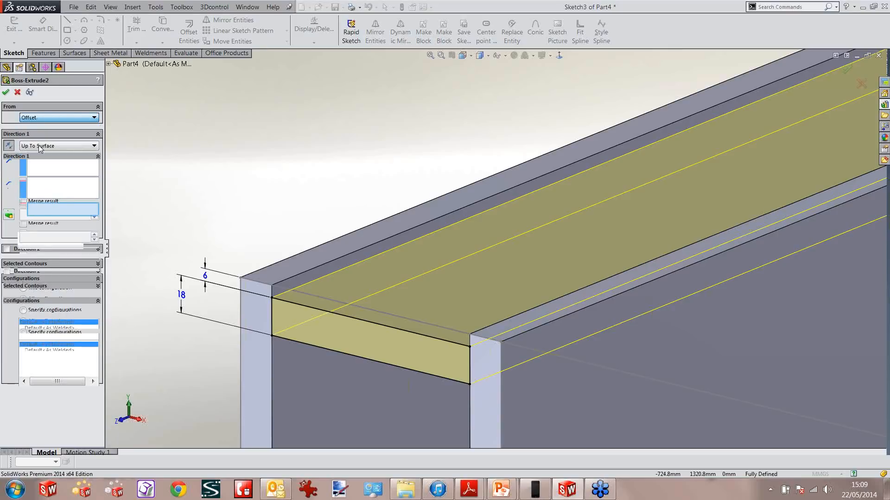
{"action": "type", "text": "6"}
{"action": "key", "text": "Return"}
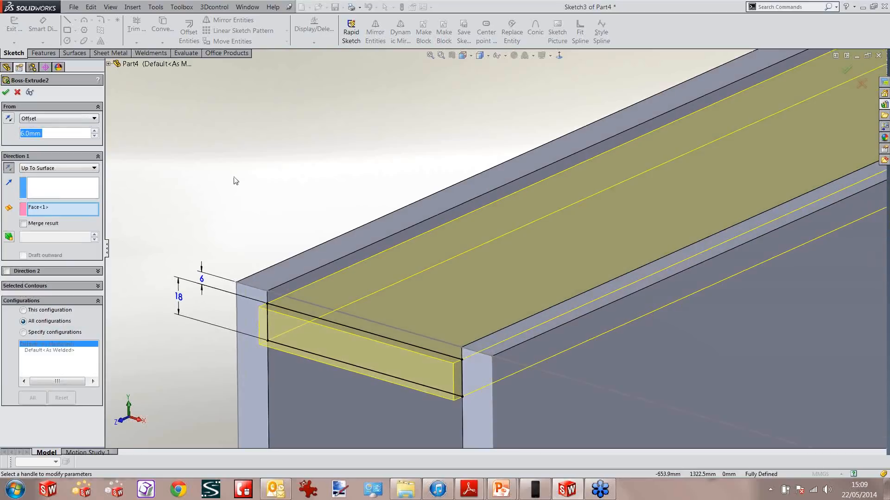
{"action": "left_click", "coordinate": [11, 118]}
{"action": "left_click", "coordinate": [6, 93]}
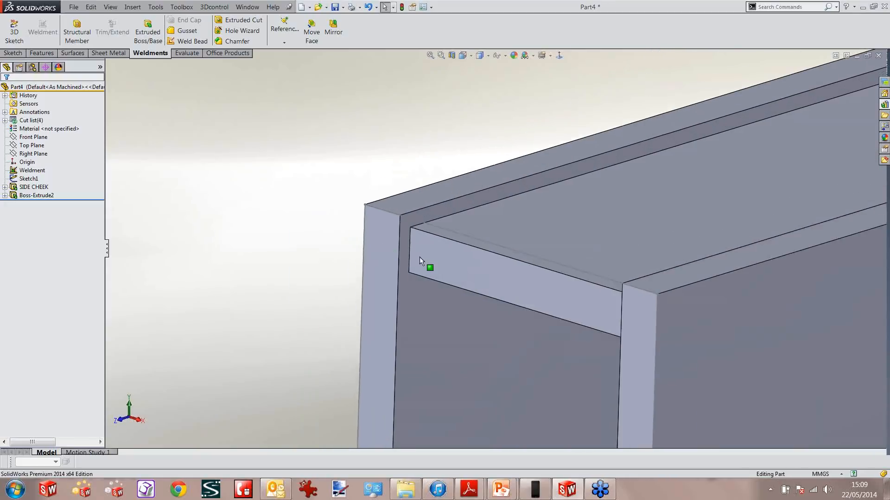
Sketch a rectangle on the upper cross board's front face, filling the opening between the two cheeks and the two cross boards.
{"action": "left_click", "coordinate": [451, 264]}
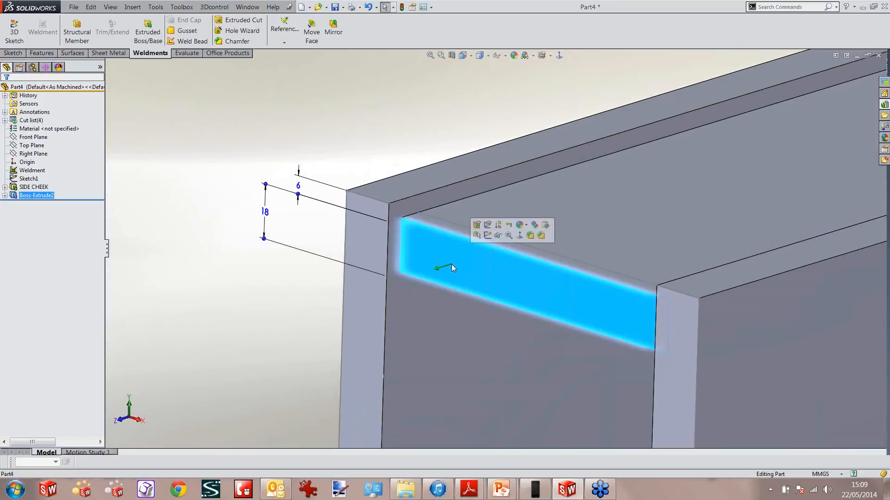
{"action": "left_click", "coordinate": [487, 237]}
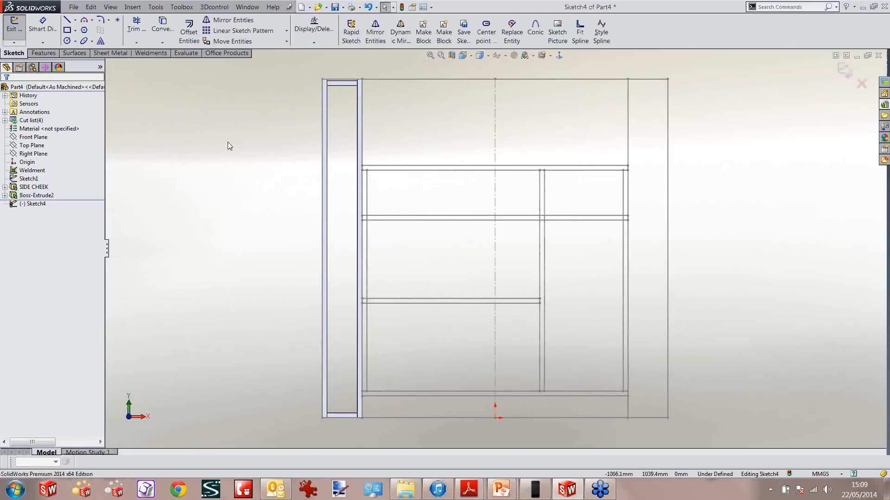
{"action": "key", "text": "s"}
{"action": "left_click", "coordinate": [337, 147]}
{"action": "scroll", "coordinate": [332, 74], "scroll_direction": "down", "scroll_amount": 5}
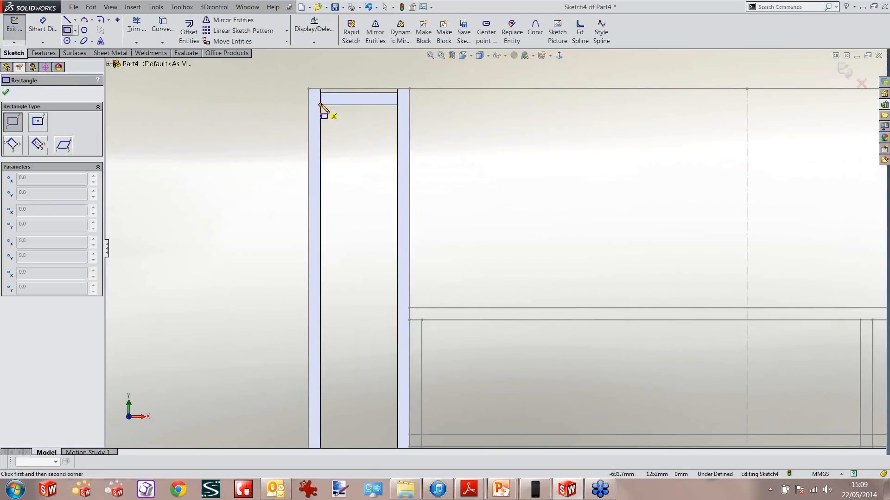
{"action": "left_click", "coordinate": [321, 105]}
{"action": "scroll", "coordinate": [465, 345], "scroll_direction": "up", "scroll_amount": 5}
{"action": "scroll", "coordinate": [482, 352], "scroll_direction": "down", "scroll_amount": 6}
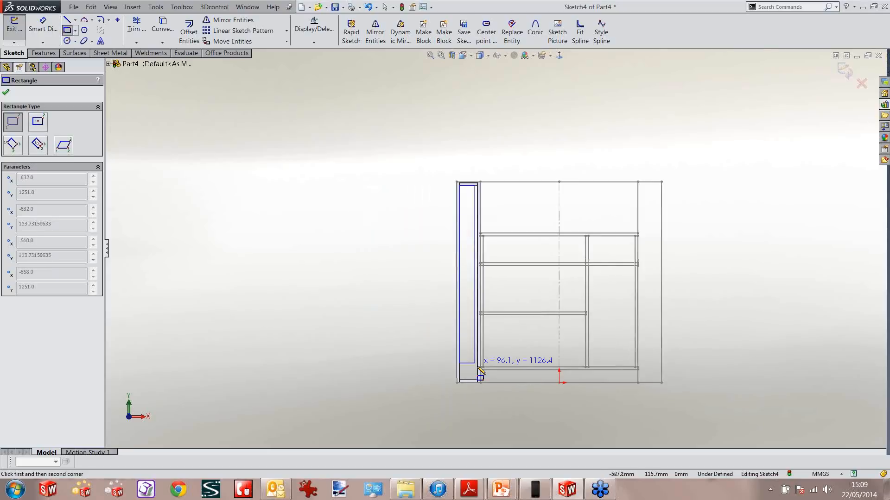
{"action": "scroll", "coordinate": [482, 345], "scroll_direction": "down", "scroll_amount": 1}
{"action": "left_click", "coordinate": [487, 368]}
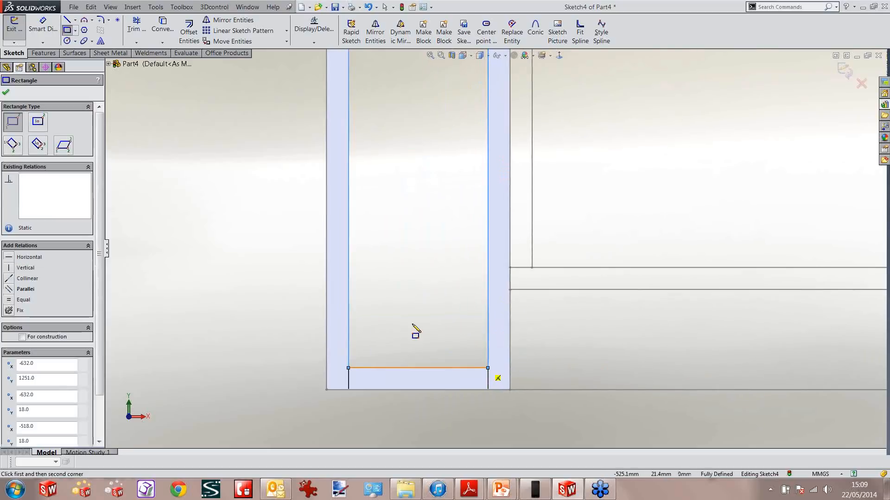
Extrude the front infill rectangle 18 mm, reversed back into the unit between the boards, with Merge result off.
{"action": "key", "text": "s"}
{"action": "left_click", "coordinate": [306, 283]}
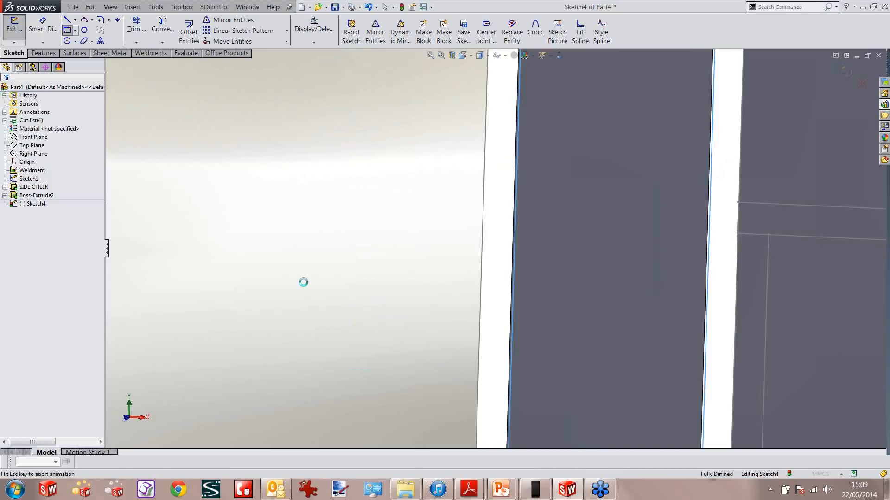
{"action": "left_click", "coordinate": [9, 145]}
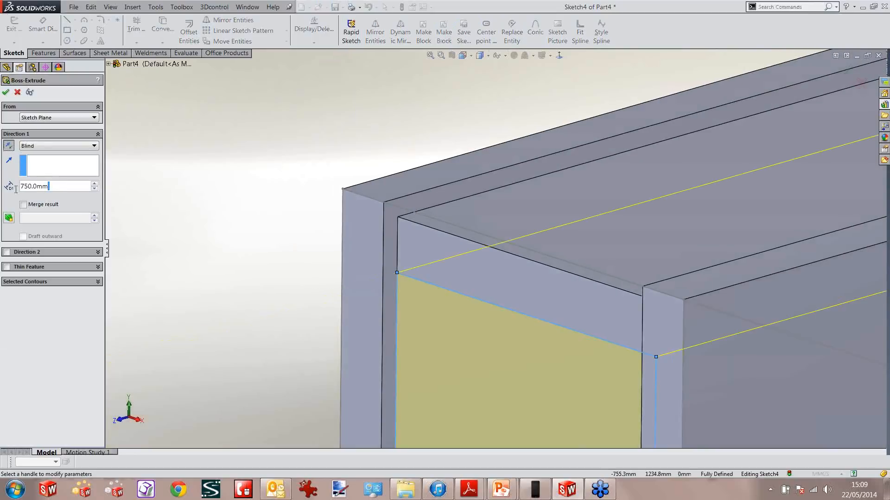
{"action": "type", "text": "18"}
{"action": "key", "text": "Return"}
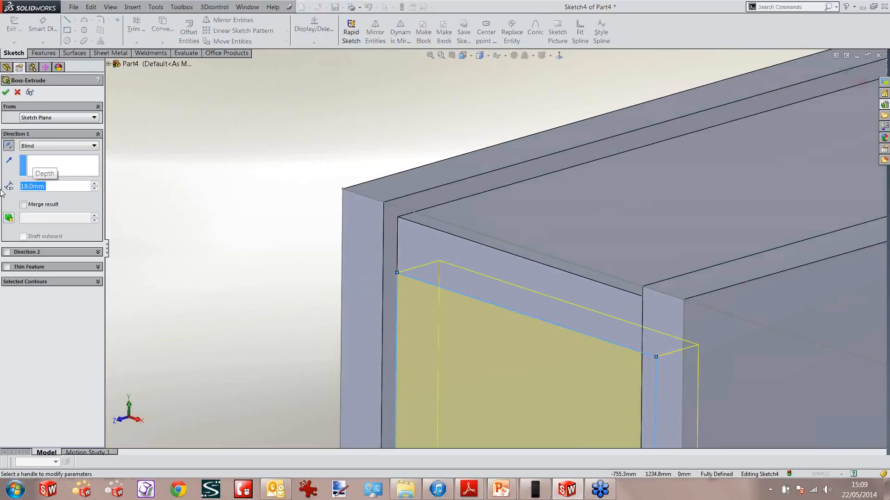
{"action": "key", "text": "Return"}
Sketch a rectangle on the upper cross board's rear face, filling the opening between the two cheeks and the two cross boards.
{"action": "scroll", "coordinate": [546, 241], "scroll_direction": "up", "scroll_amount": 6}
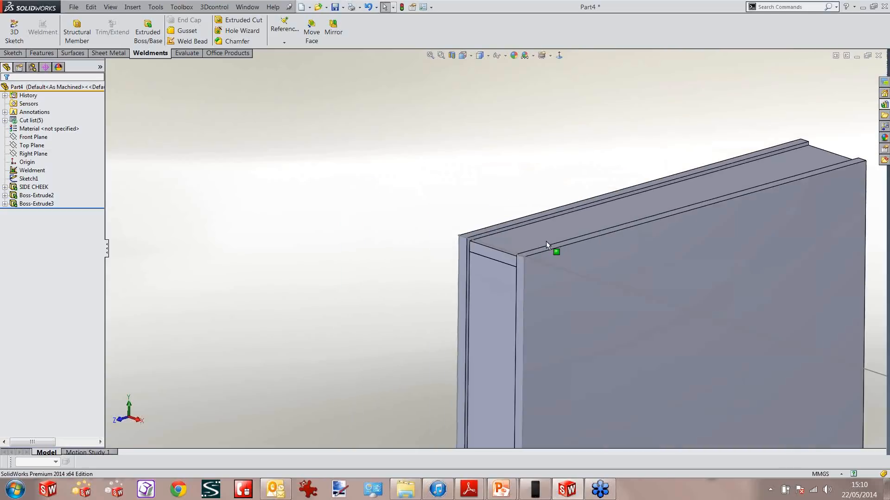
{"action": "middle_click_drag", "start_coordinate": [545, 240], "coordinate": [566, 249]}
{"action": "scroll", "coordinate": [566, 249], "scroll_direction": "down", "scroll_amount": 5}
{"action": "left_click", "coordinate": [500, 185]}
{"action": "left_click", "coordinate": [499, 162]}
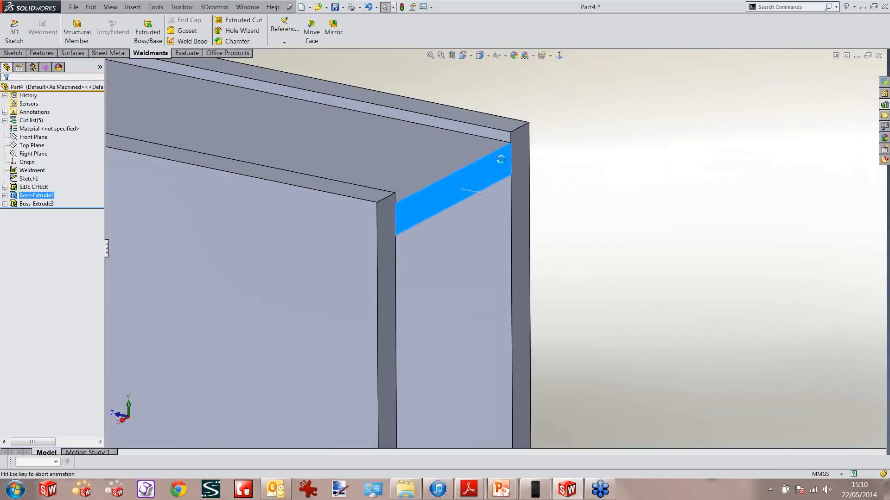
{"action": "left_click", "coordinate": [588, 124]}
{"action": "key", "text": "s"}
{"action": "left_click", "coordinate": [641, 132]}
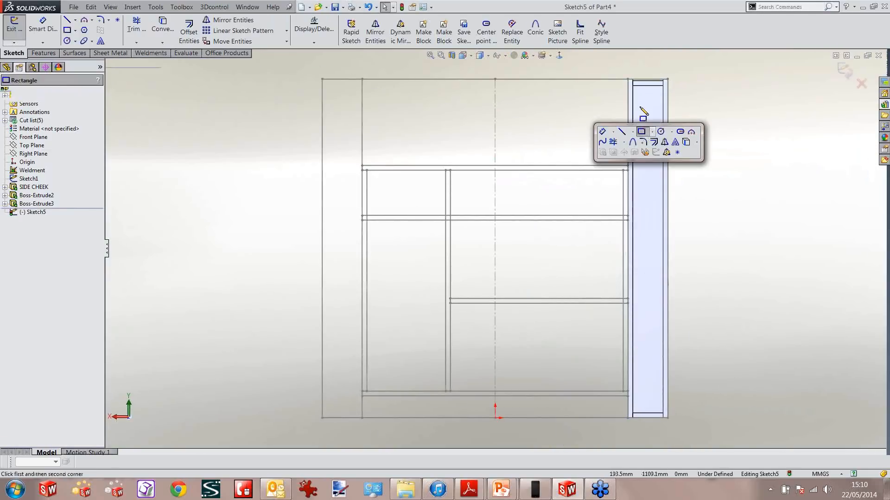
{"action": "left_click", "coordinate": [633, 85]}
{"action": "scroll", "coordinate": [663, 391], "scroll_direction": "down", "scroll_amount": 3}
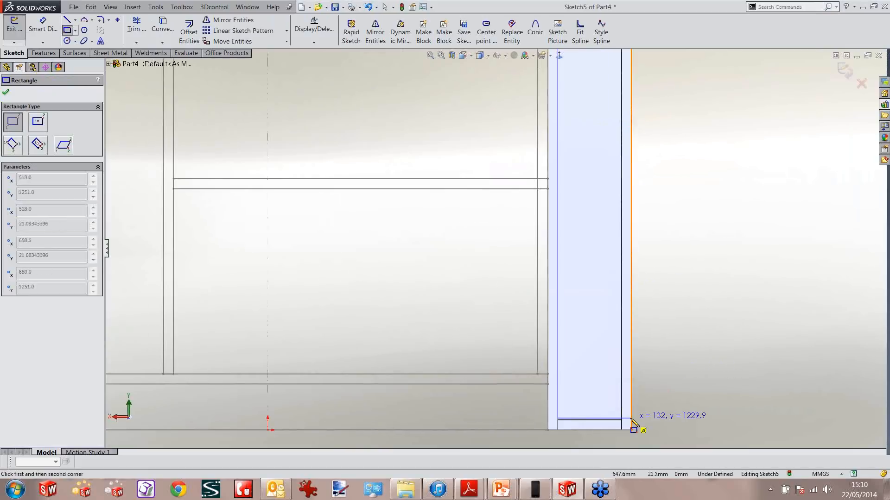
{"action": "left_click", "coordinate": [621, 420]}
Extrude the rear infill rectangle 18 mm, reversed into the unit, as a separate body.
{"action": "key", "text": "s"}
{"action": "left_click", "coordinate": [543, 346]}
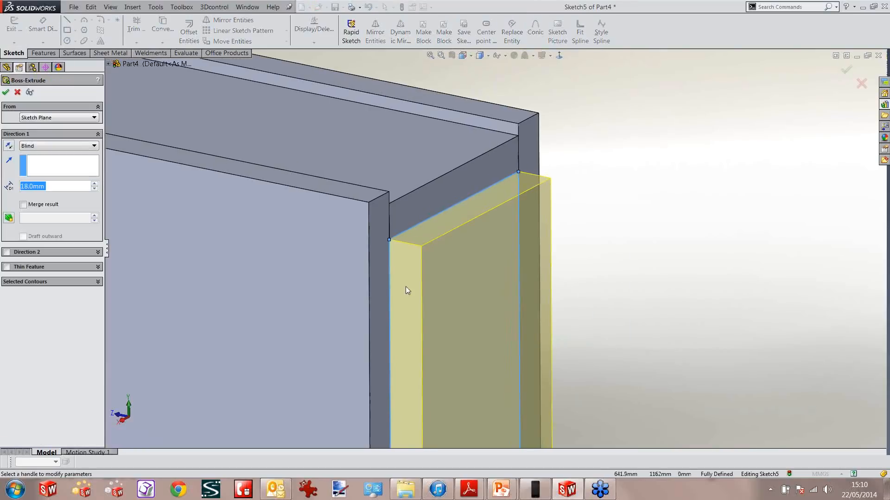
{"action": "left_click", "coordinate": [9, 147]}
{"action": "left_click", "coordinate": [5, 93]}
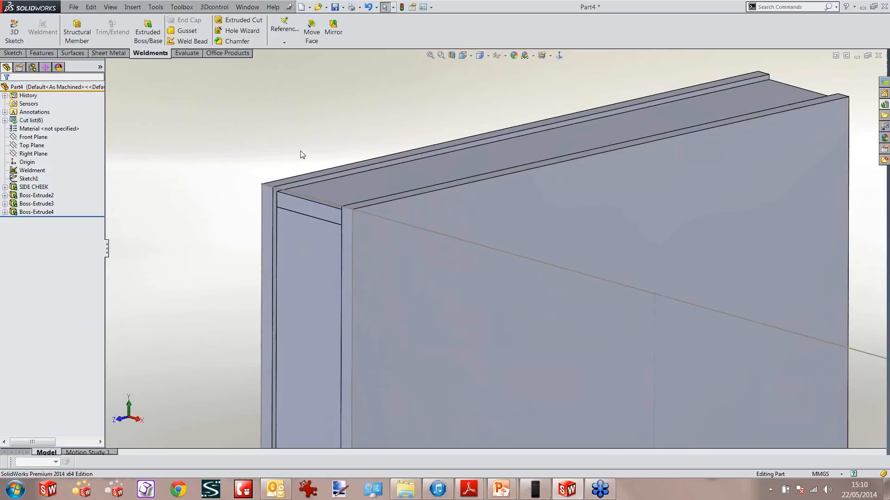
Sketch a rectangle on the top face of the upper cross board, covering its full length between the two cheeks.
{"action": "scroll", "coordinate": [348, 201], "scroll_direction": "down", "scroll_amount": 3}
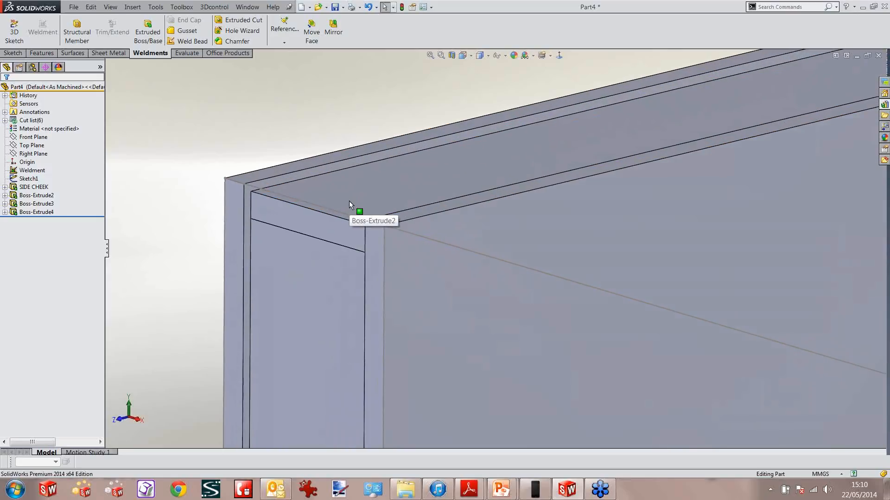
{"action": "middle_click_drag", "start_coordinate": [349, 202], "coordinate": [359, 160]}
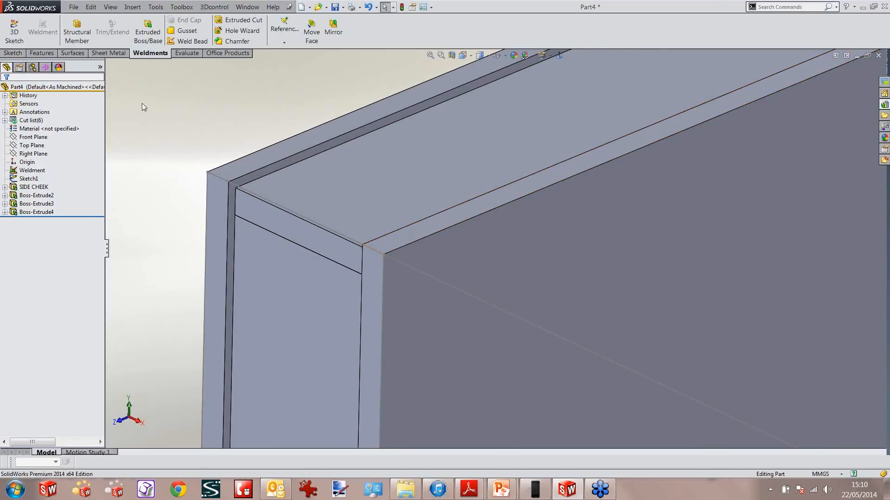
{"action": "scroll", "coordinate": [180, 121], "scroll_direction": "down", "scroll_amount": 2}
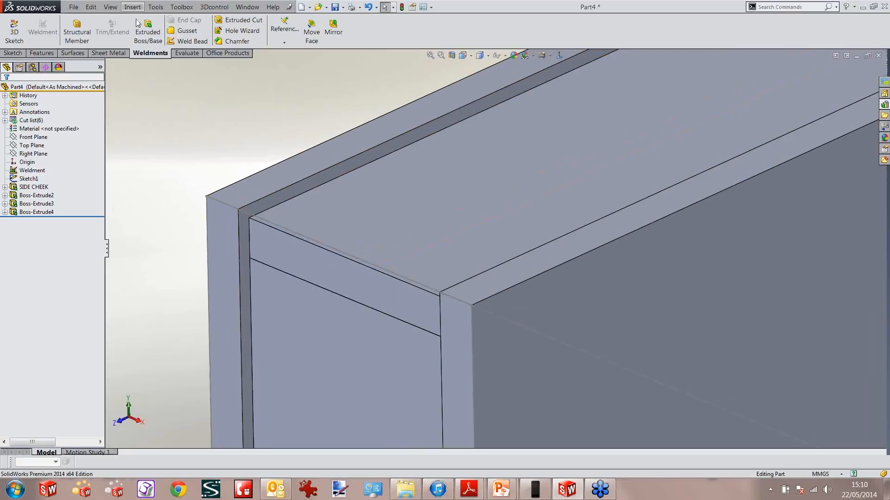
{"action": "left_click", "coordinate": [380, 210]}
{"action": "left_click", "coordinate": [413, 182]}
{"action": "key", "text": "s"}
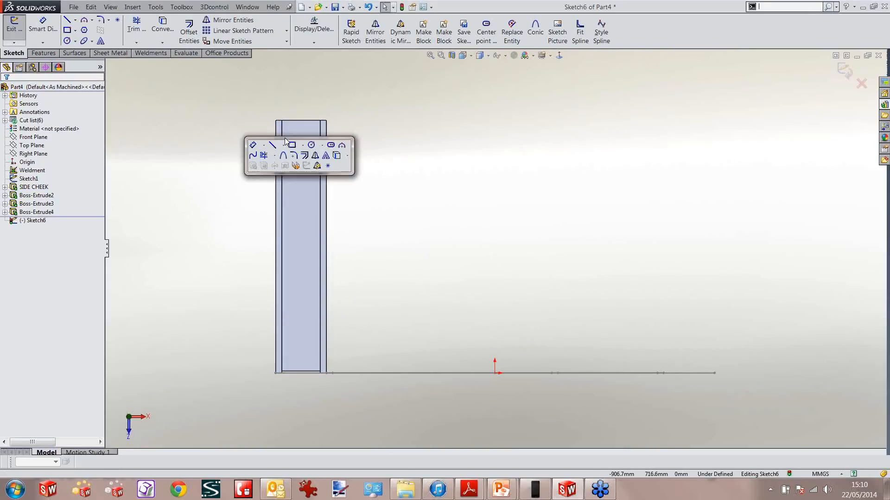
{"action": "left_click", "coordinate": [292, 145]}
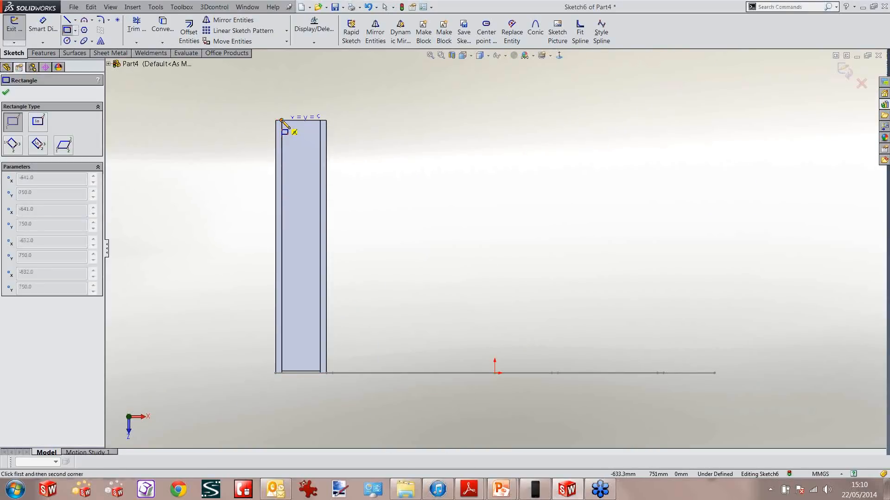
{"action": "key", "text": "Escape"}
{"action": "key", "text": "s"}
{"action": "left_click", "coordinate": [350, 112]}
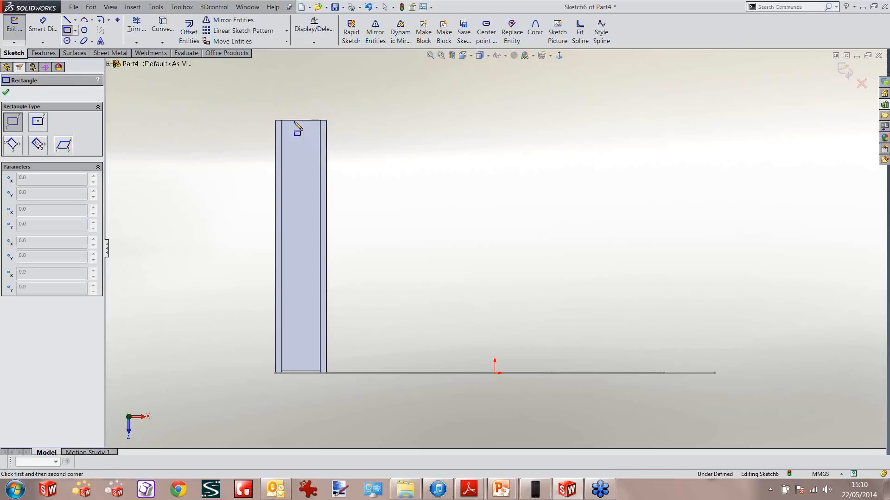
{"action": "scroll", "coordinate": [334, 343], "scroll_direction": "down", "scroll_amount": 10}
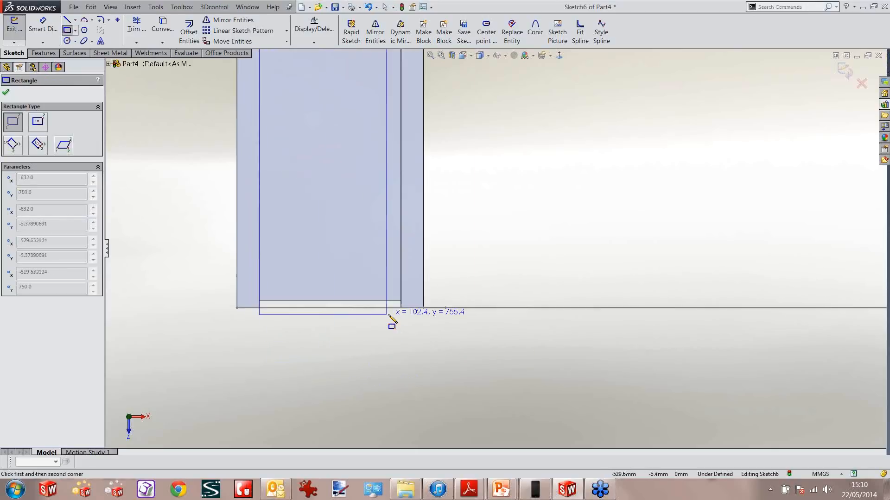
{"action": "left_click", "coordinate": [430, 278]}
Extrude the top rectangle 1 mm upward as a separate facing body, with Merge result off.
{"action": "key", "text": "s"}
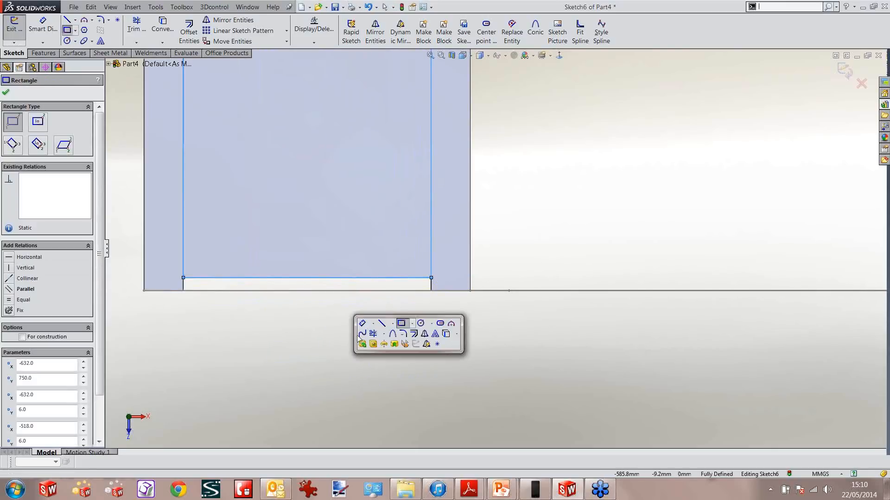
{"action": "left_click", "coordinate": [361, 343]}
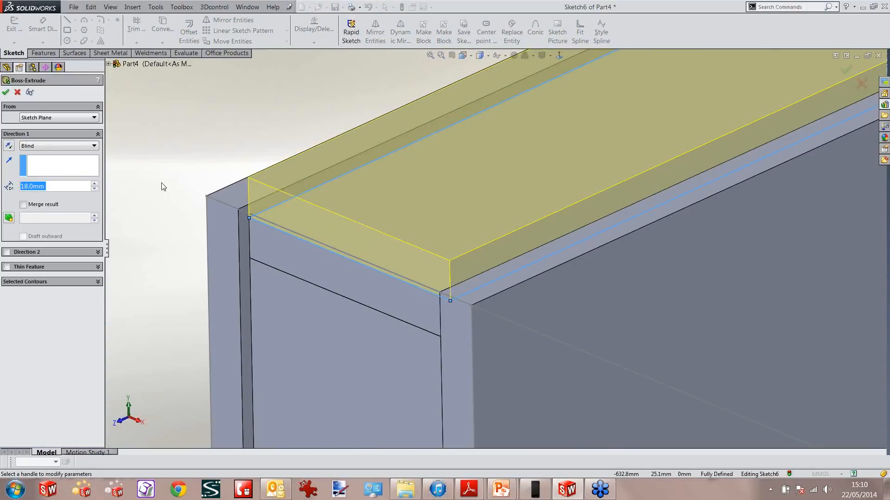
{"action": "type", "text": "1"}
{"action": "key", "text": "Return"}
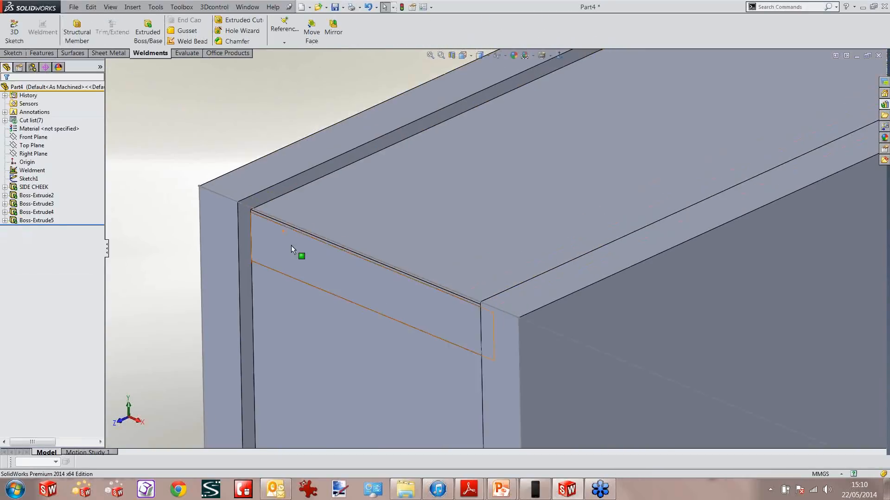
Sketch a rectangle on the upper cross board's front face, from the top facing's upper corner to the lower board's bottom corner between the cheeks.
{"action": "left_click", "coordinate": [291, 245]}
{"action": "left_click", "coordinate": [328, 209]}
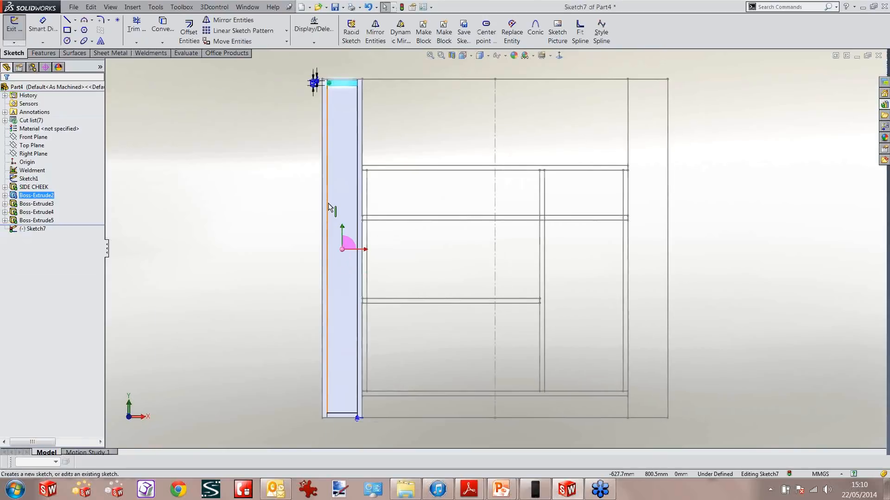
{"action": "scroll", "coordinate": [327, 72], "scroll_direction": "down", "scroll_amount": 5}
{"action": "key", "text": "s"}
{"action": "left_click", "coordinate": [409, 109]}
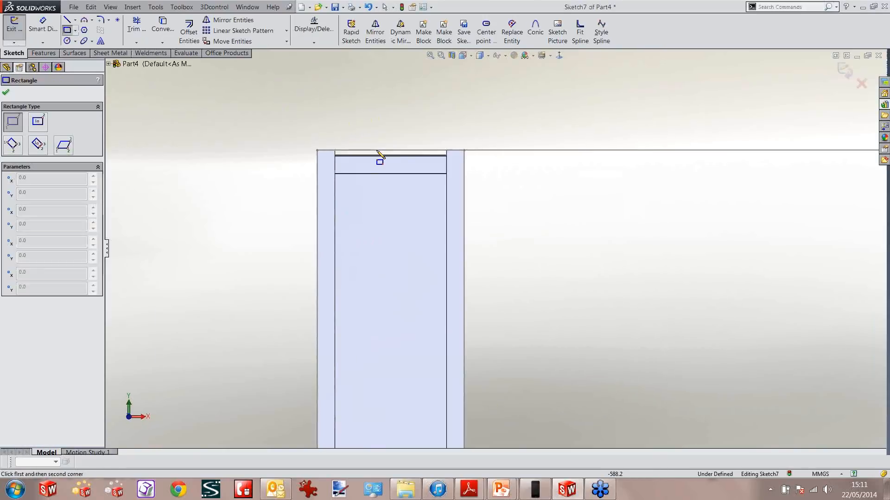
{"action": "scroll", "coordinate": [352, 180], "scroll_direction": "down", "scroll_amount": 4}
{"action": "left_click", "coordinate": [333, 182]}
{"action": "scroll", "coordinate": [363, 221], "scroll_direction": "up", "scroll_amount": 6}
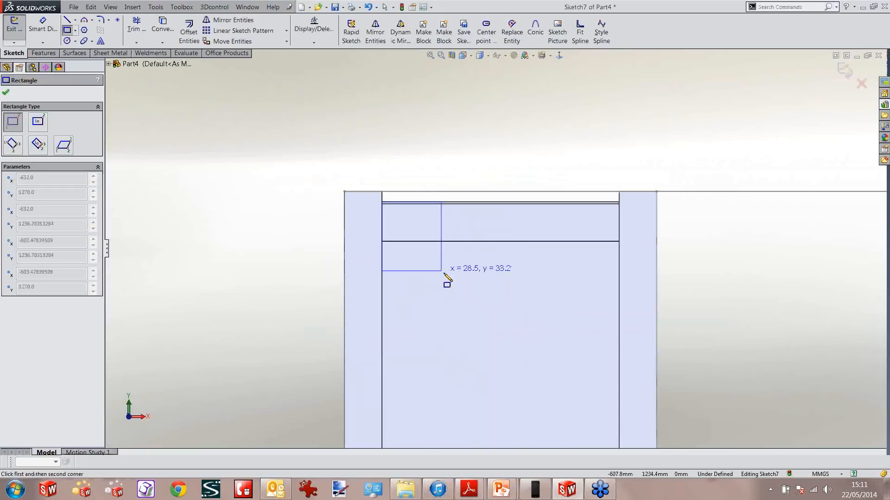
{"action": "scroll", "coordinate": [510, 420], "scroll_direction": "down", "scroll_amount": 2}
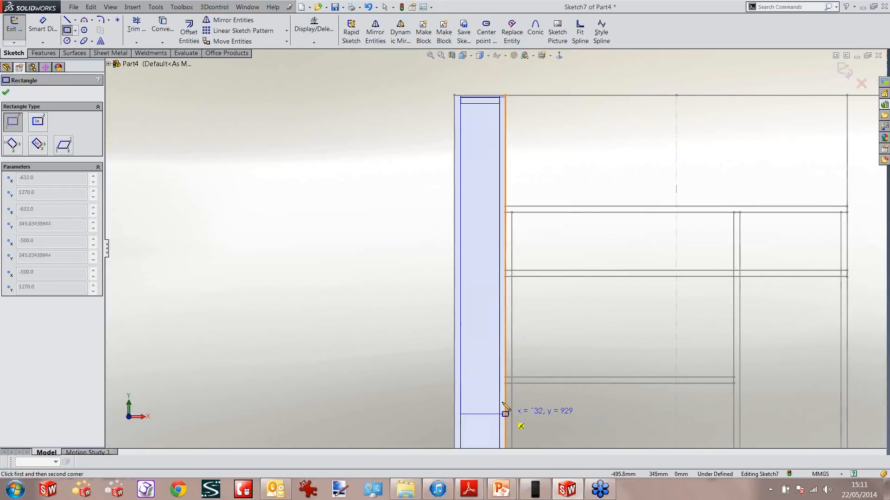
{"action": "scroll", "coordinate": [500, 403], "scroll_direction": "up", "scroll_amount": 3}
{"action": "scroll", "coordinate": [492, 387], "scroll_direction": "down", "scroll_amount": 6}
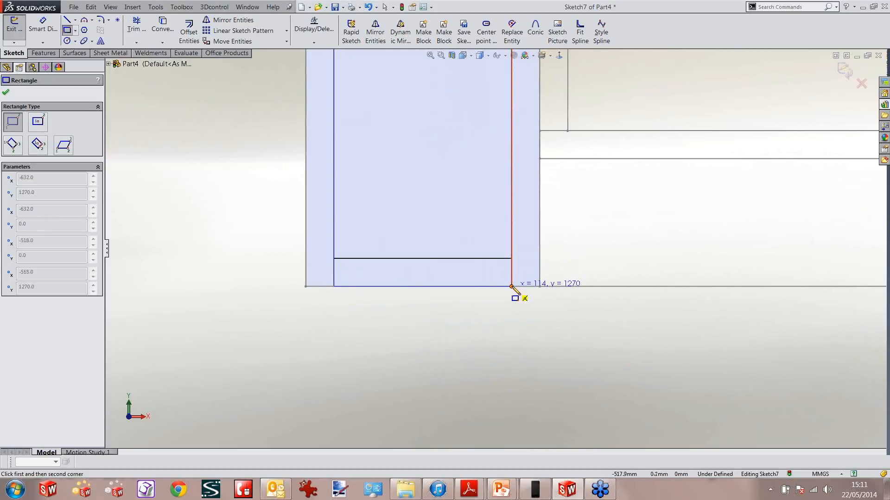
{"action": "left_click", "coordinate": [511, 286]}
Extrude the full-height front rectangle as a separate facing body, keeping the preset depth and direction.
{"action": "key", "text": "s"}
{"action": "left_click", "coordinate": [307, 284]}
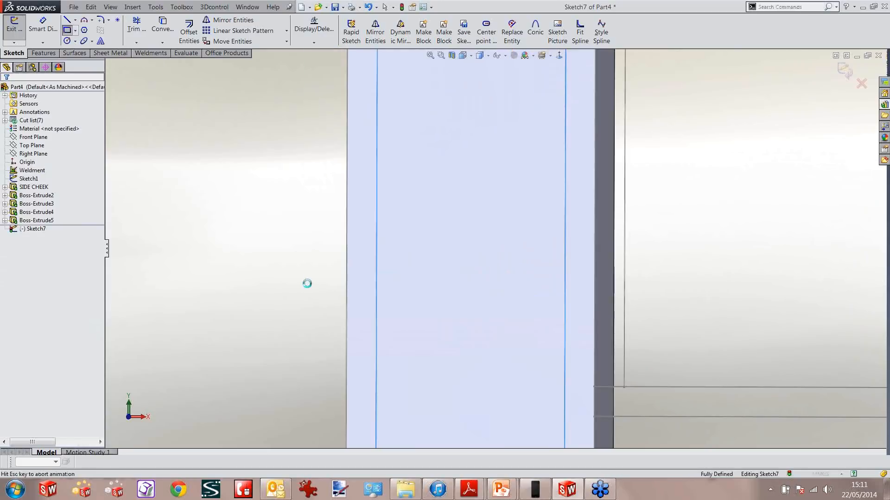
{"action": "left_click", "coordinate": [5, 92]}
Mirror all bodies of the panel unit about the Right Plane.
{"action": "middle_click_drag", "start_coordinate": [268, 157], "coordinate": [298, 174]}
{"action": "scroll", "coordinate": [288, 176], "scroll_direction": "up", "scroll_amount": 5}
{"action": "scroll", "coordinate": [288, 173], "scroll_direction": "up", "scroll_amount": 2}
{"action": "middle_click_drag", "start_coordinate": [582, 195], "coordinate": [621, 219]}
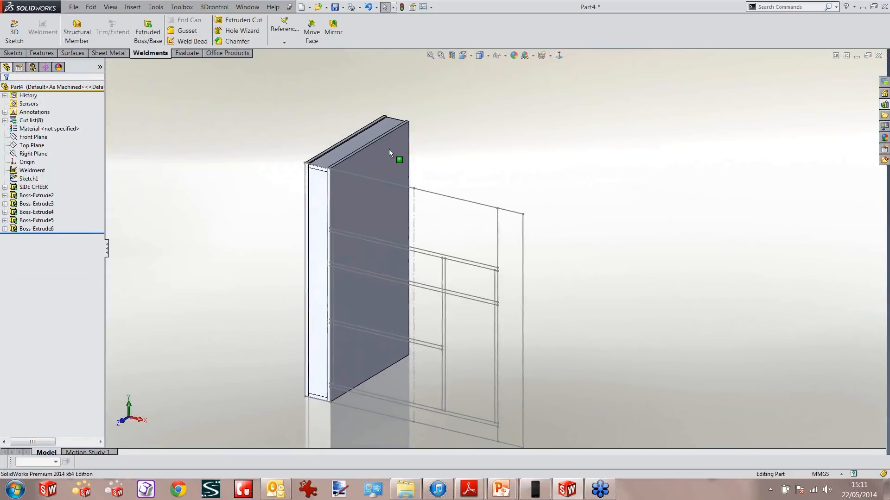
{"action": "left_click", "coordinate": [41, 137]}
{"action": "left_click", "coordinate": [40, 147]}
{"action": "left_click", "coordinate": [41, 154]}
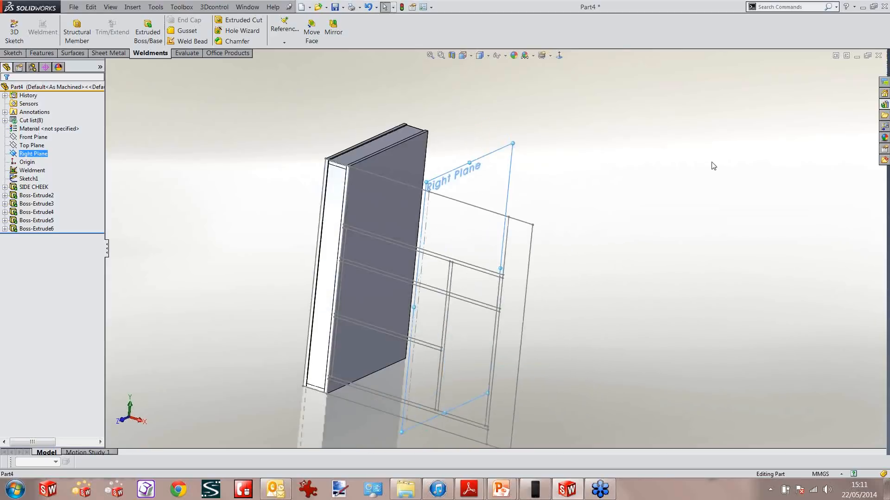
{"action": "key", "text": "s"}
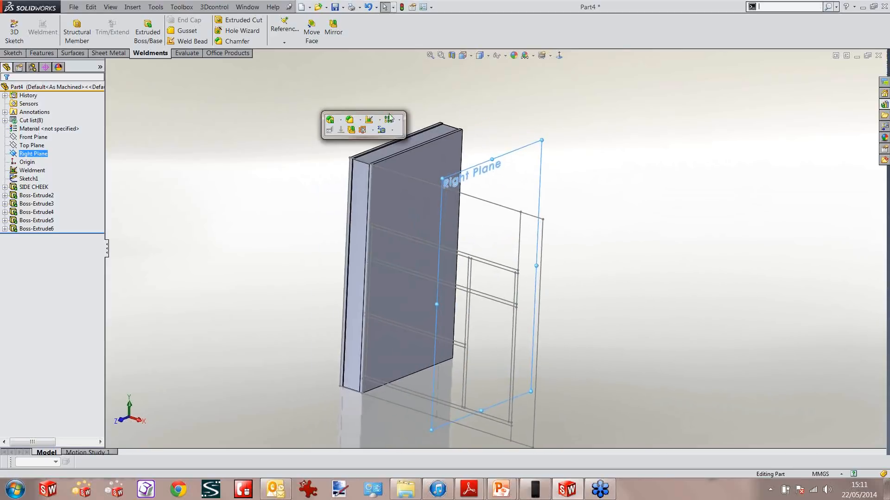
{"action": "left_click", "coordinate": [352, 131]}
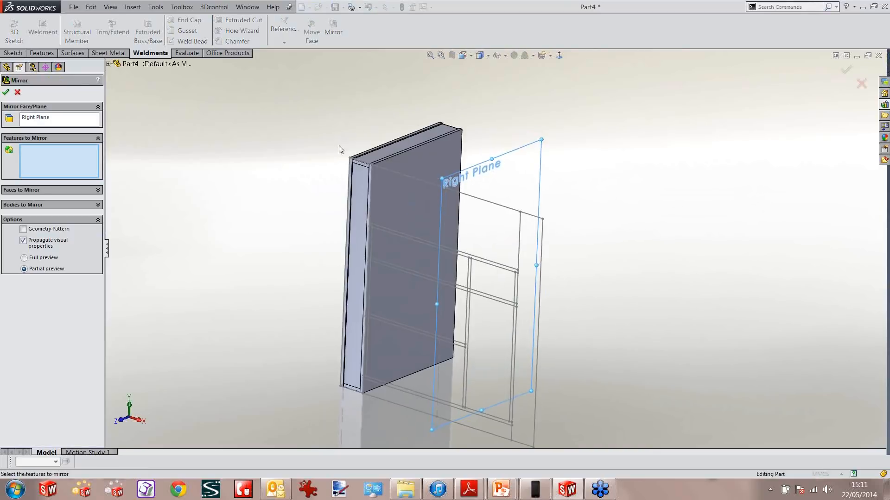
{"action": "left_click_drag", "start_coordinate": [417, 308], "coordinate": [496, 438]}
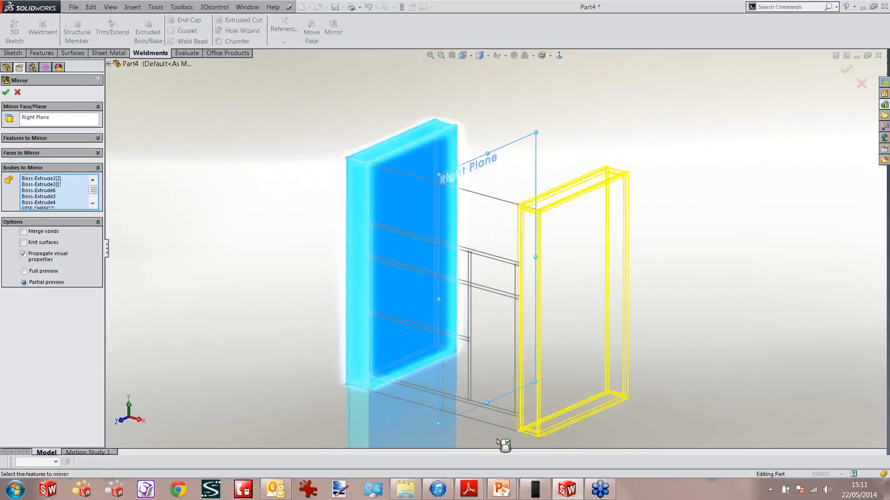
{"action": "scroll", "coordinate": [526, 212], "scroll_direction": "down", "scroll_amount": 5}
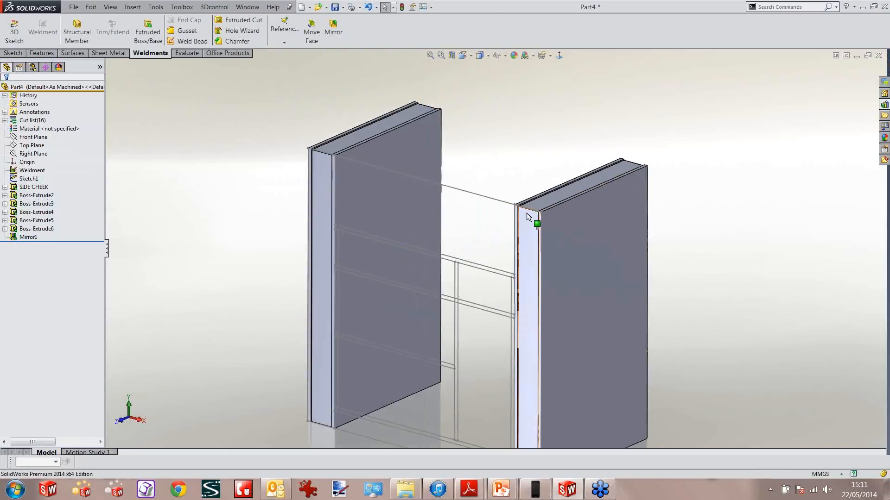
On the rear face of the side panel units, sketch a rectangle from one unit's upper outer corner to the other's lower outer corner.
{"action": "scroll", "coordinate": [507, 239], "scroll_direction": "up", "scroll_amount": 7}
{"action": "middle_click_drag", "start_coordinate": [504, 240], "coordinate": [502, 240]}
{"action": "scroll", "coordinate": [498, 242], "scroll_direction": "up", "scroll_amount": 2}
{"action": "scroll", "coordinate": [497, 242], "scroll_direction": "up", "scroll_amount": 3}
{"action": "scroll", "coordinate": [503, 243], "scroll_direction": "down", "scroll_amount": 10}
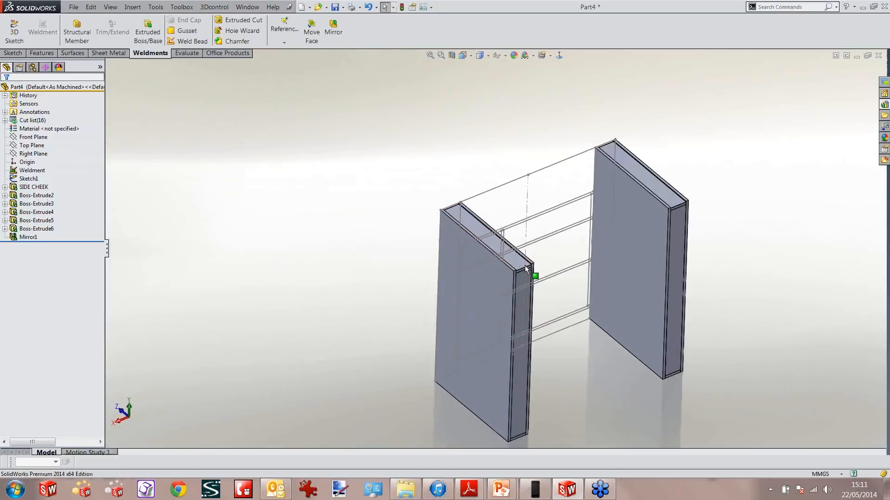
{"action": "left_click", "coordinate": [502, 204]}
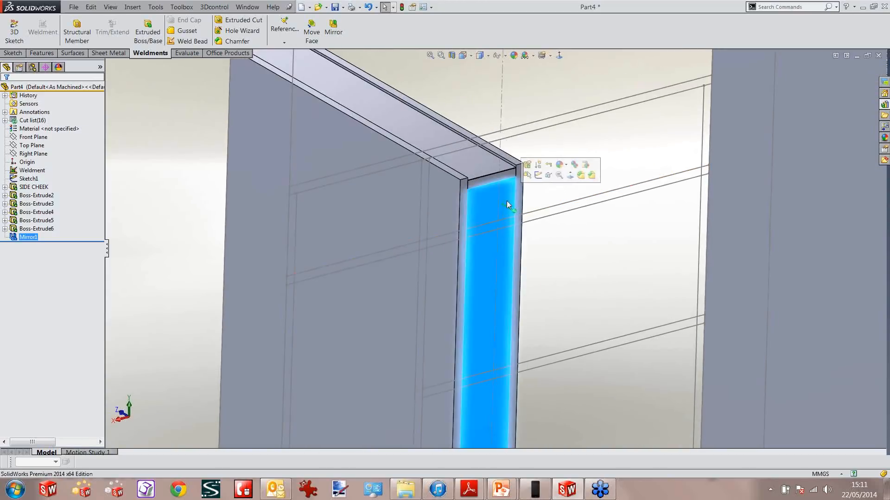
{"action": "left_click", "coordinate": [538, 176]}
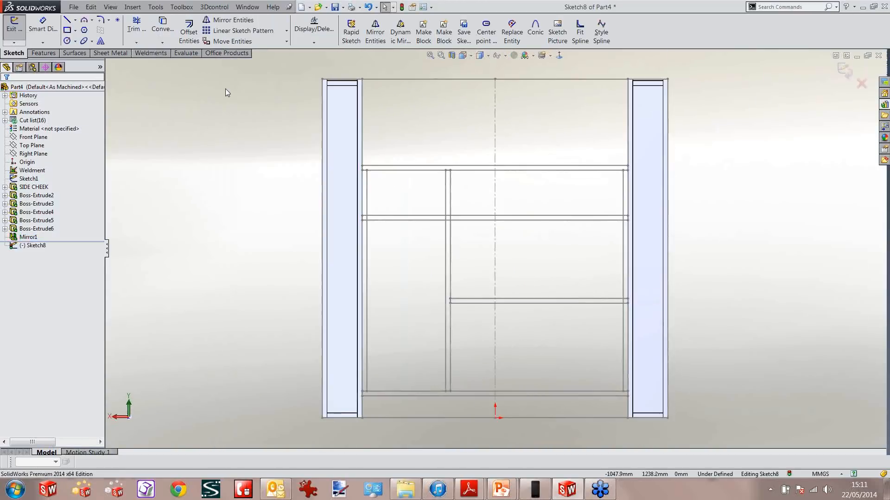
{"action": "key", "text": "s"}
{"action": "left_click", "coordinate": [327, 100]}
{"action": "scroll", "coordinate": [347, 88], "scroll_direction": "down", "scroll_amount": 1}
{"action": "scroll", "coordinate": [352, 100], "scroll_direction": "down", "scroll_amount": 3}
{"action": "left_click", "coordinate": [278, 137]}
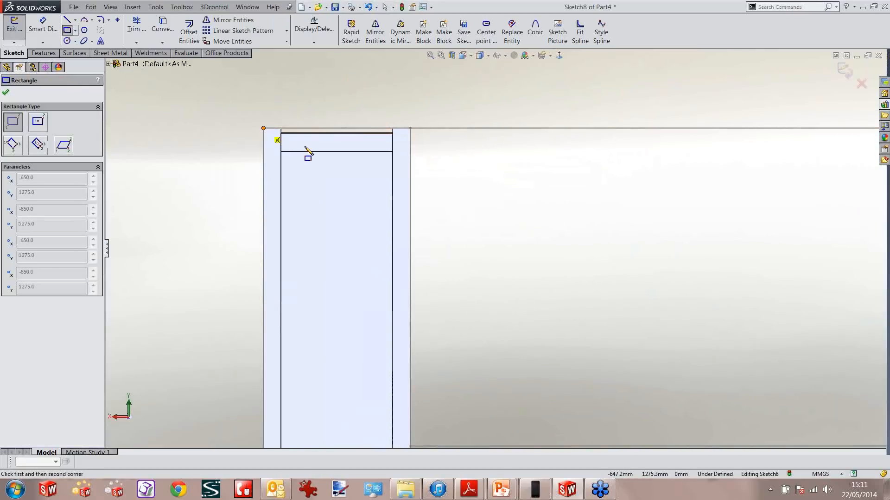
{"action": "scroll", "coordinate": [550, 241], "scroll_direction": "up", "scroll_amount": 10}
{"action": "scroll", "coordinate": [532, 283], "scroll_direction": "down", "scroll_amount": 6}
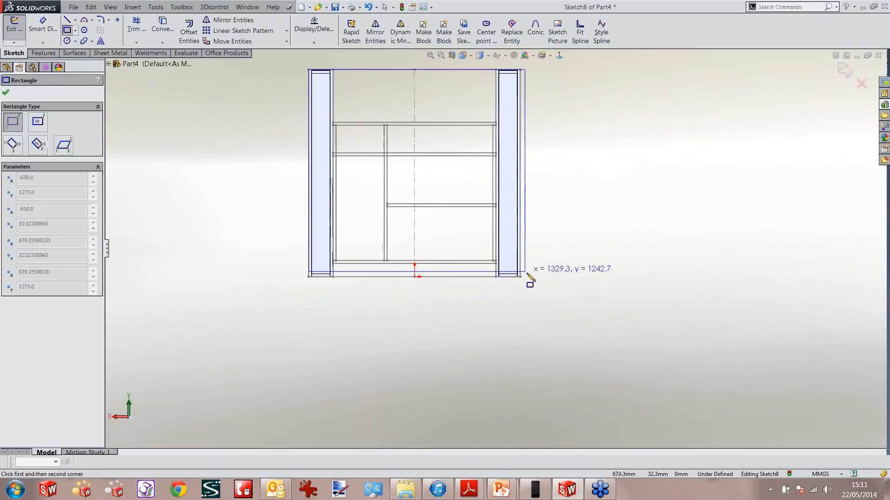
{"action": "left_click", "coordinate": [480, 271]}
Extrude the full-width rear rectangle 35 mm as a separate back panel body, with Merge result off.
{"action": "key", "text": "s"}
{"action": "left_click", "coordinate": [459, 337]}
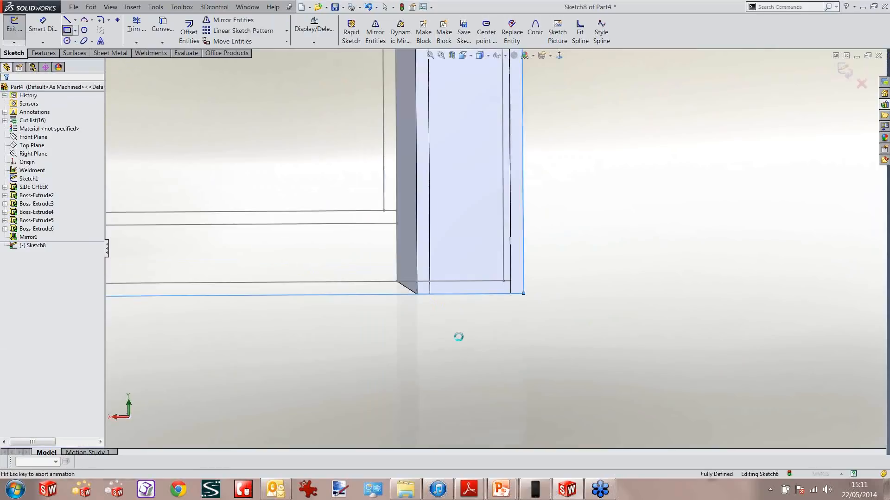
{"action": "type", "text": "35"}
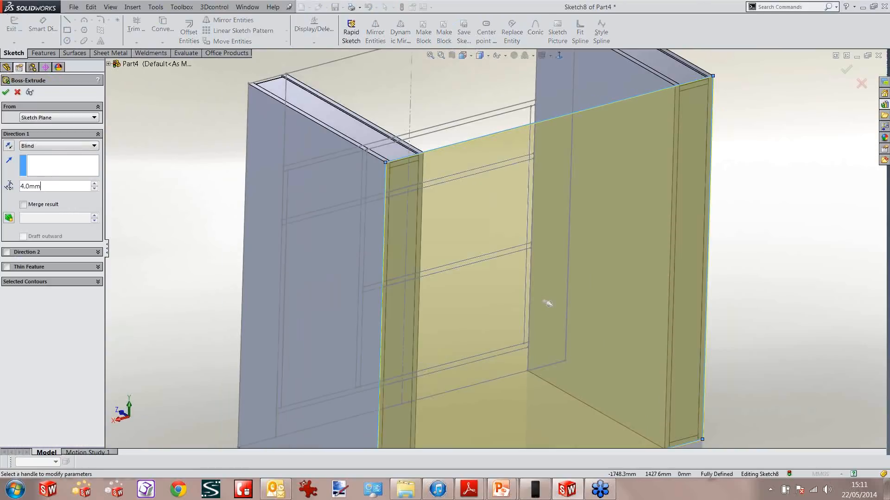
{"action": "key", "text": "Return"}
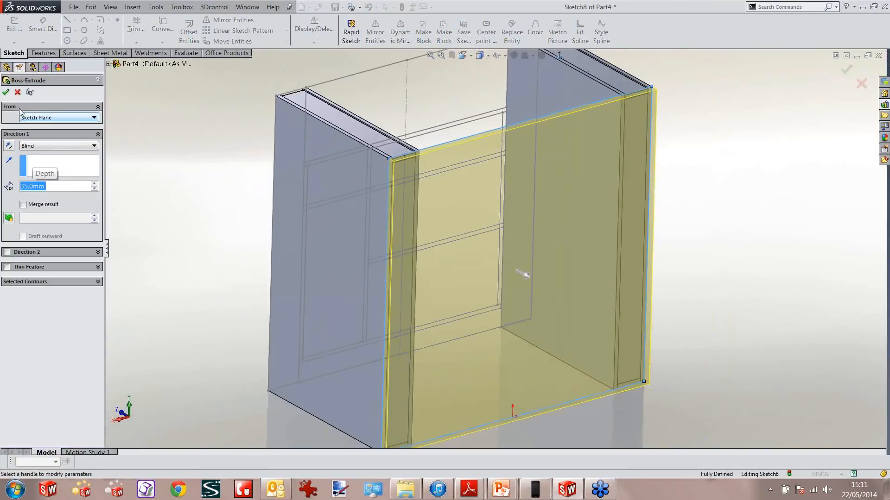
{"action": "left_click", "coordinate": [6, 92]}
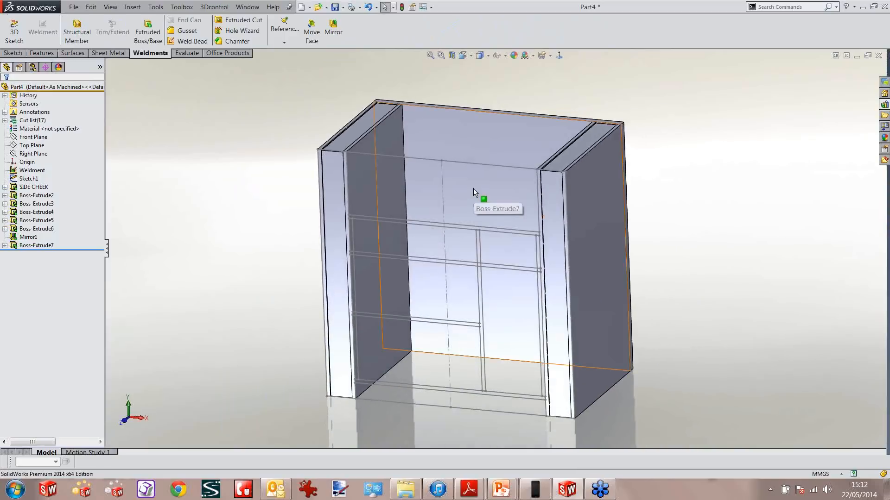
On the back panel's inner face, sketch rectangles over the top and bottom full-width shelf outlines between the side units.
{"action": "left_click", "coordinate": [471, 143]}
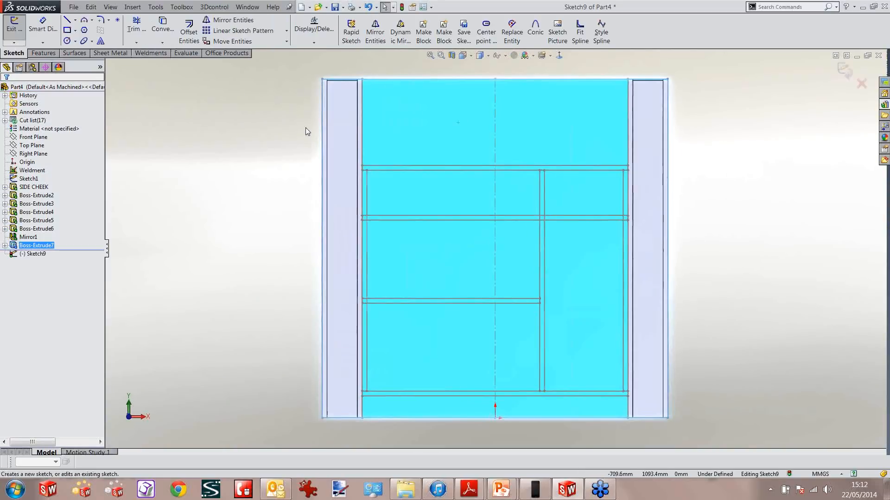
{"action": "key", "text": "s"}
{"action": "left_click", "coordinate": [260, 154]}
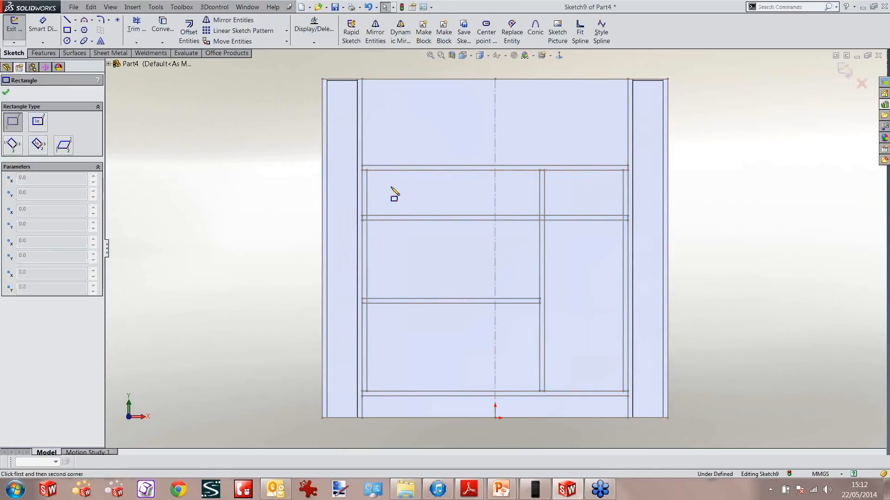
{"action": "scroll", "coordinate": [392, 191], "scroll_direction": "down", "scroll_amount": 4}
{"action": "left_click", "coordinate": [379, 173]}
{"action": "scroll", "coordinate": [632, 213], "scroll_direction": "up", "scroll_amount": 1}
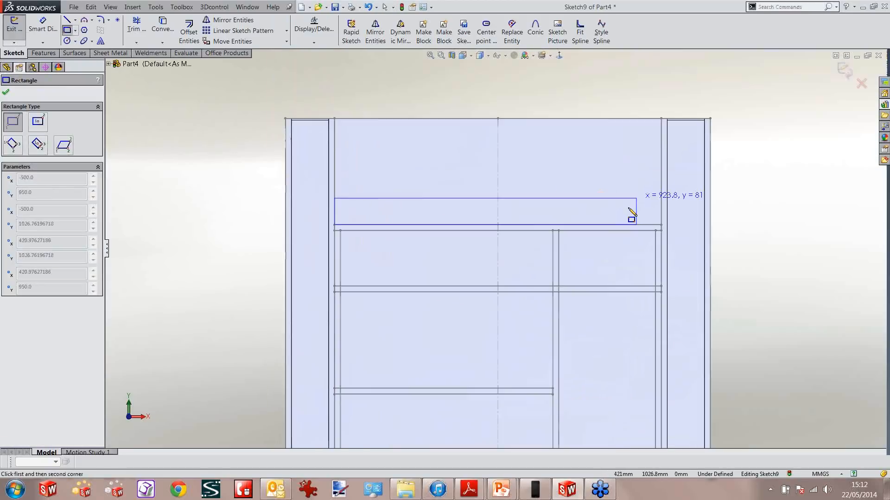
{"action": "scroll", "coordinate": [665, 254], "scroll_direction": "down", "scroll_amount": 3}
{"action": "scroll", "coordinate": [534, 306], "scroll_direction": "up", "scroll_amount": 5}
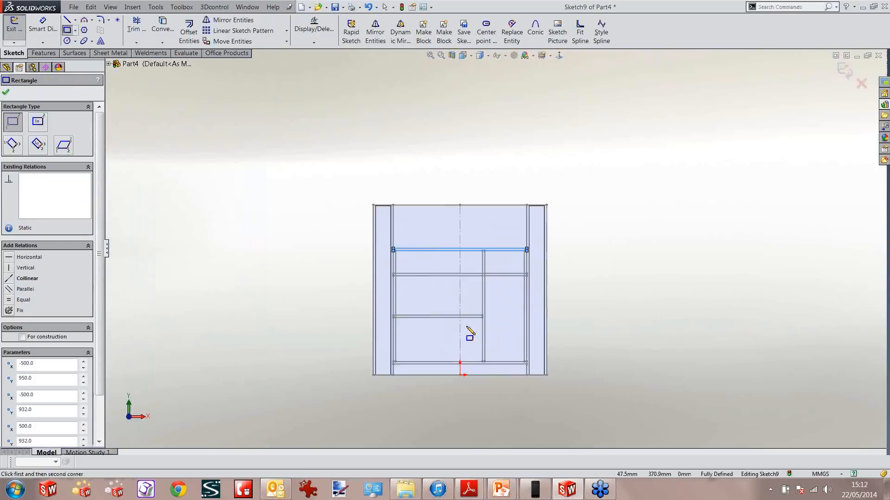
{"action": "scroll", "coordinate": [468, 331], "scroll_direction": "down", "scroll_amount": 3}
{"action": "left_click", "coordinate": [319, 245]}
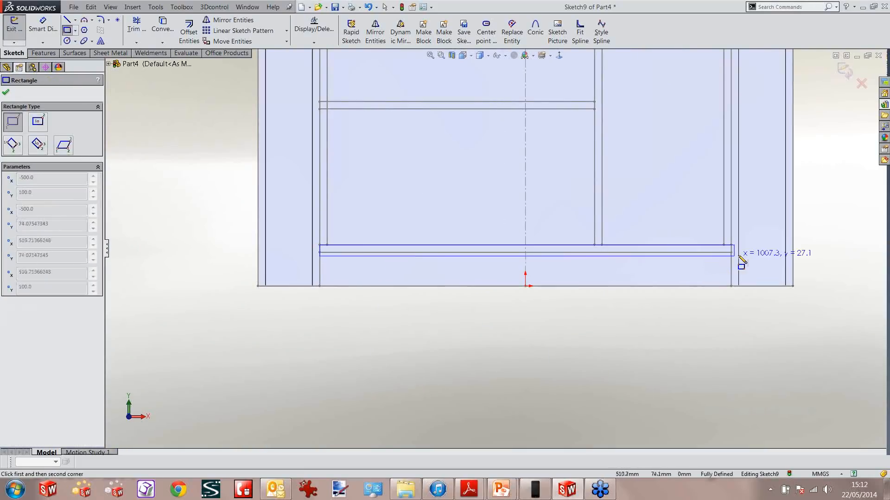
{"action": "left_click", "coordinate": [730, 252]}
Extrude both shelf rectangles as separate bodies using Offset From Surface, ending 50 mm from the inner cheek's front face.
{"action": "key", "text": "s"}
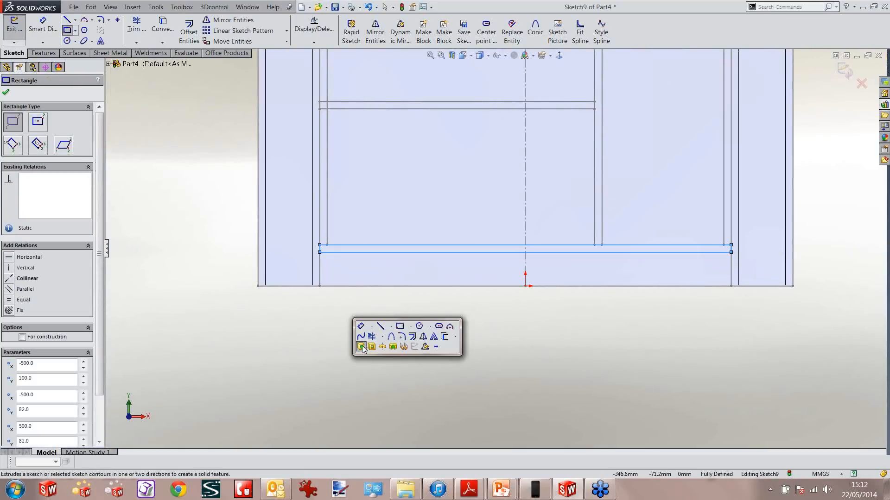
{"action": "left_click", "coordinate": [362, 346]}
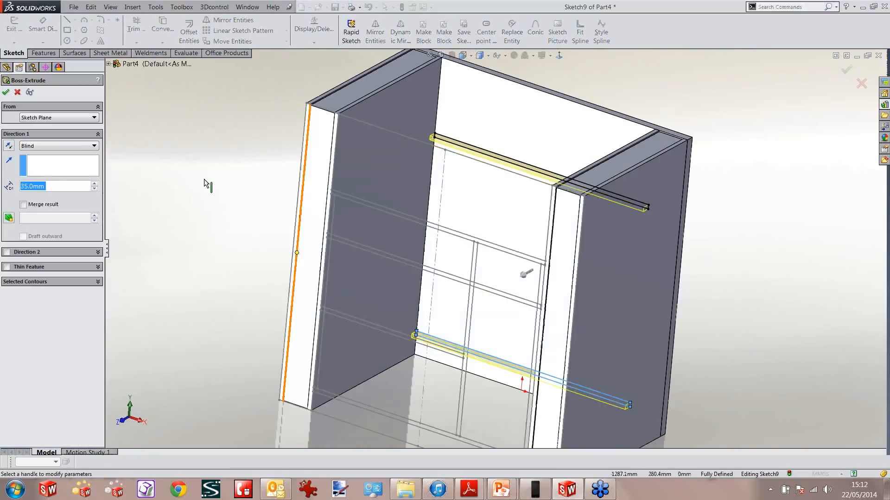
{"action": "left_click", "coordinate": [45, 146]}
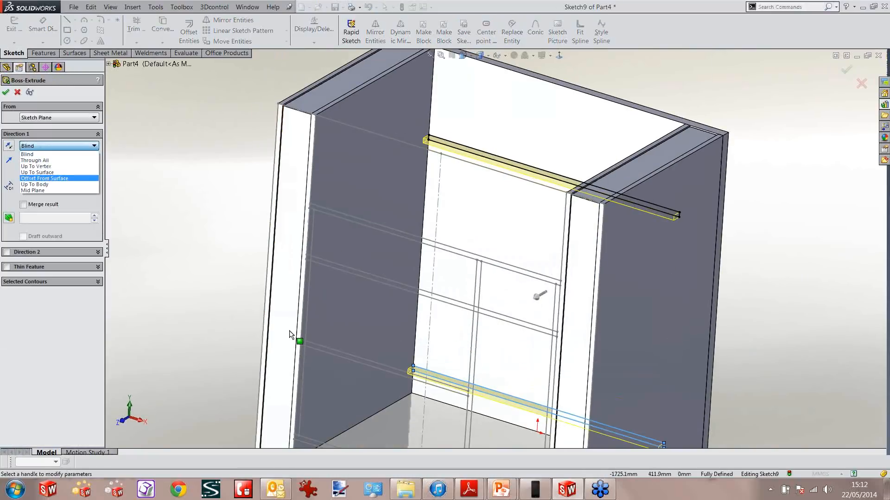
{"action": "key", "text": "Return"}
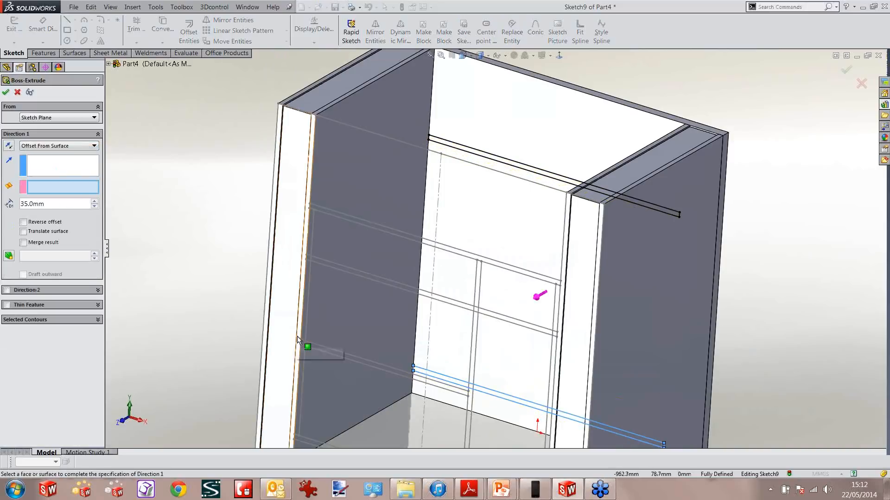
{"action": "left_click", "coordinate": [299, 336]}
{"action": "left_click_drag", "start_coordinate": [54, 204], "coordinate": [2, 202]}
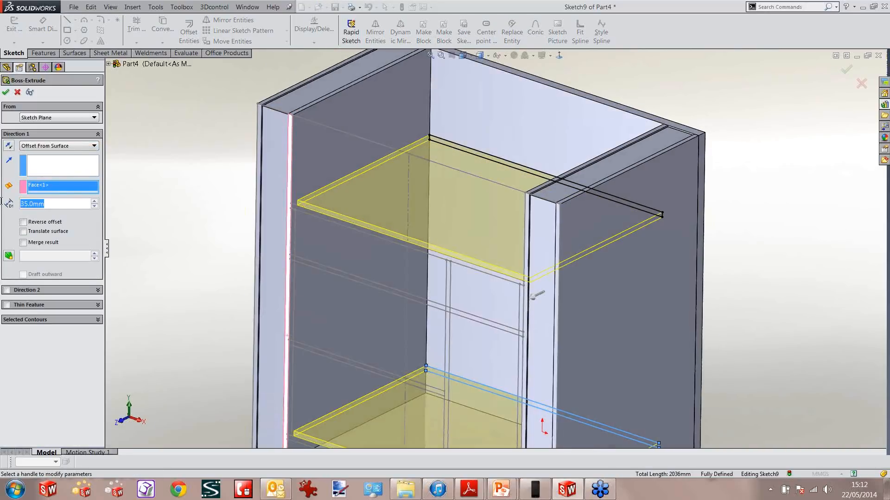
{"action": "type", "text": "50"}
{"action": "key", "text": "Return"}
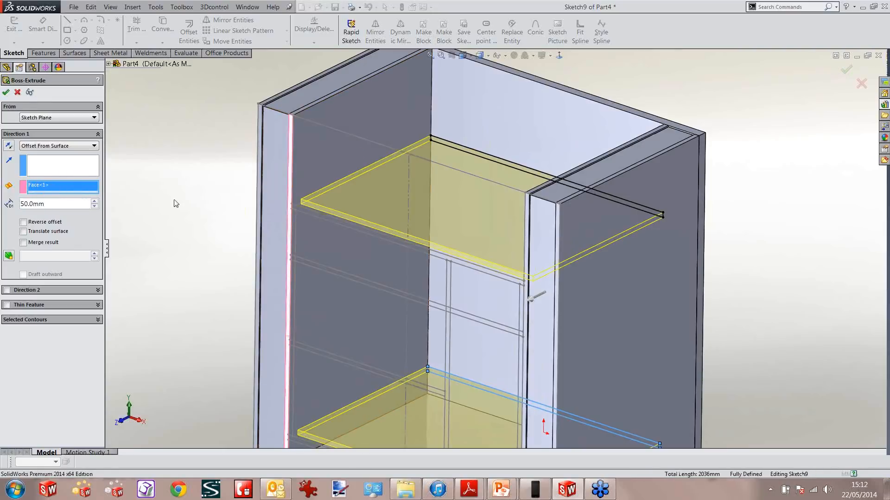
On the back panel's inner face, sketch rectangles over the two outer upright outlines, spanning between the top and bottom shelves.
{"action": "scroll", "coordinate": [302, 207], "scroll_direction": "down", "scroll_amount": 6}
{"action": "scroll", "coordinate": [468, 233], "scroll_direction": "up", "scroll_amount": 6}
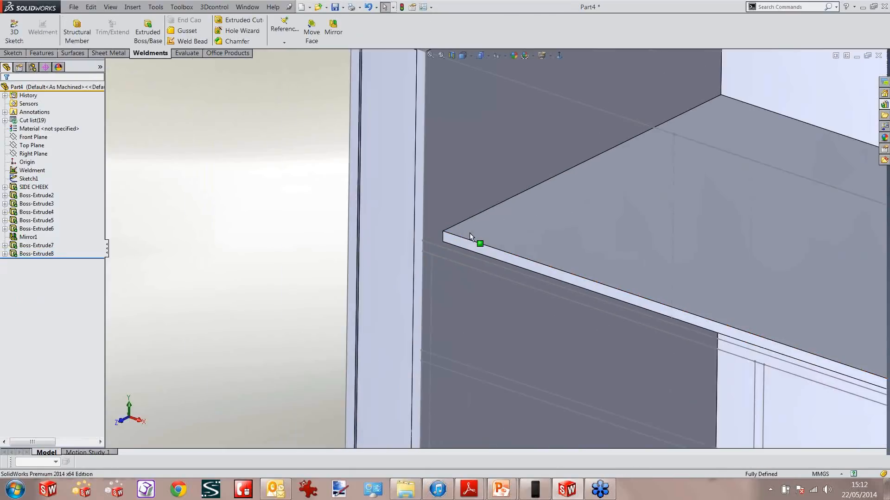
{"action": "scroll", "coordinate": [469, 233], "scroll_direction": "up", "scroll_amount": 1}
{"action": "middle_click_drag", "start_coordinate": [469, 232], "coordinate": [447, 223]}
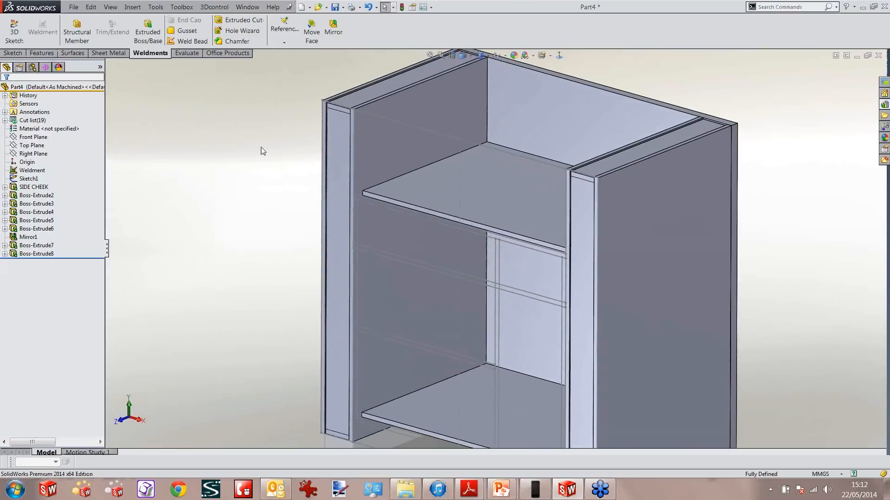
{"action": "middle_click_drag", "start_coordinate": [312, 160], "coordinate": [356, 235]}
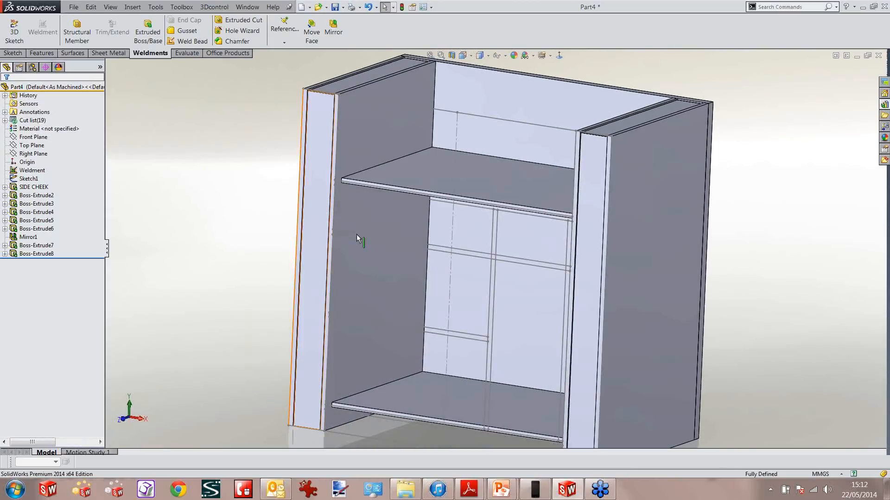
{"action": "left_click", "coordinate": [475, 226]}
{"action": "left_click", "coordinate": [543, 196]}
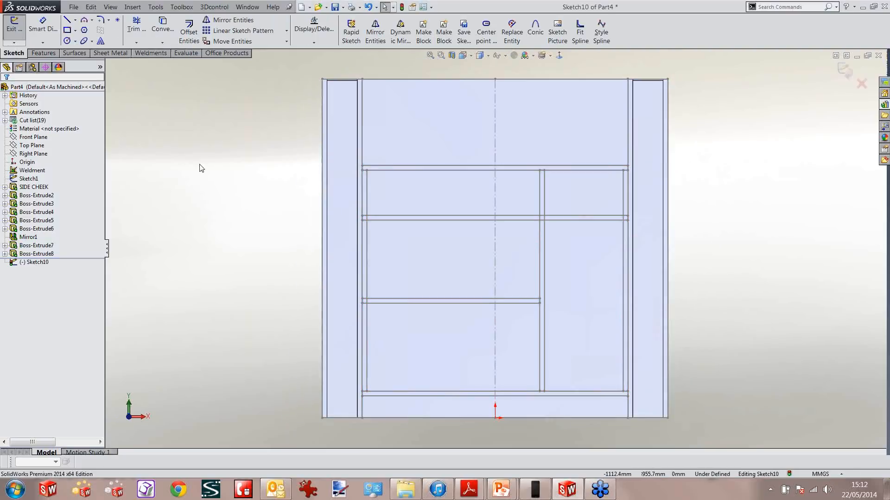
{"action": "key", "text": "s"}
{"action": "left_click", "coordinate": [317, 175]}
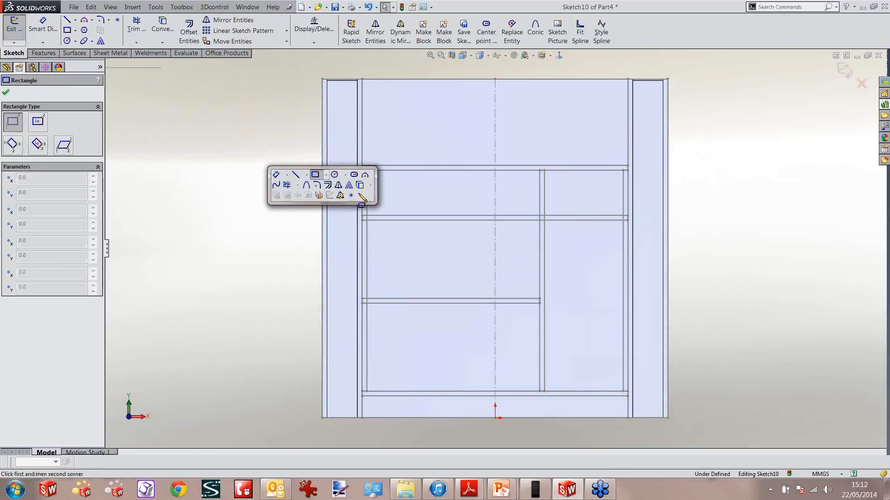
{"action": "left_click", "coordinate": [362, 170]}
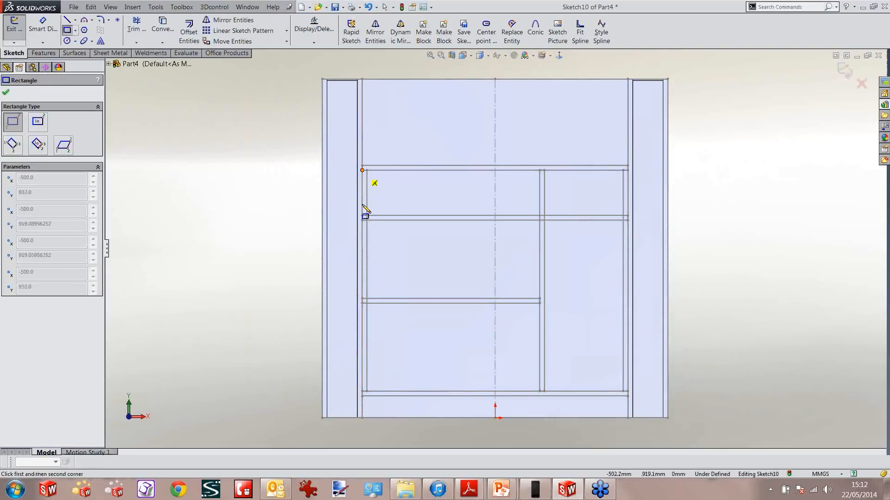
{"action": "left_click", "coordinate": [366, 392]}
{"action": "left_click", "coordinate": [627, 170]}
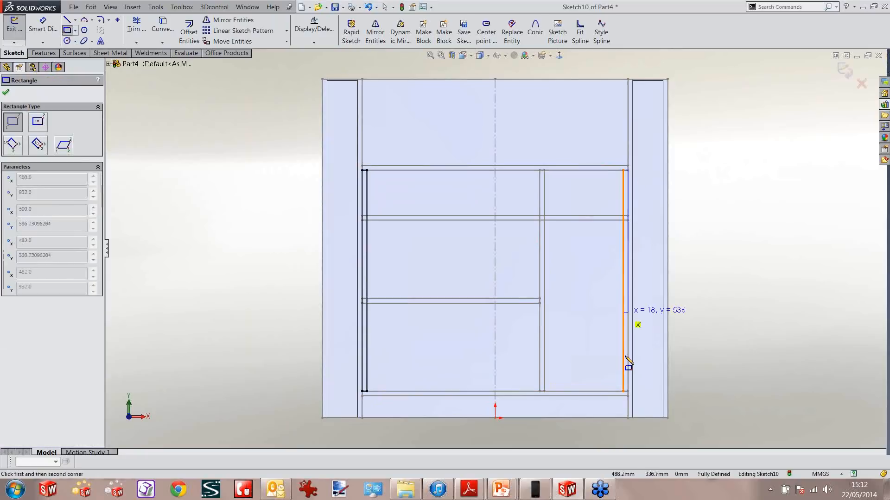
{"action": "left_click", "coordinate": [625, 393]}
Extrude both upright rectangles as separate bodies using Offset From Surface, ending 18 mm from the top shelf's front face.
{"action": "key", "text": "s"}
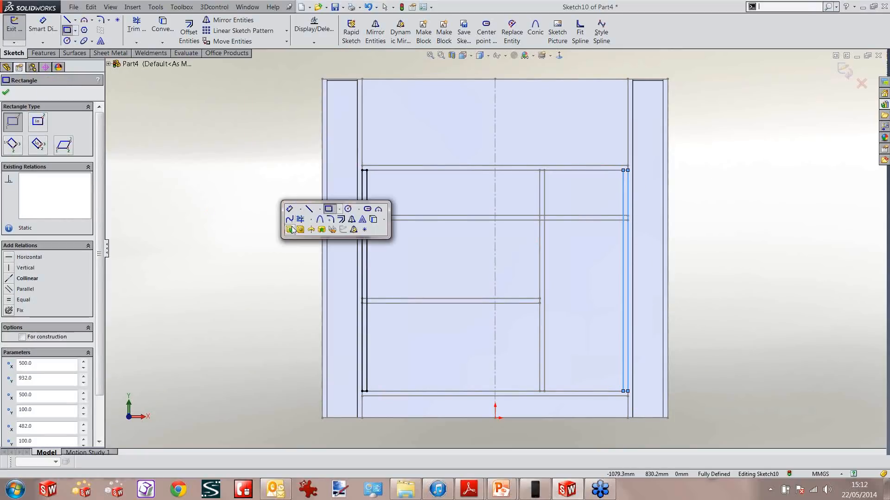
{"action": "left_click", "coordinate": [292, 228]}
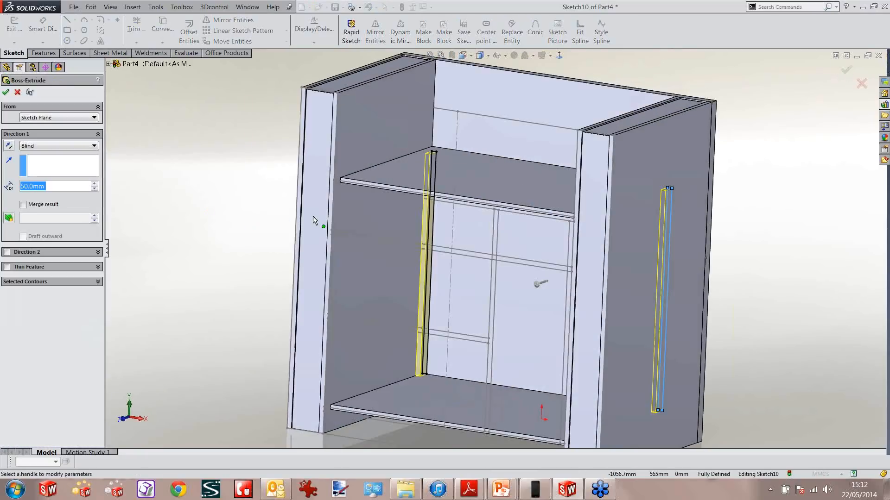
{"action": "scroll", "coordinate": [325, 209], "scroll_direction": "down", "scroll_amount": 6}
{"action": "left_click", "coordinate": [40, 145]}
{"action": "left_click", "coordinate": [51, 173]}
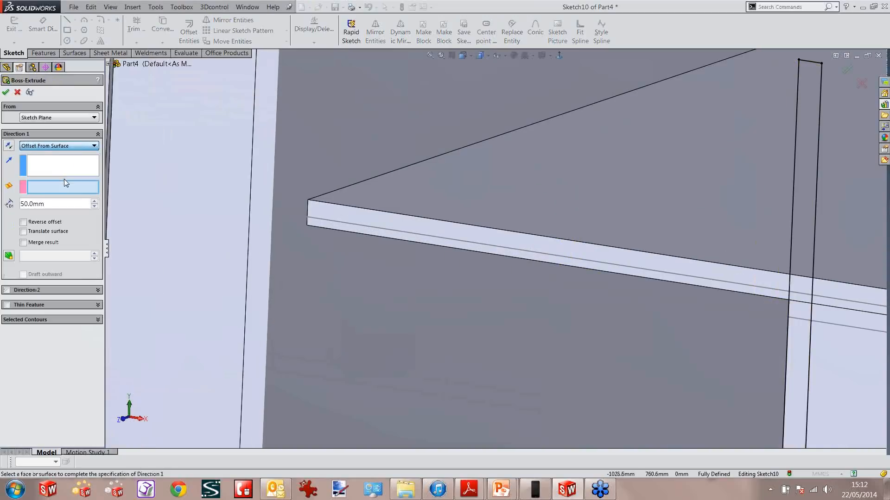
{"action": "left_click", "coordinate": [320, 212]}
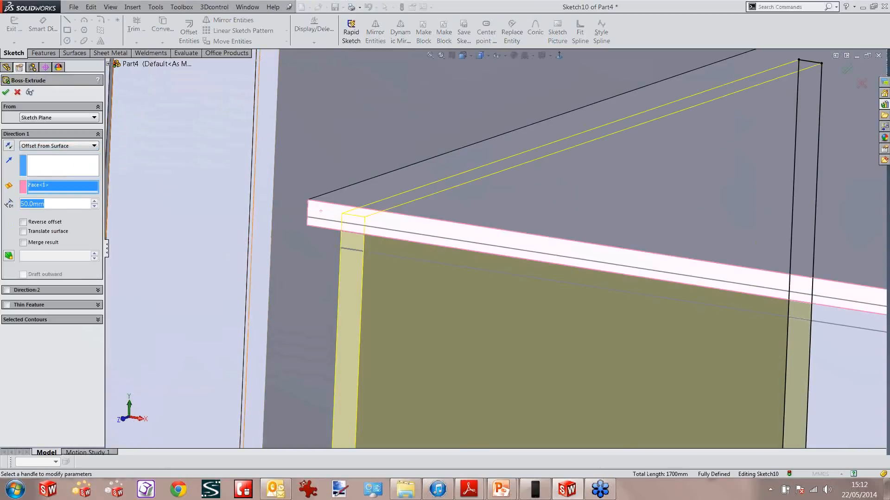
{"action": "type", "text": "18"}
{"action": "key", "text": "Return"}
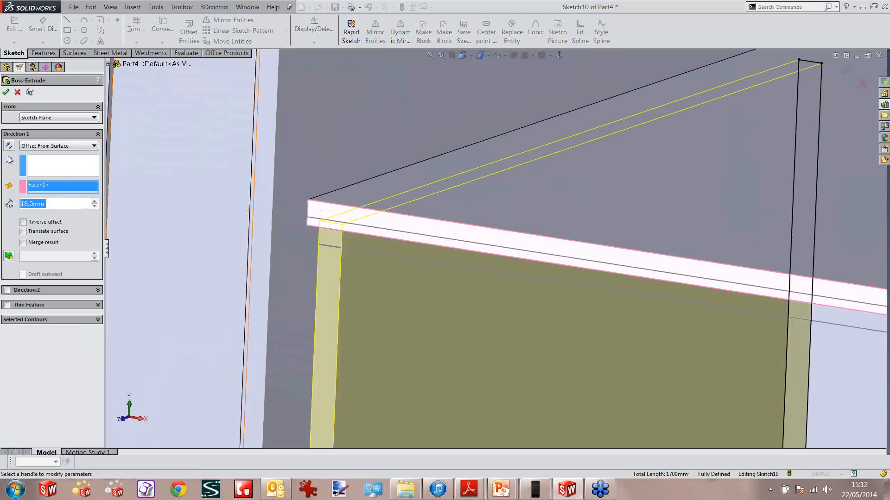
{"action": "left_click", "coordinate": [5, 92]}
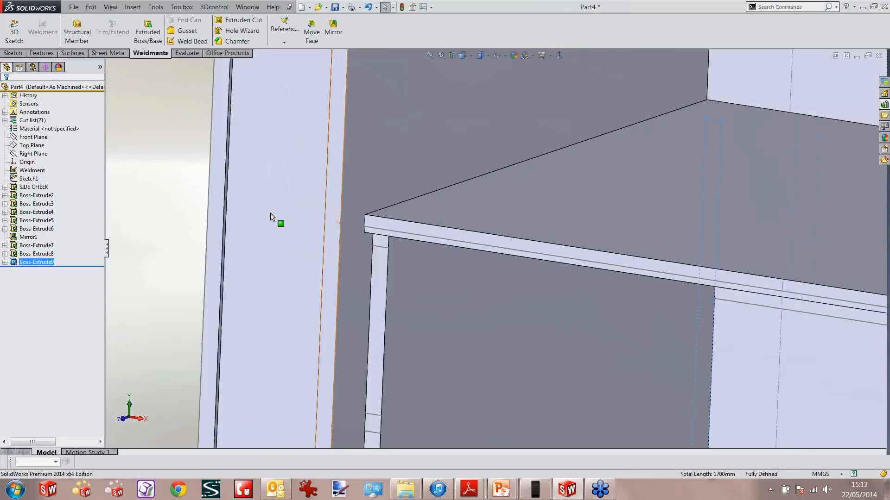
{"action": "middle_click_drag", "start_coordinate": [370, 239], "coordinate": [445, 238]}
{"action": "scroll", "coordinate": [444, 239], "scroll_direction": "down", "scroll_amount": 3}
{"action": "scroll", "coordinate": [446, 272], "scroll_direction": "up", "scroll_amount": 1}
{"action": "scroll", "coordinate": [446, 272], "scroll_direction": "up", "scroll_amount": 2}
{"action": "scroll", "coordinate": [585, 277], "scroll_direction": "up", "scroll_amount": 3}
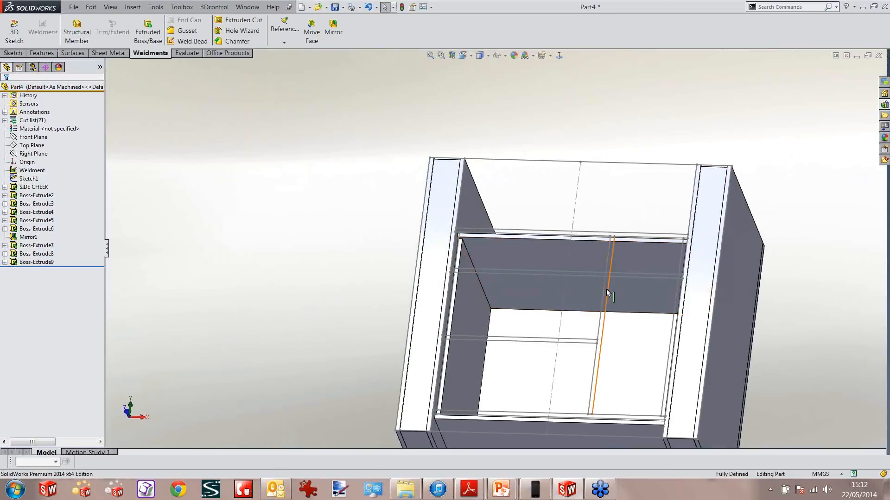
{"action": "scroll", "coordinate": [556, 288], "scroll_direction": "down", "scroll_amount": 5}
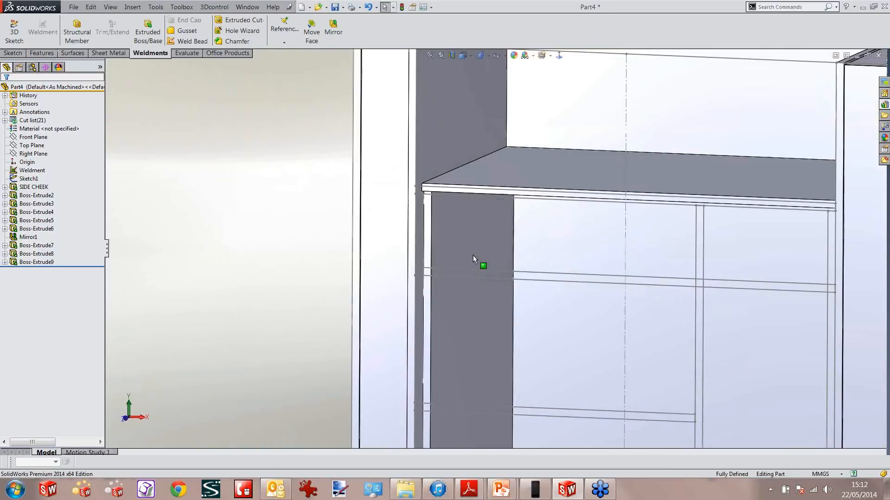
Edit the uprights' sketch and add a rectangle over the intermediate upright outline, spanning from the bottom shelf to the top shelf.
{"action": "left_click", "coordinate": [462, 224]}
{"action": "left_click", "coordinate": [496, 195]}
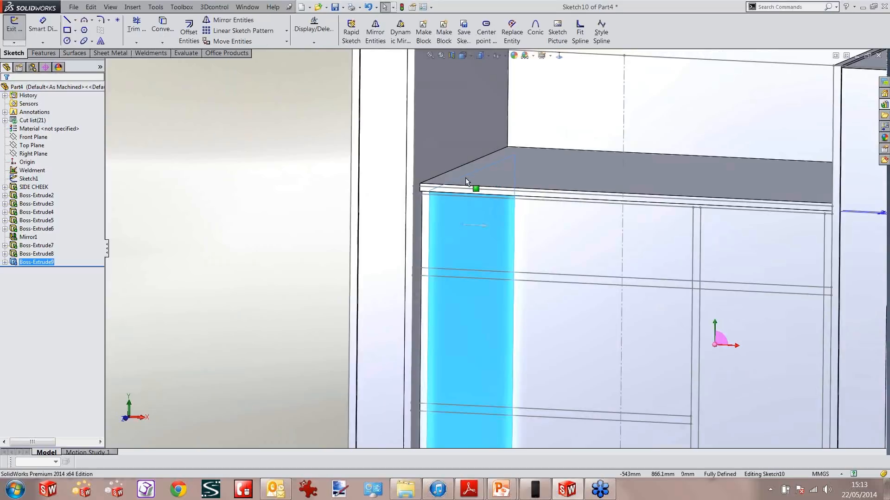
{"action": "left_click", "coordinate": [559, 56]}
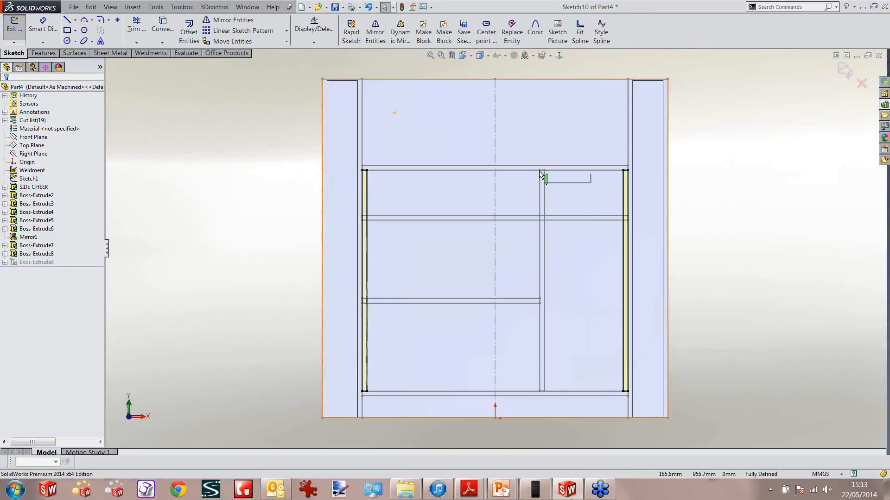
{"action": "key", "text": "s"}
{"action": "left_click", "coordinate": [292, 141]}
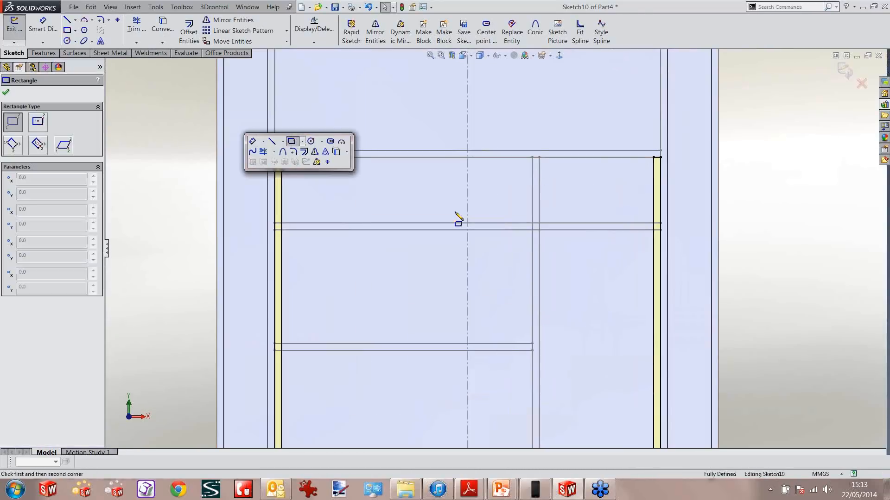
{"action": "left_click", "coordinate": [531, 158]}
{"action": "scroll", "coordinate": [552, 334], "scroll_direction": "up", "scroll_amount": 2}
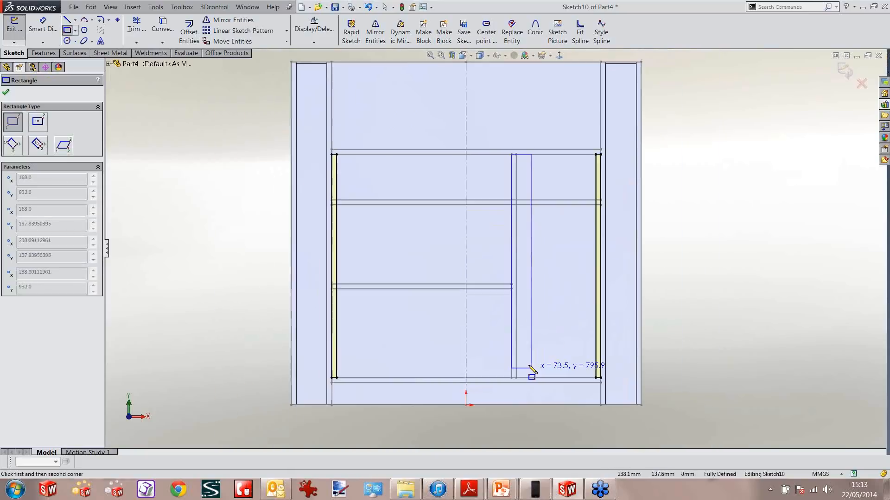
{"action": "scroll", "coordinate": [531, 371], "scroll_direction": "down", "scroll_amount": 2}
{"action": "left_click", "coordinate": [507, 371]}
{"action": "scroll", "coordinate": [554, 324], "scroll_direction": "up", "scroll_amount": 4}
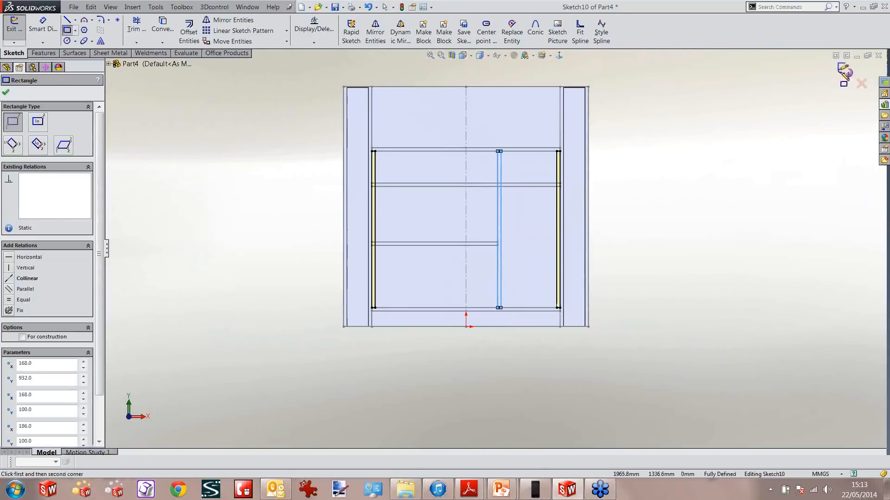
{"action": "left_click", "coordinate": [844, 72]}
{"action": "scroll", "coordinate": [499, 227], "scroll_direction": "down", "scroll_amount": 3}
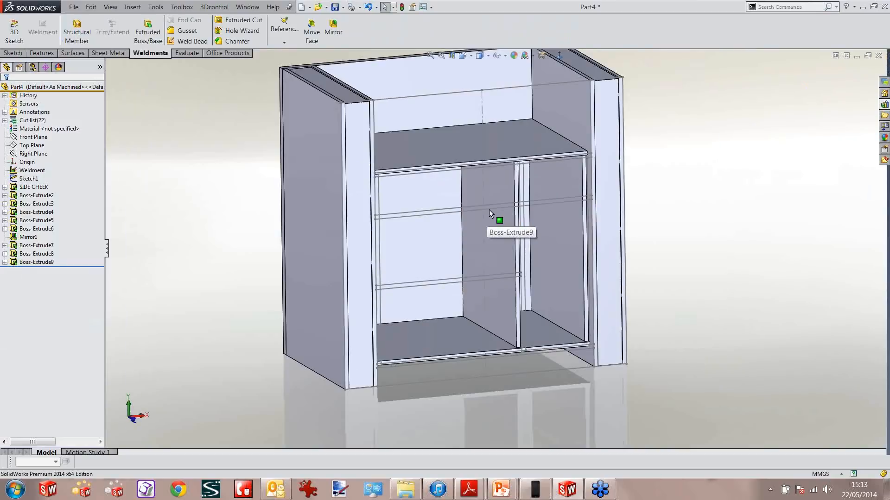
On the back panel's inner face, sketch a 650 by 18 mm rectangle over the upper intermediate shelf outline between the left and middle uprights.
{"action": "scroll", "coordinate": [488, 210], "scroll_direction": "up", "scroll_amount": 1}
{"action": "middle_click_drag", "start_coordinate": [489, 212], "coordinate": [381, 209]}
{"action": "scroll", "coordinate": [380, 210], "scroll_direction": "down", "scroll_amount": 1}
{"action": "scroll", "coordinate": [380, 211], "scroll_direction": "down", "scroll_amount": 2}
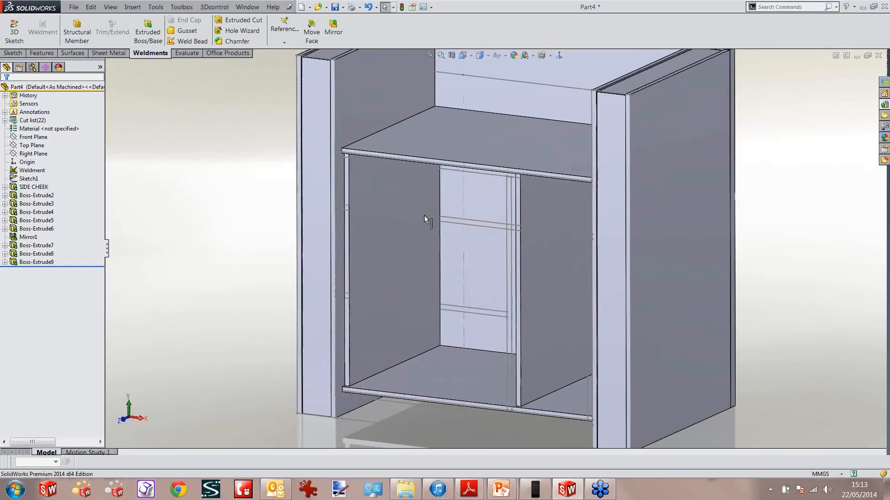
{"action": "left_click", "coordinate": [452, 188]}
{"action": "left_click", "coordinate": [486, 159]}
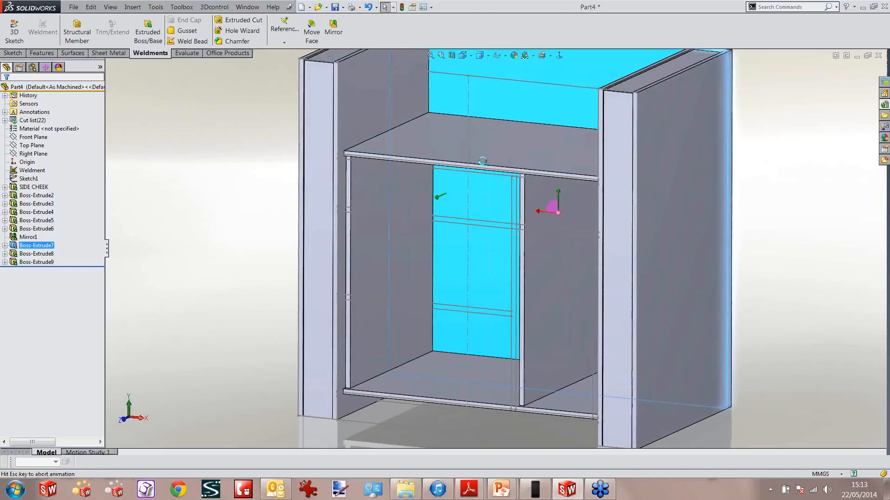
{"action": "key", "text": "s"}
{"action": "left_click", "coordinate": [326, 175]}
{"action": "scroll", "coordinate": [396, 204], "scroll_direction": "down", "scroll_amount": 4}
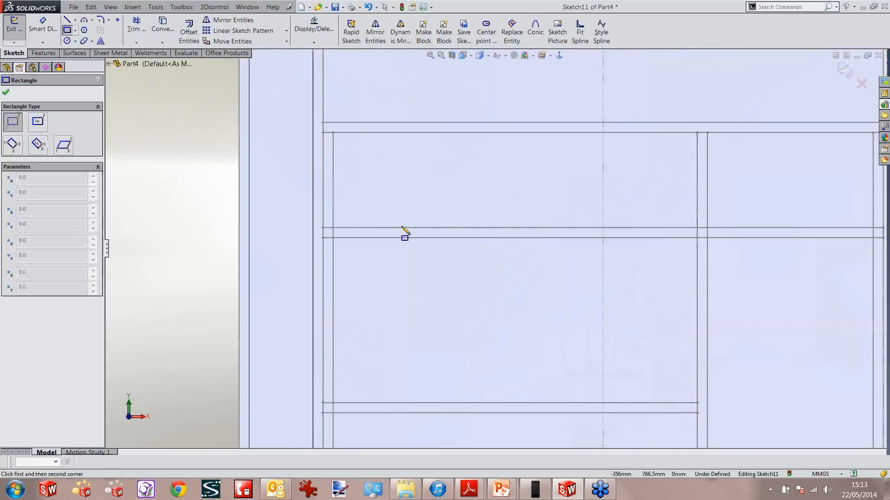
{"action": "scroll", "coordinate": [367, 229], "scroll_direction": "down", "scroll_amount": 2}
{"action": "left_click", "coordinate": [347, 237]}
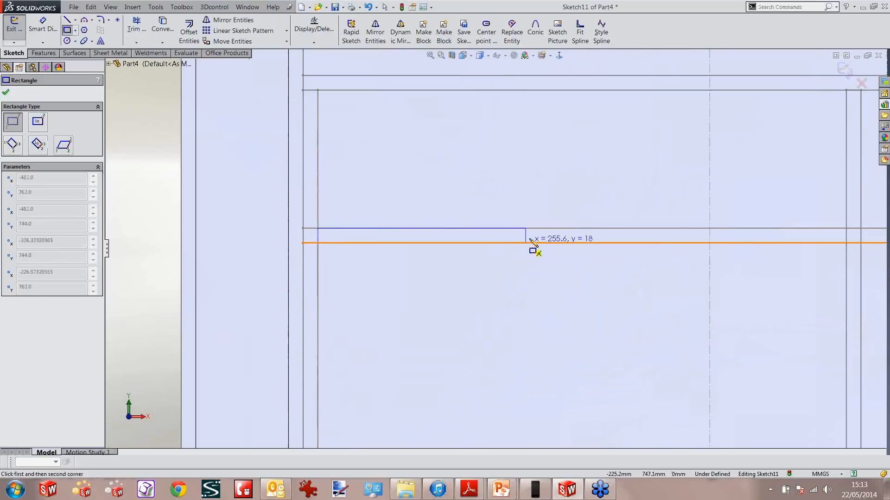
{"action": "scroll", "coordinate": [532, 246], "scroll_direction": "up", "scroll_amount": 2}
{"action": "scroll", "coordinate": [621, 237], "scroll_direction": "down", "scroll_amount": 2}
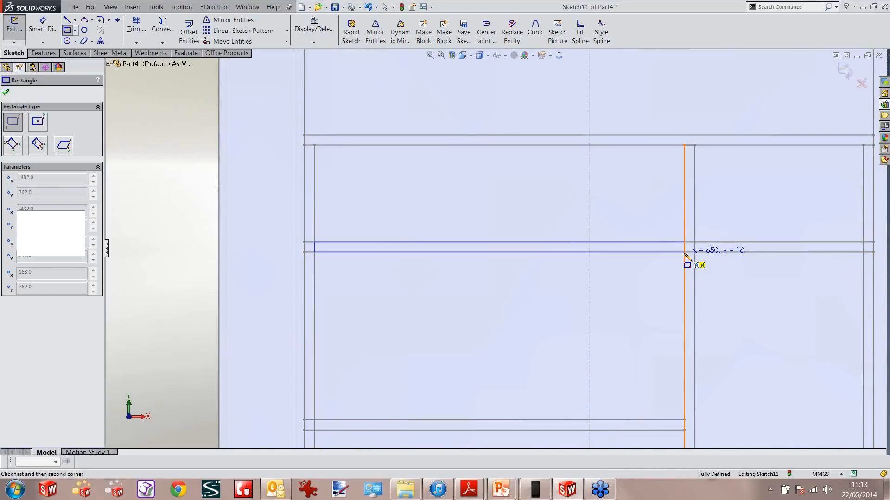
{"action": "left_click", "coordinate": [685, 252]}
Sketch rectangles over the upper intermediate shelf's outline between the middle and right uprights and over the lower shelf's outline in the left bay.
{"action": "left_click", "coordinate": [694, 242]}
{"action": "scroll", "coordinate": [765, 254], "scroll_direction": "up", "scroll_amount": 1}
{"action": "scroll", "coordinate": [695, 253], "scroll_direction": "down", "scroll_amount": 2}
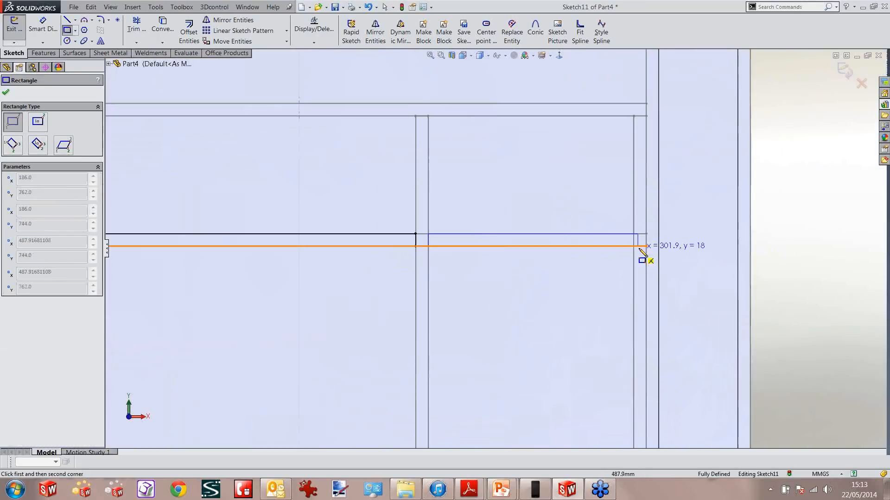
{"action": "left_click", "coordinate": [634, 247]}
{"action": "scroll", "coordinate": [533, 287], "scroll_direction": "up", "scroll_amount": 2}
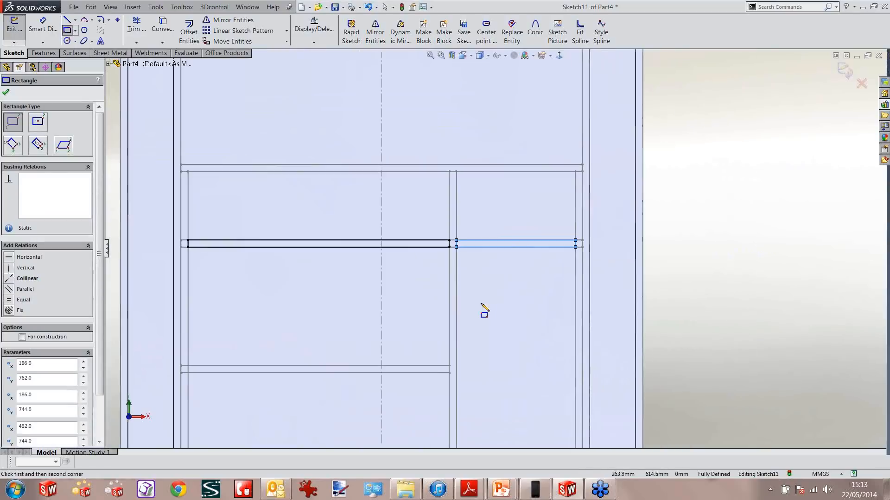
{"action": "scroll", "coordinate": [423, 272], "scroll_direction": "up", "scroll_amount": 1}
{"action": "scroll", "coordinate": [312, 254], "scroll_direction": "down", "scroll_amount": 2}
{"action": "left_click", "coordinate": [302, 243]}
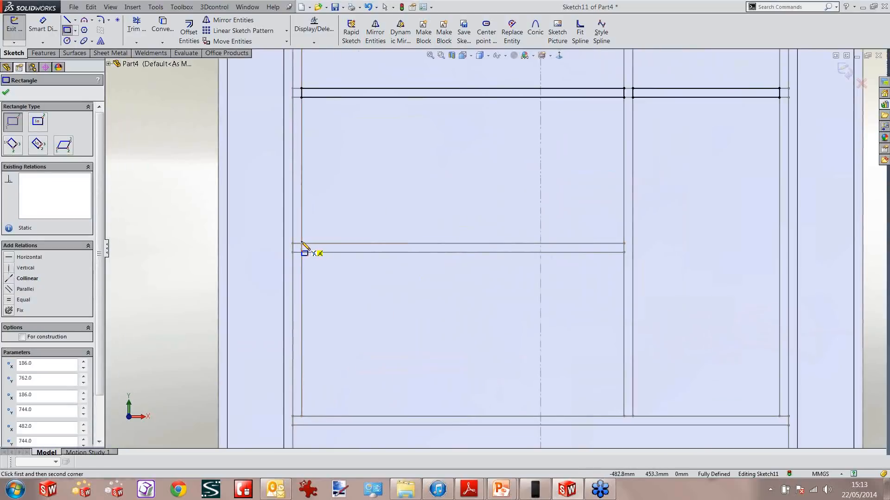
{"action": "left_click", "coordinate": [626, 253]}
{"action": "scroll", "coordinate": [628, 258], "scroll_direction": "up", "scroll_amount": 1}
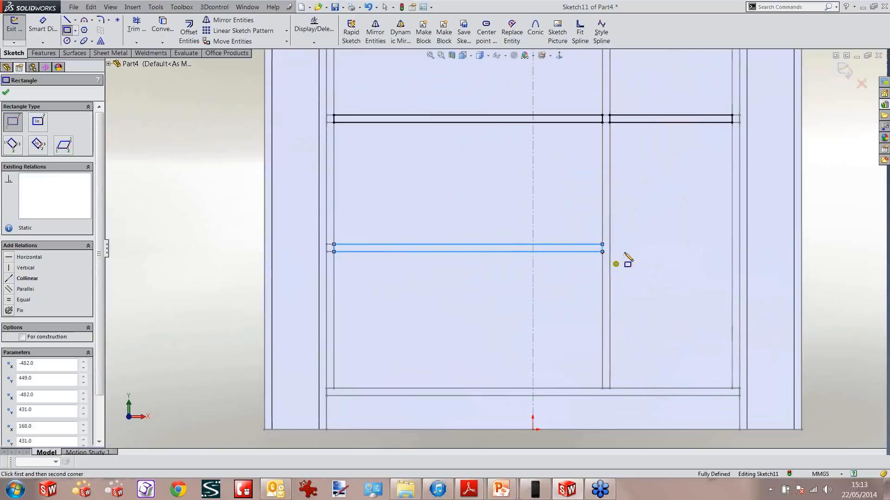
{"action": "scroll", "coordinate": [625, 253], "scroll_direction": "up", "scroll_amount": 4}
Extrude the three shelf rectangles as separate bodies using Up To Surface, ending at the left upright's front face.
{"action": "key", "text": "s"}
{"action": "left_click", "coordinate": [402, 256]}
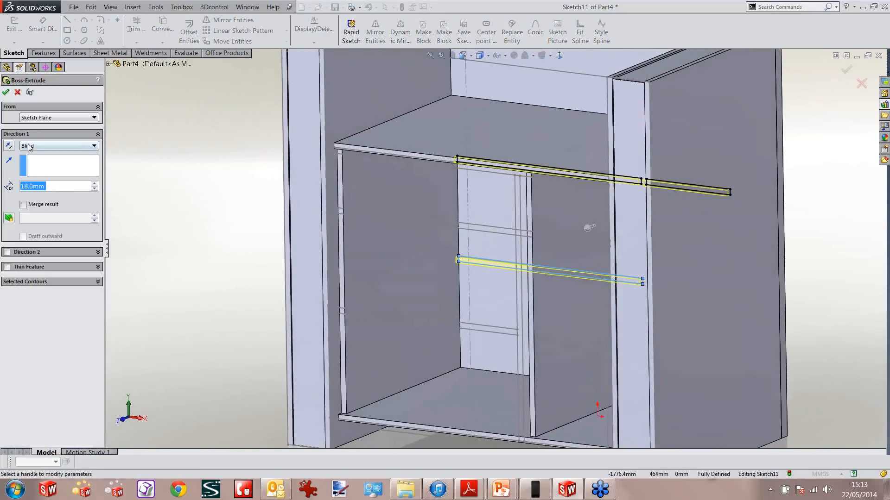
{"action": "left_click", "coordinate": [28, 147]}
{"action": "left_click", "coordinate": [54, 171]}
{"action": "scroll", "coordinate": [307, 193], "scroll_direction": "down", "scroll_amount": 2}
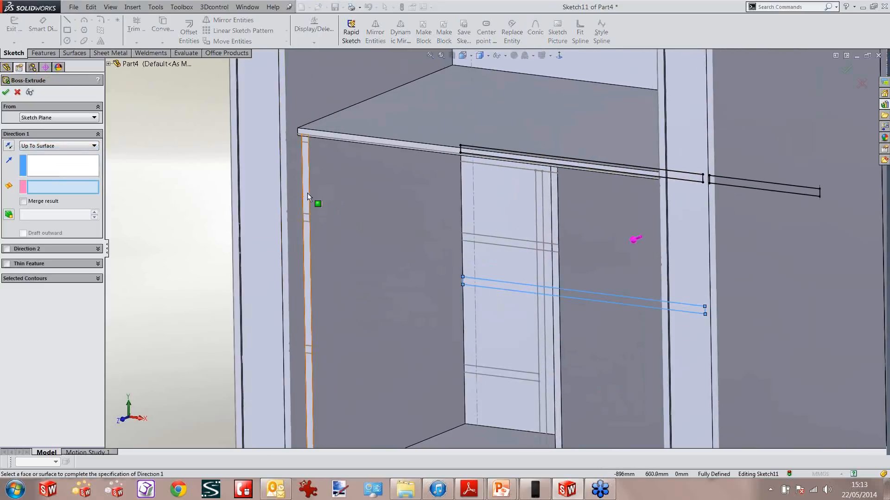
{"action": "left_click", "coordinate": [307, 194]}
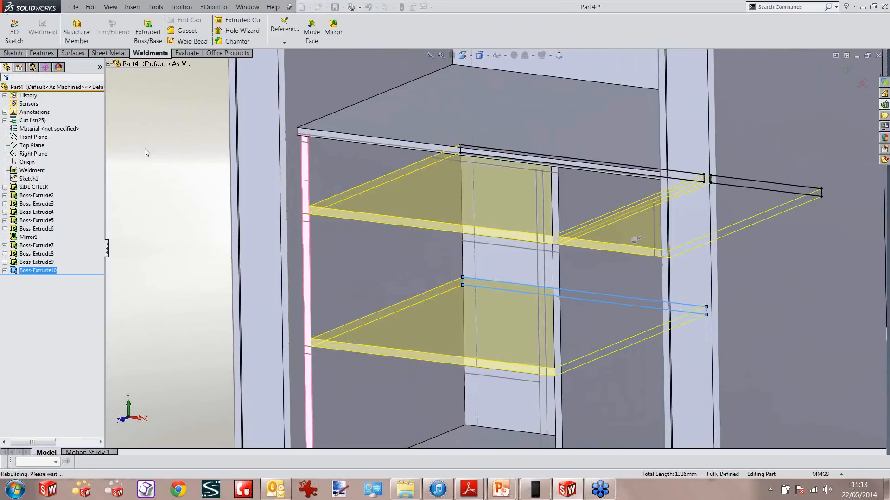
On the bottom shelf's front face, sketch a 1000 by 82 mm plinth rectangle from the shelf's underside down to floor level.
{"action": "scroll", "coordinate": [179, 181], "scroll_direction": "up", "scroll_amount": 6}
{"action": "scroll", "coordinate": [406, 277], "scroll_direction": "down", "scroll_amount": 5}
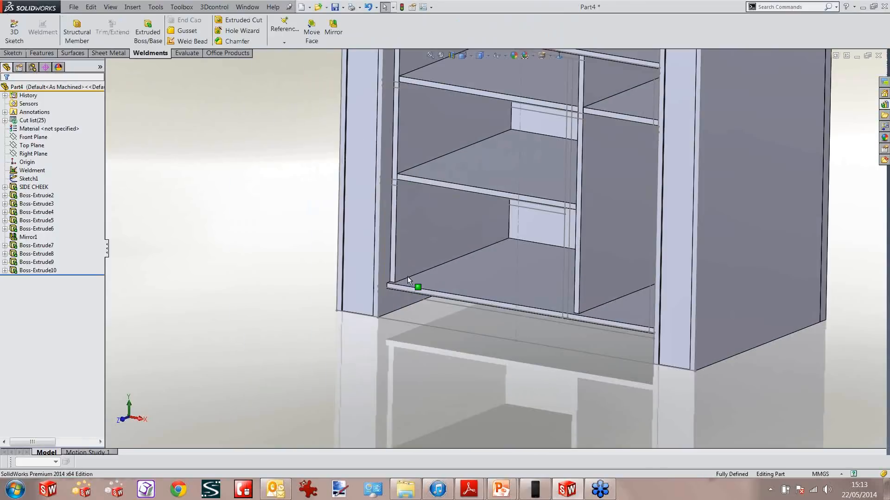
{"action": "scroll", "coordinate": [407, 276], "scroll_direction": "down", "scroll_amount": 3}
{"action": "left_click", "coordinate": [419, 253]}
{"action": "left_click", "coordinate": [452, 224]}
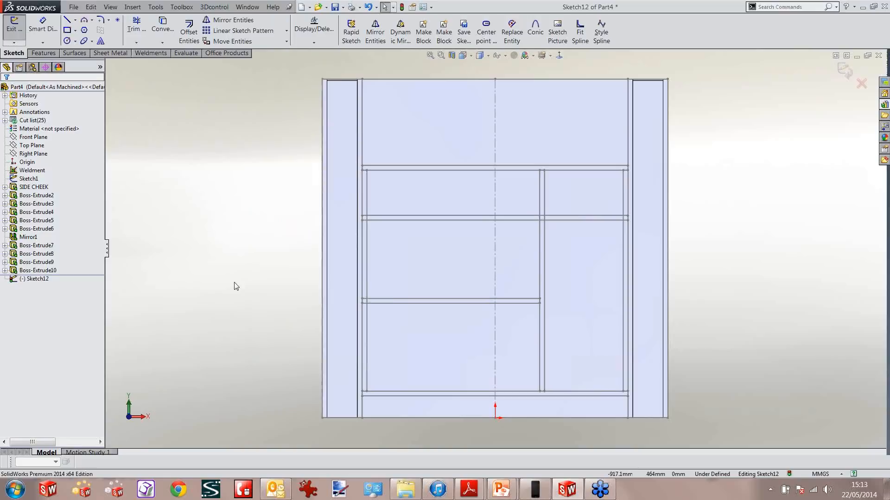
{"action": "key", "text": "s"}
{"action": "left_click", "coordinate": [330, 268]}
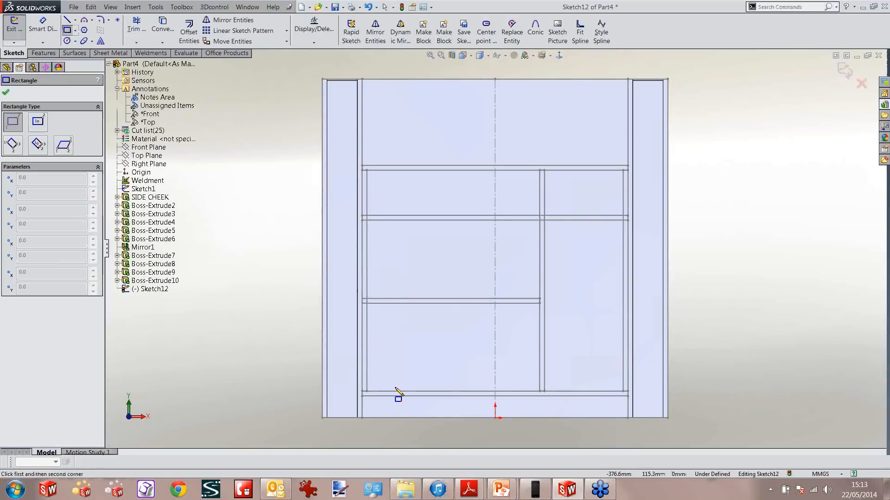
{"action": "scroll", "coordinate": [358, 370], "scroll_direction": "down", "scroll_amount": 3}
{"action": "left_click", "coordinate": [355, 365]}
{"action": "scroll", "coordinate": [660, 320], "scroll_direction": "up", "scroll_amount": 2}
{"action": "scroll", "coordinate": [660, 320], "scroll_direction": "down", "scroll_amount": 3}
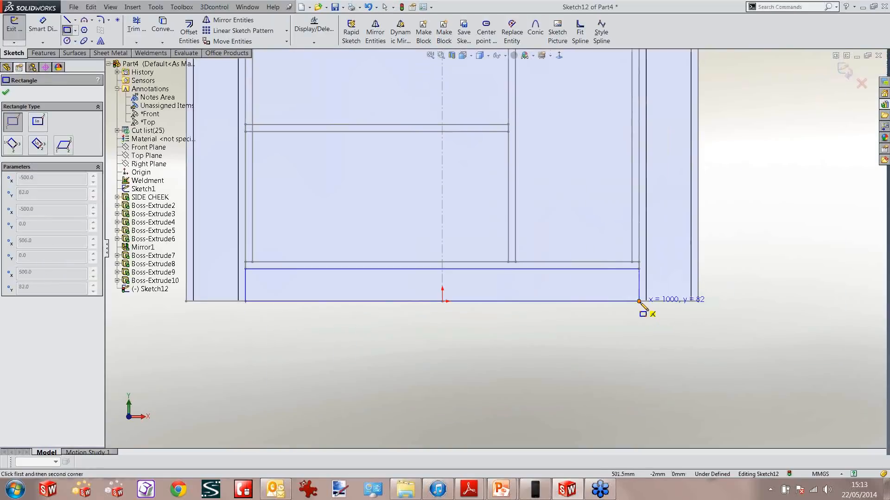
{"action": "left_click", "coordinate": [639, 303]}
Extrude the plinth rectangle 18 mm backwards under the bottom shelf as a separate body.
{"action": "key", "text": "s"}
{"action": "left_click", "coordinate": [485, 370]}
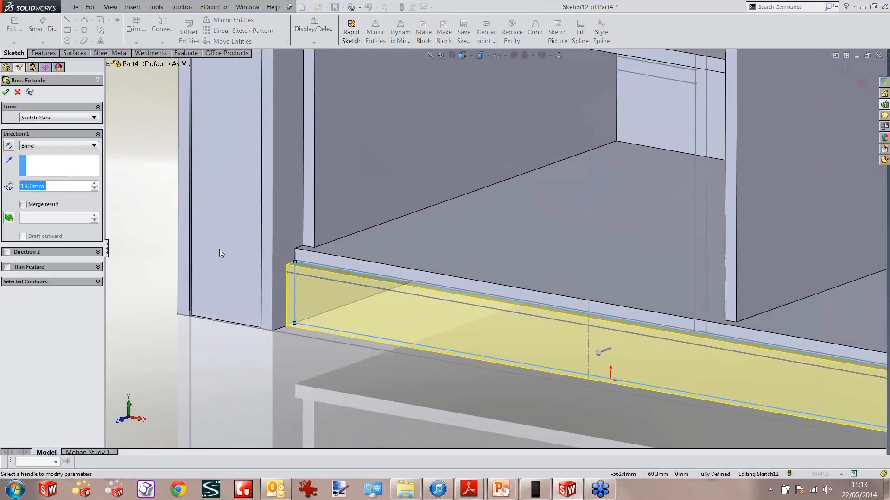
{"action": "left_click", "coordinate": [7, 93]}
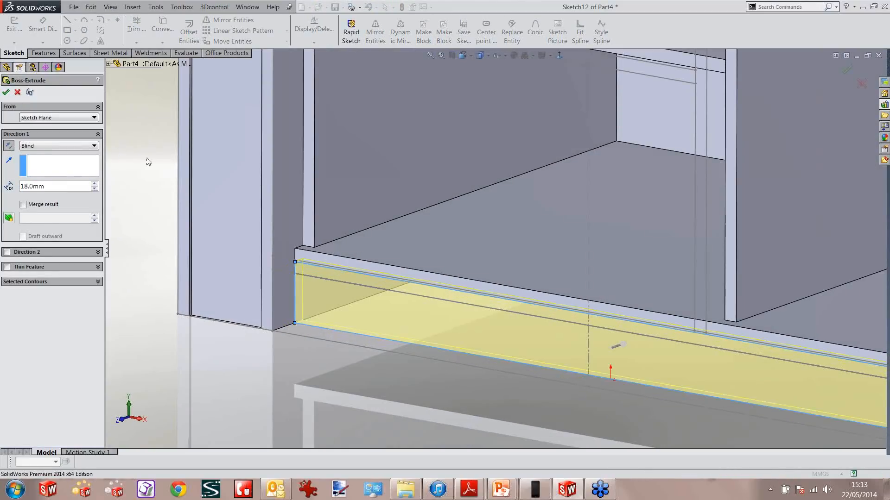
Hide the dimensioned layout sketch and fit the whole furniture unit in view.
{"action": "left_click", "coordinate": [26, 179]}
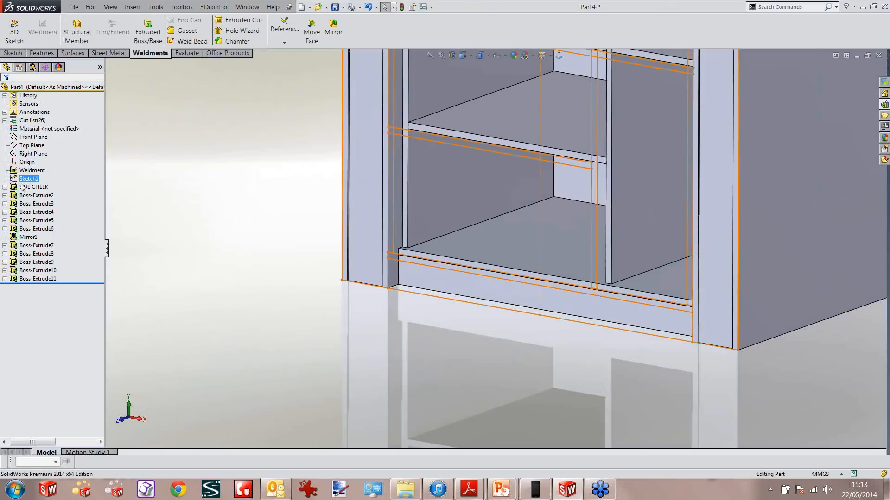
{"action": "left_click", "coordinate": [37, 169]}
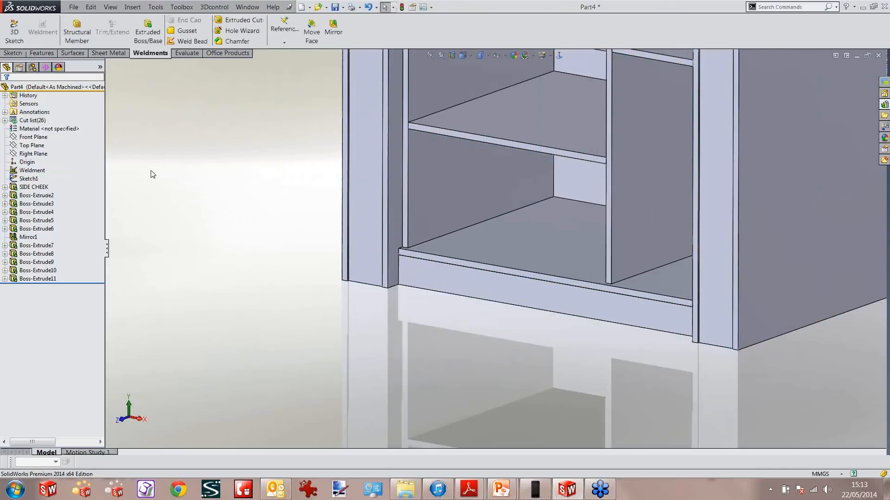
{"action": "scroll", "coordinate": [297, 191], "scroll_direction": "up", "scroll_amount": 2}
{"action": "scroll", "coordinate": [297, 191], "scroll_direction": "up", "scroll_amount": 4}
{"action": "key", "text": "f"}
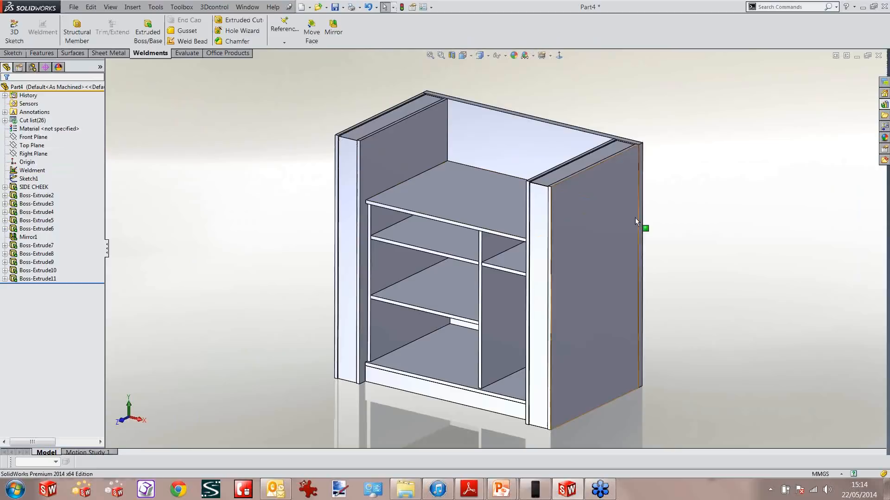
{"action": "middle_click_drag", "start_coordinate": [637, 210], "coordinate": [712, 209]}
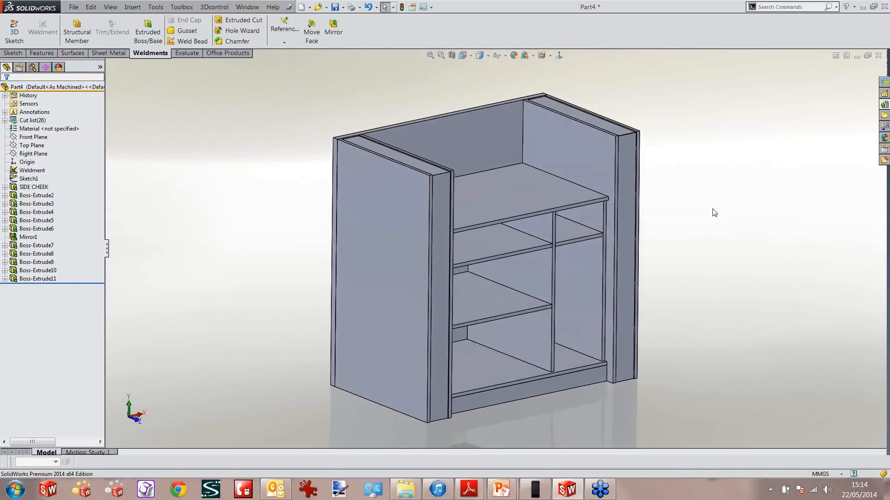
{"action": "key", "text": "super"}
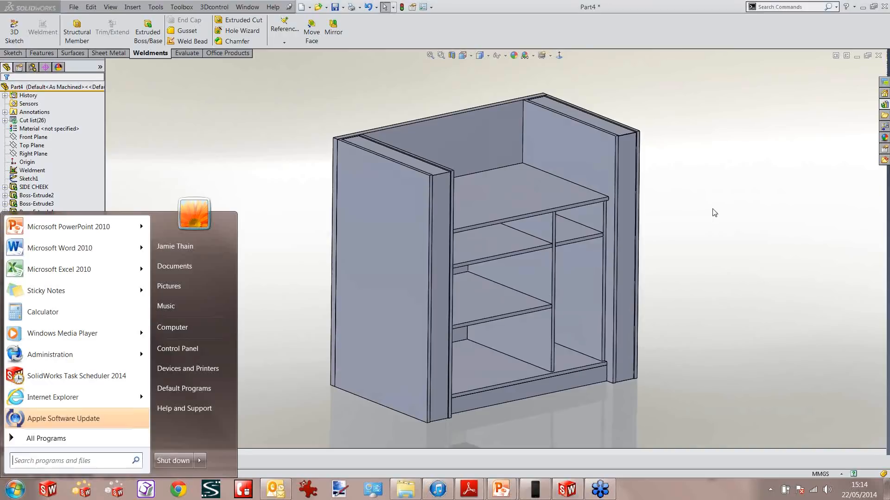
{"action": "left_click", "coordinate": [713, 209]}
Hide the panel body that covers the top of the left side unit.
{"action": "middle_click_drag", "start_coordinate": [440, 115], "coordinate": [322, 142]}
{"action": "scroll", "coordinate": [366, 155], "scroll_direction": "down", "scroll_amount": 5}
{"action": "scroll", "coordinate": [323, 142], "scroll_direction": "down", "scroll_amount": 4}
{"action": "left_click", "coordinate": [345, 147]}
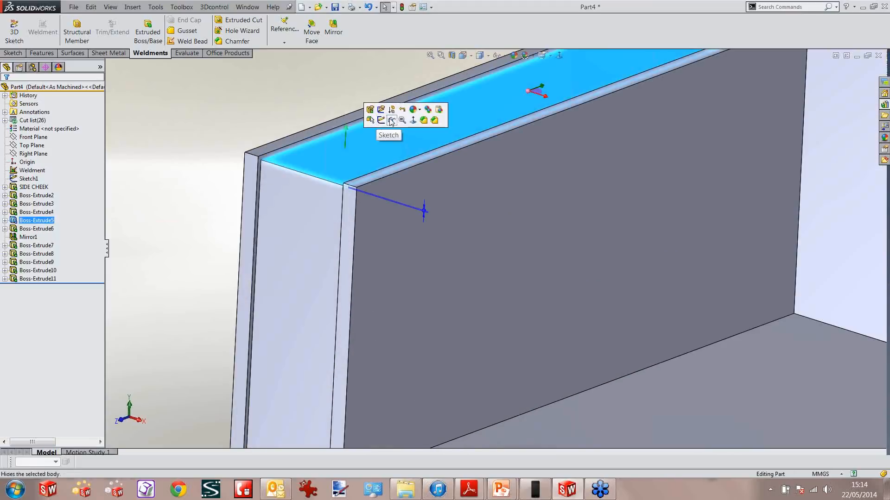
{"action": "left_click", "coordinate": [391, 121]}
Isolate the left side unit's outer cheek together with the horizontal top rail exposed beside it.
{"action": "middle_click_drag", "start_coordinate": [296, 95], "coordinate": [331, 161]}
{"action": "left_click", "coordinate": [334, 163]}
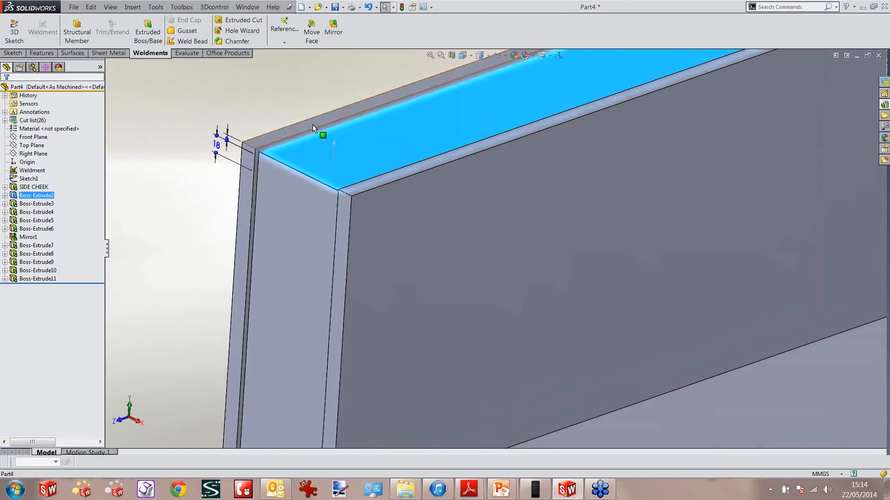
{"action": "right_click", "coordinate": [312, 124]}
{"action": "left_click", "coordinate": [342, 282]}
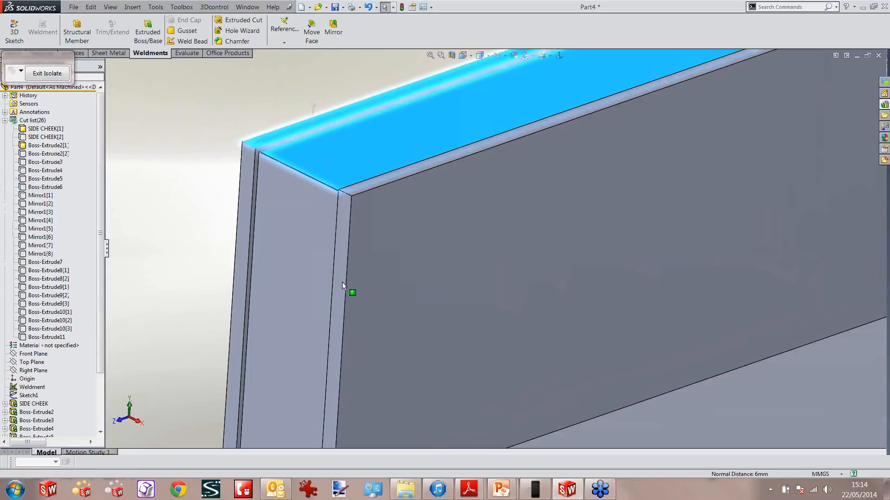
{"action": "key", "text": "f"}
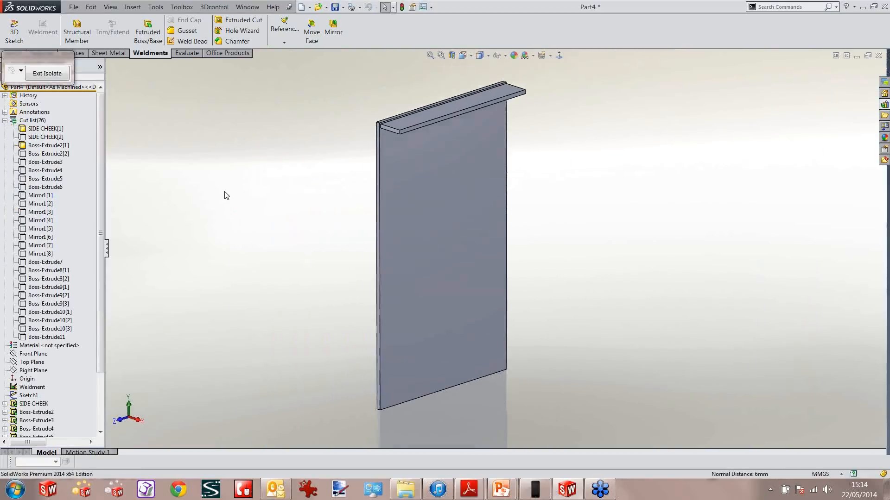
{"action": "scroll", "coordinate": [310, 175], "scroll_direction": "down", "scroll_amount": 7}
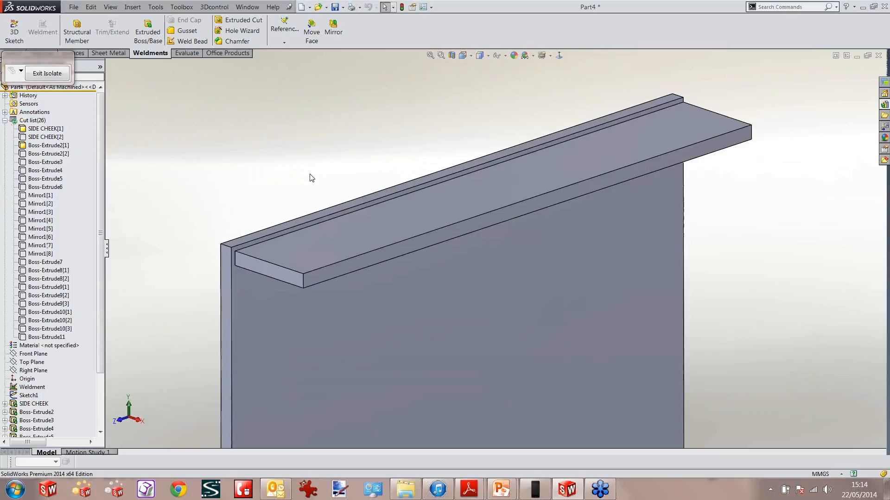
{"action": "scroll", "coordinate": [309, 176], "scroll_direction": "down", "scroll_amount": 1}
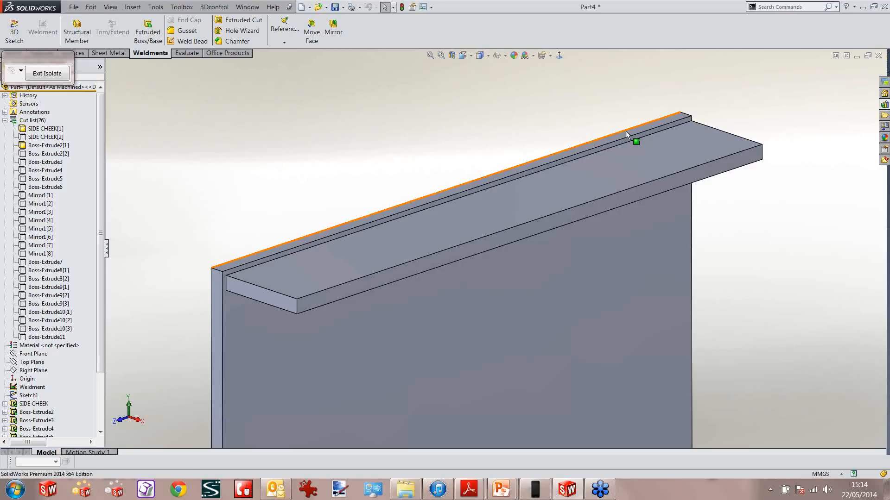
Display the isolated panels in wireframe and open the Dowel Pins folder under Tees in the Woodwork_Library_Features library.
{"action": "left_click", "coordinate": [482, 117]}
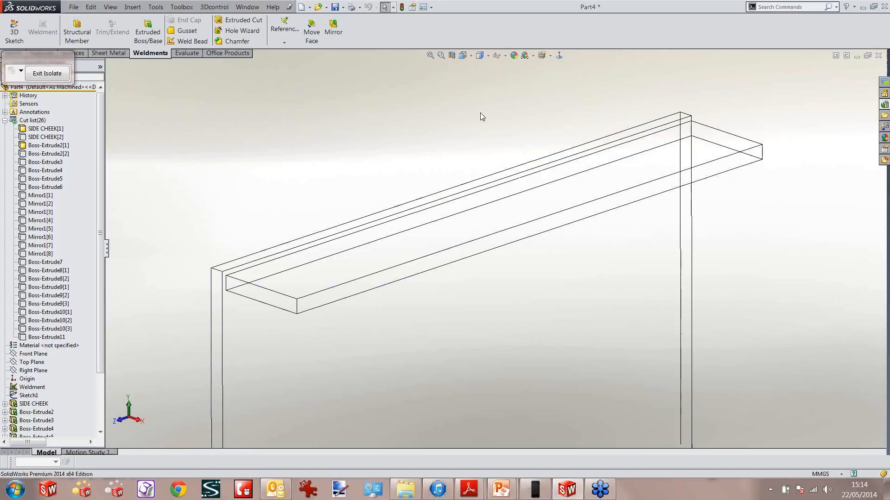
{"action": "middle_click_drag", "start_coordinate": [369, 153], "coordinate": [394, 154]}
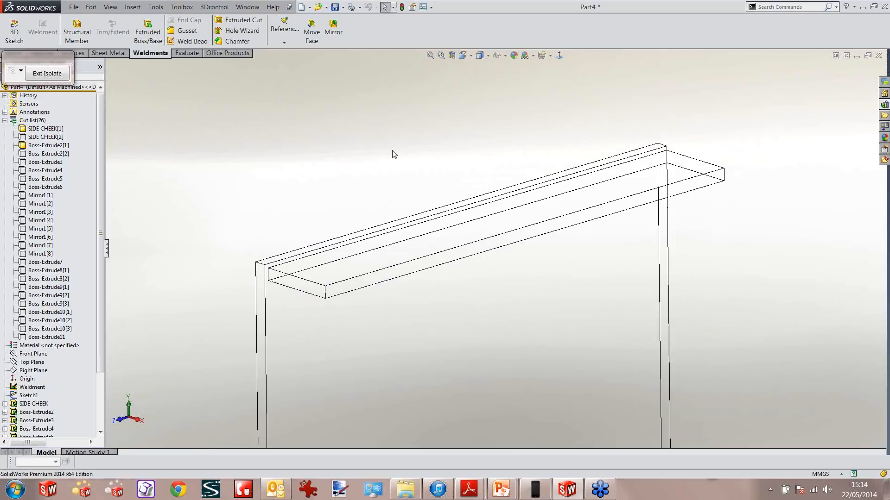
{"action": "left_click", "coordinate": [884, 105]}
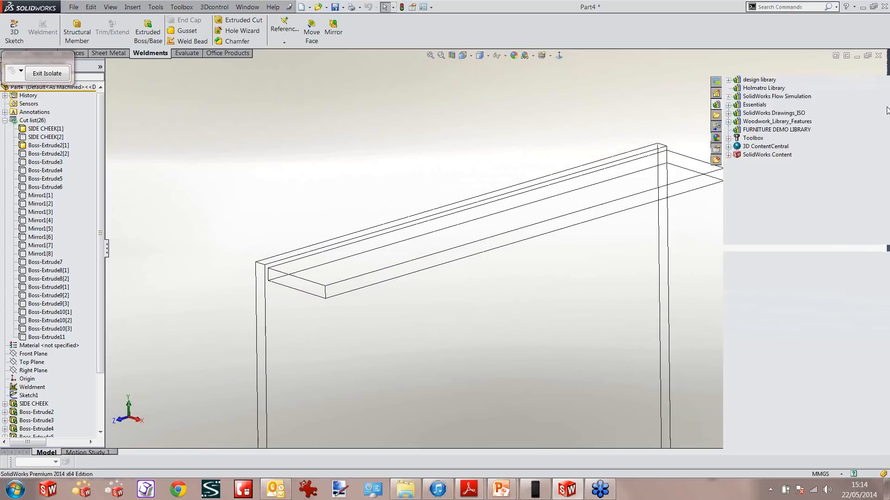
{"action": "left_click", "coordinate": [783, 122]}
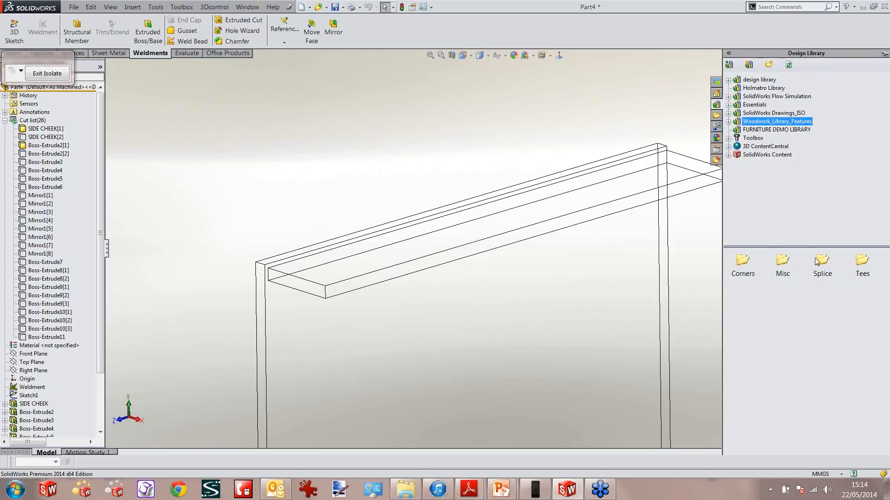
{"action": "double_click", "coordinate": [742, 263]}
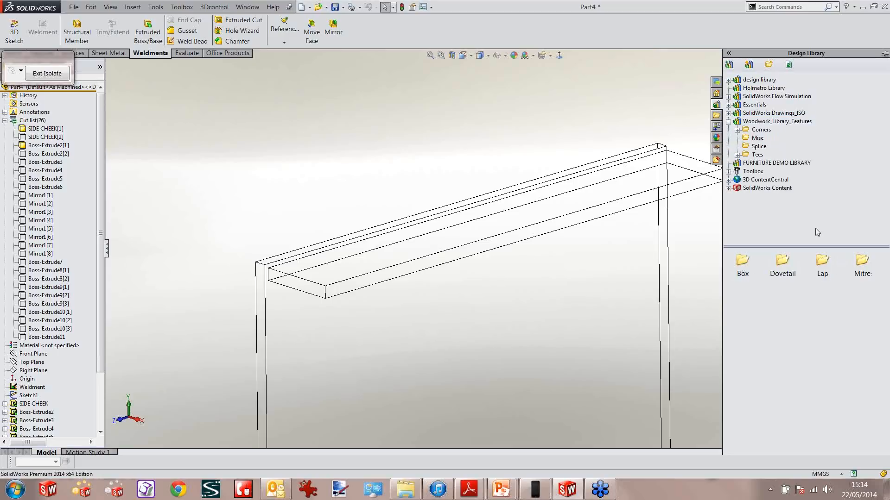
{"action": "left_click", "coordinate": [757, 155]}
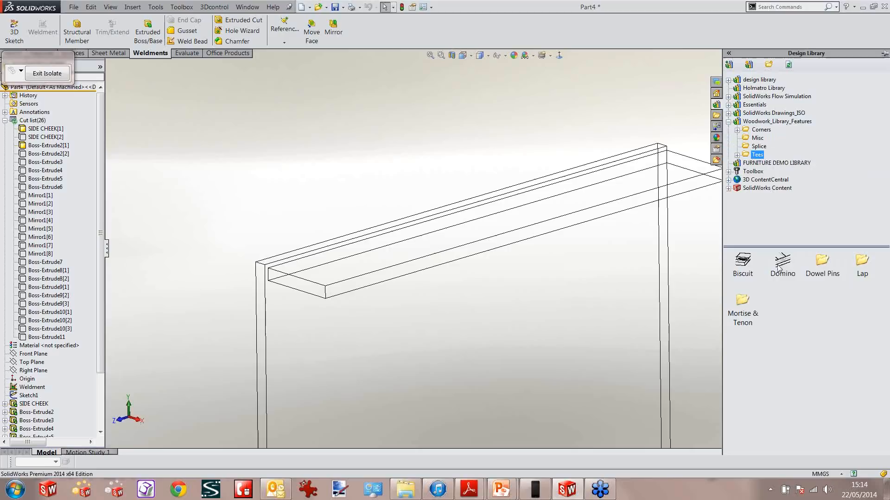
{"action": "double_click", "coordinate": [822, 262]}
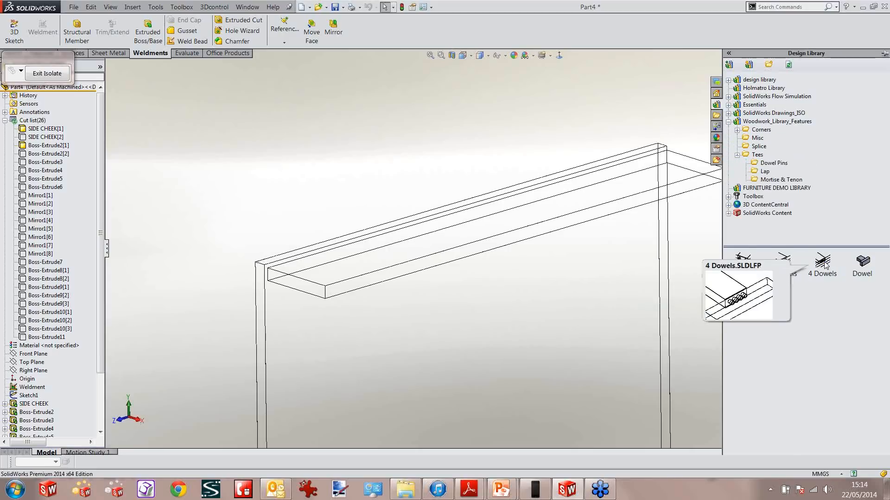
Place the 4 Dowels library feature on the top rail, referencing its two top corners beside the cheek, long side face and bottom edge.
{"action": "scroll", "coordinate": [825, 265], "scroll_direction": "down", "scroll_amount": 2}
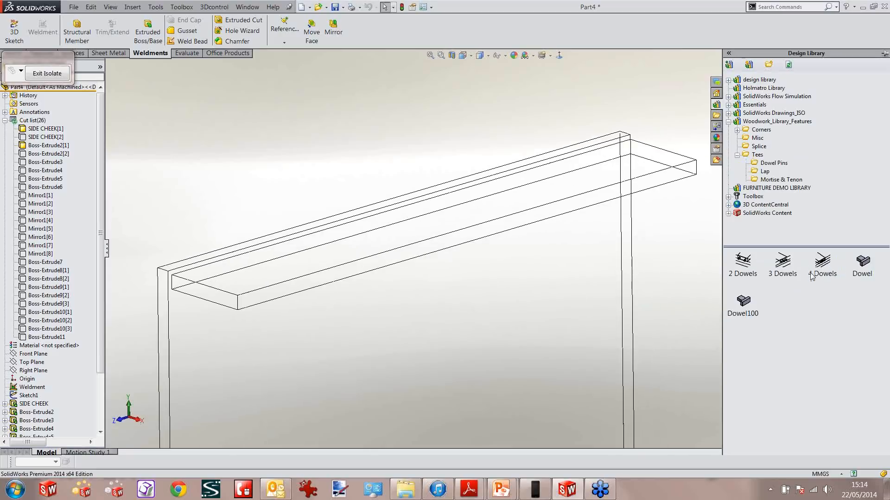
{"action": "left_click", "coordinate": [823, 263]}
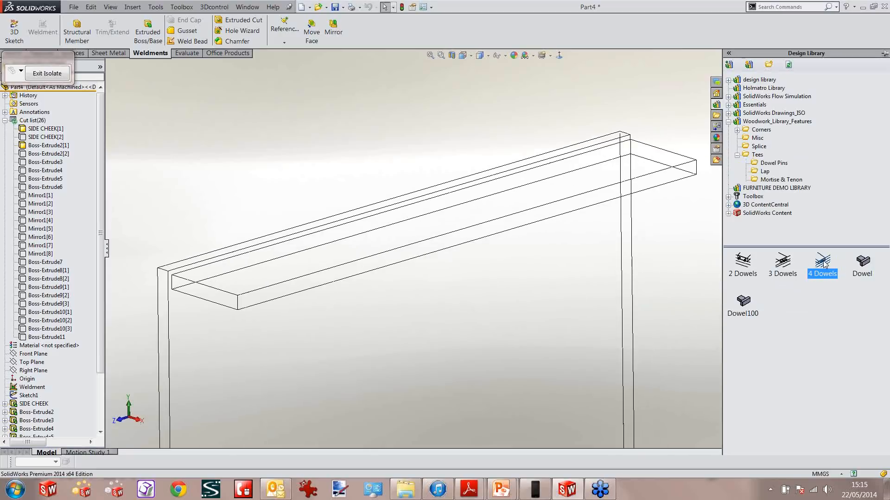
{"action": "left_click_drag", "start_coordinate": [823, 267], "coordinate": [681, 237]}
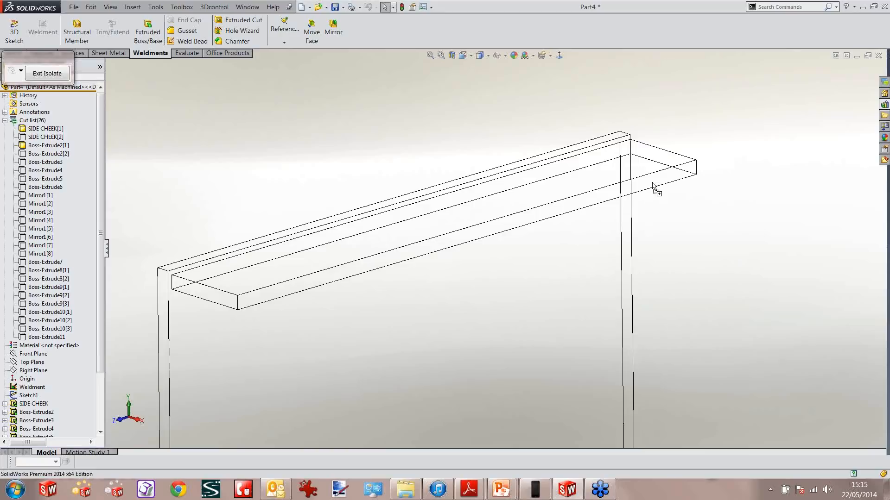
{"action": "left_click_drag", "start_coordinate": [652, 184], "coordinate": [653, 185]}
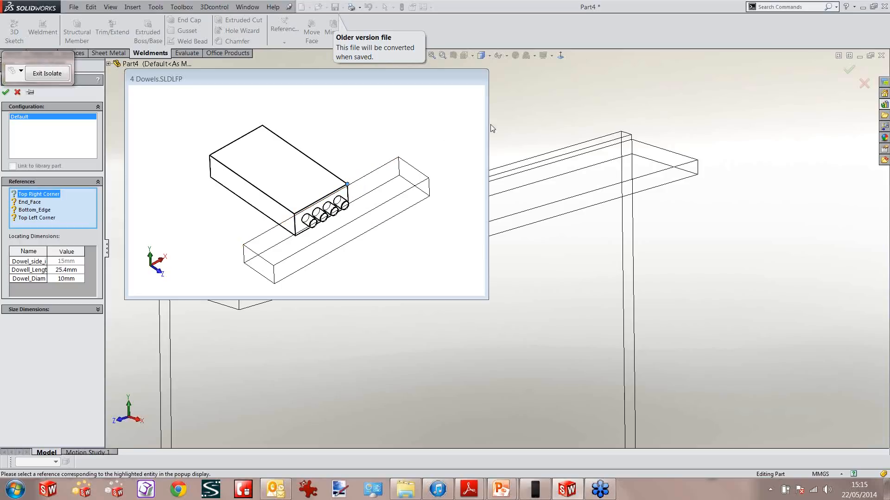
{"action": "left_click", "coordinate": [632, 140]}
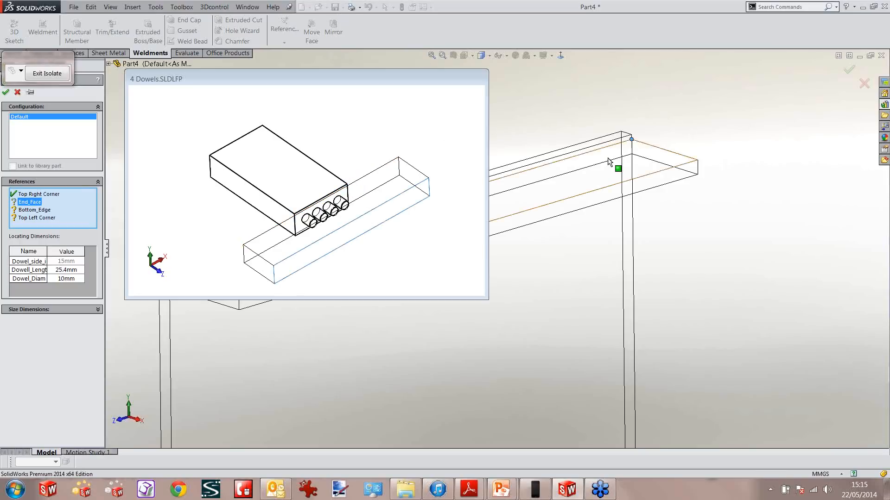
{"action": "left_click", "coordinate": [605, 200]}
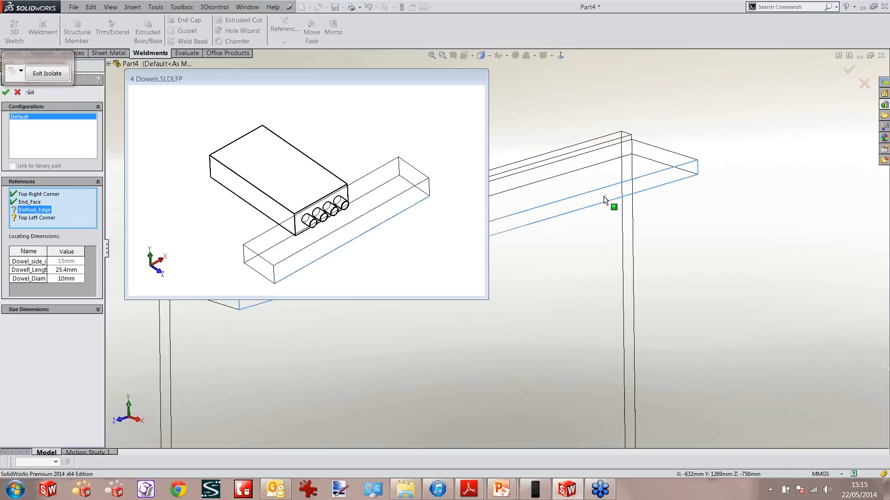
{"action": "left_click", "coordinate": [685, 181]}
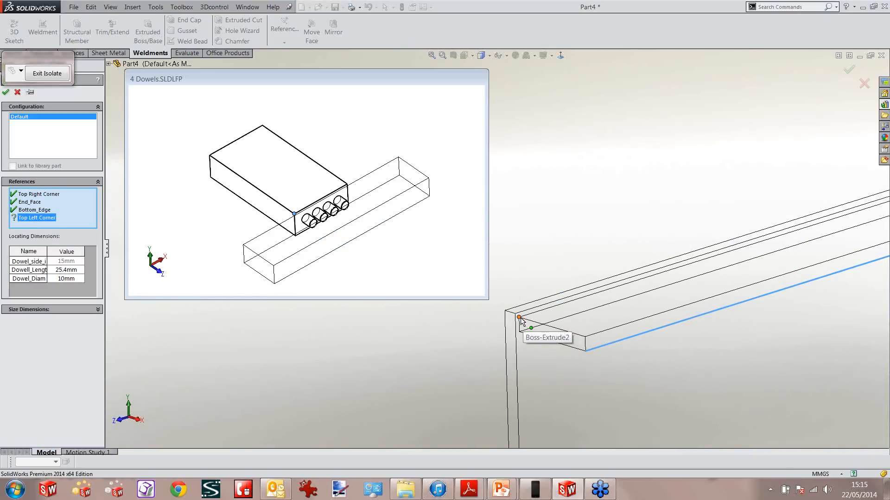
{"action": "left_click", "coordinate": [519, 318]}
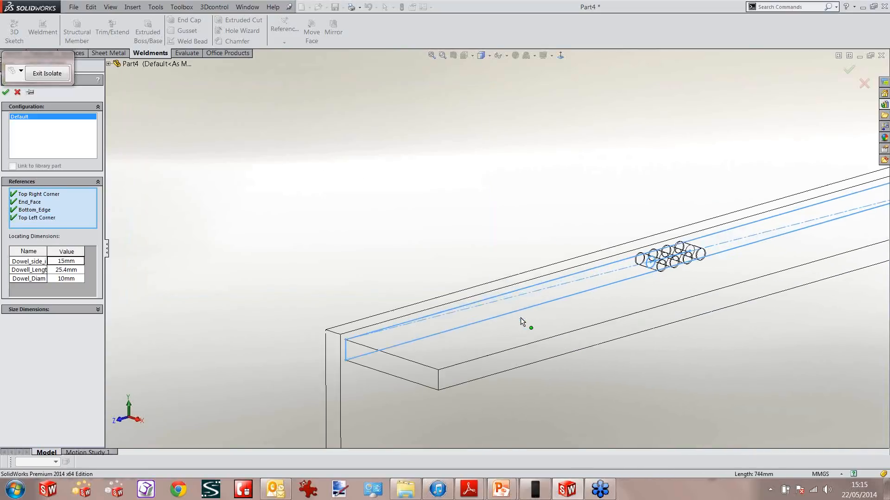
Set the dowels' side locating dimension to 10 mm and insert the joint.
{"action": "left_click", "coordinate": [76, 263]}
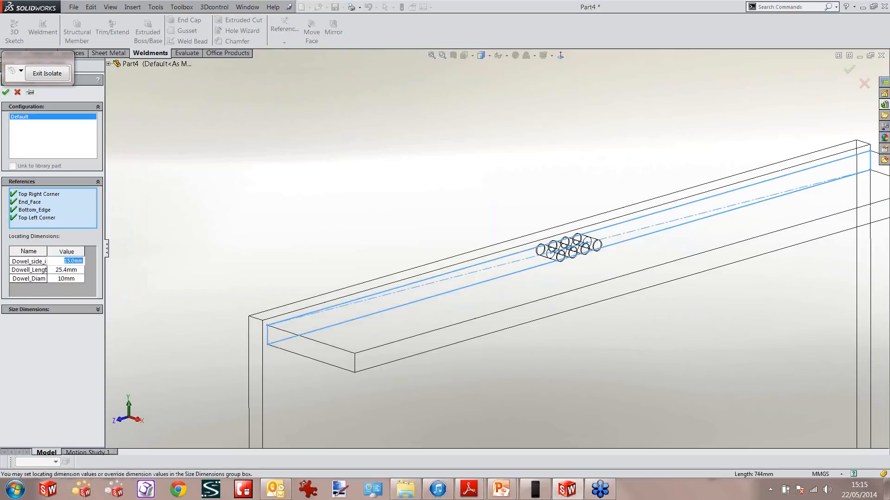
{"action": "type", "text": "10"}
{"action": "key", "text": "Return"}
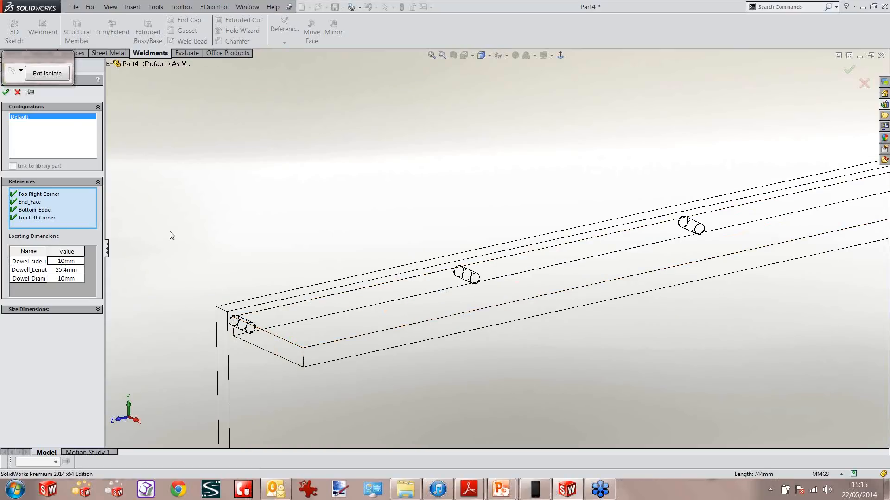
{"action": "left_click", "coordinate": [6, 92]}
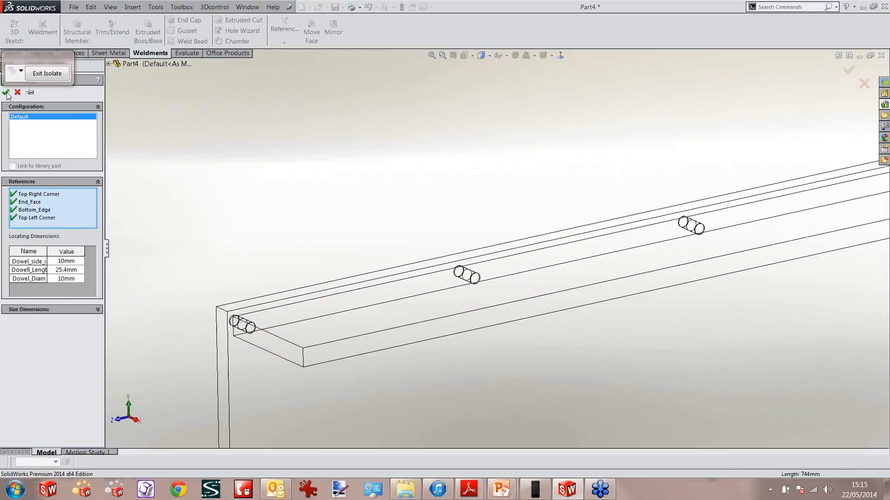
Return to shaded display with all bodies of the unit, and show the hidden panel over the left side unit.
{"action": "mouse_move", "coordinate": [480, 55]}
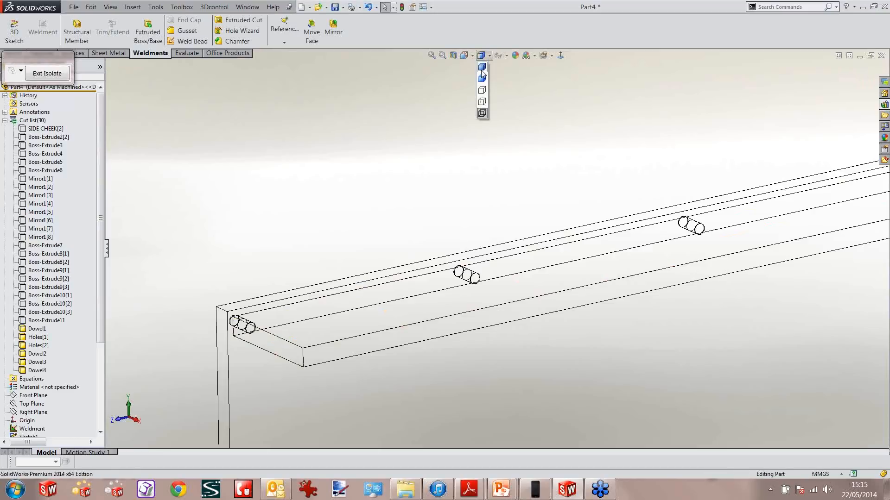
{"action": "left_click", "coordinate": [481, 73]}
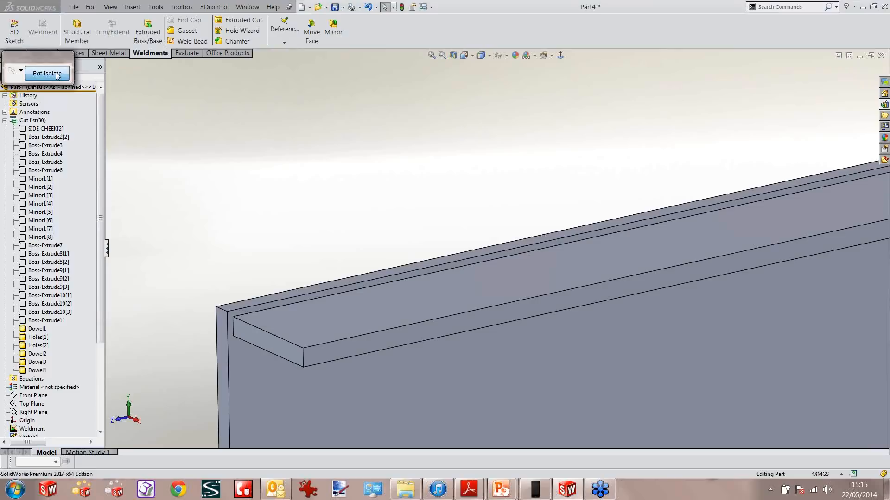
{"action": "left_click", "coordinate": [47, 73]}
{"action": "scroll", "coordinate": [408, 228], "scroll_direction": "down", "scroll_amount": 5}
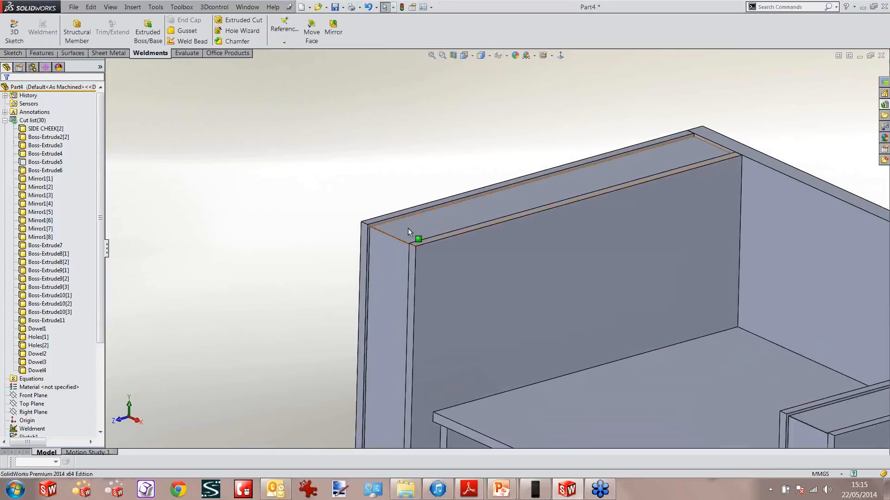
{"action": "left_click", "coordinate": [51, 162]}
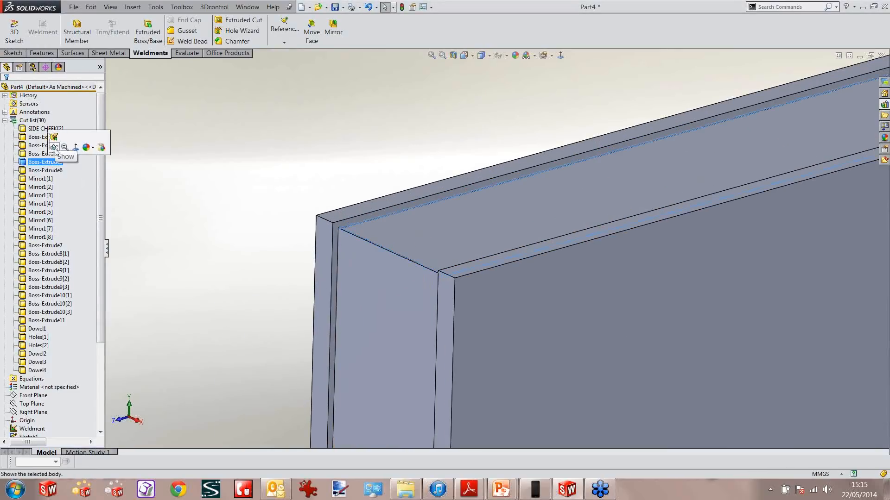
Isolate the left side unit's outer cheek to examine its dowel holes, and exit the isolation.
{"action": "right_click", "coordinate": [366, 209]}
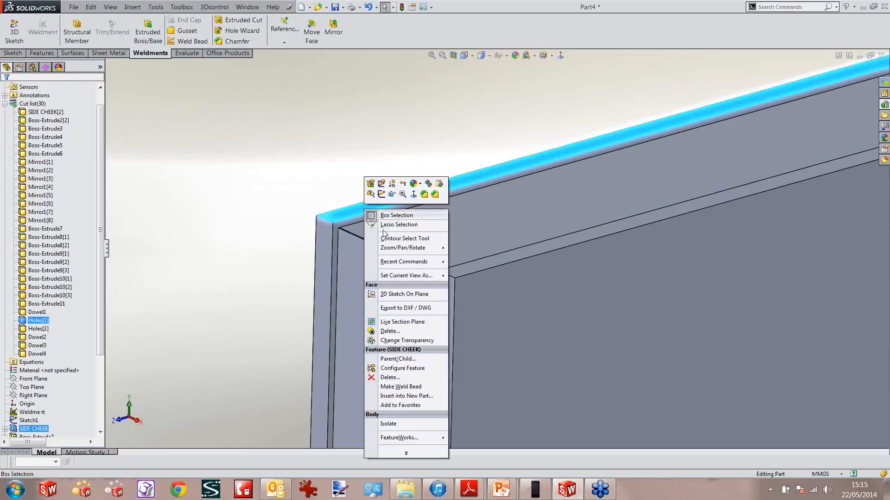
{"action": "left_click", "coordinate": [403, 423]}
{"action": "middle_click_drag", "start_coordinate": [577, 230], "coordinate": [463, 210]}
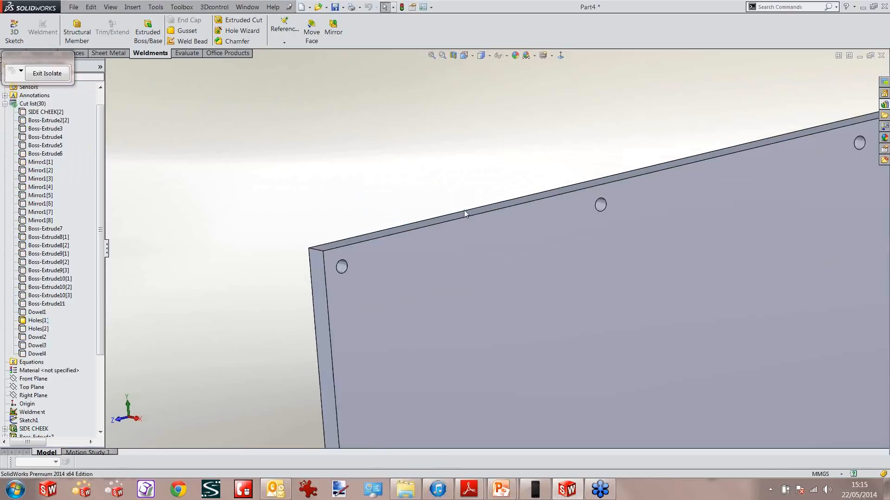
{"action": "scroll", "coordinate": [463, 210], "scroll_direction": "up", "scroll_amount": 4}
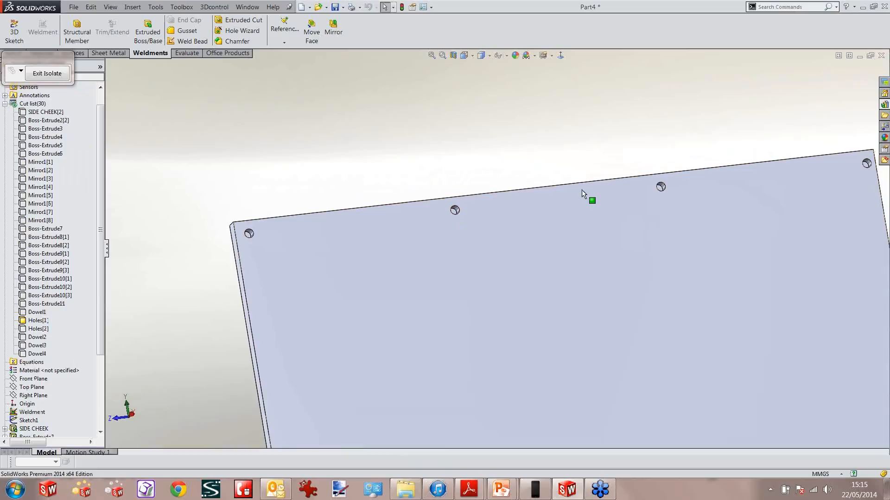
{"action": "scroll", "coordinate": [583, 190], "scroll_direction": "up", "scroll_amount": 1}
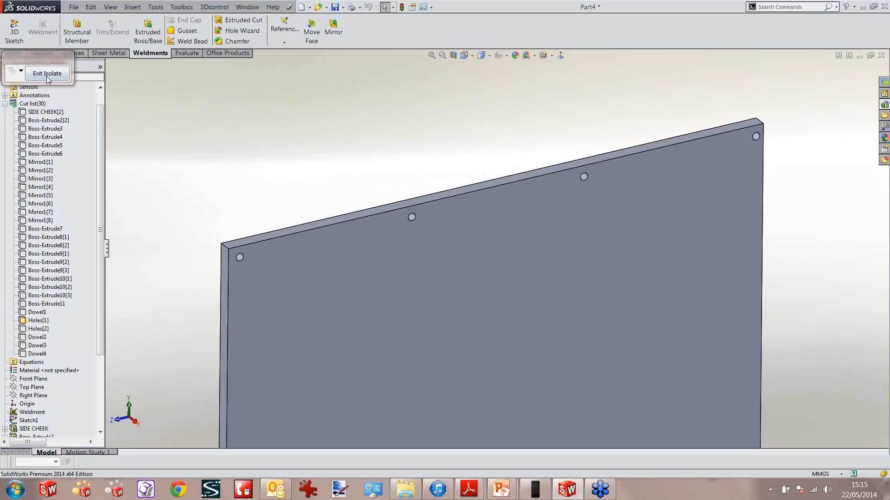
{"action": "left_click", "coordinate": [47, 73]}
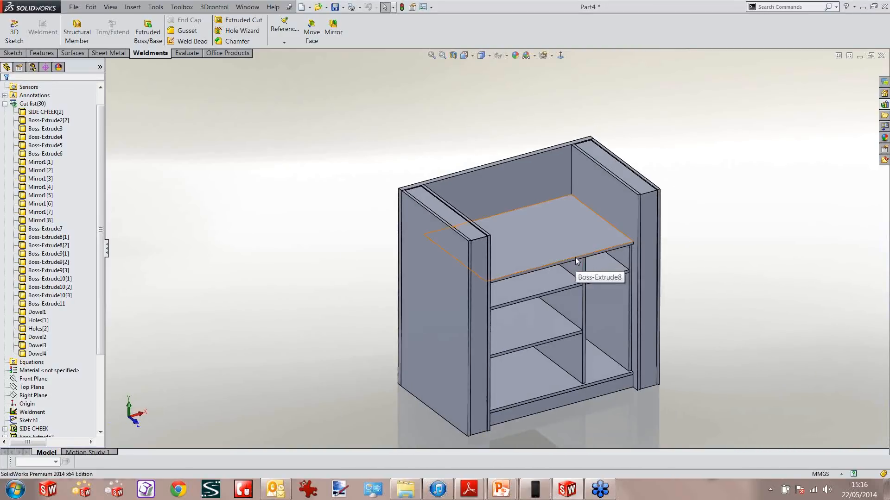
{"action": "key", "text": "super+Tab"}
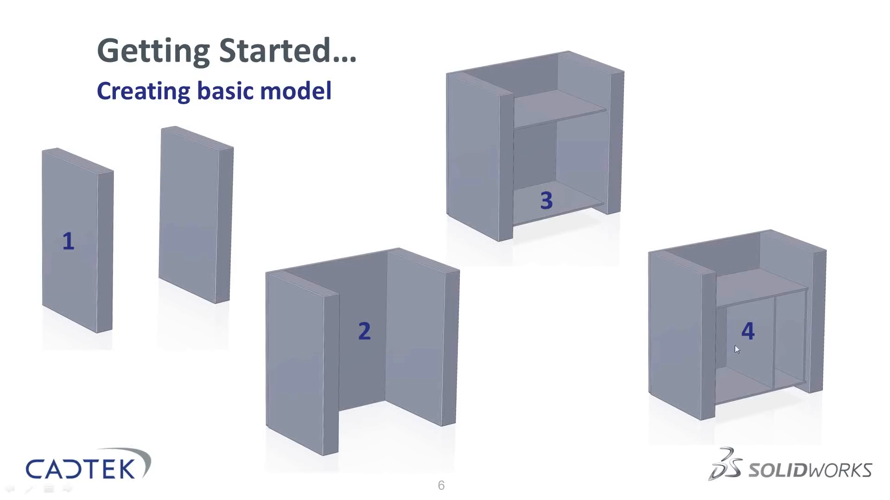
{"action": "left_click", "coordinate": [545, 344]}
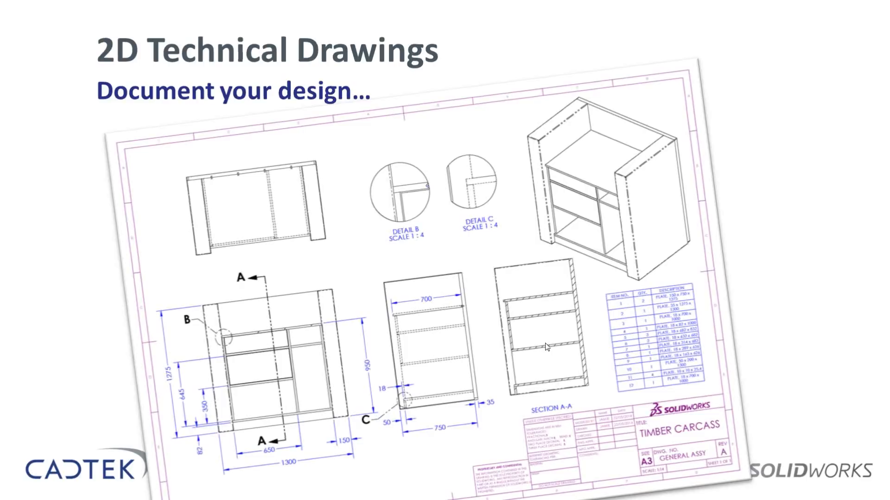
{"action": "key", "text": "super+Tab"}
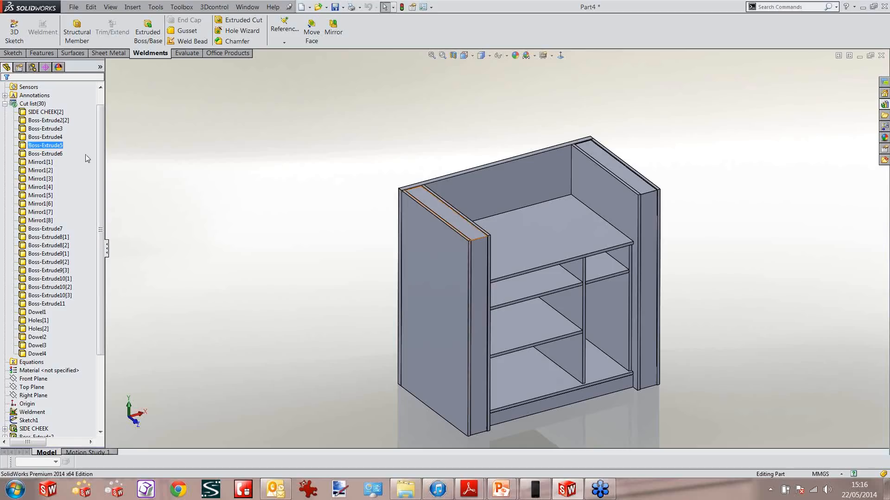
Collapse the cut list and apply the custom material MDF from New Category to the whole part.
{"action": "left_click_drag", "start_coordinate": [101, 143], "coordinate": [103, 113]}
{"action": "left_click", "coordinate": [5, 120]}
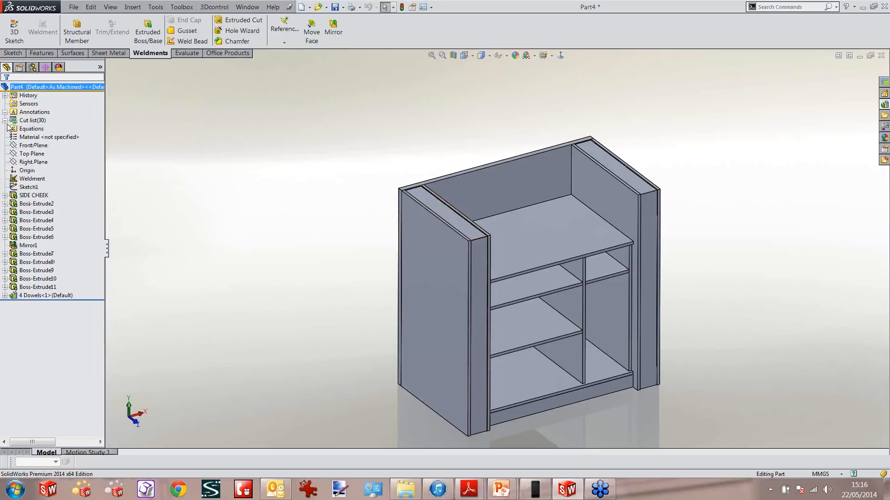
{"action": "right_click", "coordinate": [64, 139]}
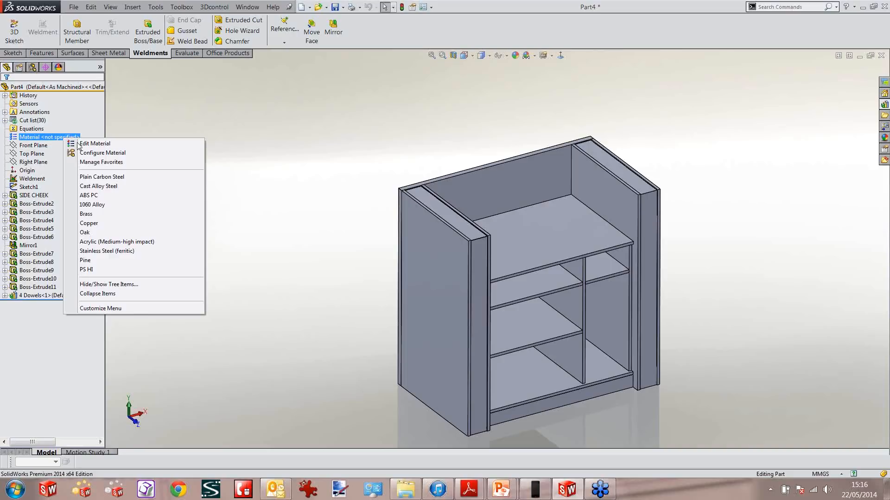
{"action": "left_click", "coordinate": [79, 144]}
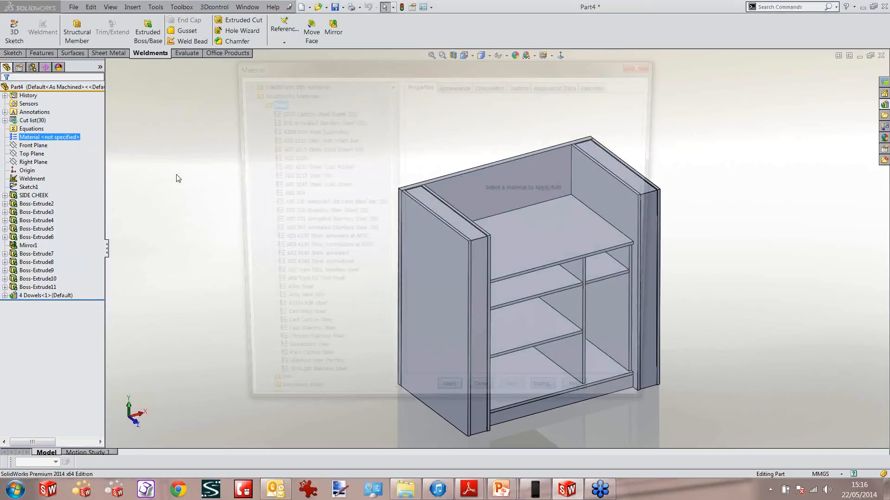
{"action": "left_click", "coordinate": [249, 101]}
{"action": "left_click", "coordinate": [240, 250]}
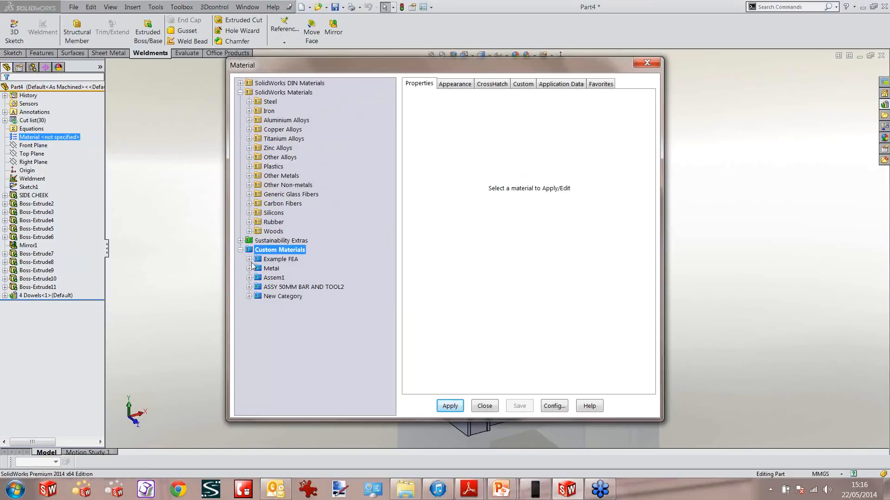
{"action": "left_click", "coordinate": [250, 296]}
{"action": "left_click", "coordinate": [278, 305]}
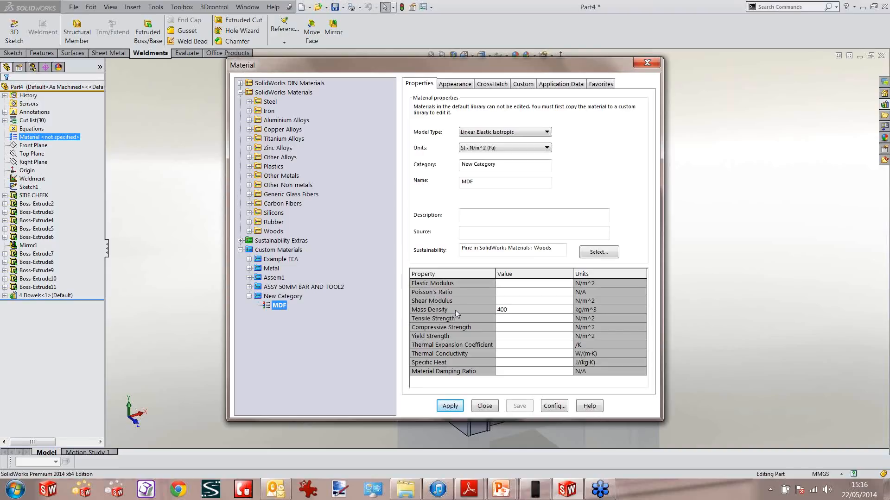
{"action": "left_click", "coordinate": [450, 407]}
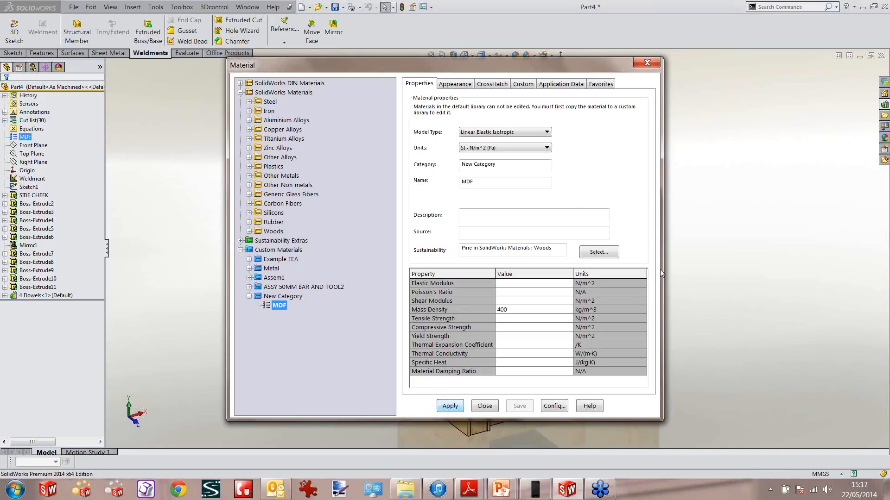
{"action": "left_click", "coordinate": [485, 406]}
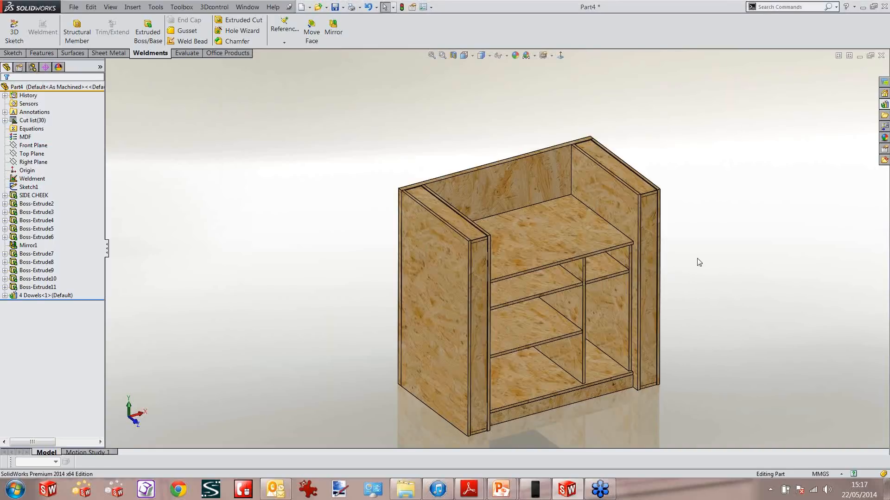
Examine the board texture on the unit's panels and shelves at close range.
{"action": "middle_click_drag", "start_coordinate": [698, 260], "coordinate": [697, 230]}
{"action": "scroll", "coordinate": [470, 170], "scroll_direction": "down", "scroll_amount": 1}
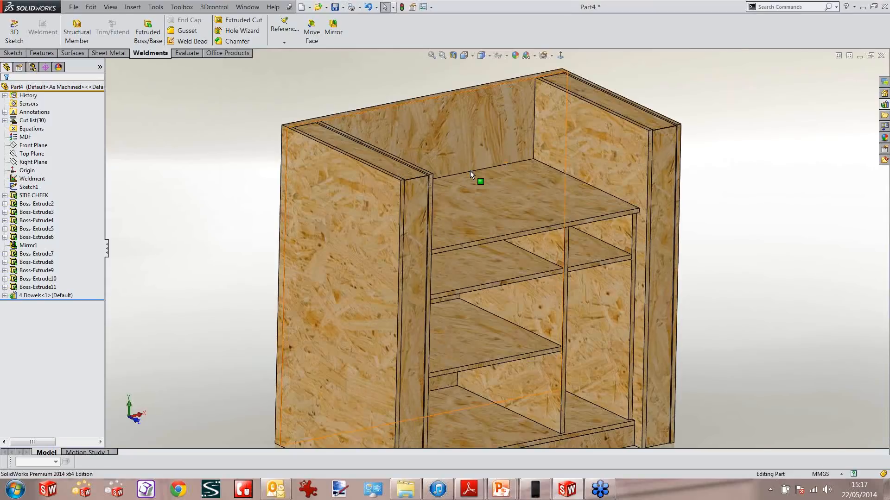
{"action": "scroll", "coordinate": [470, 171], "scroll_direction": "down", "scroll_amount": 3}
{"action": "scroll", "coordinate": [460, 185], "scroll_direction": "up", "scroll_amount": 3}
{"action": "scroll", "coordinate": [476, 199], "scroll_direction": "down", "scroll_amount": 1}
{"action": "scroll", "coordinate": [478, 199], "scroll_direction": "up", "scroll_amount": 3}
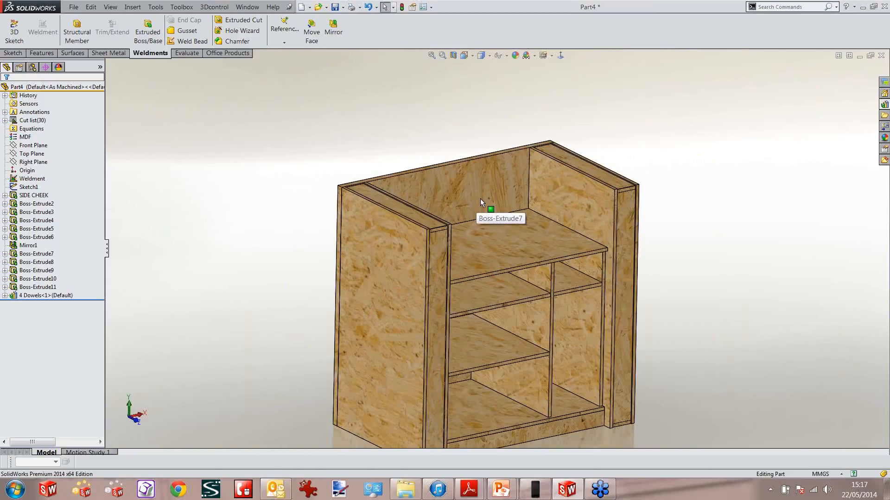
{"action": "scroll", "coordinate": [700, 212], "scroll_direction": "down", "scroll_amount": 4}
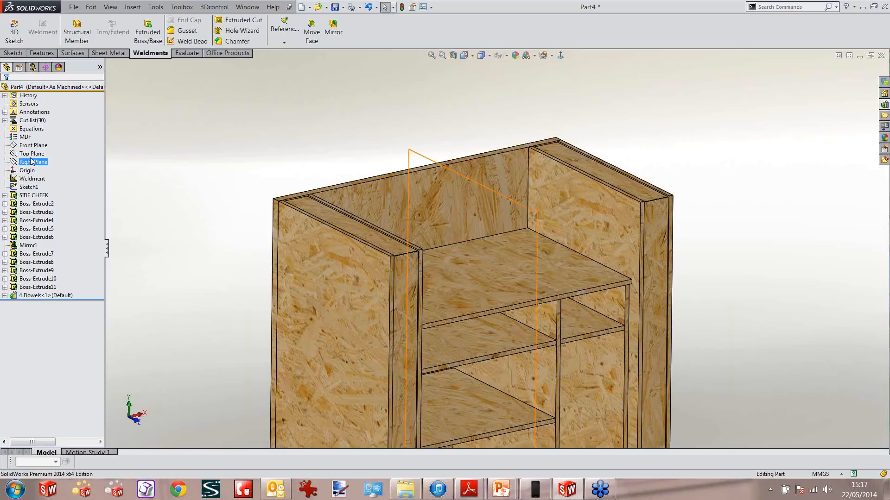
Expand the weldment cut list and update it to group the bodies into cut list items.
{"action": "left_click", "coordinate": [10, 121]}
{"action": "double_click", "coordinate": [5, 113]}
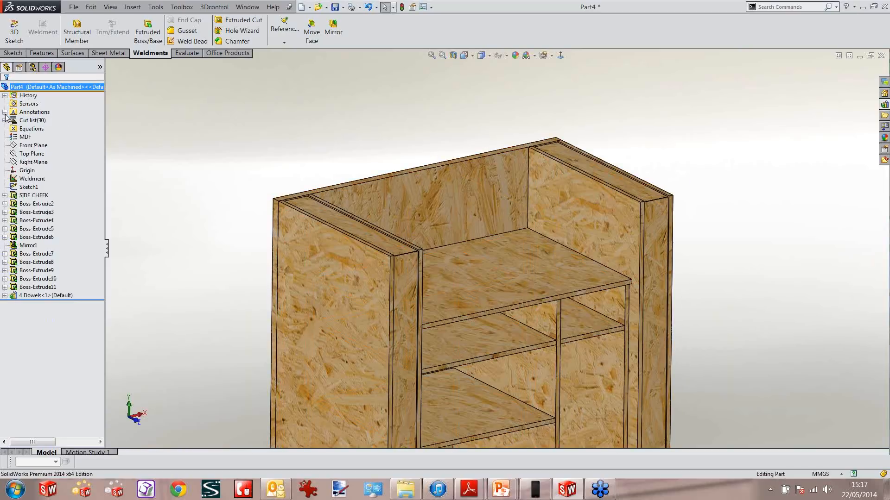
{"action": "left_click", "coordinate": [5, 120]}
{"action": "left_click", "coordinate": [26, 120]}
{"action": "right_click", "coordinate": [30, 122]}
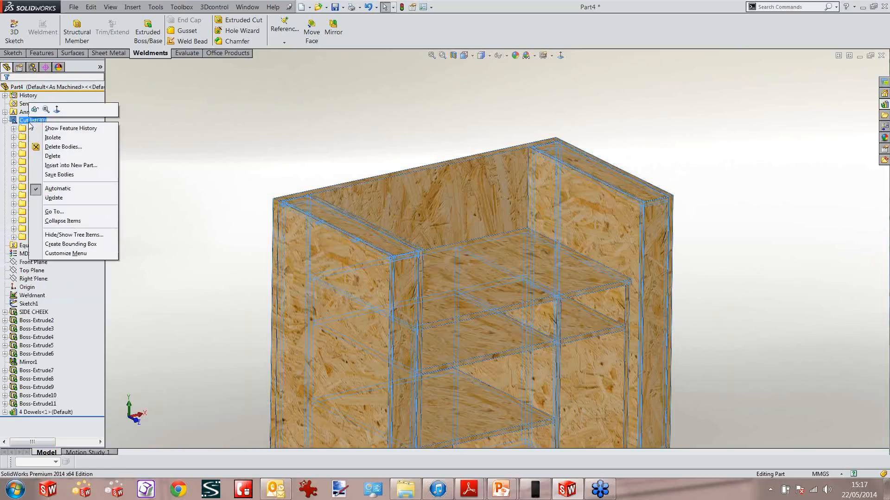
{"action": "left_click", "coordinate": [53, 198]}
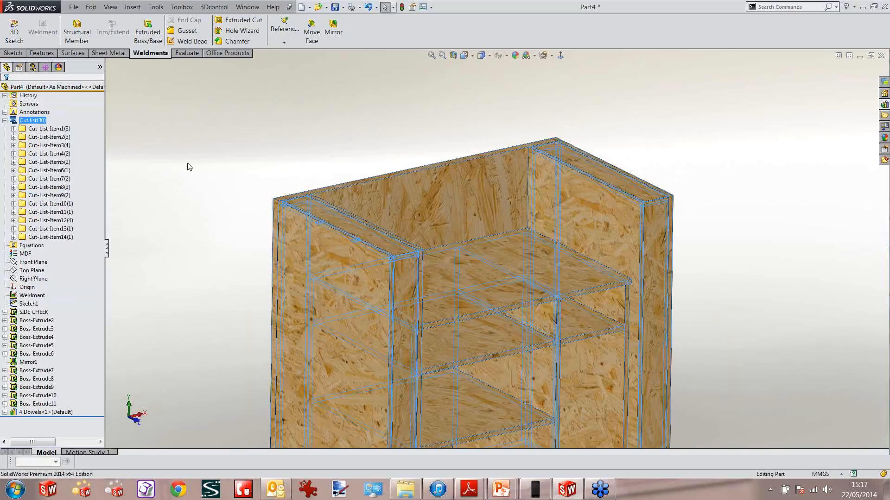
Highlight cut list items 1 to 6 in turn to identify their bodies in the model.
{"action": "left_click", "coordinate": [49, 129]}
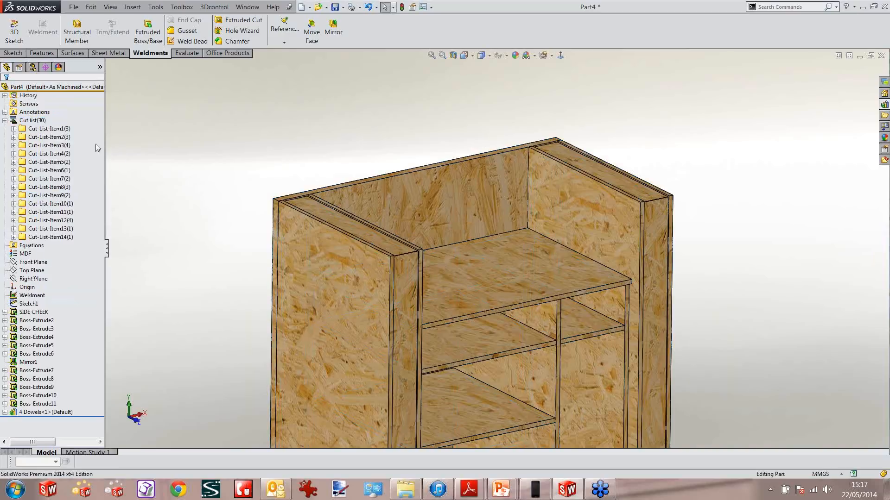
{"action": "left_click", "coordinate": [49, 137]}
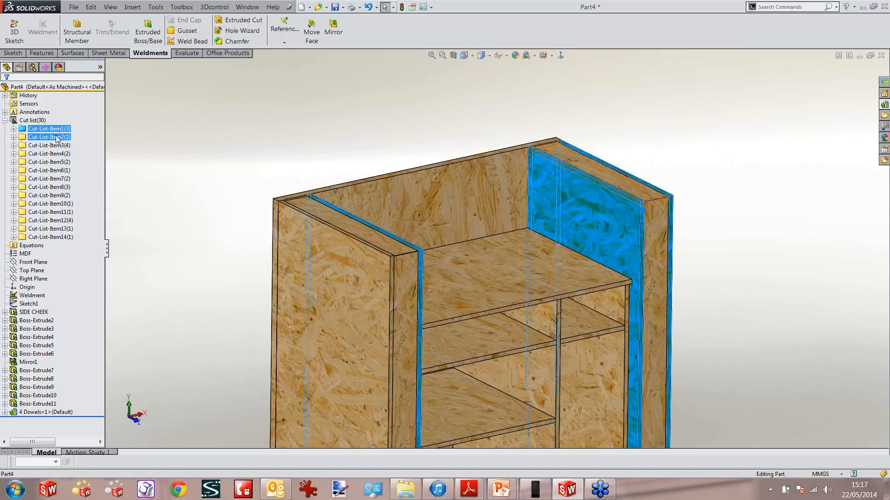
{"action": "left_click", "coordinate": [56, 145], "text": "ctrl"}
{"action": "left_click", "coordinate": [51, 154]}
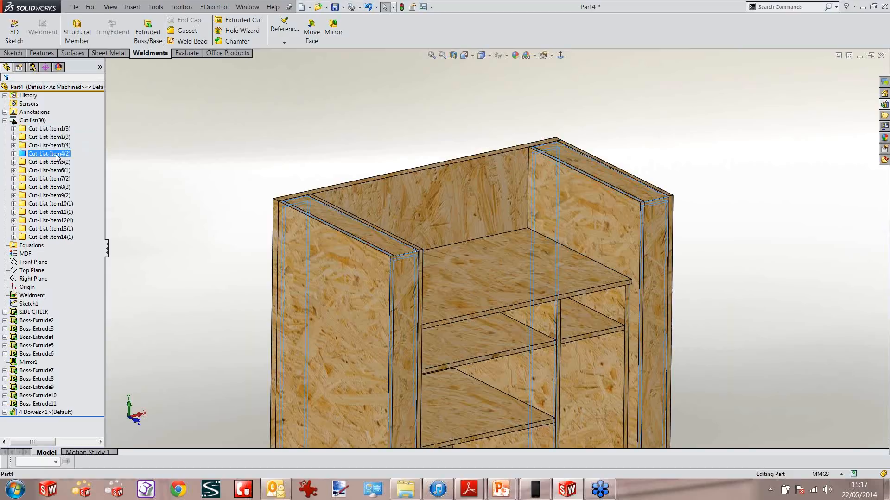
{"action": "left_click", "coordinate": [57, 162], "text": "ctrl"}
{"action": "left_click", "coordinate": [50, 170]}
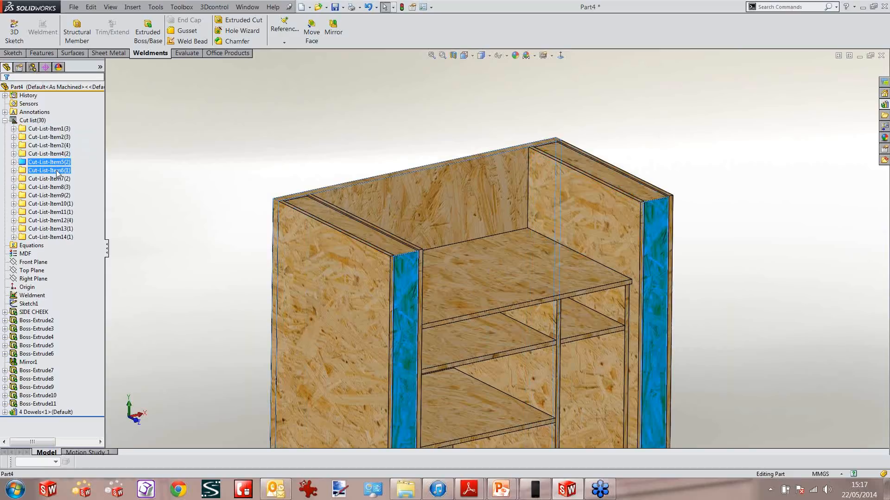
{"action": "left_click", "coordinate": [140, 164]}
Create bounding boxes for the whole cut list.
{"action": "left_click", "coordinate": [33, 121]}
{"action": "right_click", "coordinate": [45, 123]}
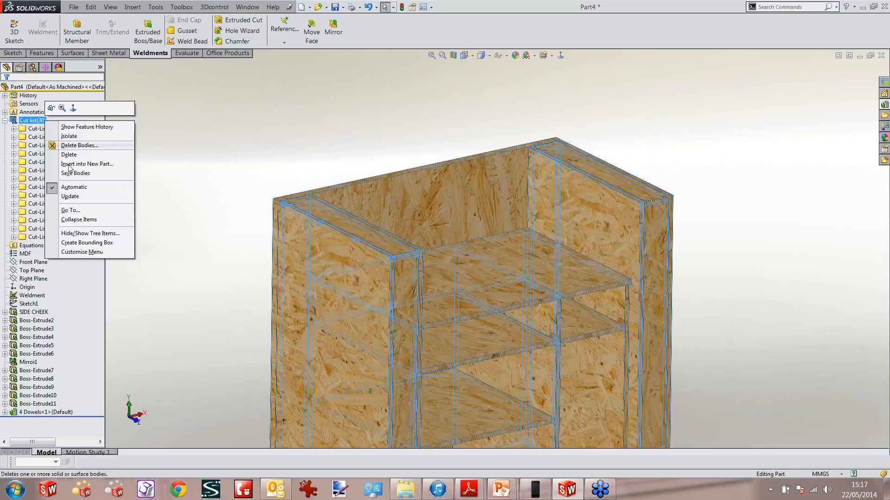
{"action": "left_click", "coordinate": [90, 242]}
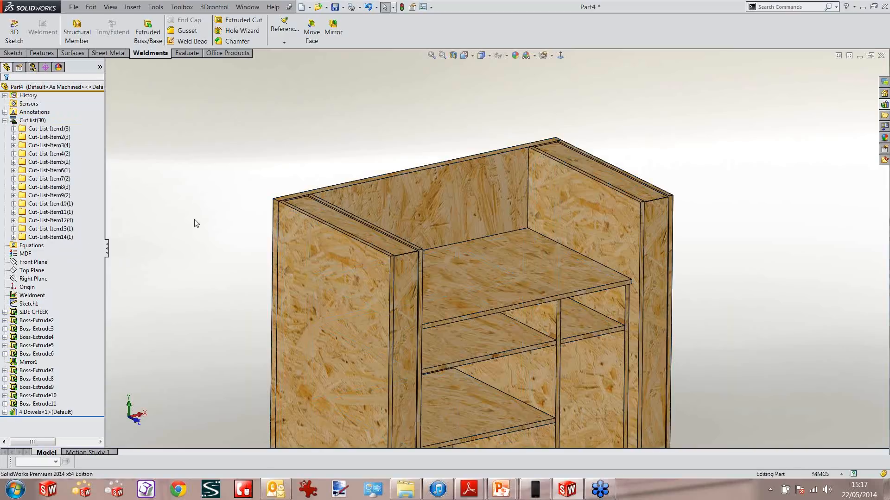
Save the part to the Desktop as DESK with the description RECEPTION DESK.
{"action": "scroll", "coordinate": [407, 316], "scroll_direction": "up", "scroll_amount": 4}
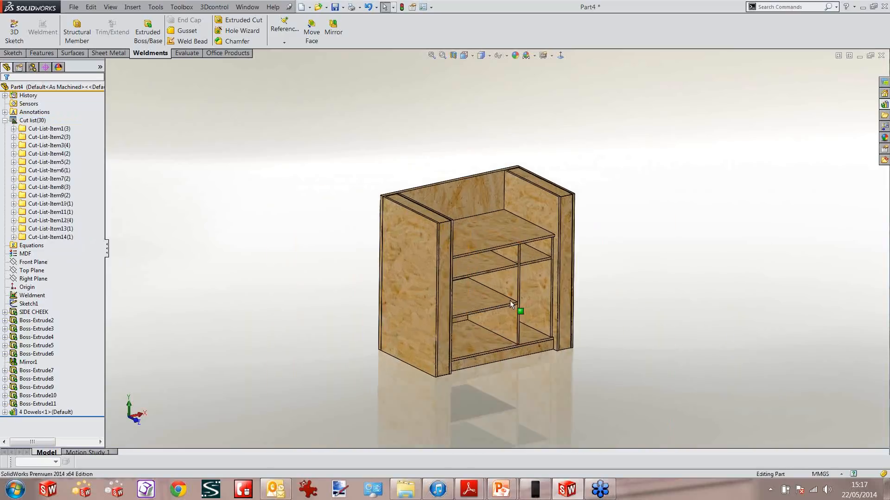
{"action": "scroll", "coordinate": [513, 308], "scroll_direction": "down", "scroll_amount": 2}
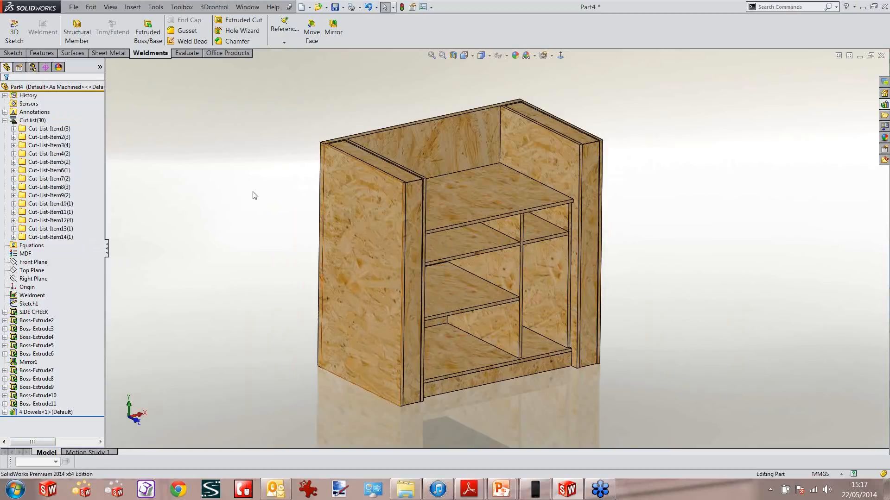
{"action": "right_click_drag", "start_coordinate": [215, 186], "coordinate": [187, 183]}
{"action": "left_click", "coordinate": [469, 255]}
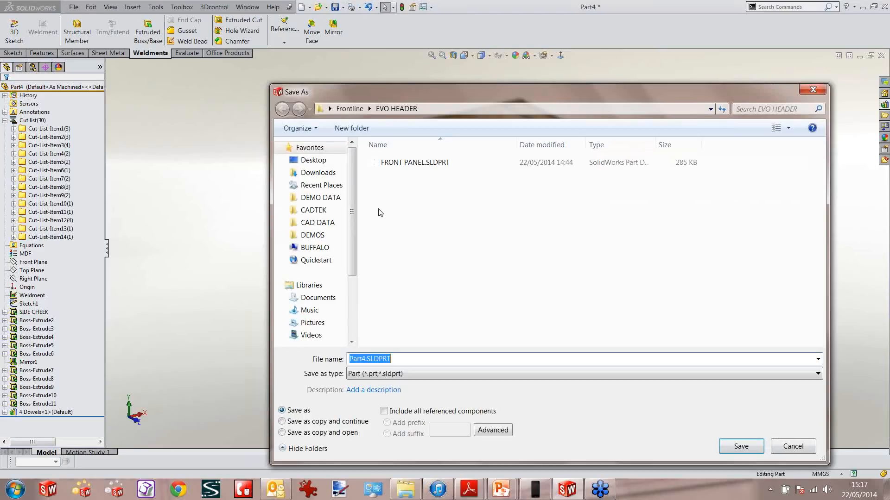
{"action": "left_click", "coordinate": [313, 160]}
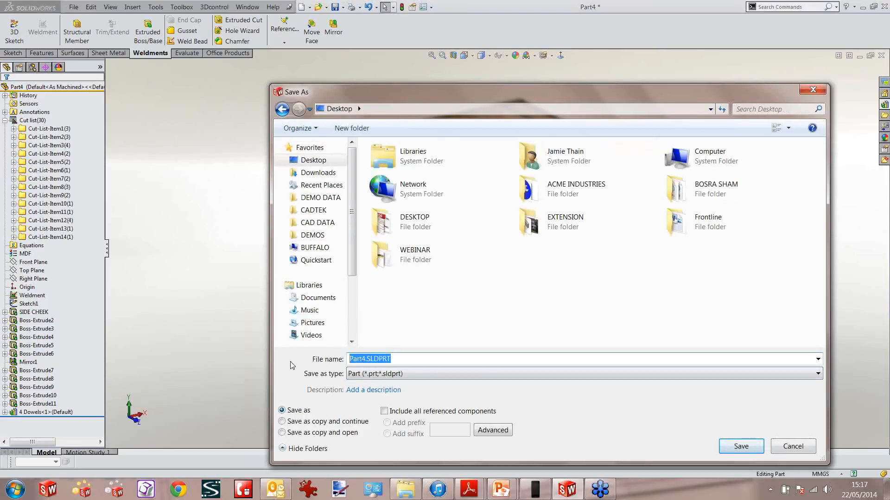
{"action": "type", "text": "REC"}
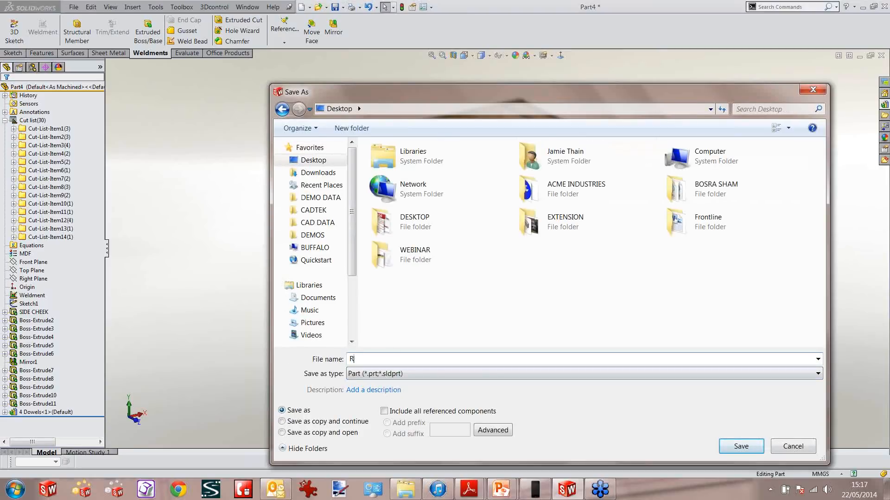
{"action": "key", "text": "BackSpace"}
{"action": "type", "text": "DESK"}
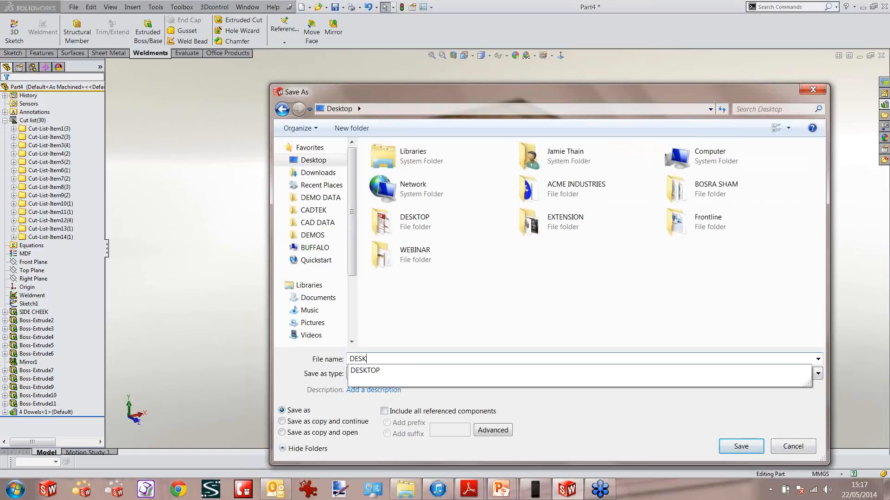
{"action": "left_click", "coordinate": [373, 390]}
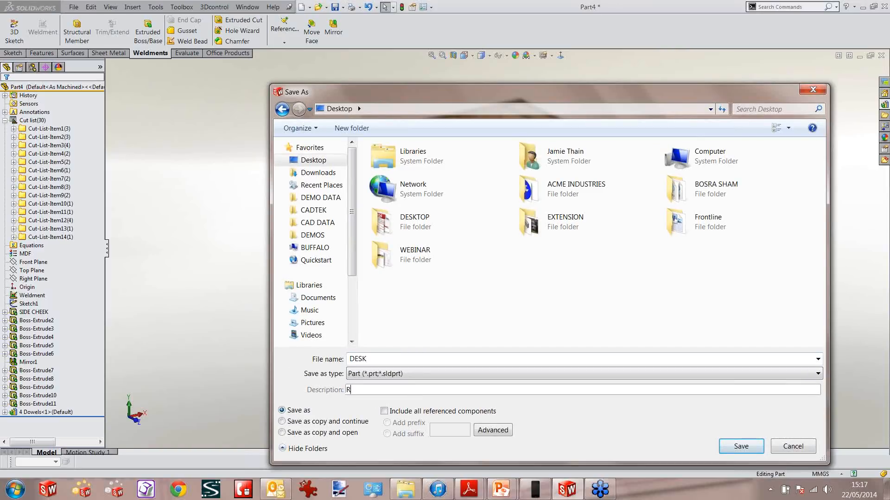
{"action": "type", "text": "RECEPTION DESK"}
{"action": "left_click", "coordinate": [725, 446]}
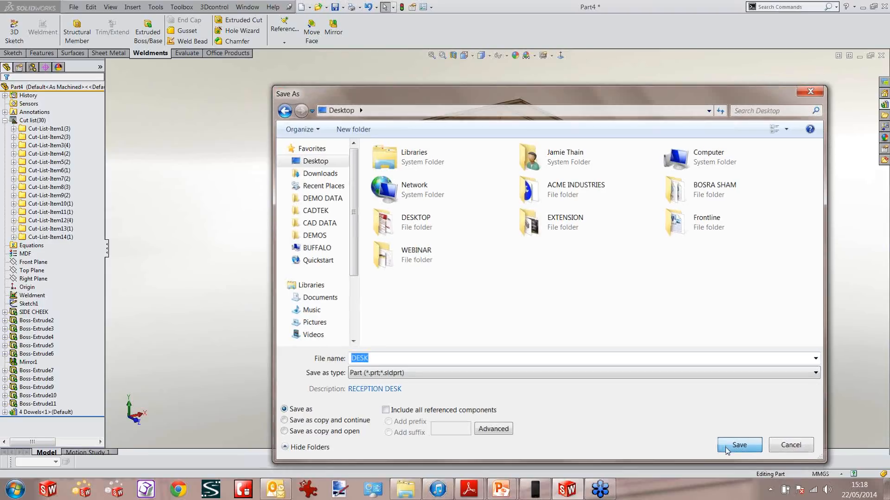
Create a drawing of the desk from the A3 DRAWING template and dismiss the floating Formatting toolbar.
{"action": "key", "text": "ctrl+n"}
{"action": "left_click", "coordinate": [354, 178]}
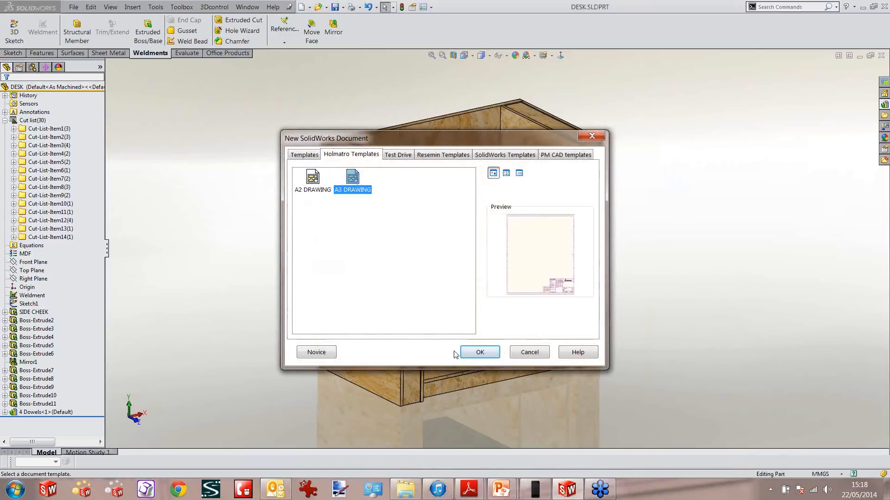
{"action": "left_click", "coordinate": [479, 351]}
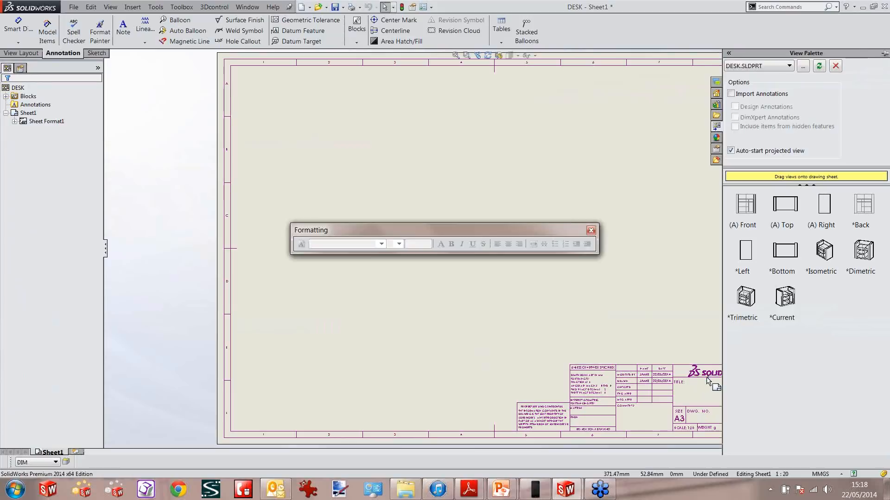
{"action": "left_click", "coordinate": [591, 231]}
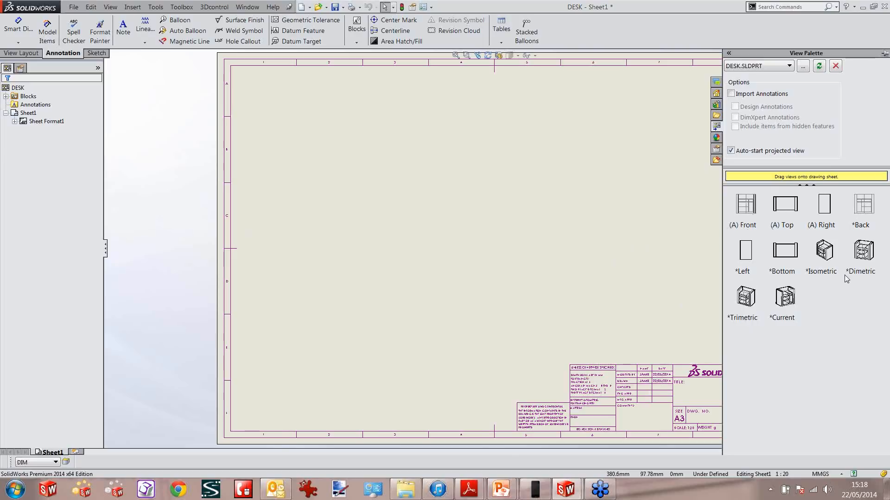
Place the desk's front view on the sheet and project the top, right and isometric views from it.
{"action": "left_click", "coordinate": [748, 208]}
{"action": "mouse_move", "coordinate": [748, 208]}
{"action": "left_mouse_down"}
{"action": "mouse_move", "coordinate": [711, 265]}
{"action": "mouse_move", "coordinate": [327, 292]}
{"action": "left_mouse_up"}
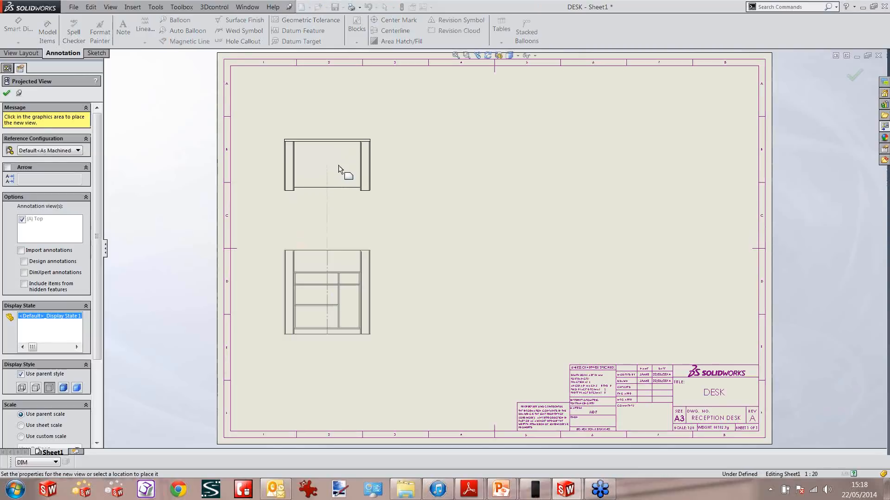
{"action": "left_click", "coordinate": [338, 165]}
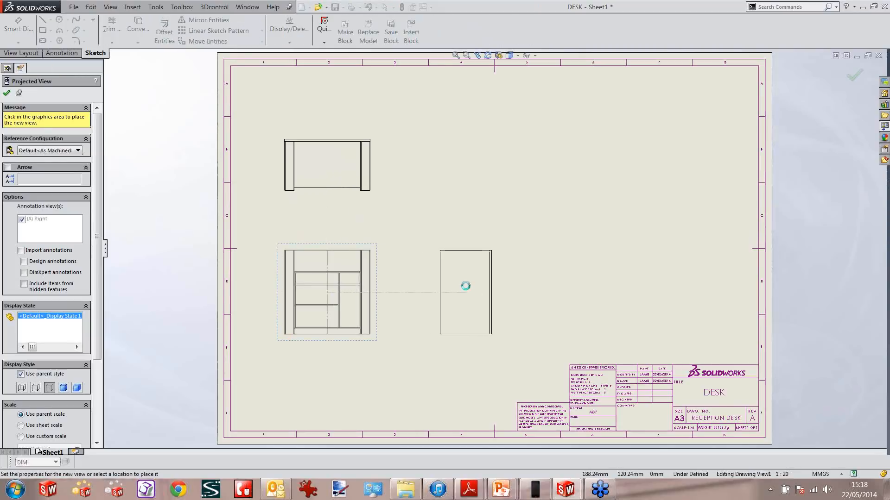
{"action": "left_click", "coordinate": [462, 261]}
{"action": "left_click", "coordinate": [635, 149]}
{"action": "key", "text": "Escape"}
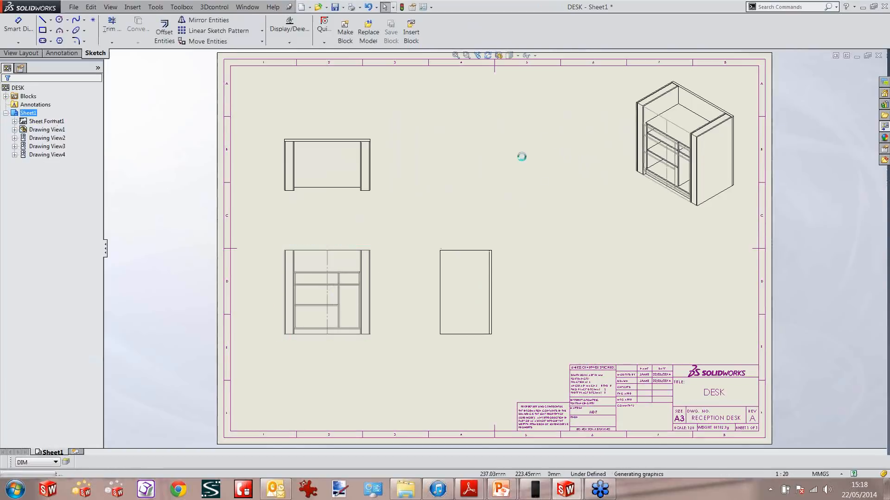
Set the sheet scale to 1:16.
{"action": "right_click", "coordinate": [506, 137]}
{"action": "left_click", "coordinate": [536, 246]}
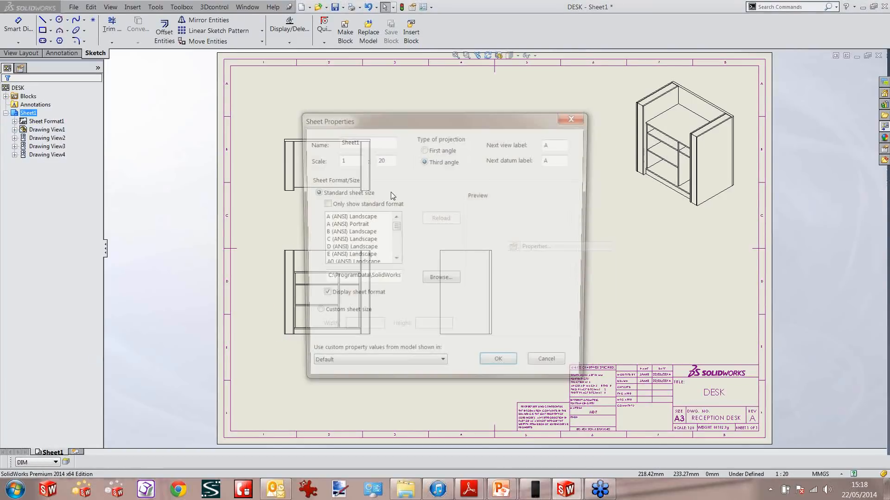
{"action": "left_click_drag", "start_coordinate": [391, 160], "coordinate": [350, 169]}
{"action": "type", "text": "16"}
{"action": "key", "text": "Return"}
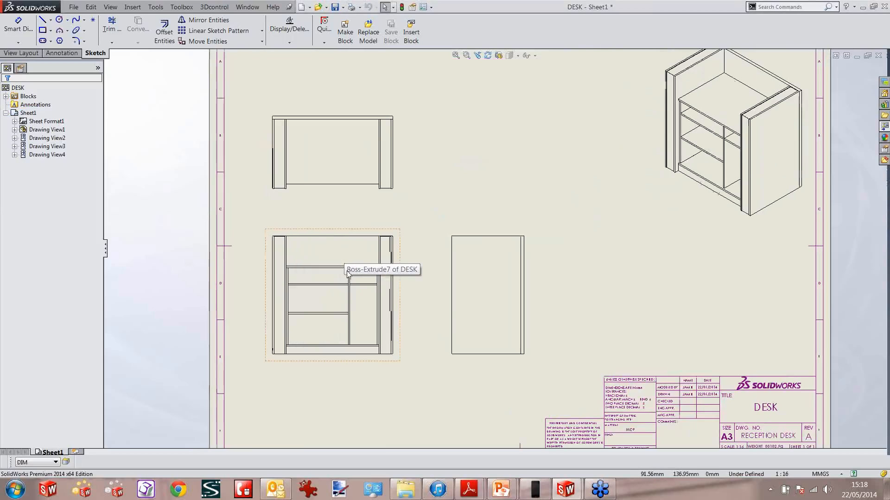
Set the front view's display style to Hidden Lines Visible.
{"action": "scroll", "coordinate": [347, 269], "scroll_direction": "down", "scroll_amount": 5}
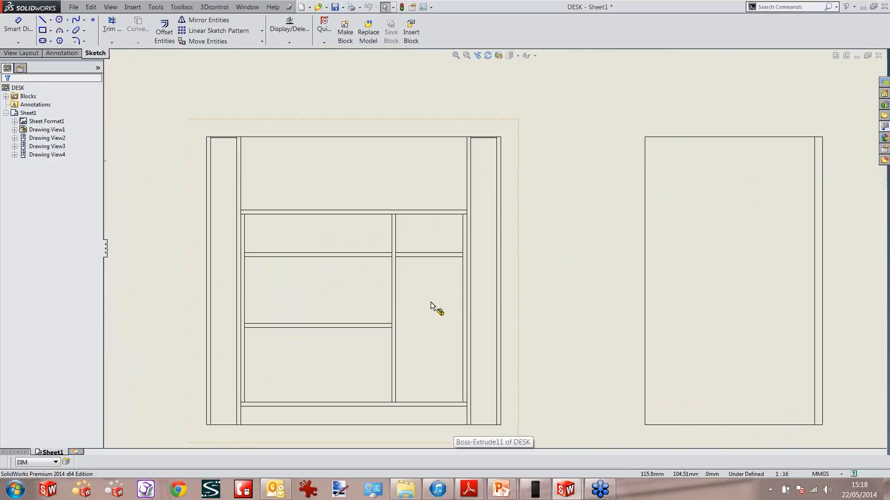
{"action": "scroll", "coordinate": [429, 278], "scroll_direction": "up", "scroll_amount": 3}
{"action": "left_click", "coordinate": [410, 181]}
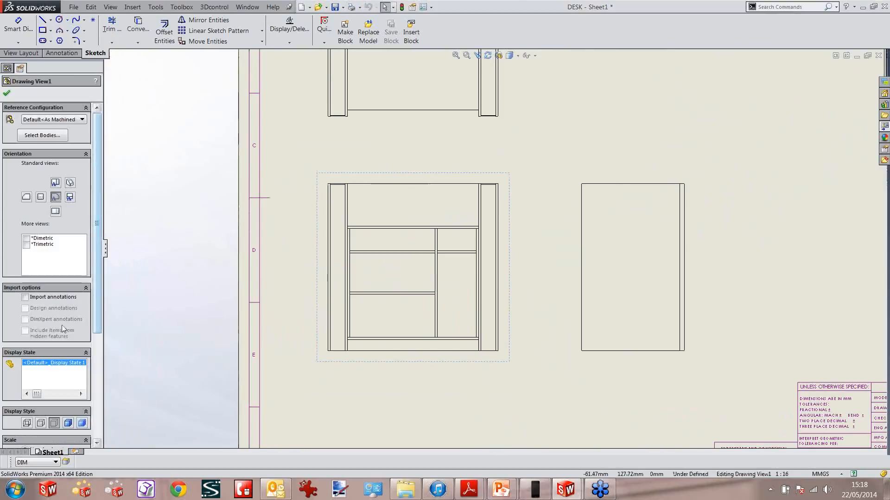
{"action": "left_click", "coordinate": [40, 423]}
{"action": "left_click", "coordinate": [338, 415]}
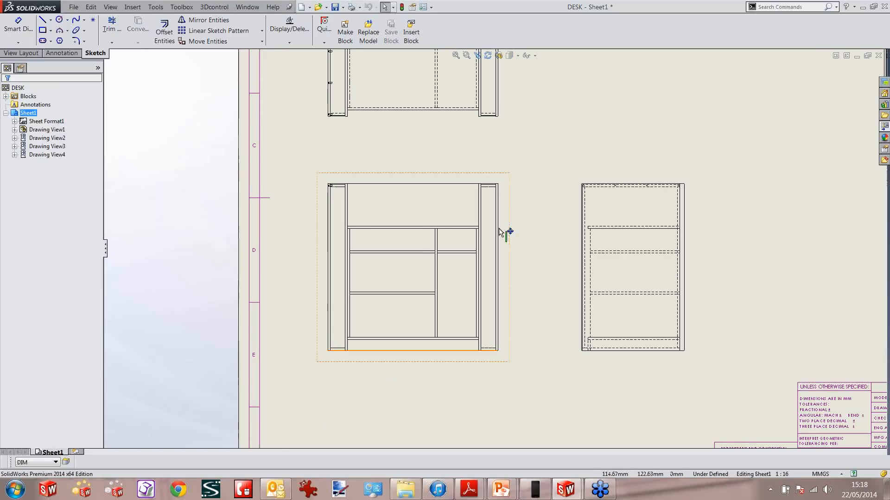
Set the isometric view's display style to Hidden Lines Removed.
{"action": "scroll", "coordinate": [551, 195], "scroll_direction": "up", "scroll_amount": 4}
{"action": "scroll", "coordinate": [552, 196], "scroll_direction": "down", "scroll_amount": 2}
{"action": "left_click", "coordinate": [588, 273]}
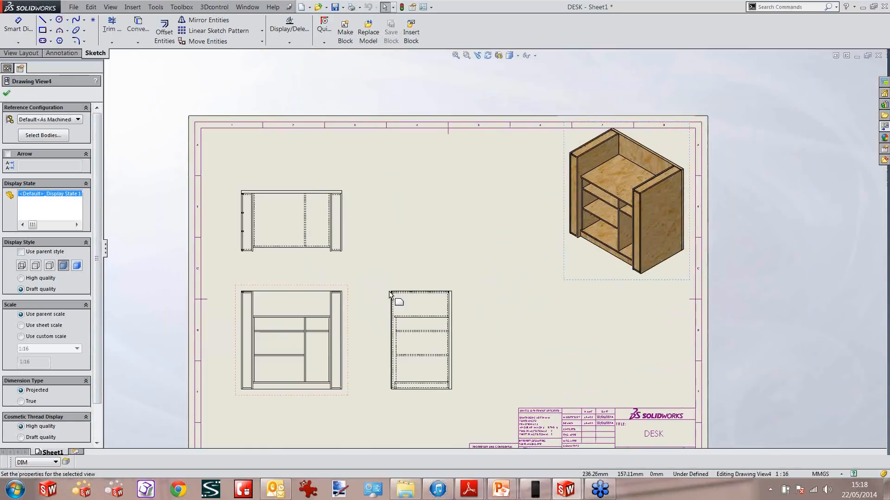
{"action": "left_click", "coordinate": [50, 266]}
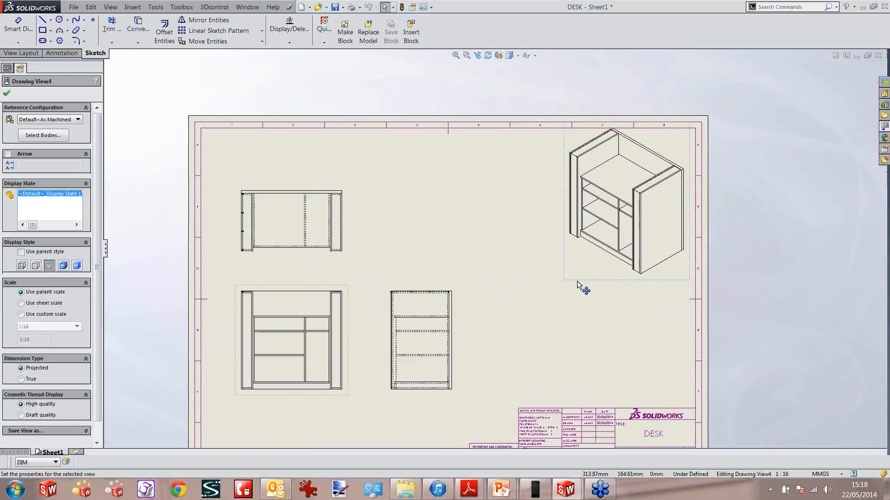
{"action": "left_click", "coordinate": [568, 343]}
Insert model item dimensions from the entire model into all views, including those not marked for drawing.
{"action": "scroll", "coordinate": [451, 351], "scroll_direction": "up", "scroll_amount": 2}
{"action": "scroll", "coordinate": [473, 345], "scroll_direction": "down", "scroll_amount": 2}
{"action": "left_click", "coordinate": [409, 168]}
{"action": "key", "text": "s"}
{"action": "left_click", "coordinate": [543, 189]}
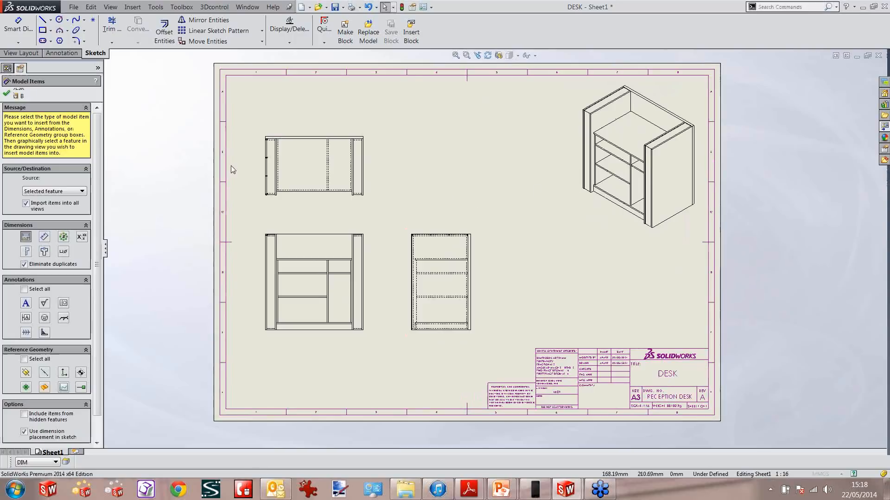
{"action": "left_click", "coordinate": [49, 191]}
{"action": "left_click", "coordinate": [45, 199]}
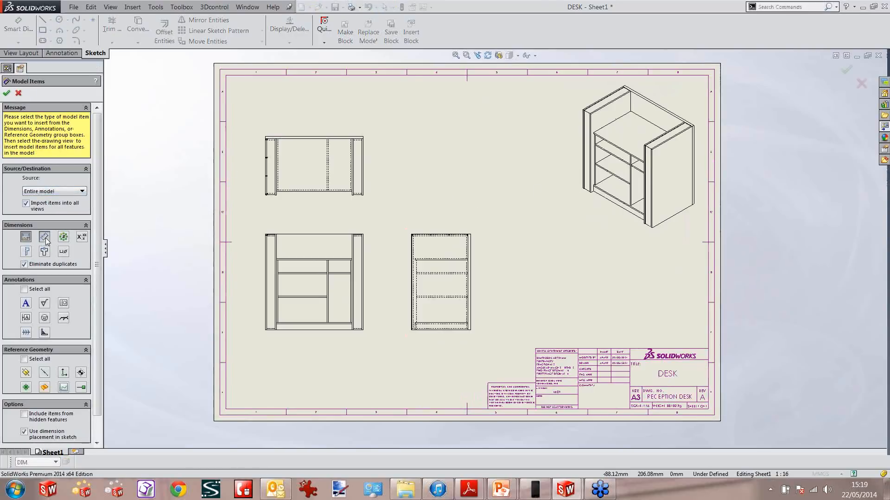
{"action": "scroll", "coordinate": [65, 412], "scroll_direction": "down", "scroll_amount": 2}
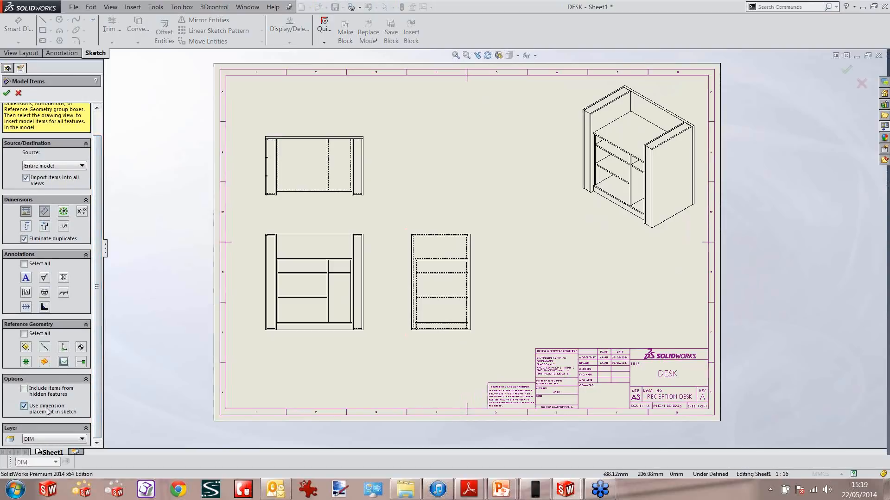
{"action": "left_click", "coordinate": [7, 94]}
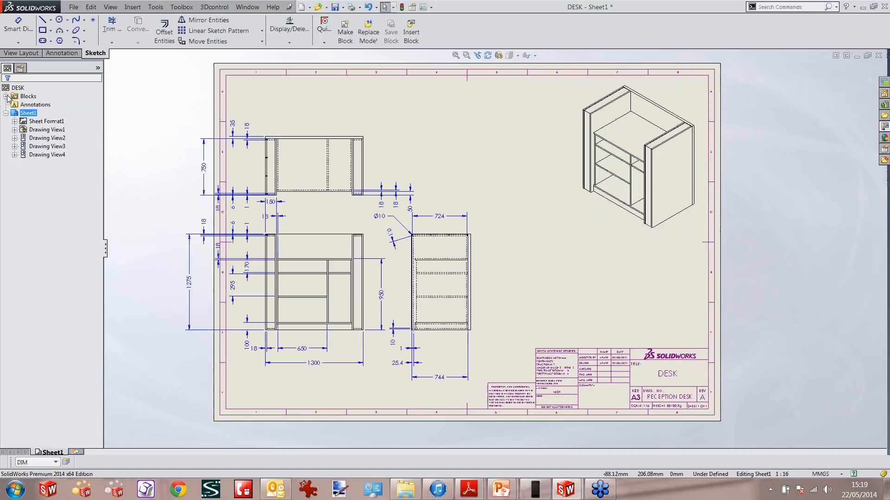
Delete the two 18 mm dimensions beside the top view and move the 50 mm dimension closer to the view.
{"action": "left_click", "coordinate": [368, 146]}
{"action": "scroll", "coordinate": [385, 189], "scroll_direction": "up", "scroll_amount": 2}
{"action": "scroll", "coordinate": [385, 188], "scroll_direction": "up", "scroll_amount": 2}
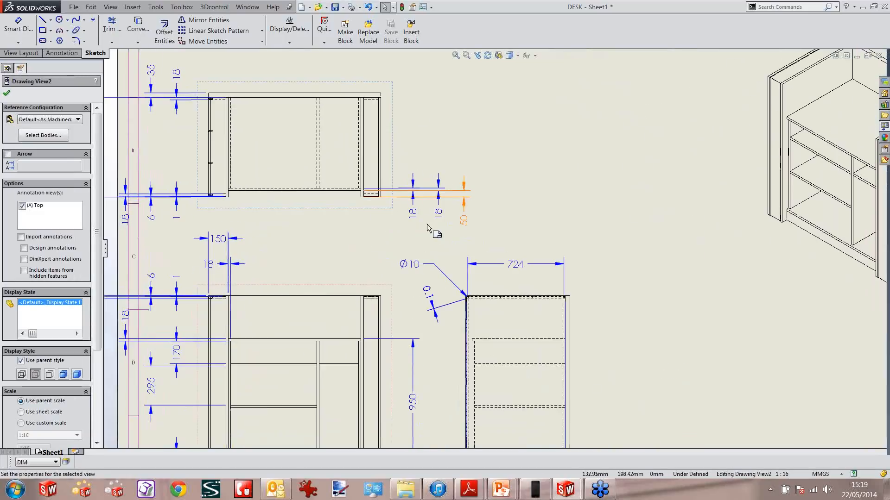
{"action": "left_click", "coordinate": [413, 217]}
{"action": "key", "text": "Delete"}
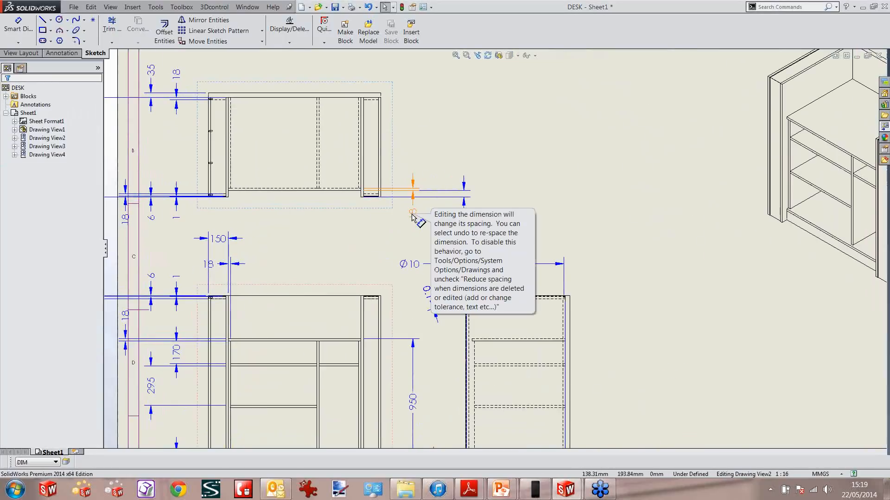
{"action": "left_click", "coordinate": [411, 215]}
{"action": "key", "text": "Delete"}
{"action": "left_click_drag", "start_coordinate": [461, 225], "coordinate": [411, 227]}
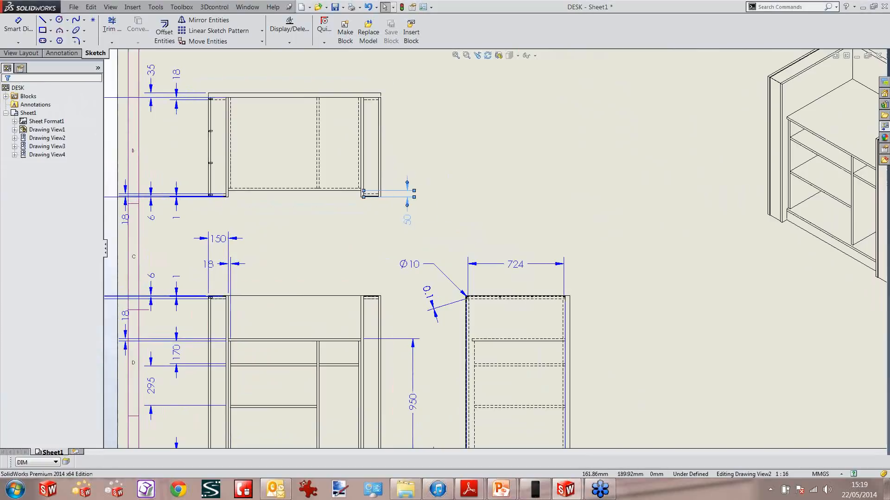
Delete the surplus 18, 6, 1 and 35 mm dimensions left of the top view, keeping the 750 mm dimension.
{"action": "scroll", "coordinate": [410, 226], "scroll_direction": "down", "scroll_amount": 2}
{"action": "scroll", "coordinate": [297, 213], "scroll_direction": "up", "scroll_amount": 3}
{"action": "left_click", "coordinate": [309, 255]}
{"action": "key", "text": "Delete"}
{"action": "left_click", "coordinate": [279, 254]}
{"action": "key", "text": "Delete"}
{"action": "left_click", "coordinate": [248, 257]}
{"action": "key", "text": "Delete"}
{"action": "left_click", "coordinate": [280, 76]}
{"action": "key", "text": "Delete"}
{"action": "left_click", "coordinate": [310, 80]}
{"action": "key", "text": "Delete"}
Delete the surplus 18, 6 and 1 mm dimensions near the upper left corner of the front view.
{"action": "scroll", "coordinate": [437, 287], "scroll_direction": "down", "scroll_amount": 2}
{"action": "scroll", "coordinate": [437, 287], "scroll_direction": "down", "scroll_amount": 3}
{"action": "scroll", "coordinate": [455, 316], "scroll_direction": "up", "scroll_amount": 4}
{"action": "left_click", "coordinate": [339, 265]}
{"action": "key", "text": "Delete"}
{"action": "left_click", "coordinate": [368, 219]}
{"action": "key", "text": "Delete"}
{"action": "left_click", "coordinate": [398, 218]}
{"action": "key", "text": "Delete"}
{"action": "left_click", "coordinate": [311, 212]}
{"action": "key", "text": "Delete"}
Delete the 18 mm dimension above the front view and the 0.1 dimension at the side view's upper corner.
{"action": "left_click", "coordinate": [466, 237]}
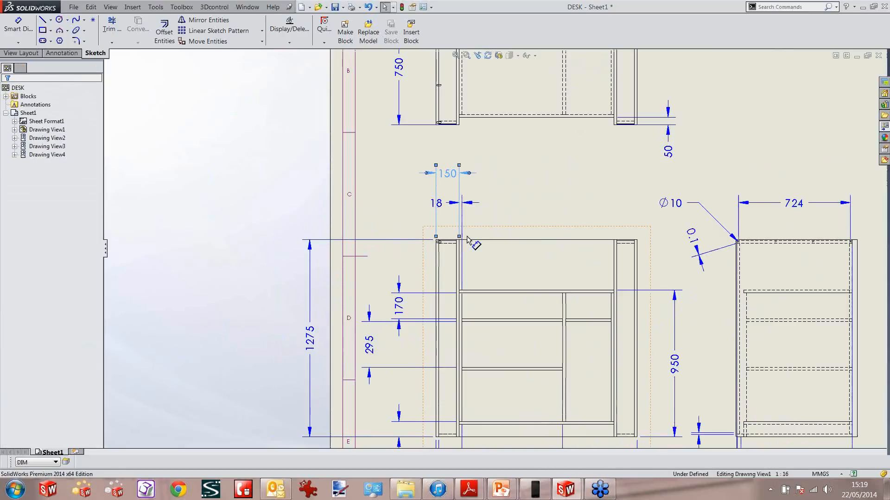
{"action": "left_click", "coordinate": [443, 204]}
{"action": "key", "text": "Delete"}
{"action": "left_click", "coordinate": [695, 241]}
{"action": "key", "text": "Delete"}
Delete the 1, 25.4 and 10 mm dimensions of the side view and the 18 mm dimension below the front view.
{"action": "scroll", "coordinate": [686, 357], "scroll_direction": "up", "scroll_amount": 3}
{"action": "scroll", "coordinate": [534, 329], "scroll_direction": "down", "scroll_amount": 3}
{"action": "left_click", "coordinate": [510, 332]}
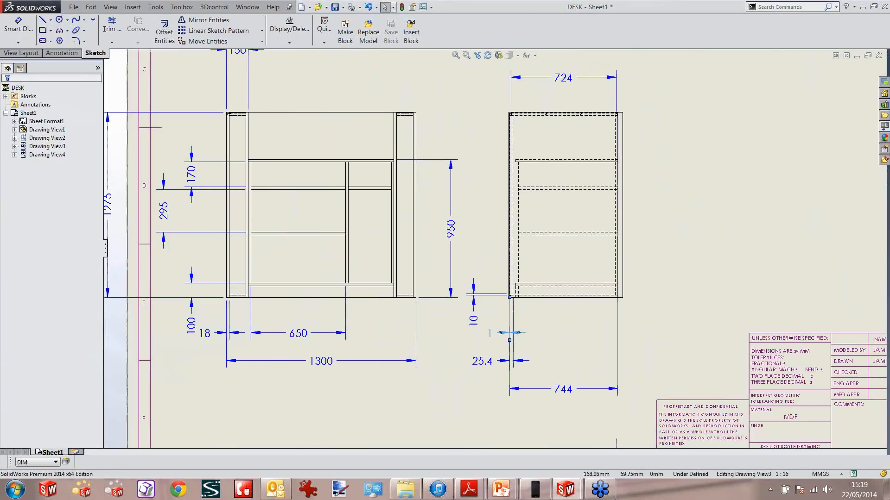
{"action": "left_click", "coordinate": [477, 365]}
{"action": "key", "text": "Delete"}
{"action": "left_click", "coordinate": [474, 320]}
{"action": "key", "text": "Delete"}
{"action": "left_click", "coordinate": [223, 335]}
{"action": "key", "text": "Delete"}
Move the front view's 295, 1275 and 1300 mm dimensions closer to the view.
{"action": "left_click_drag", "start_coordinate": [165, 213], "coordinate": [193, 212]}
{"action": "left_click_drag", "start_coordinate": [107, 210], "coordinate": [167, 208]}
{"action": "left_click_drag", "start_coordinate": [330, 366], "coordinate": [328, 361]}
{"action": "scroll", "coordinate": [522, 260], "scroll_direction": "up", "scroll_amount": 8}
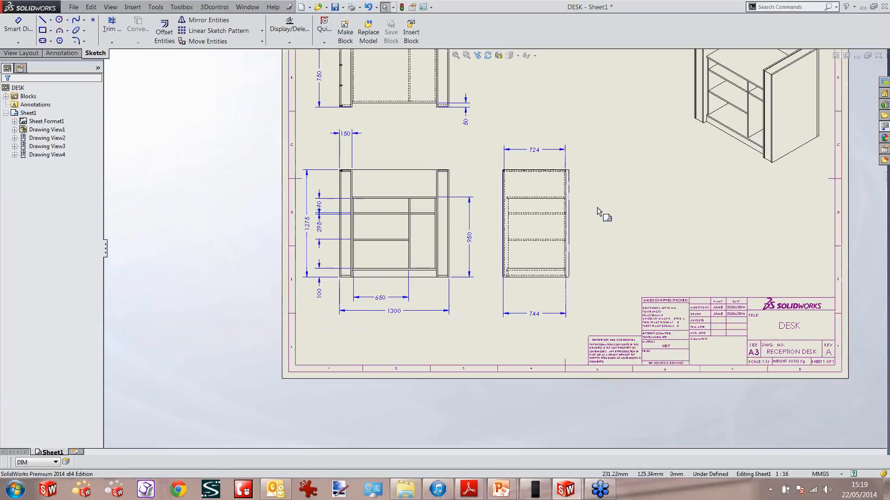
Create vertical section view A-A through the front view, place it right of the side view, and move its label closer.
{"action": "key", "text": "s"}
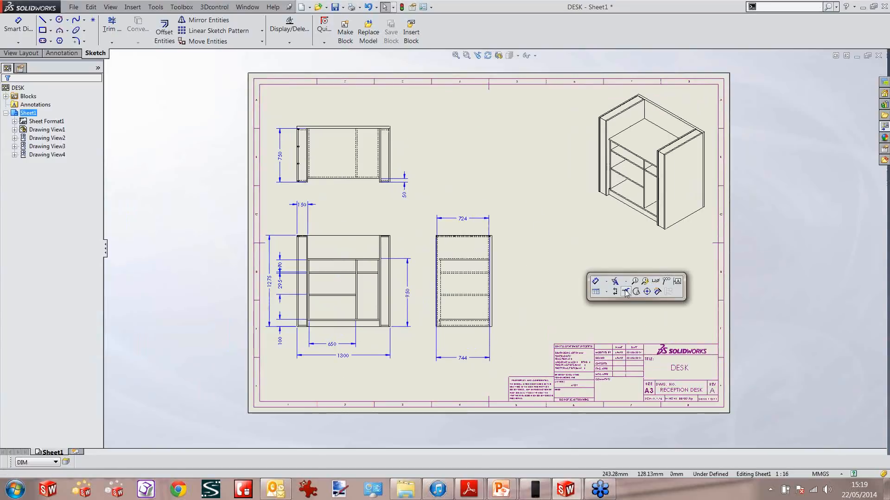
{"action": "left_click", "coordinate": [602, 291]}
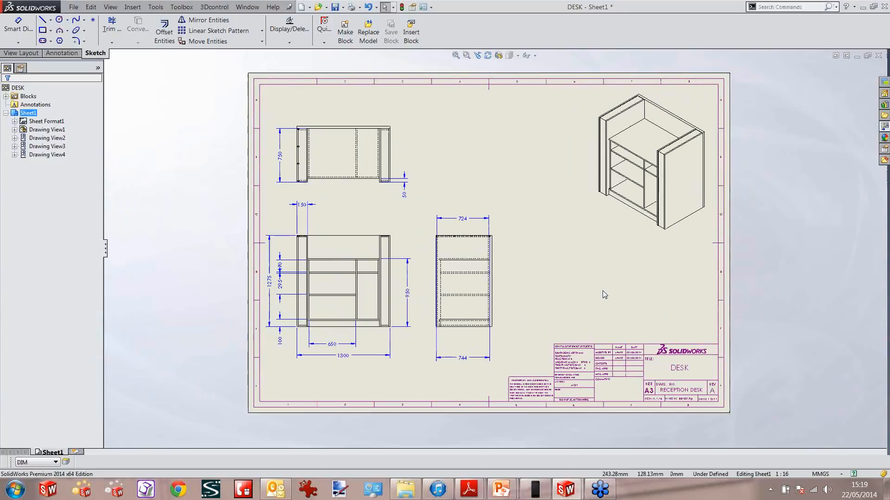
{"action": "left_click", "coordinate": [343, 236]}
{"action": "left_click", "coordinate": [313, 225]}
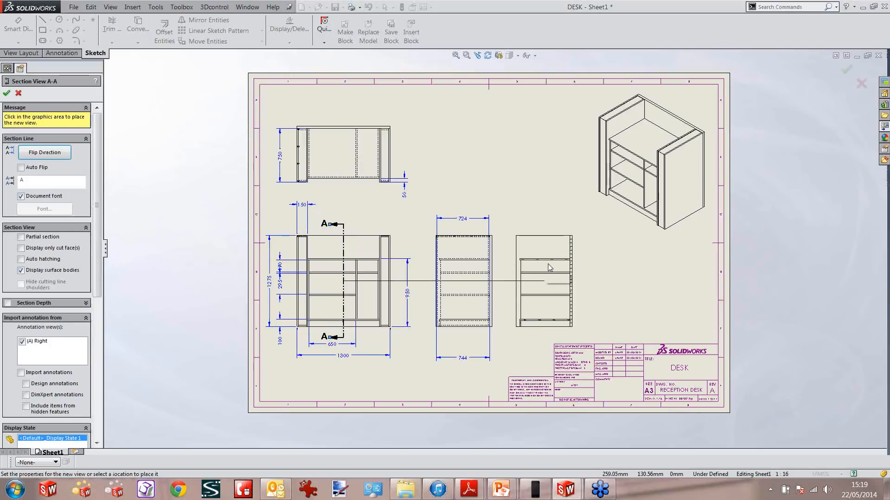
{"action": "left_click", "coordinate": [557, 290]}
{"action": "scroll", "coordinate": [581, 339], "scroll_direction": "down", "scroll_amount": 6}
{"action": "left_click_drag", "start_coordinate": [519, 339], "coordinate": [520, 325]}
{"action": "left_click", "coordinate": [631, 317]}
{"action": "key", "text": "f"}
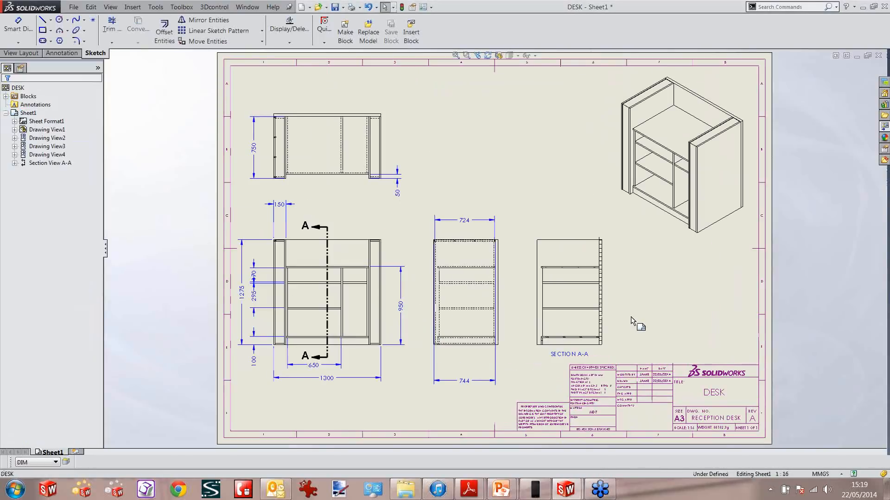
Create a circular detail view B of section A-A's lower left corner and place it right of the top view.
{"action": "left_click", "coordinate": [526, 214]}
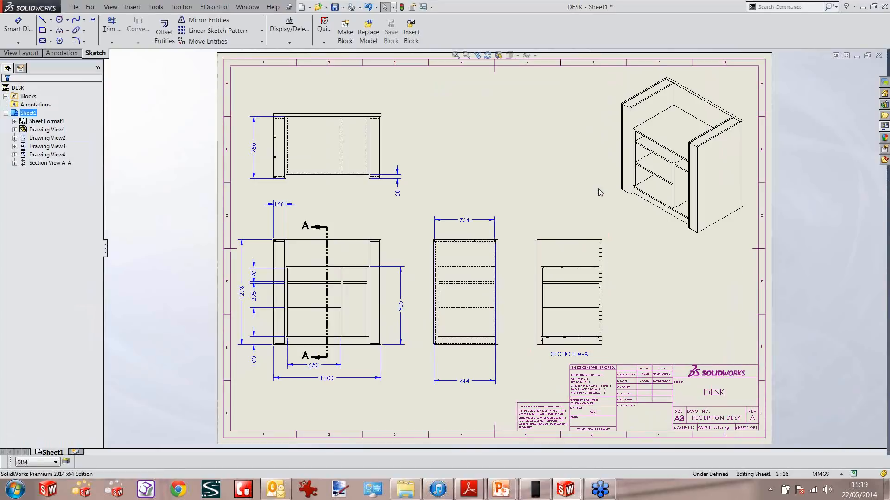
{"action": "right_click_drag", "start_coordinate": [600, 193], "coordinate": [596, 216]}
{"action": "scroll", "coordinate": [550, 316], "scroll_direction": "down", "scroll_amount": 12}
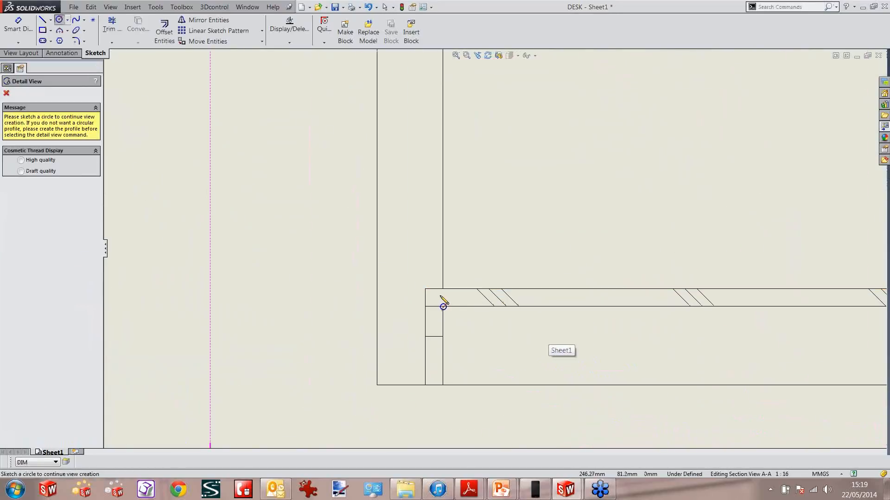
{"action": "left_click", "coordinate": [433, 299]}
{"action": "left_click", "coordinate": [500, 216]}
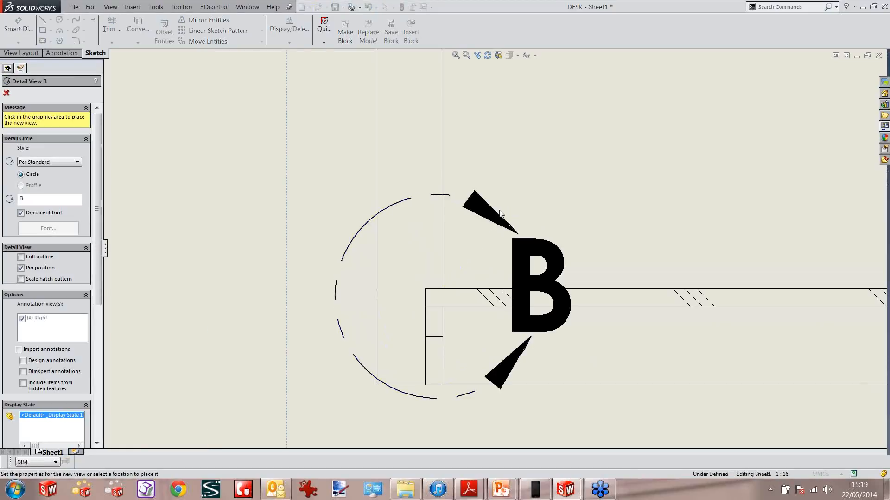
{"action": "scroll", "coordinate": [499, 213], "scroll_direction": "up", "scroll_amount": 10}
{"action": "left_click", "coordinate": [422, 123]}
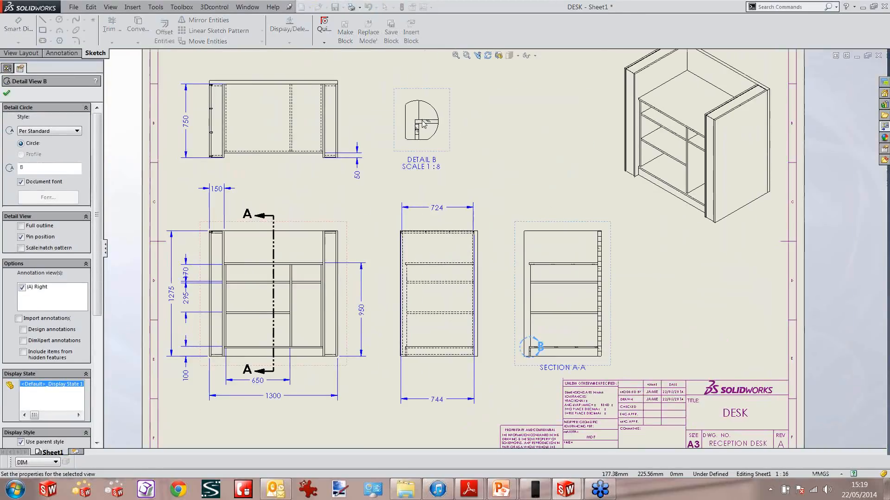
Set detail view B to the With Leader style with a full outline and a custom scale of 1:4.
{"action": "left_click", "coordinate": [48, 131]}
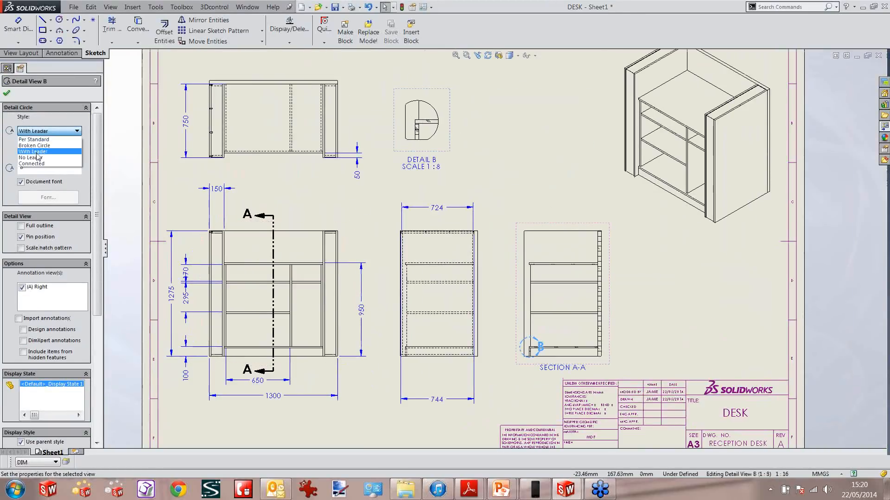
{"action": "left_click", "coordinate": [37, 154]}
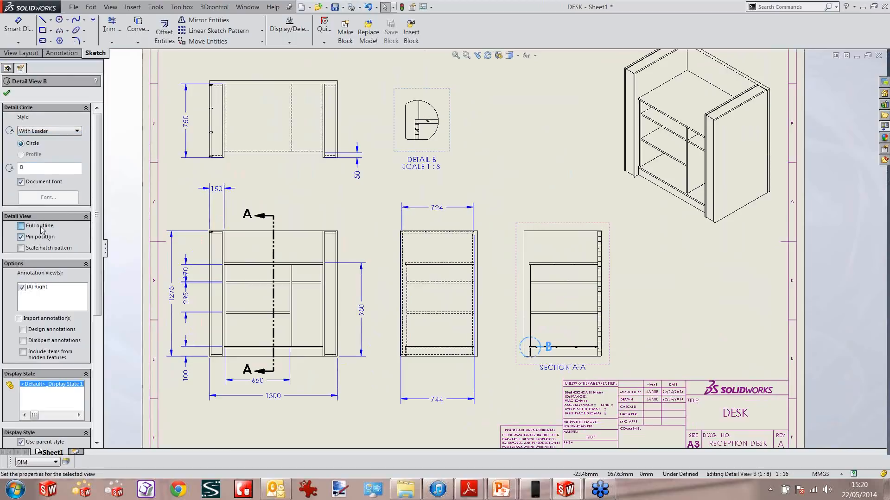
{"action": "left_click", "coordinate": [21, 226]}
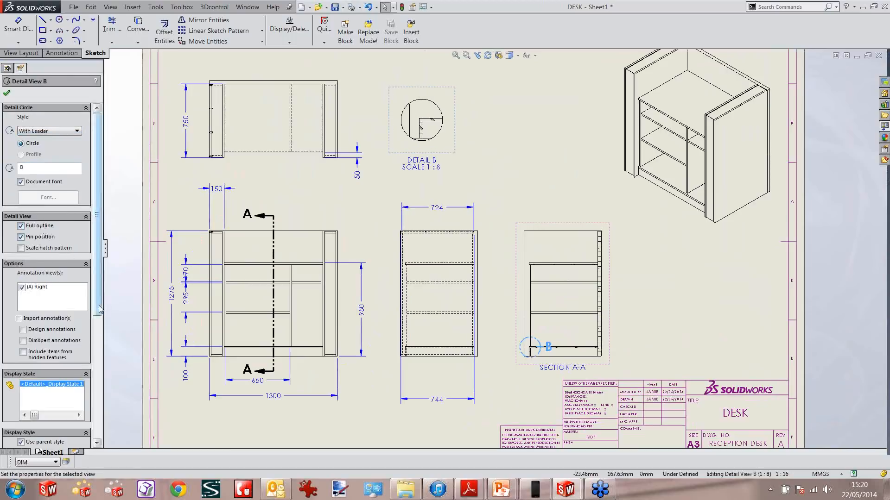
{"action": "scroll", "coordinate": [99, 310], "scroll_direction": "down", "scroll_amount": 5}
{"action": "left_click", "coordinate": [36, 412]}
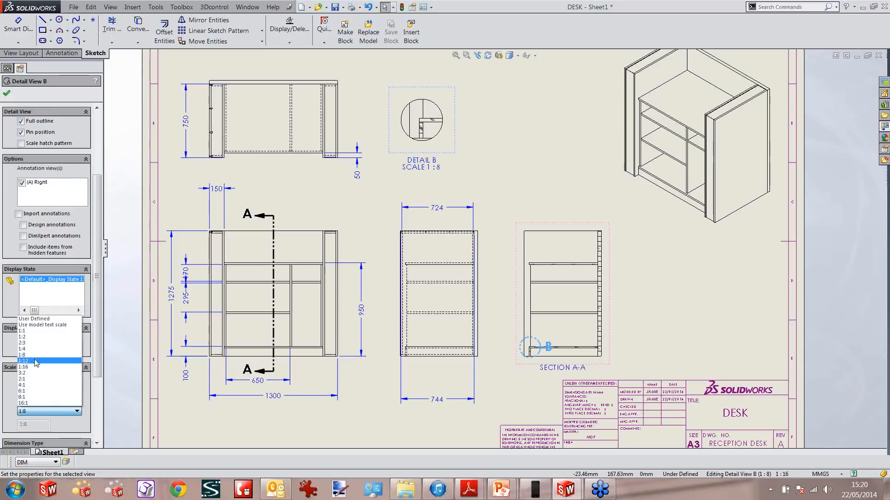
{"action": "left_click", "coordinate": [37, 349]}
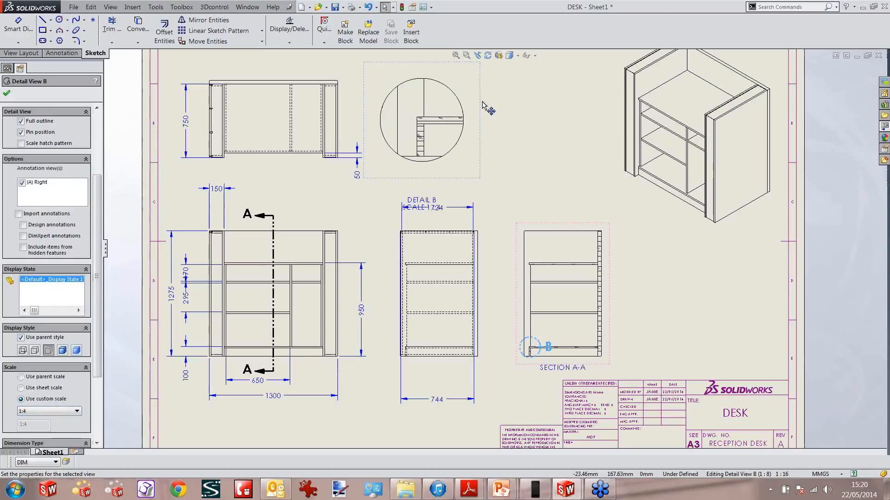
Move detail view B and its label clear of the side view, and place the B callout left of section A-A.
{"action": "left_click_drag", "start_coordinate": [480, 106], "coordinate": [498, 92]}
{"action": "left_click_drag", "start_coordinate": [437, 186], "coordinate": [439, 157]}
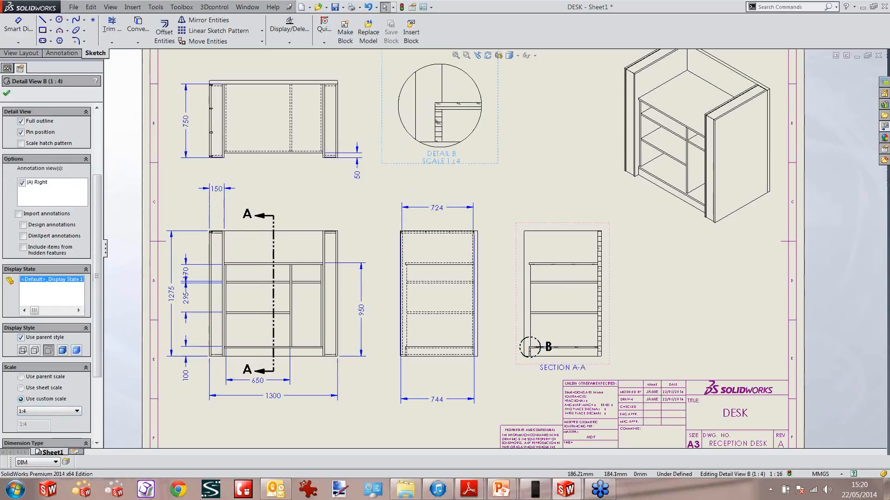
{"action": "left_click", "coordinate": [499, 251]}
{"action": "scroll", "coordinate": [557, 352], "scroll_direction": "down", "scroll_amount": 3}
{"action": "left_click_drag", "start_coordinate": [519, 317], "coordinate": [443, 356]}
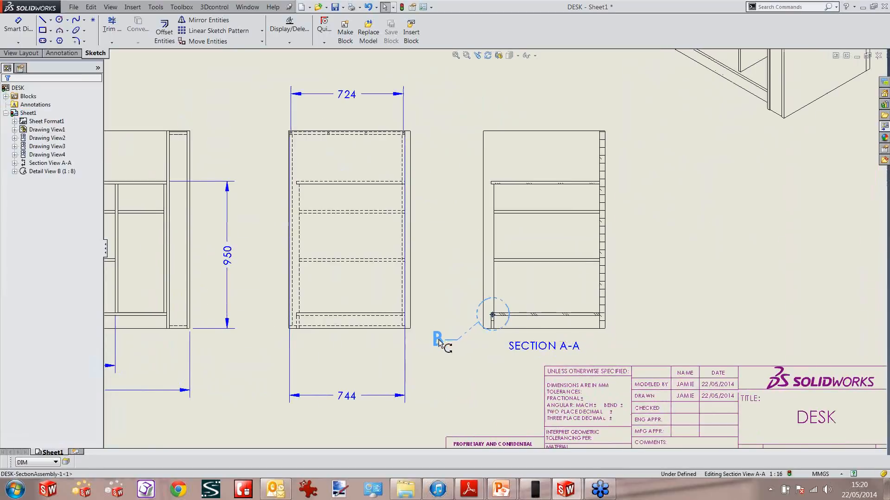
{"action": "left_click", "coordinate": [512, 384]}
{"action": "scroll", "coordinate": [494, 344], "scroll_direction": "up", "scroll_amount": 3}
Create detail view C of the front view's upper left corner with a radius of about 70 mm, placed right of detail B.
{"action": "key", "text": "s"}
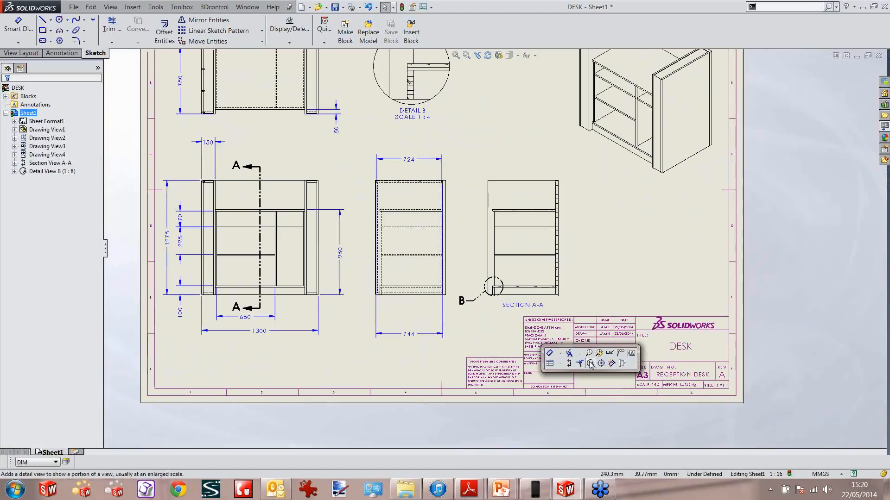
{"action": "left_click", "coordinate": [590, 364]}
{"action": "scroll", "coordinate": [314, 200], "scroll_direction": "down", "scroll_amount": 3}
{"action": "scroll", "coordinate": [389, 195], "scroll_direction": "up", "scroll_amount": 2}
{"action": "scroll", "coordinate": [239, 188], "scroll_direction": "down", "scroll_amount": 10}
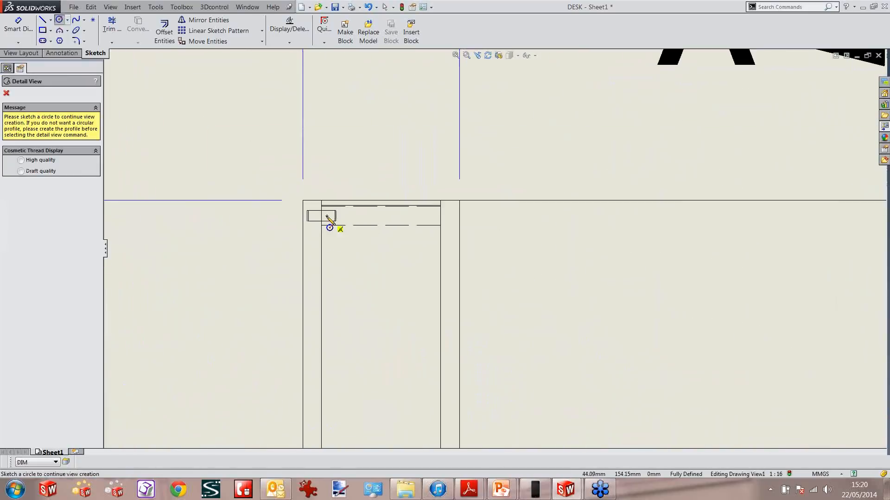
{"action": "left_click", "coordinate": [323, 215]}
{"action": "left_click", "coordinate": [369, 167]}
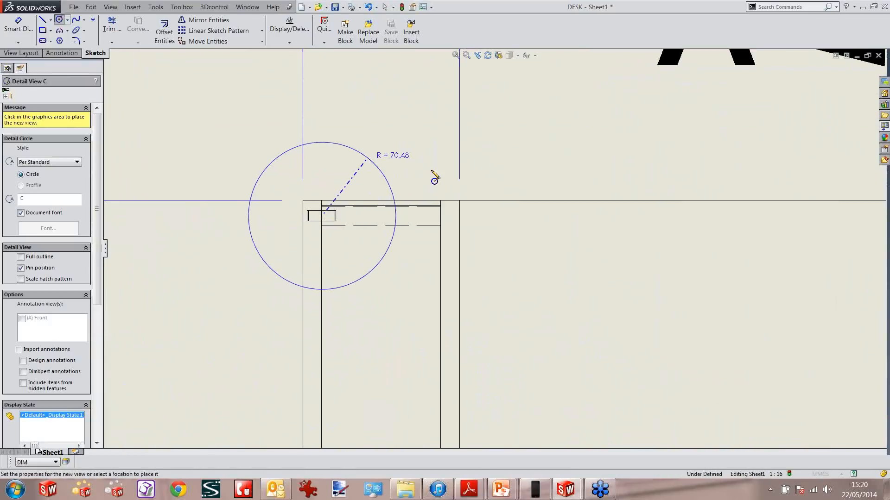
{"action": "scroll", "coordinate": [510, 209], "scroll_direction": "up", "scroll_amount": 4}
{"action": "scroll", "coordinate": [583, 195], "scroll_direction": "up", "scroll_amount": 5}
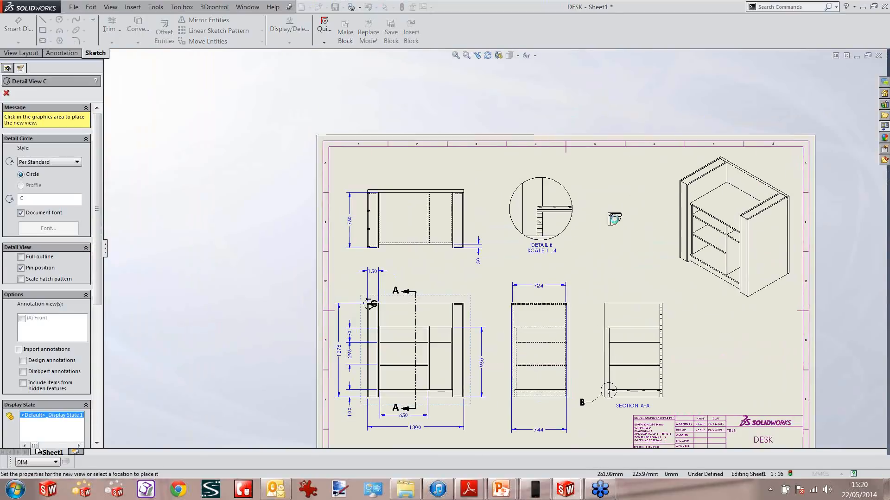
{"action": "left_click", "coordinate": [614, 220]}
Set detail view C to the With Leader style with a full outline and a custom scale of 1:4.
{"action": "left_click", "coordinate": [48, 131]}
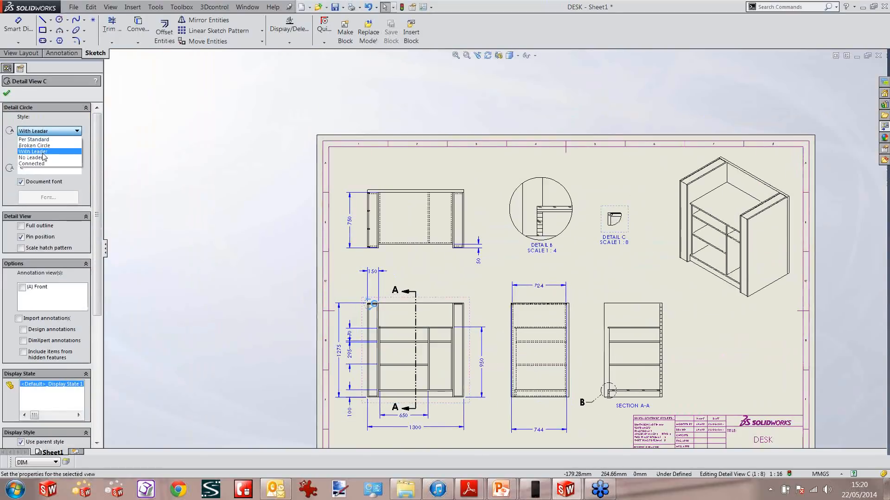
{"action": "left_click", "coordinate": [43, 151]}
{"action": "left_click", "coordinate": [39, 226]}
{"action": "left_click_drag", "start_coordinate": [98, 220], "coordinate": [98, 324]}
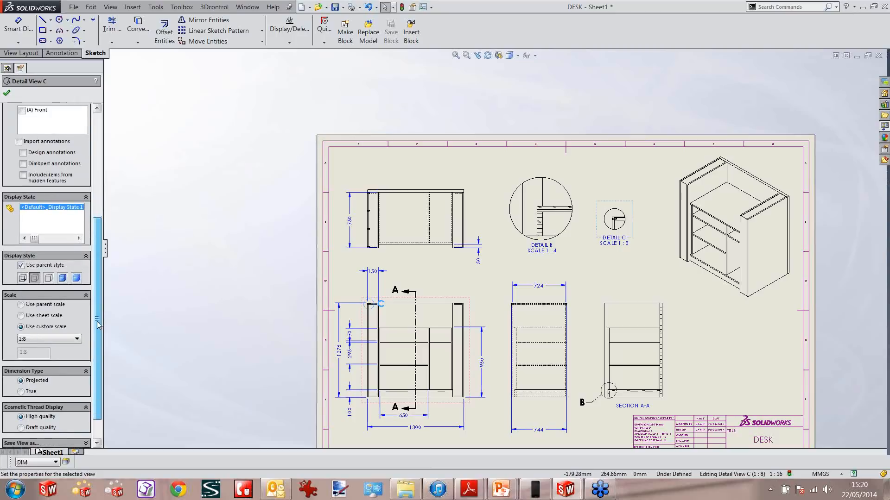
{"action": "left_click", "coordinate": [32, 338]}
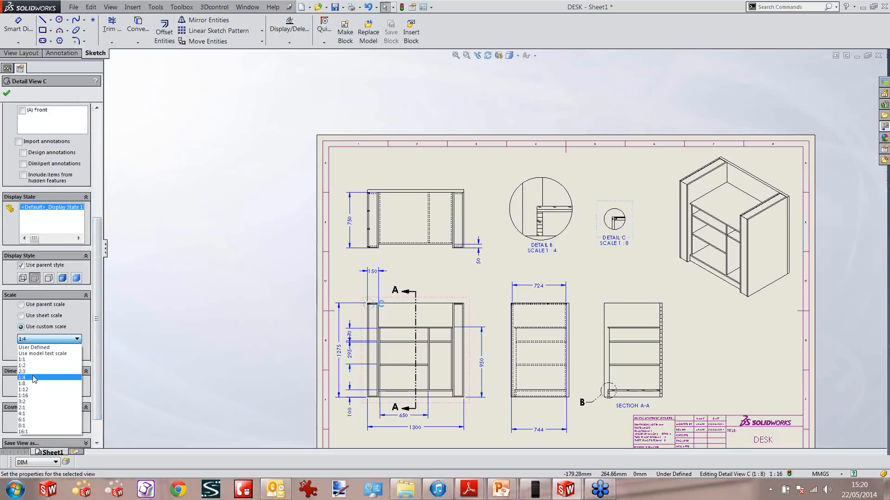
{"action": "left_click", "coordinate": [22, 378]}
Reposition detail view C beside detail B and move its label closer beneath the circle.
{"action": "left_click", "coordinate": [556, 213]}
{"action": "scroll", "coordinate": [619, 227], "scroll_direction": "up", "scroll_amount": 3}
{"action": "left_click_drag", "start_coordinate": [588, 165], "coordinate": [588, 147]}
{"action": "left_click_drag", "start_coordinate": [589, 267], "coordinate": [592, 247]}
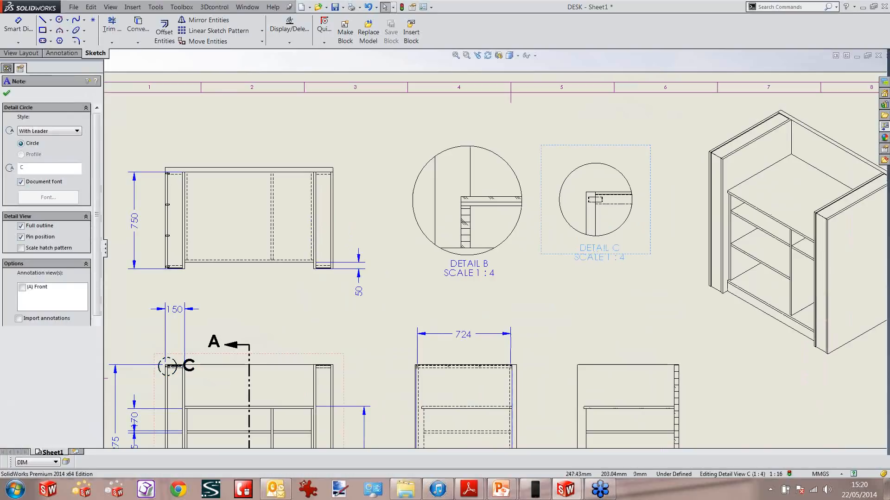
{"action": "left_click", "coordinate": [608, 305]}
{"action": "key", "text": "f"}
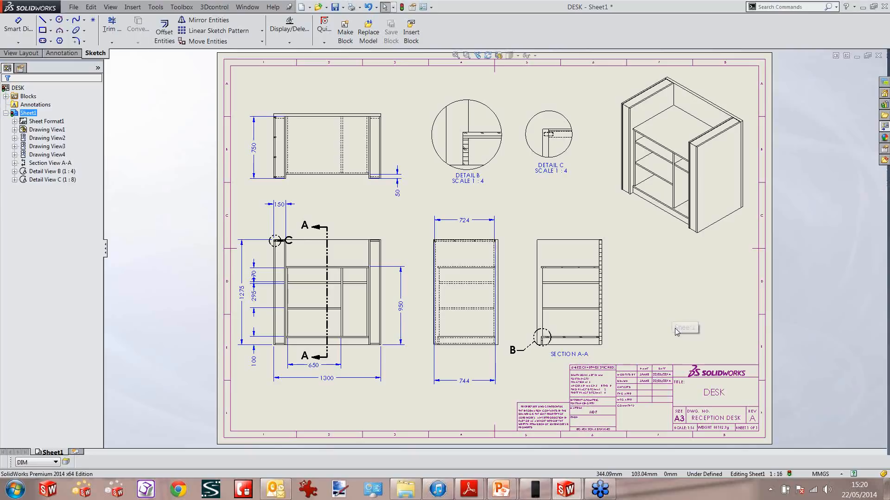
Insert a weldment cut list table based on the isometric view and place it right of section view A-A.
{"action": "right_click", "coordinate": [647, 300]}
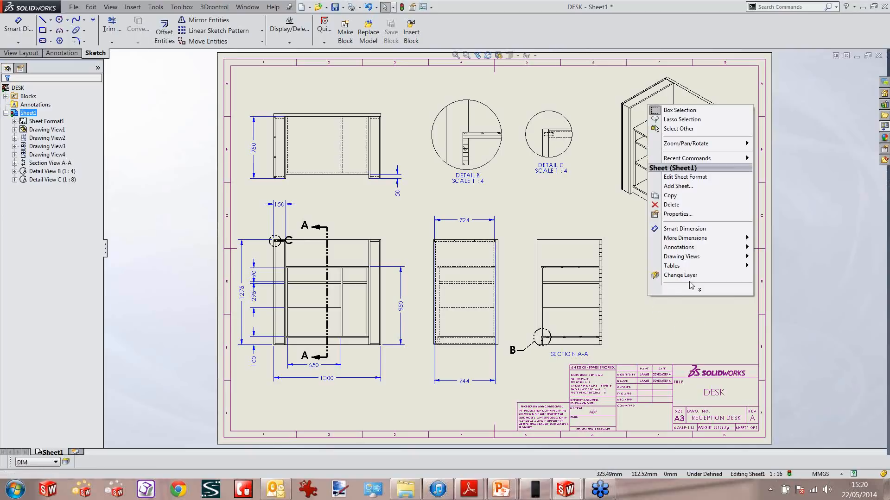
{"action": "mouse_move", "coordinate": [695, 266]}
{"action": "left_click", "coordinate": [790, 303]}
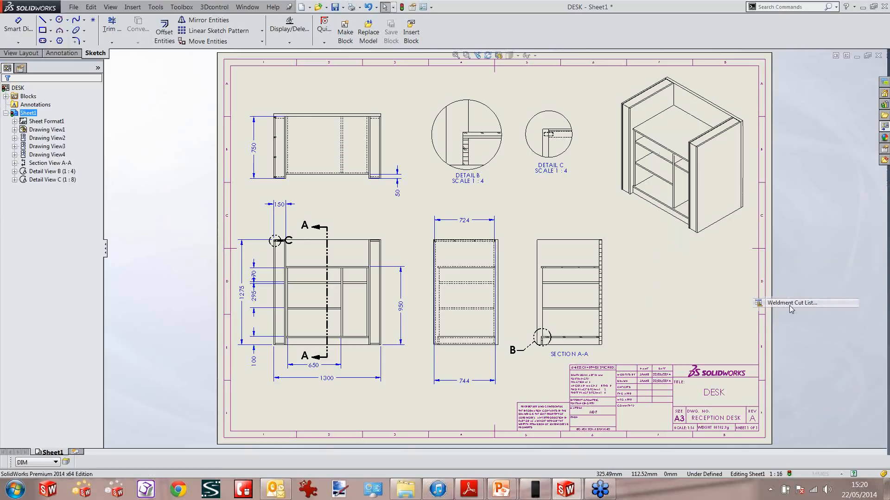
{"action": "left_click", "coordinate": [643, 201]}
{"action": "left_click", "coordinate": [7, 93]}
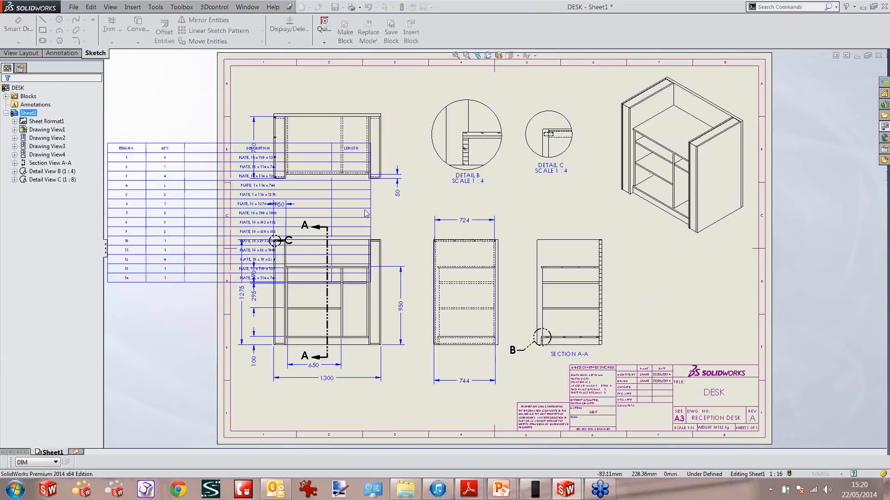
{"action": "left_click", "coordinate": [637, 258]}
Place the weldment cut list table beneath the isometric view and delete its LENGTH column.
{"action": "scroll", "coordinate": [736, 325], "scroll_direction": "up", "scroll_amount": 1}
{"action": "scroll", "coordinate": [735, 324], "scroll_direction": "up", "scroll_amount": 2}
{"action": "scroll", "coordinate": [735, 324], "scroll_direction": "down", "scroll_amount": 5}
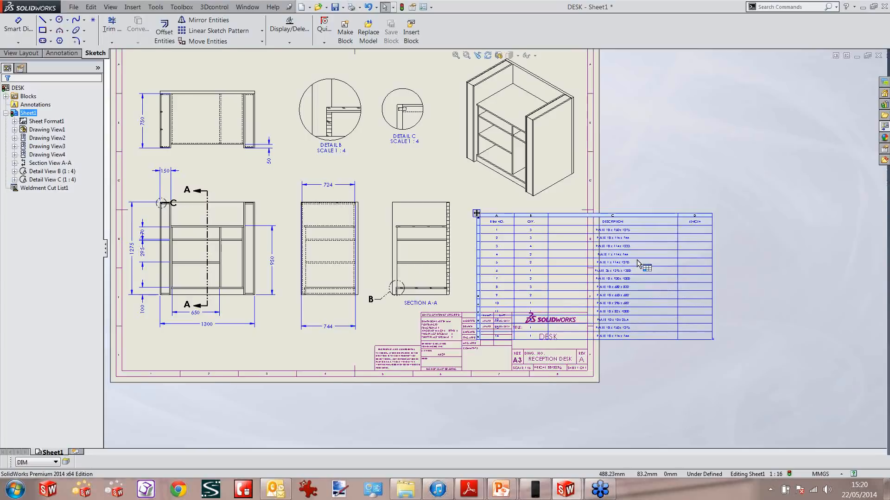
{"action": "left_click", "coordinate": [708, 197]}
{"action": "right_click", "coordinate": [707, 200]}
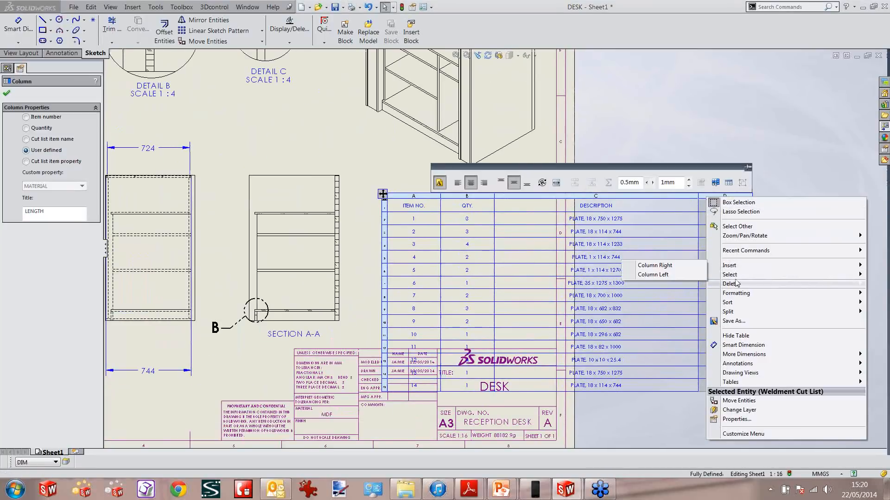
{"action": "mouse_move", "coordinate": [736, 287]}
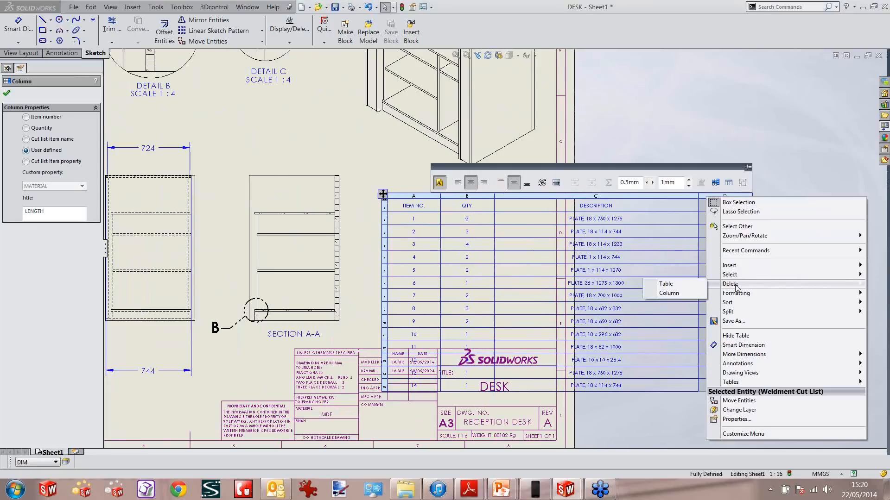
{"action": "left_click", "coordinate": [673, 293]}
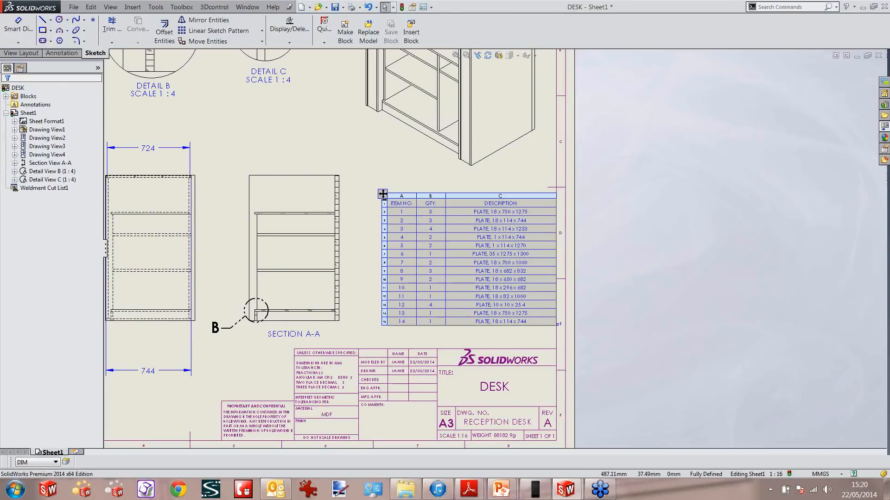
Move the cut list table into the space between the isometric view and title block, clear of the sheet border.
{"action": "left_click", "coordinate": [392, 206]}
{"action": "left_click_drag", "start_coordinate": [375, 186], "coordinate": [372, 182]}
{"action": "left_click", "coordinate": [688, 150]}
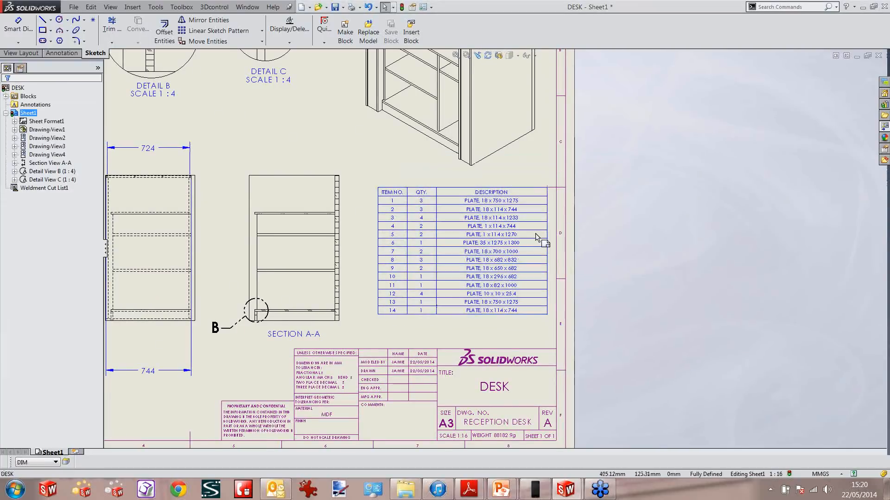
{"action": "scroll", "coordinate": [474, 228], "scroll_direction": "down", "scroll_amount": 5}
{"action": "scroll", "coordinate": [473, 228], "scroll_direction": "down", "scroll_amount": 1}
{"action": "left_click", "coordinate": [365, 164]}
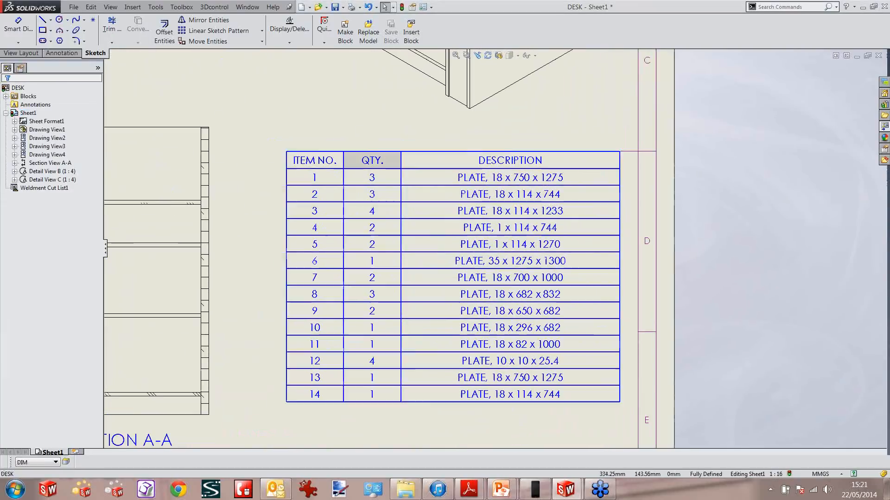
{"action": "left_click", "coordinate": [638, 217]}
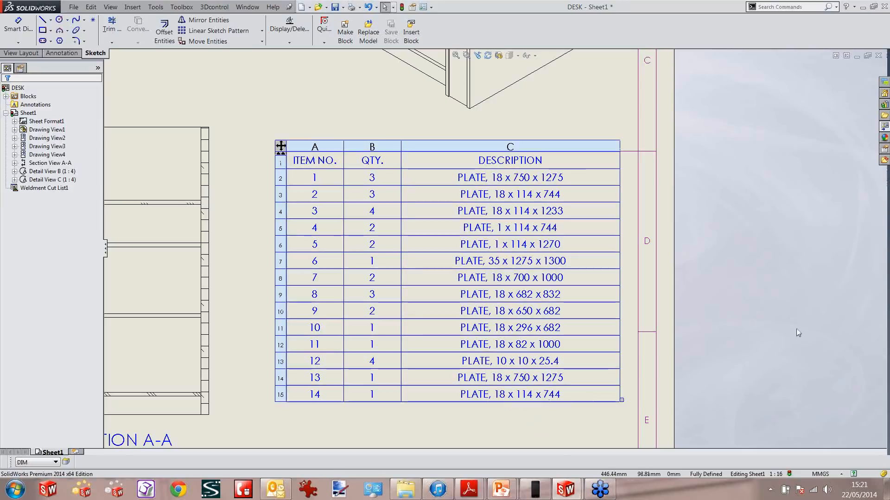
{"action": "left_click_drag", "start_coordinate": [281, 146], "coordinate": [268, 154]}
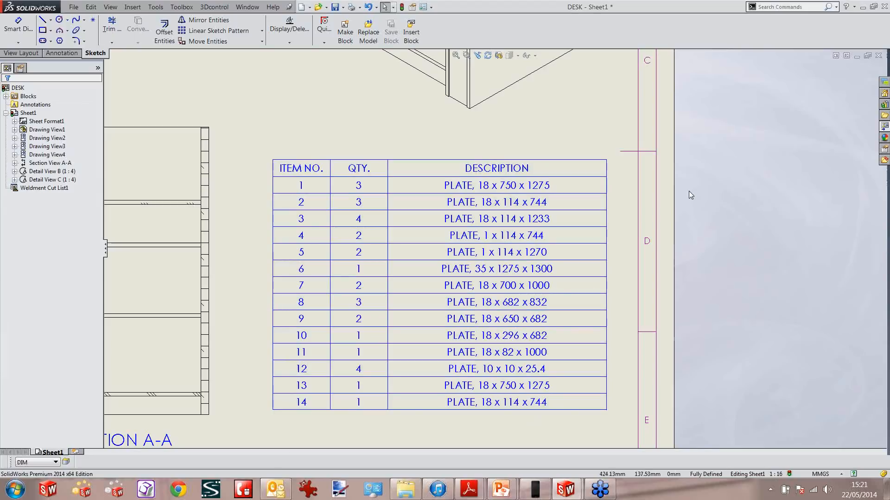
Auto-balloon the isometric view with leaders attached to faces, and move balloon 11 off the cut list table.
{"action": "scroll", "coordinate": [685, 190], "scroll_direction": "down", "scroll_amount": 7}
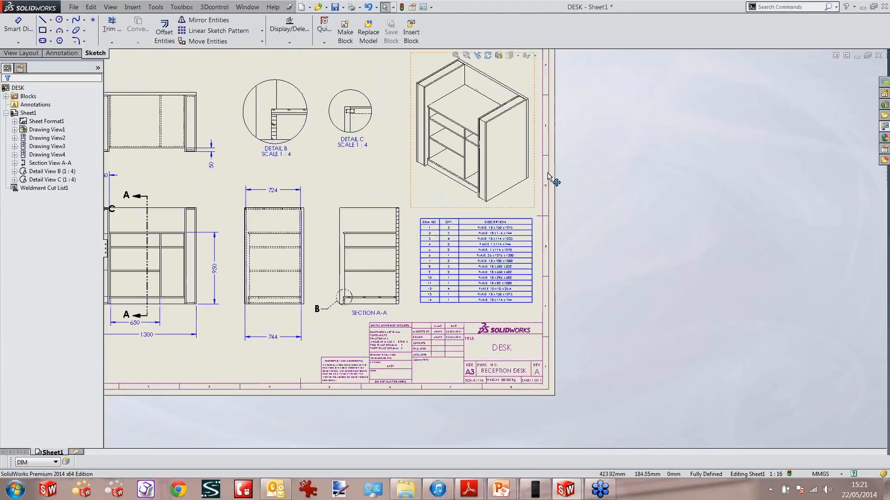
{"action": "scroll", "coordinate": [560, 176], "scroll_direction": "up", "scroll_amount": 1}
{"action": "scroll", "coordinate": [512, 139], "scroll_direction": "up", "scroll_amount": 3}
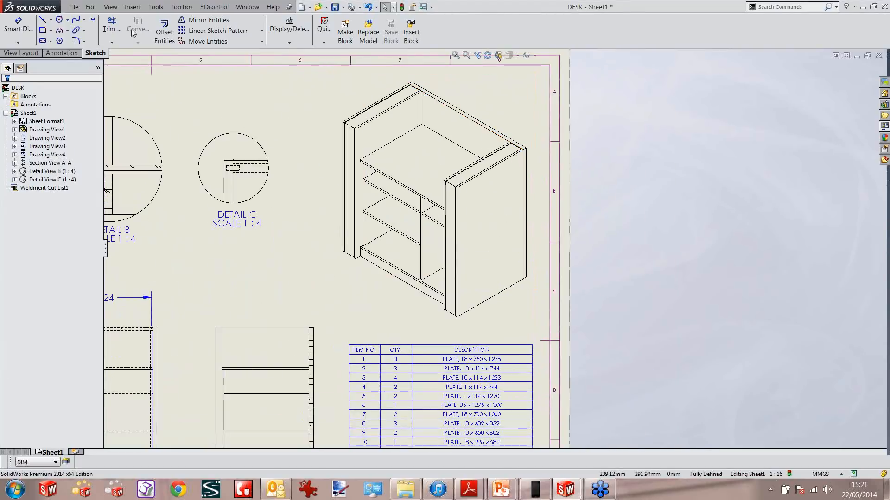
{"action": "left_click", "coordinate": [63, 53]}
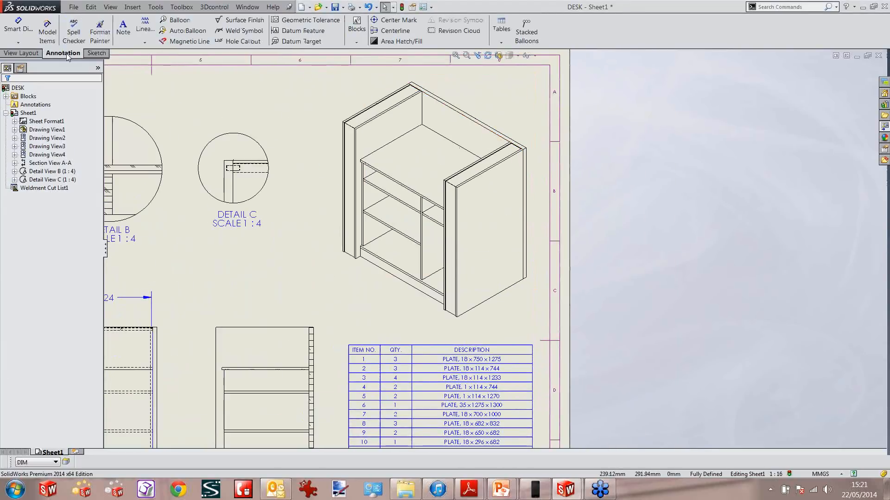
{"action": "left_click", "coordinate": [185, 31]}
{"action": "left_click", "coordinate": [354, 95]}
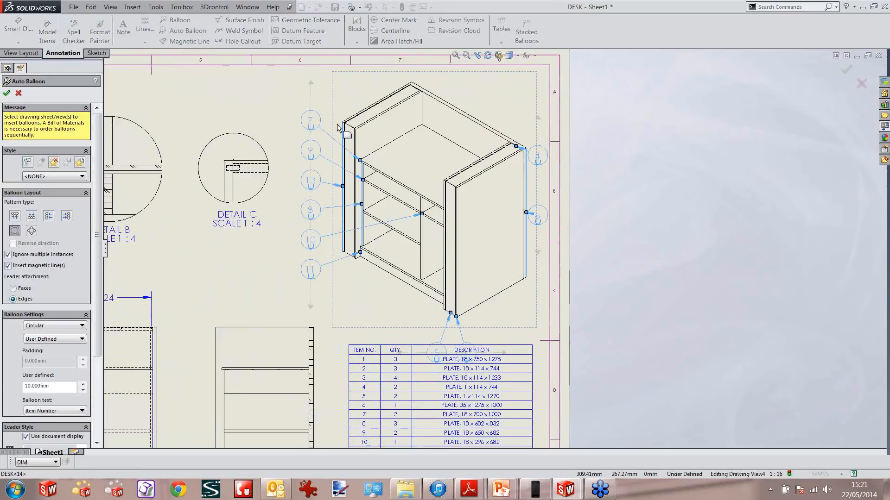
{"action": "left_click", "coordinate": [26, 289]}
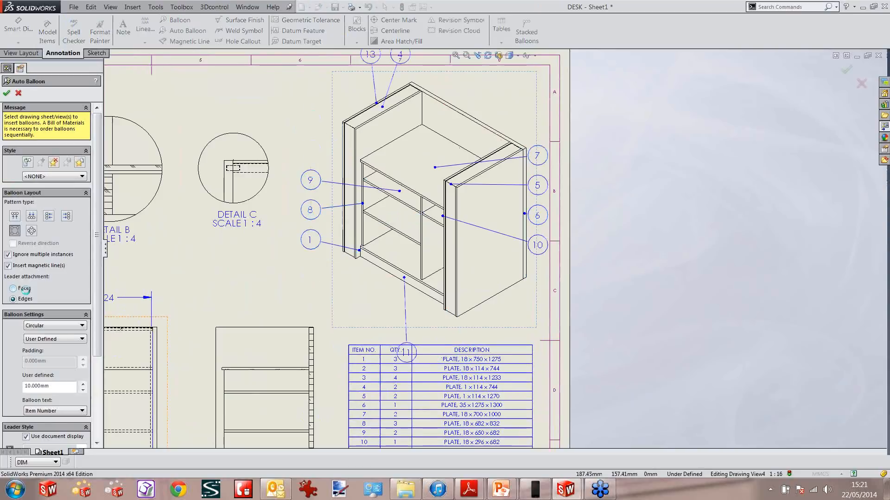
{"action": "left_click", "coordinate": [846, 69]}
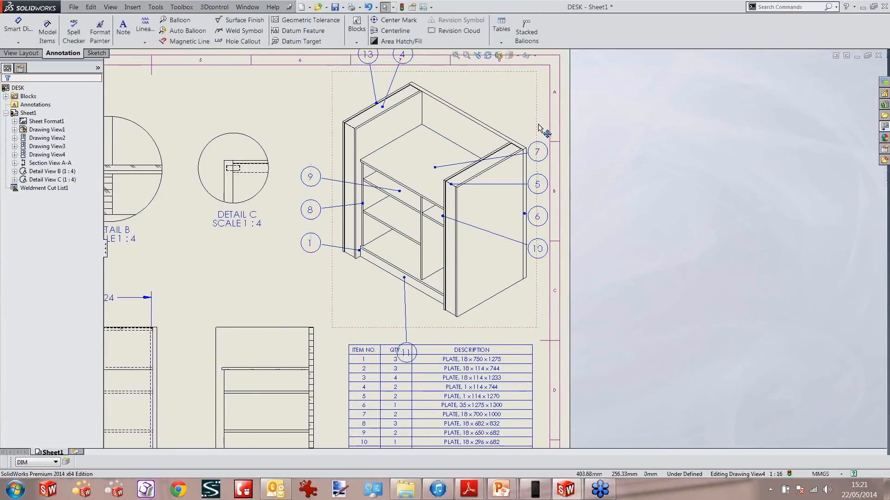
{"action": "left_click_drag", "start_coordinate": [392, 357], "coordinate": [364, 319]}
{"action": "left_click", "coordinate": [655, 244]}
Examine the title block's material, name, date, title, scale and weight entries, and return to the full sheet.
{"action": "scroll", "coordinate": [655, 243], "scroll_direction": "up", "scroll_amount": 5}
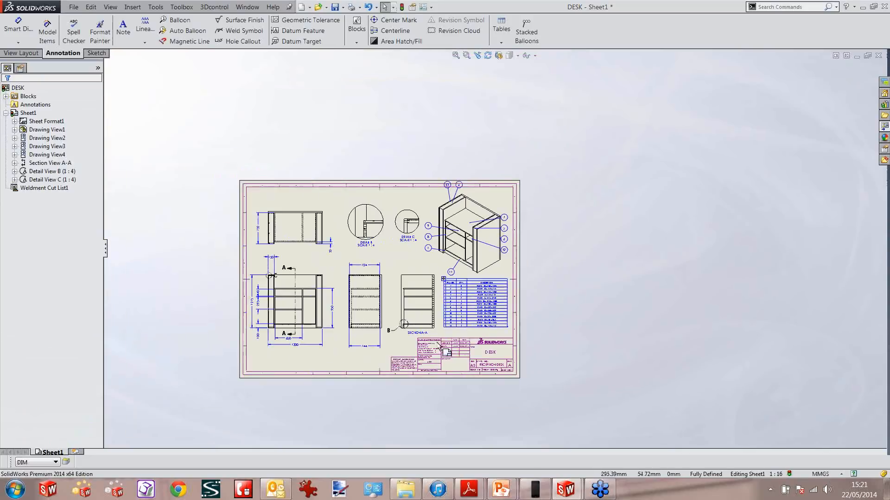
{"action": "scroll", "coordinate": [442, 350], "scroll_direction": "down", "scroll_amount": 1}
{"action": "key", "text": "f"}
{"action": "scroll", "coordinate": [552, 313], "scroll_direction": "down", "scroll_amount": 6}
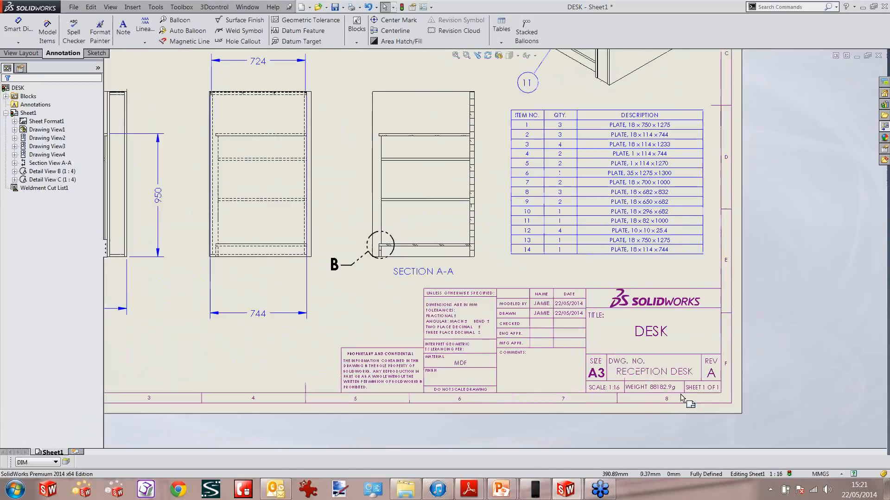
{"action": "scroll", "coordinate": [553, 313], "scroll_direction": "down", "scroll_amount": 1}
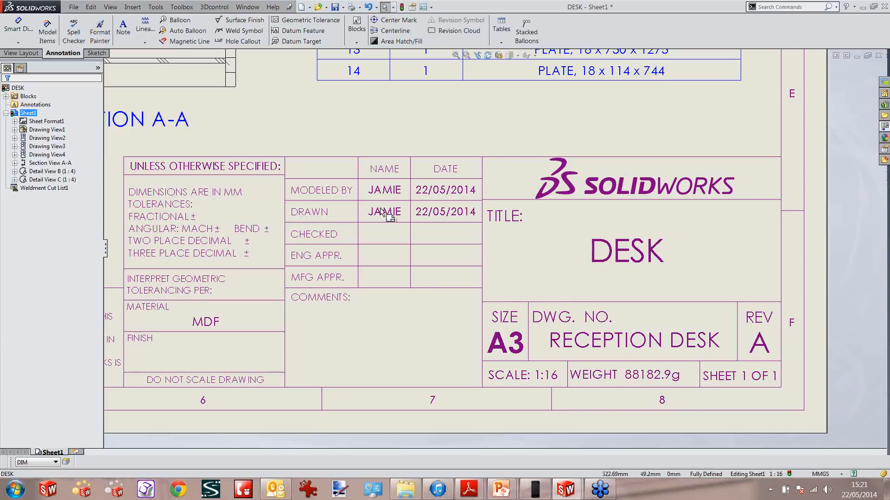
{"action": "key", "text": "f"}
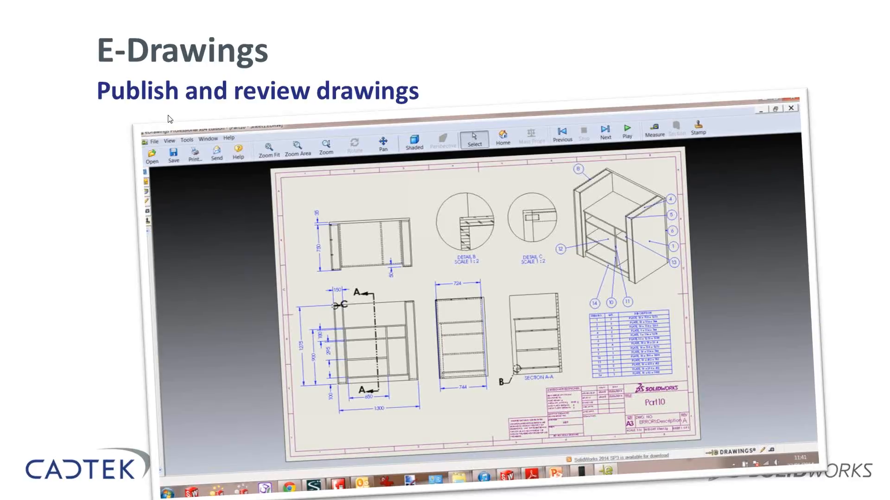
Publish the desk drawing to eDrawings and maximize the eDrawings window.
{"action": "key", "text": "super+Tab"}
{"action": "left_click", "coordinate": [74, 7]}
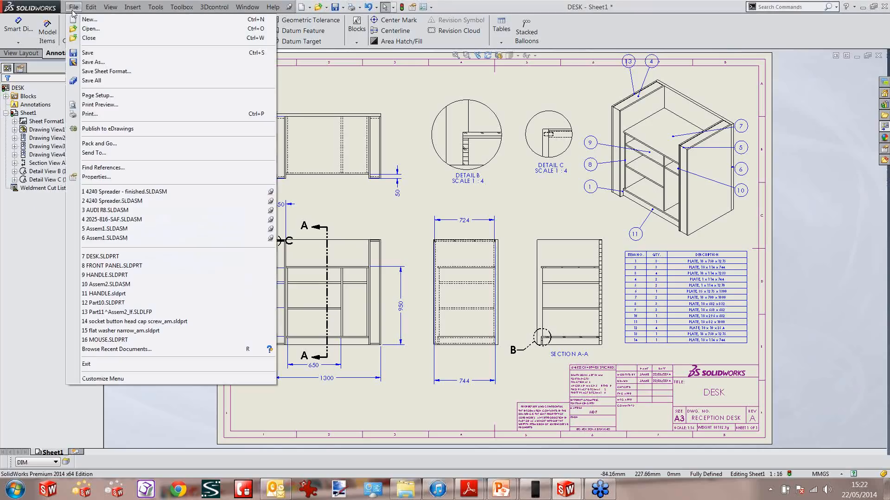
{"action": "left_click", "coordinate": [109, 130]}
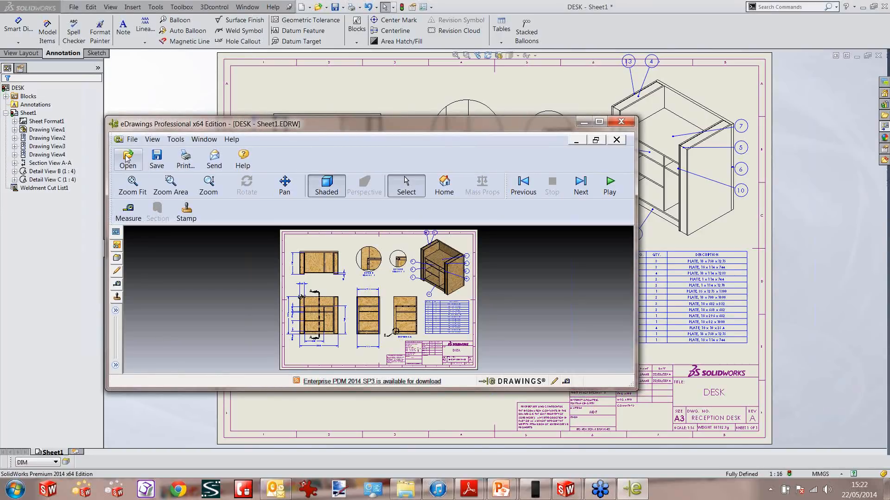
{"action": "left_click", "coordinate": [599, 122]}
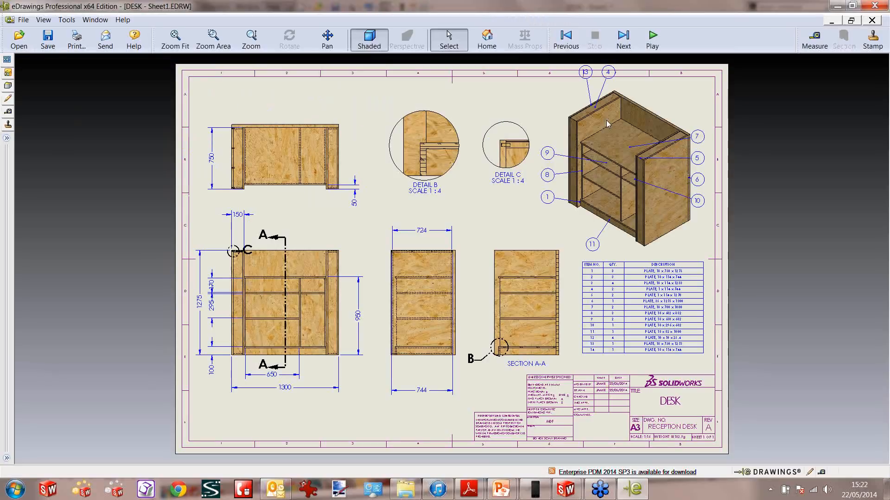
Try the shaded display on and off and leave the drawing views unshaded.
{"action": "left_click", "coordinate": [372, 47]}
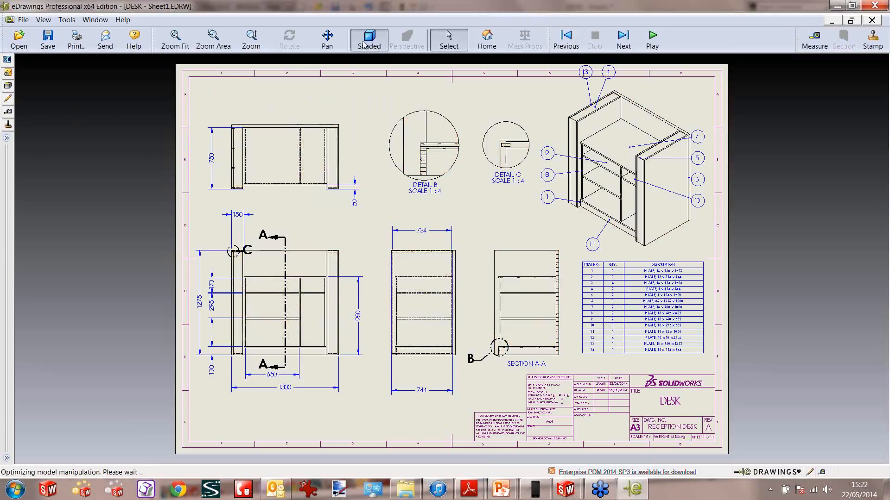
{"action": "left_click", "coordinate": [364, 45]}
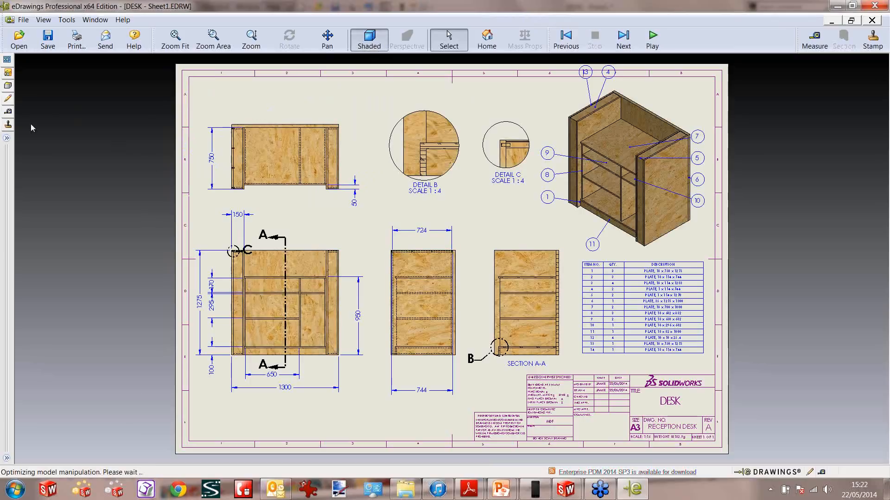
{"action": "left_click", "coordinate": [8, 111]}
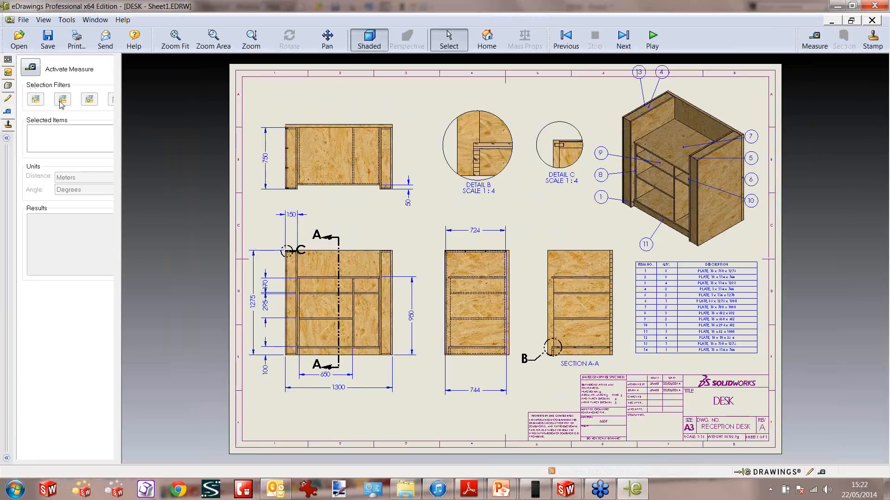
{"action": "left_click", "coordinate": [371, 44]}
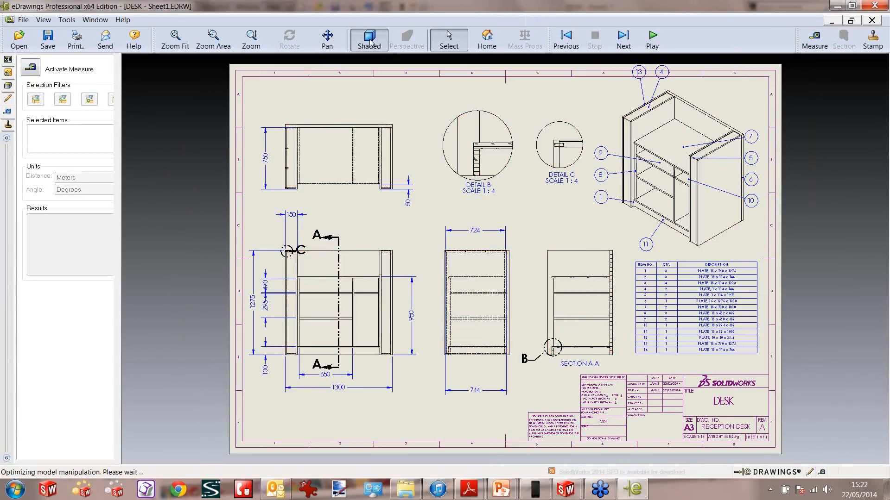
Add a cloud markup with a leader reading "MAKE BIGGER!" that points to the plan view's lower edge.
{"action": "left_click", "coordinate": [7, 101]}
{"action": "left_click", "coordinate": [105, 135]}
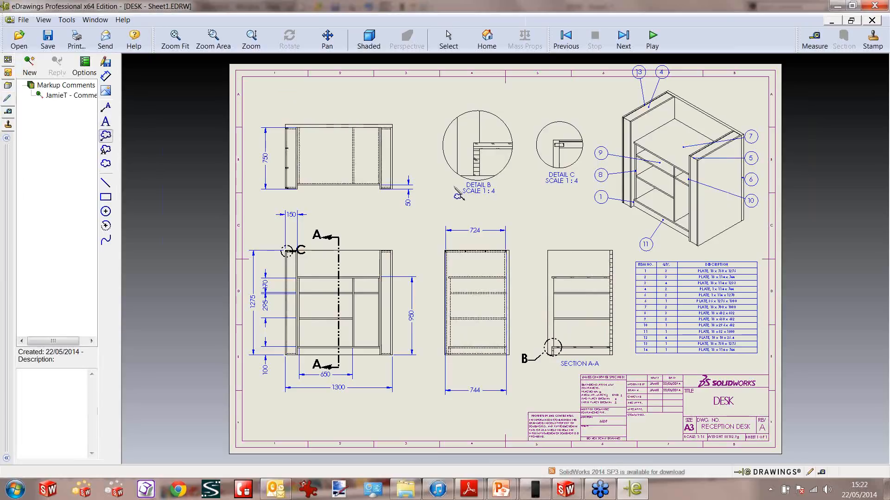
{"action": "scroll", "coordinate": [452, 196], "scroll_direction": "down", "scroll_amount": 1}
{"action": "scroll", "coordinate": [459, 238], "scroll_direction": "down", "scroll_amount": 1}
{"action": "left_click", "coordinate": [328, 227]}
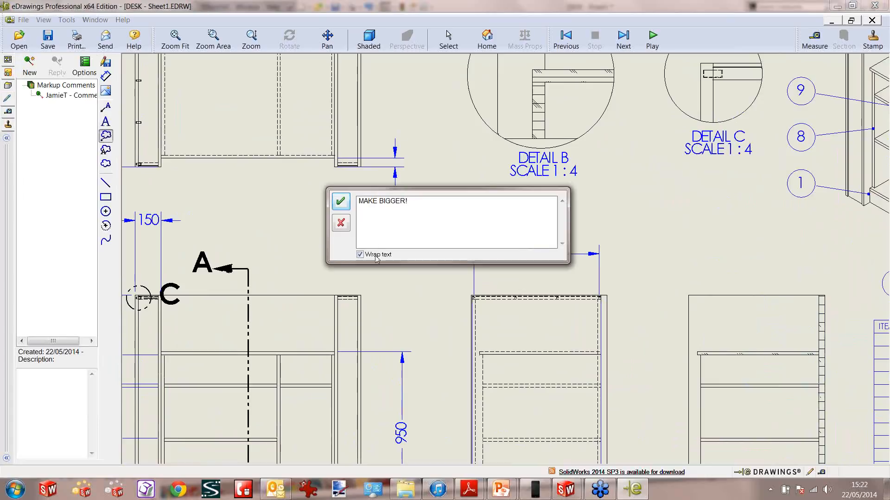
{"action": "left_click", "coordinate": [341, 203]}
{"action": "scroll", "coordinate": [484, 222], "scroll_direction": "up", "scroll_amount": 3}
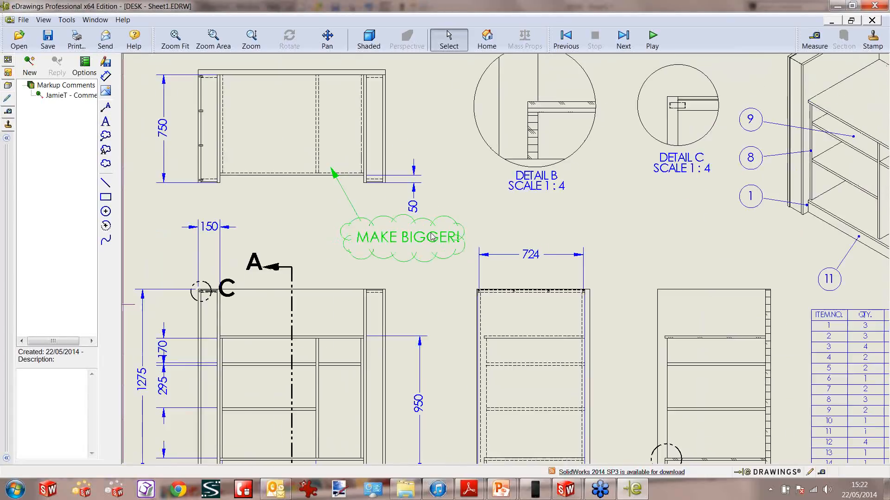
{"action": "scroll", "coordinate": [647, 313], "scroll_direction": "down", "scroll_amount": 1}
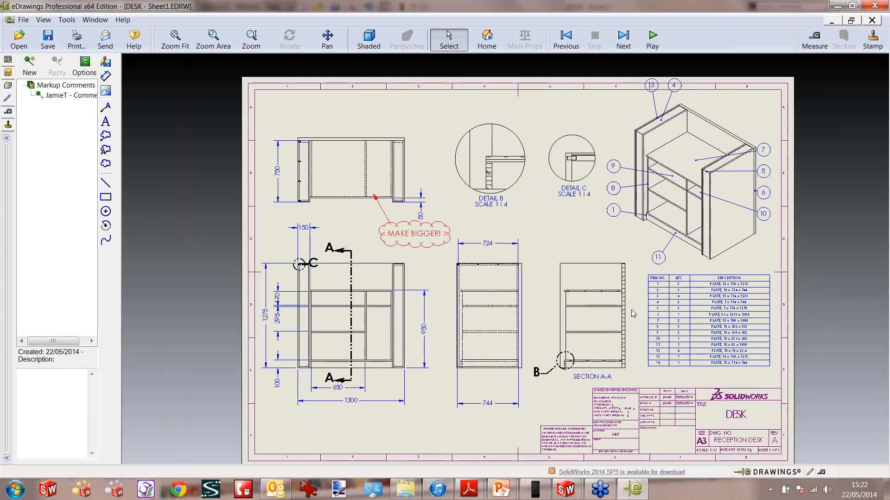
Place a DRAFT stamp in the lower left corner of the drawing sheet.
{"action": "left_click", "coordinate": [8, 124]}
{"action": "left_click", "coordinate": [69, 218]}
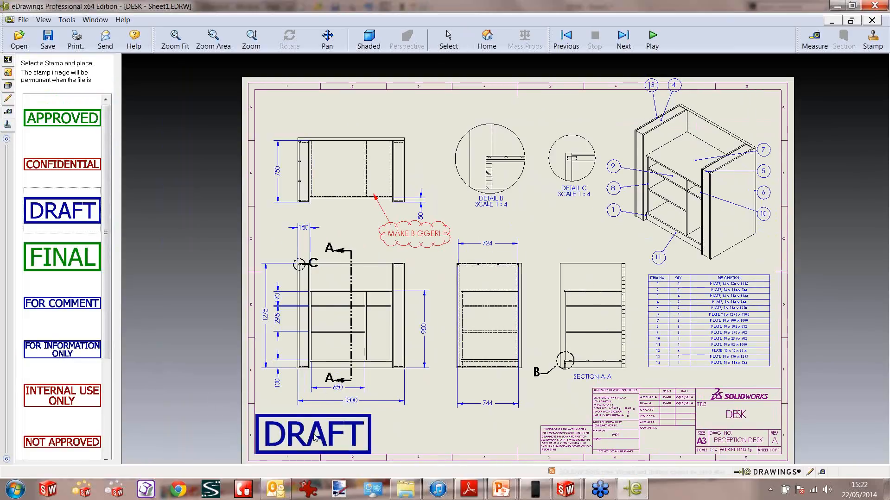
{"action": "left_click", "coordinate": [314, 438]}
{"action": "scroll", "coordinate": [542, 112], "scroll_direction": "up", "scroll_amount": 1}
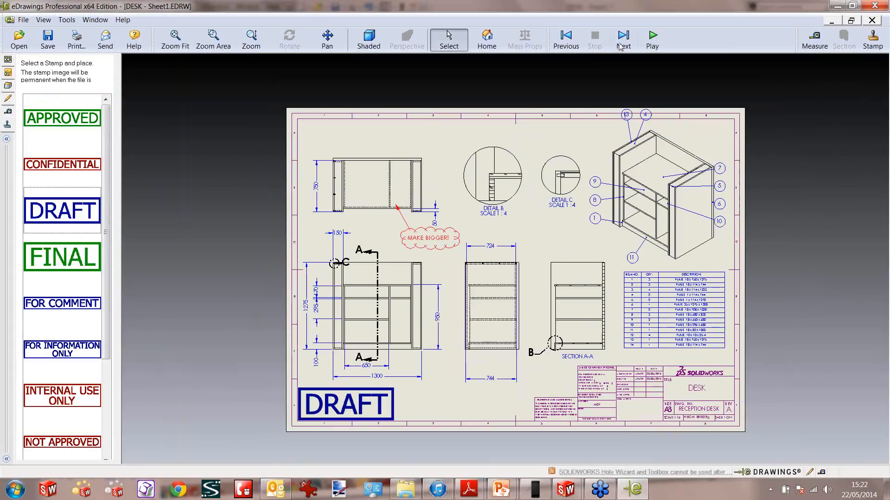
Play and stop the view animation, and rotate the shaded 3D desk to inspect it from an angle.
{"action": "left_click", "coordinate": [653, 43]}
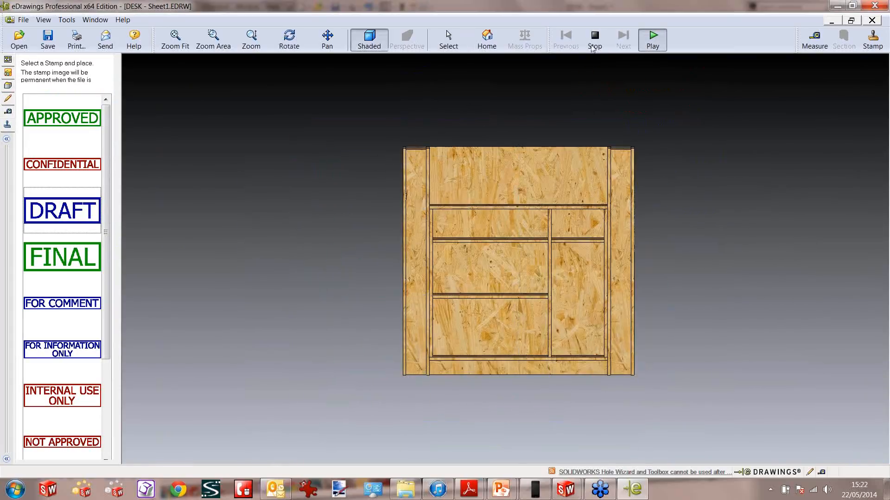
{"action": "left_click", "coordinate": [594, 41]}
{"action": "left_click", "coordinate": [289, 40]}
{"action": "left_click_drag", "start_coordinate": [453, 228], "coordinate": [754, 190]}
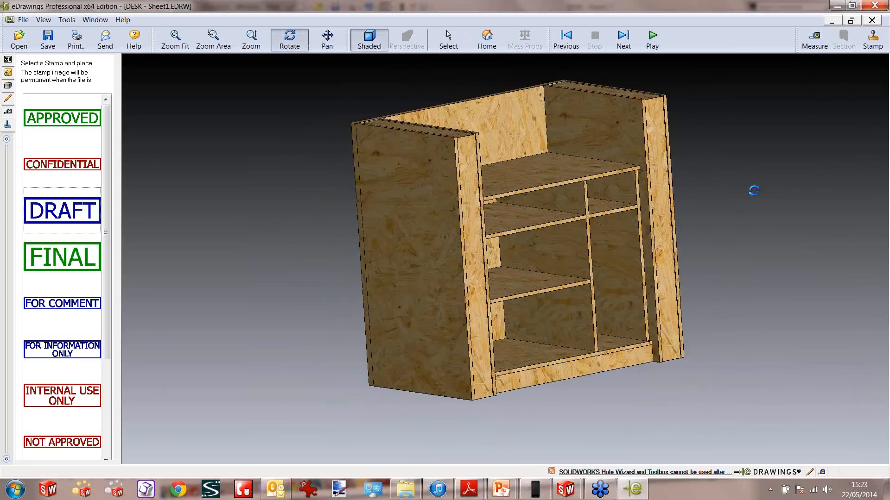
Close eDrawings without saving the DESK - Sheet1.EDRW file.
{"action": "left_click", "coordinate": [874, 6]}
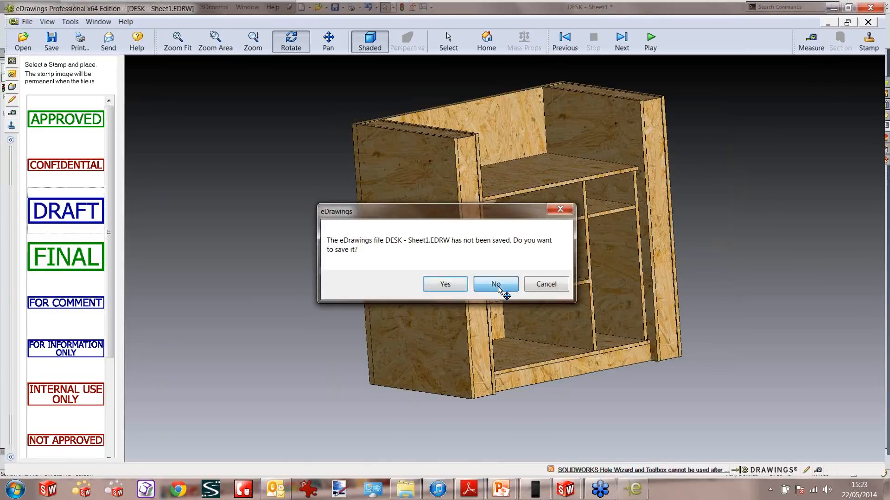
{"action": "left_click", "coordinate": [495, 284]}
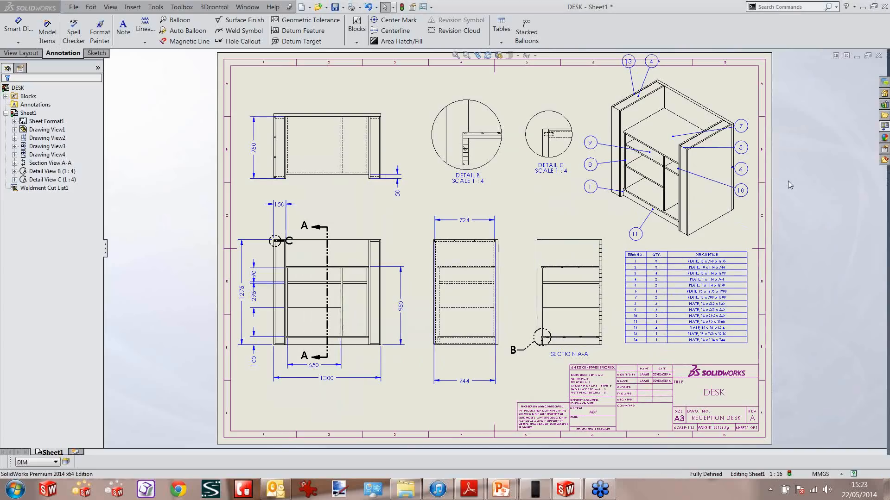
In the DESK part, stretch Sketch1's overall width to about 1641.2 mm in the front view and update the 3D bounding boxes.
{"action": "key", "text": "ctrl+Tab"}
{"action": "right_click", "coordinate": [89, 110]}
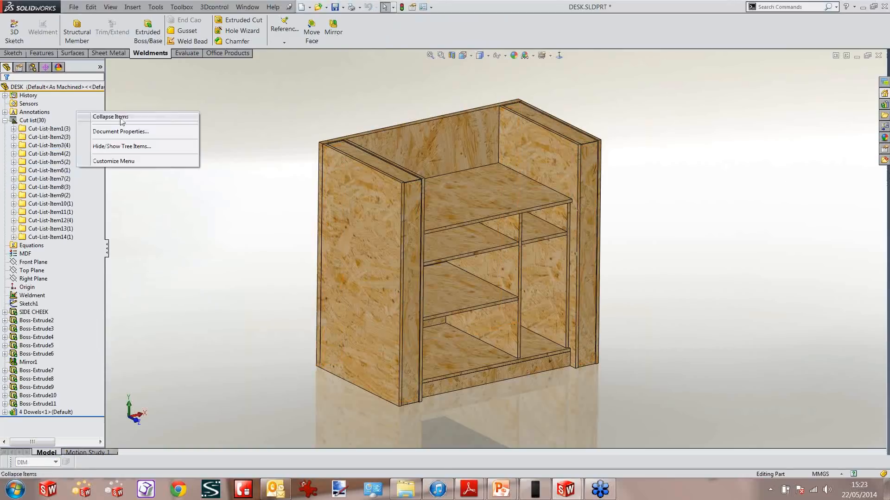
{"action": "left_click", "coordinate": [120, 119]}
{"action": "left_click", "coordinate": [33, 188]}
{"action": "middle_click_drag", "start_coordinate": [238, 185], "coordinate": [212, 173]}
{"action": "key", "text": "ctrl+1"}
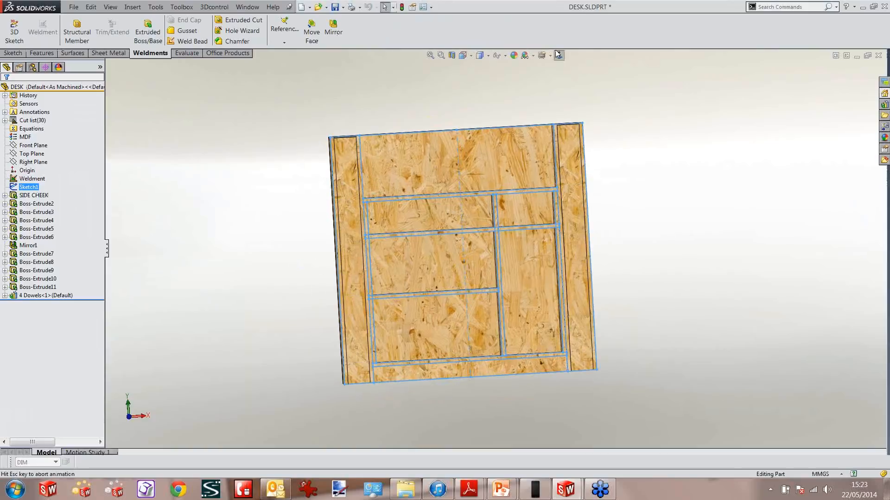
{"action": "scroll", "coordinate": [537, 324], "scroll_direction": "down", "scroll_amount": 3}
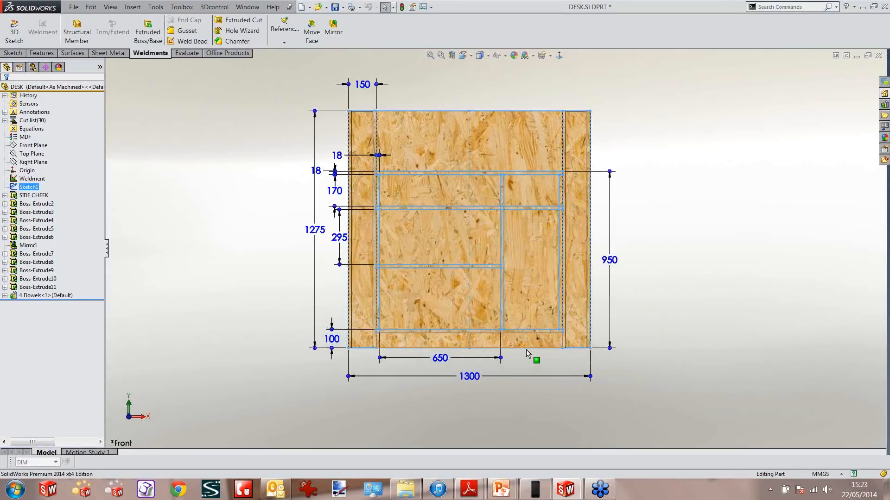
{"action": "left_click_drag", "start_coordinate": [590, 376], "coordinate": [626, 383]}
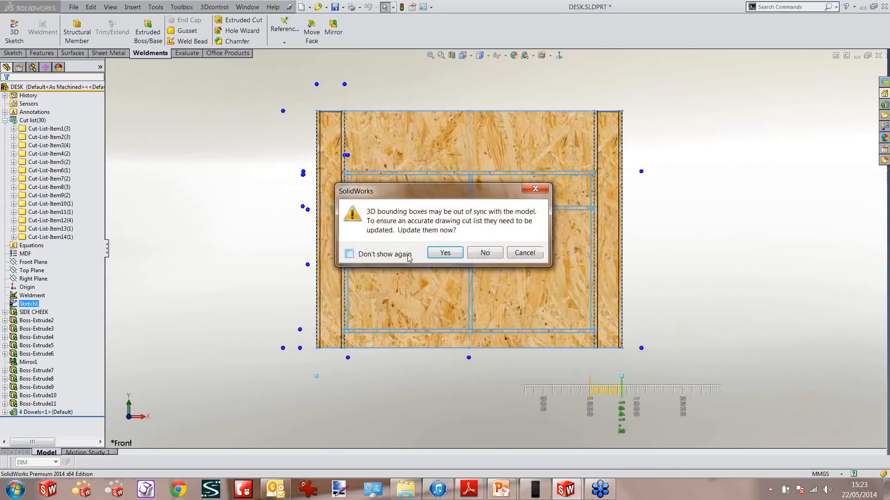
{"action": "left_click", "coordinate": [440, 254]}
Stretch Sketch1's overall height to about 1499.1 mm.
{"action": "left_click", "coordinate": [33, 263]}
{"action": "left_click", "coordinate": [30, 304]}
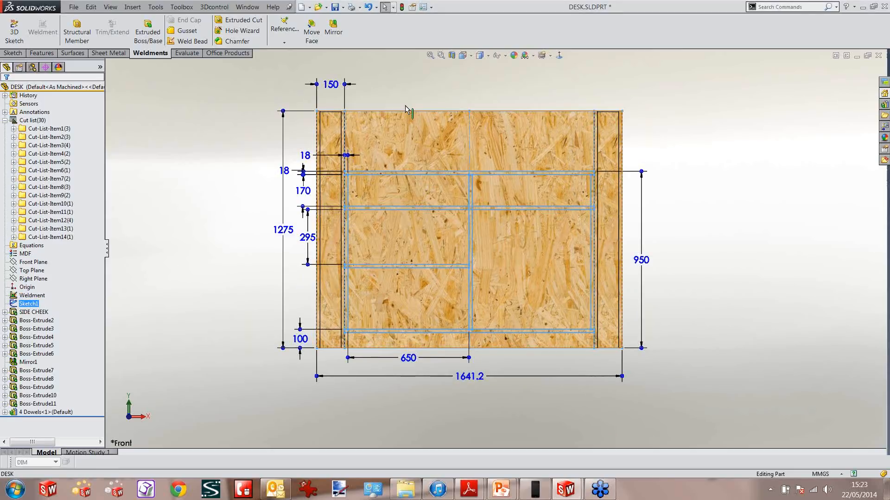
{"action": "scroll", "coordinate": [405, 105], "scroll_direction": "up", "scroll_amount": 1}
{"action": "left_click_drag", "start_coordinate": [318, 134], "coordinate": [327, 99]}
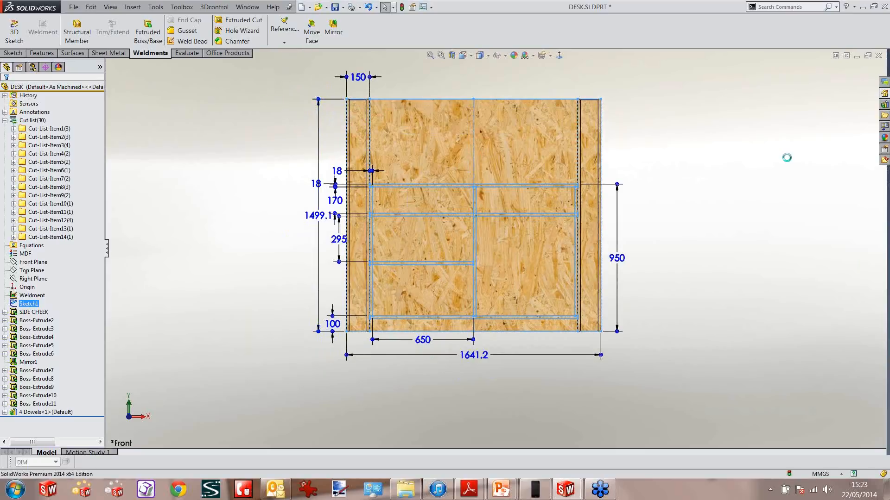
{"action": "scroll", "coordinate": [563, 165], "scroll_direction": "up", "scroll_amount": 1}
Switch to the desk drawing and examine how its views, dimensions and cut list follow the resized model.
{"action": "key", "text": "ctrl+Tab"}
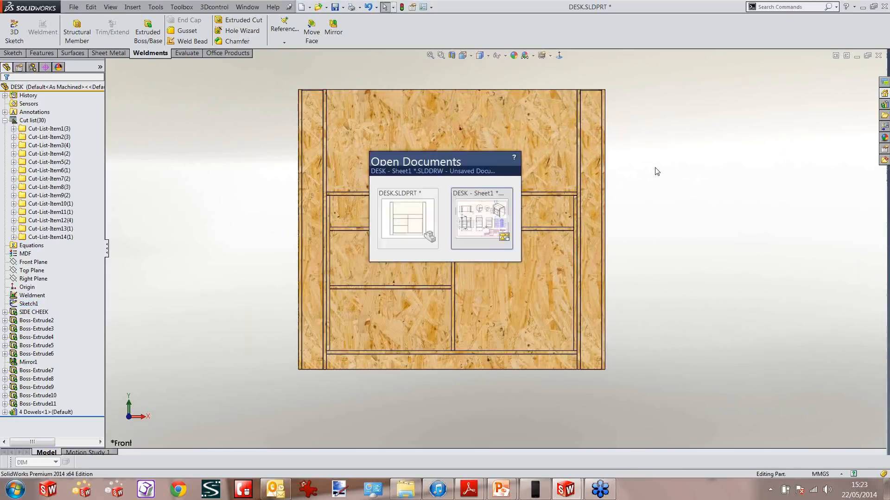
{"action": "left_click", "coordinate": [527, 277]}
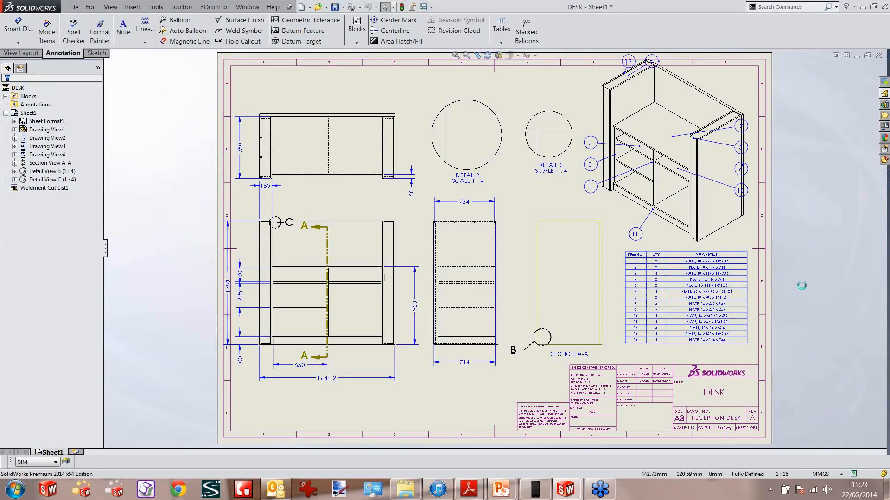
Switch back to the DESK part and set Sketch1's overall height dimension to 1275 mm.
{"action": "key", "text": "ctrl+Tab"}
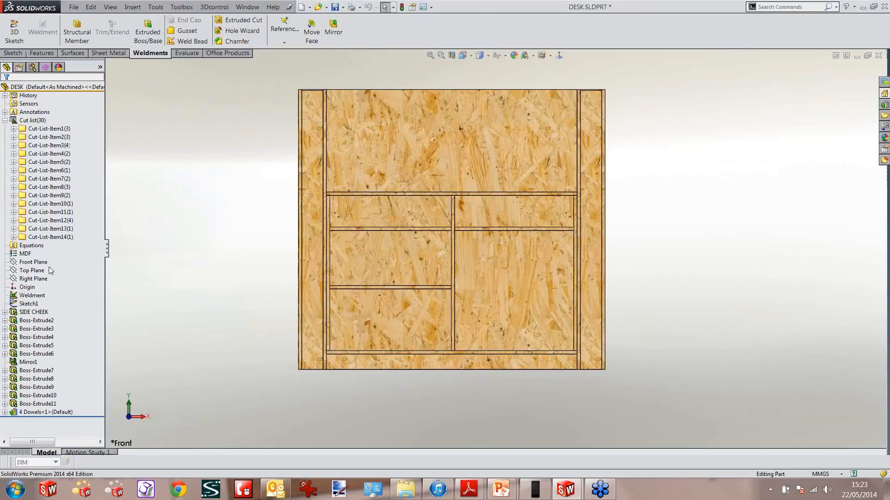
{"action": "left_click", "coordinate": [29, 304]}
{"action": "double_click", "coordinate": [29, 304]}
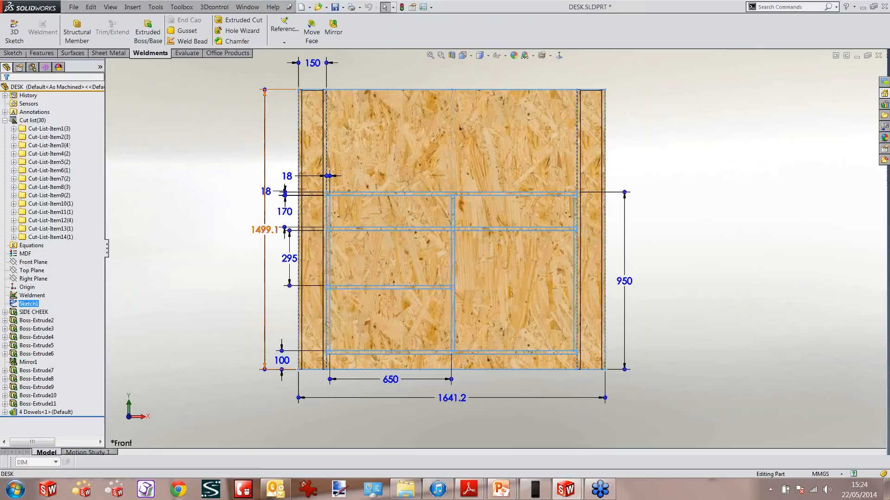
{"action": "double_click", "coordinate": [278, 229]}
{"action": "type", "text": "1275"}
{"action": "key", "text": "Return"}
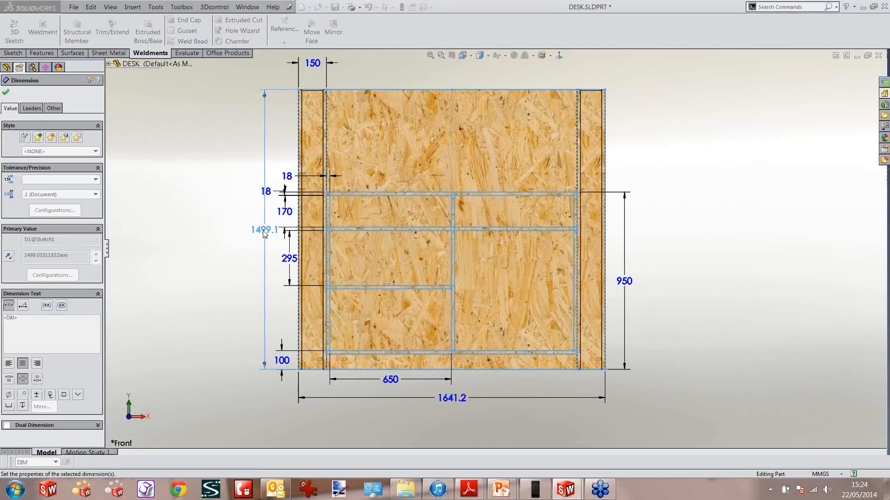
Set Sketch1's overall width dimension to 1300 mm and rebuild the desk.
{"action": "double_click", "coordinate": [453, 398]}
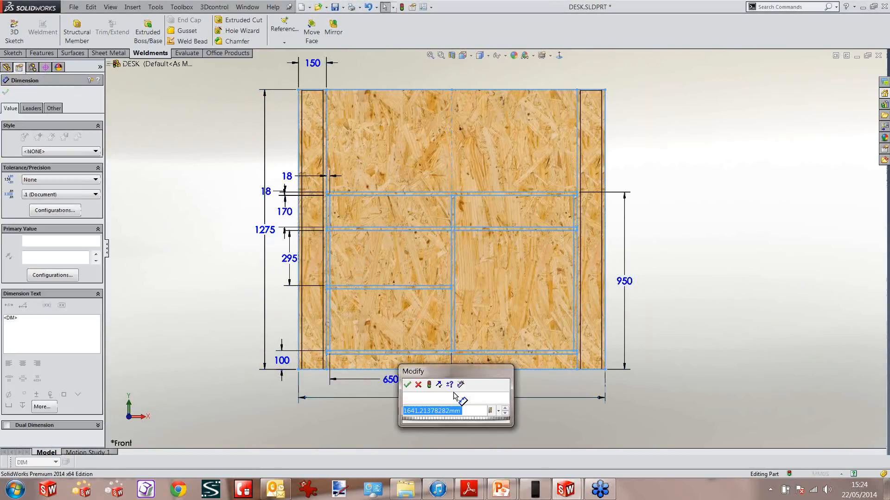
{"action": "type", "text": "1300"}
{"action": "key", "text": "Return"}
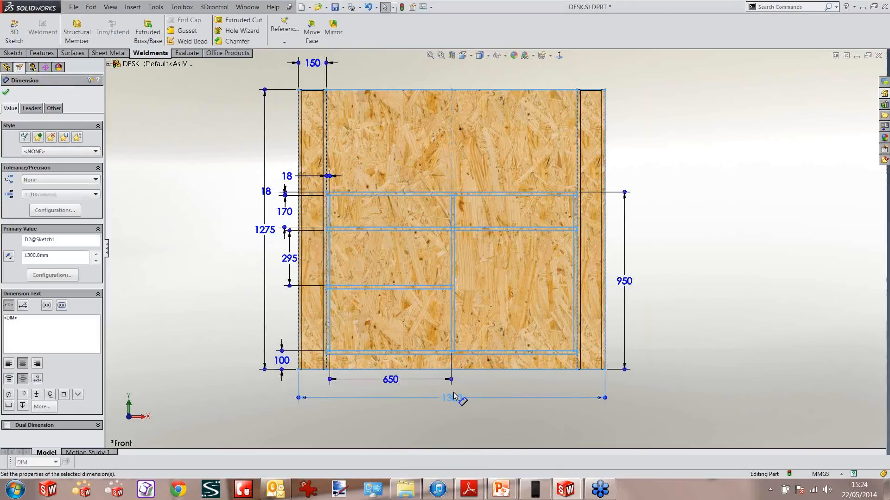
{"action": "scroll", "coordinate": [463, 257], "scroll_direction": "down", "scroll_amount": 2}
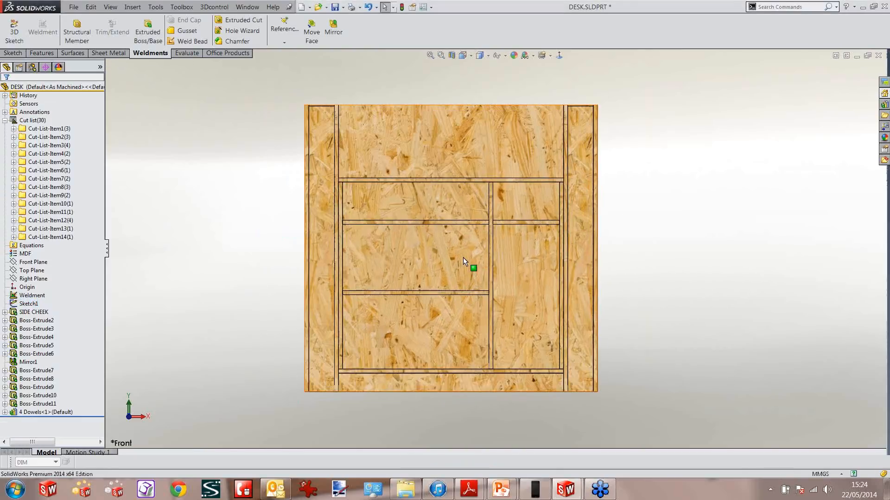
{"action": "scroll", "coordinate": [463, 257], "scroll_direction": "up", "scroll_amount": 4}
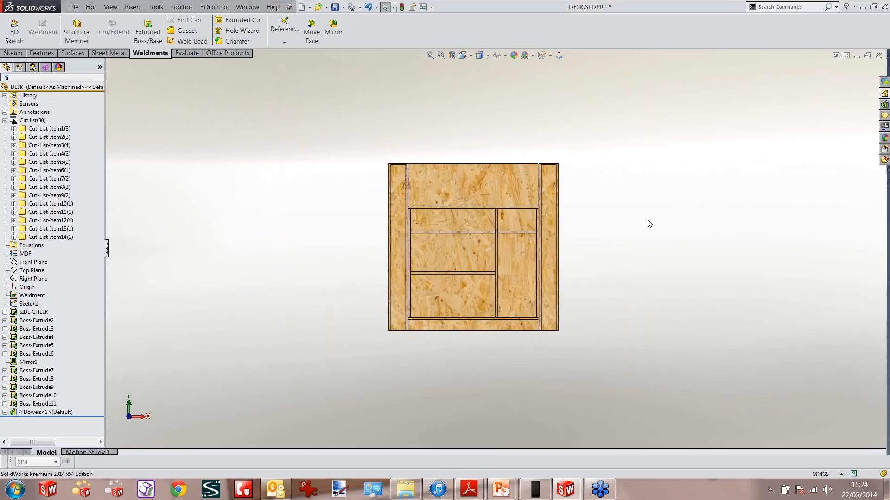
{"action": "middle_click_drag", "start_coordinate": [646, 219], "coordinate": [647, 220]}
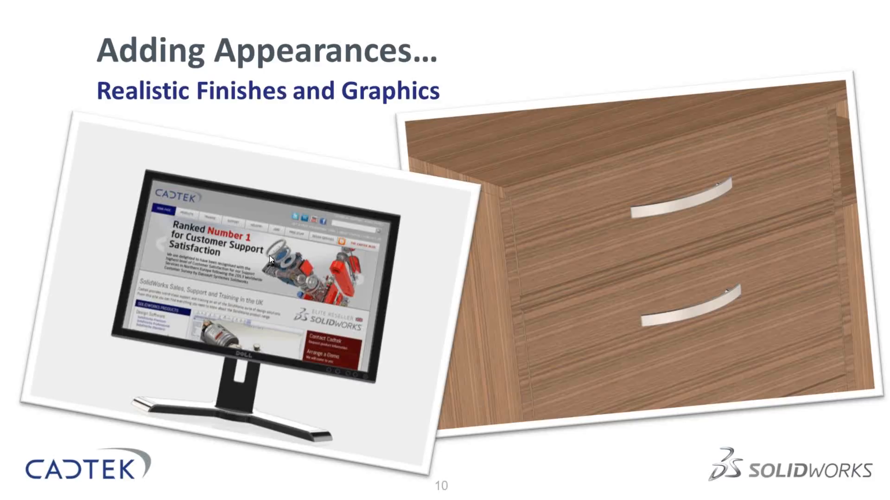
Return from the slides to the desk model and open the walnut wood appearances in the organic category of the appearance library.
{"action": "key", "text": "super+Tab"}
{"action": "key", "text": "super+Tab"}
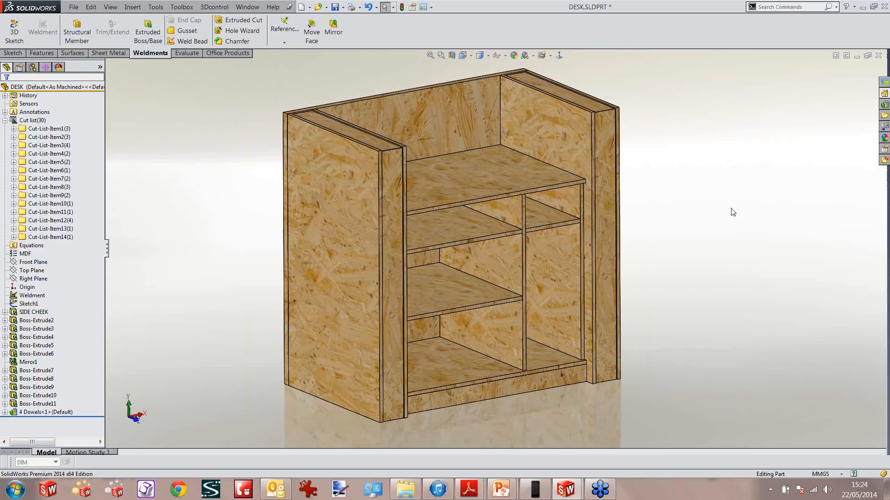
{"action": "left_click", "coordinate": [884, 138]}
{"action": "left_click", "coordinate": [886, 54]}
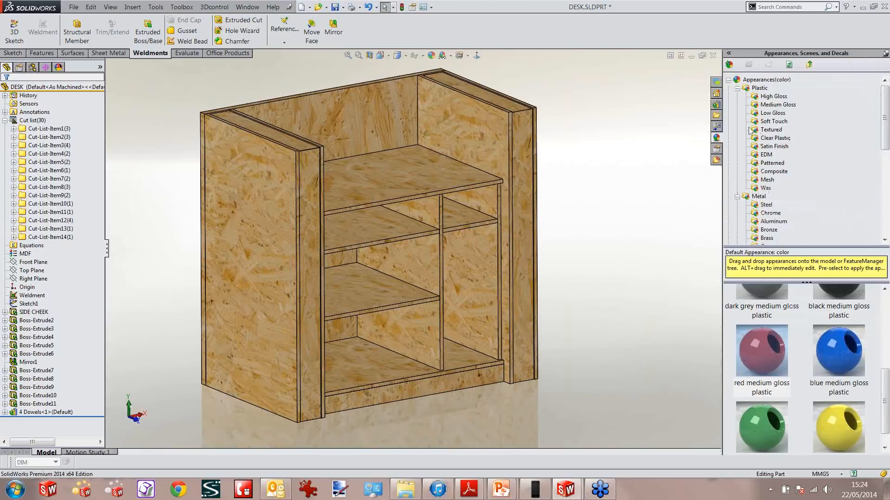
{"action": "left_click", "coordinate": [740, 93]}
{"action": "left_click", "coordinate": [737, 96]}
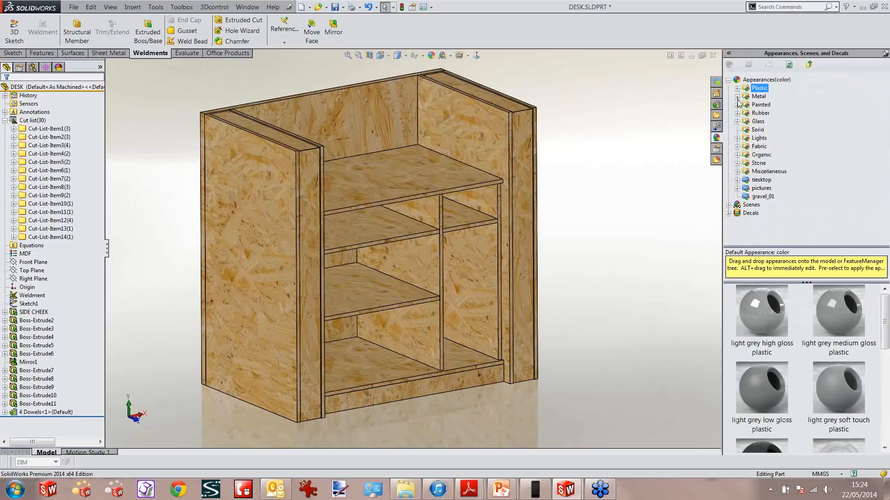
{"action": "left_click", "coordinate": [737, 155]}
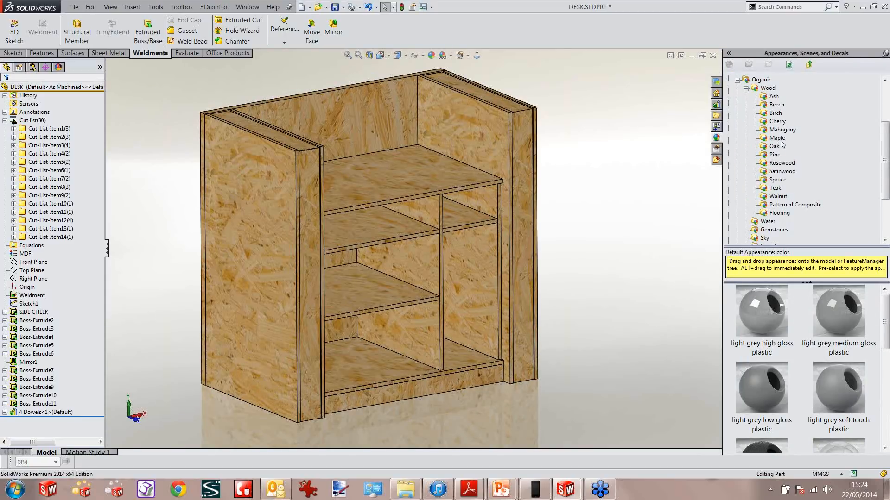
{"action": "left_click", "coordinate": [778, 197]}
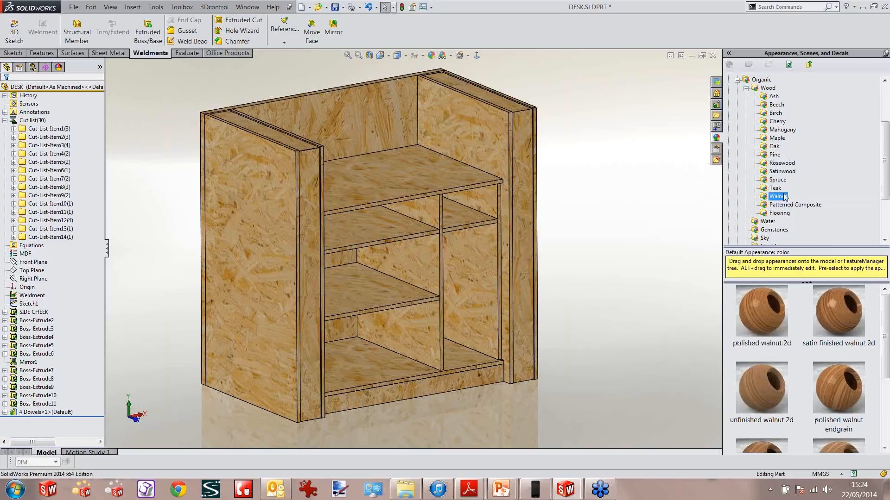
{"action": "mouse_move", "coordinate": [883, 305]}
{"action": "left_mouse_down"}
{"action": "mouse_move", "coordinate": [885, 354]}
{"action": "mouse_move", "coordinate": [884, 298]}
{"action": "left_mouse_up"}
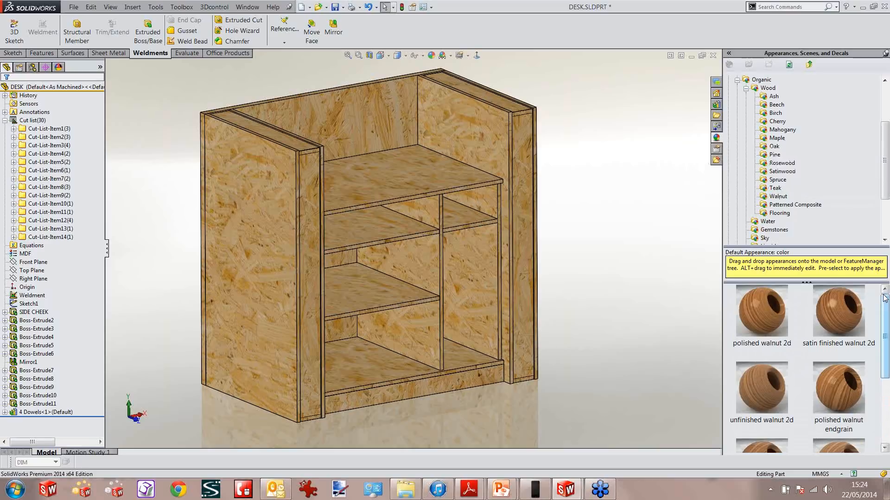
{"action": "key", "text": "f"}
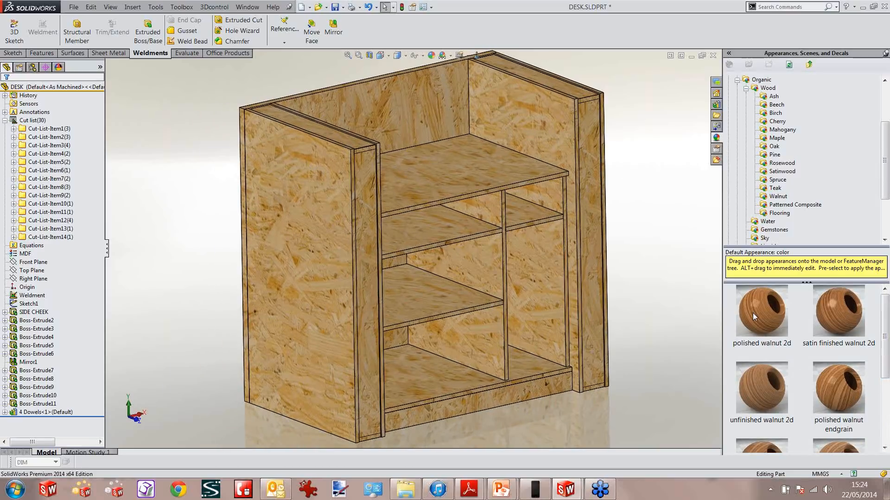
Apply the polished walnut 2d appearance to the body of the outer SIDE CHEEK panel.
{"action": "mouse_move", "coordinate": [758, 313]}
{"action": "left_click_drag", "start_coordinate": [760, 313], "coordinate": [315, 235]}
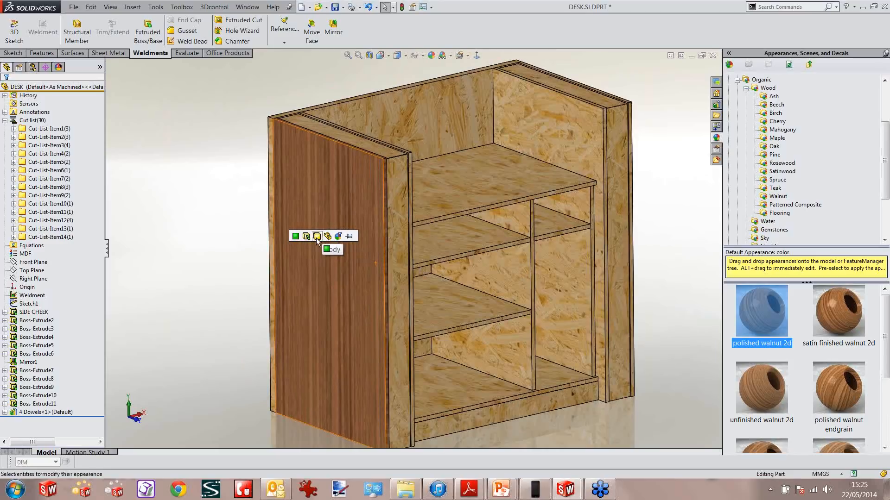
{"action": "left_click", "coordinate": [316, 237]}
{"action": "scroll", "coordinate": [311, 223], "scroll_direction": "down", "scroll_amount": 7}
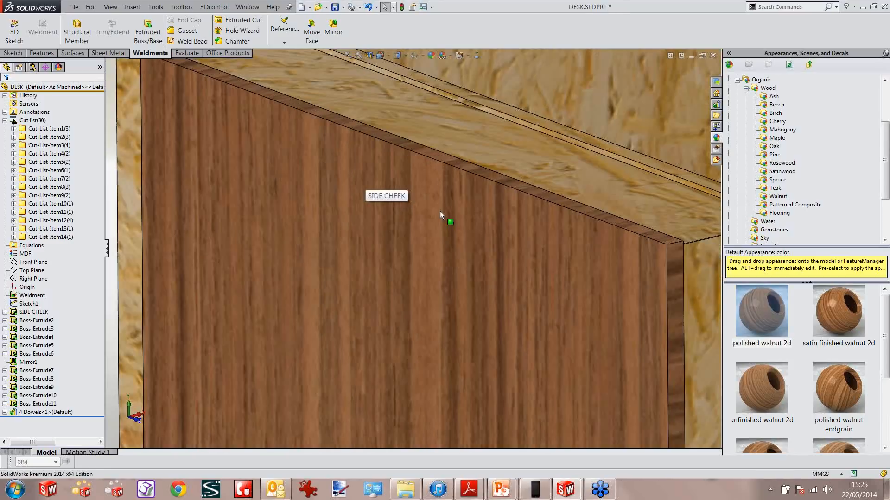
{"action": "scroll", "coordinate": [448, 215], "scroll_direction": "up", "scroll_amount": 6}
{"action": "scroll", "coordinate": [448, 219], "scroll_direction": "up", "scroll_amount": 3}
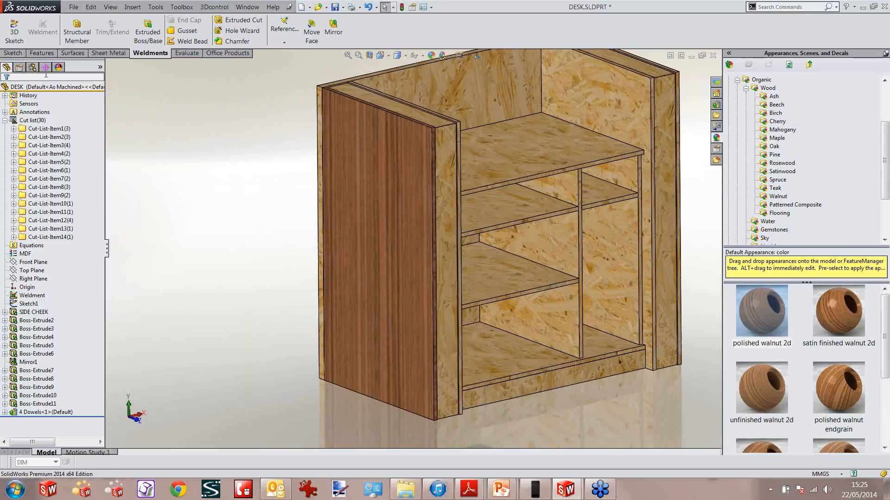
Scale down the polished walnut 2d texture mapping on the side cheek to about the panel's width and accept it.
{"action": "left_click", "coordinate": [58, 67]}
{"action": "left_click", "coordinate": [43, 123]}
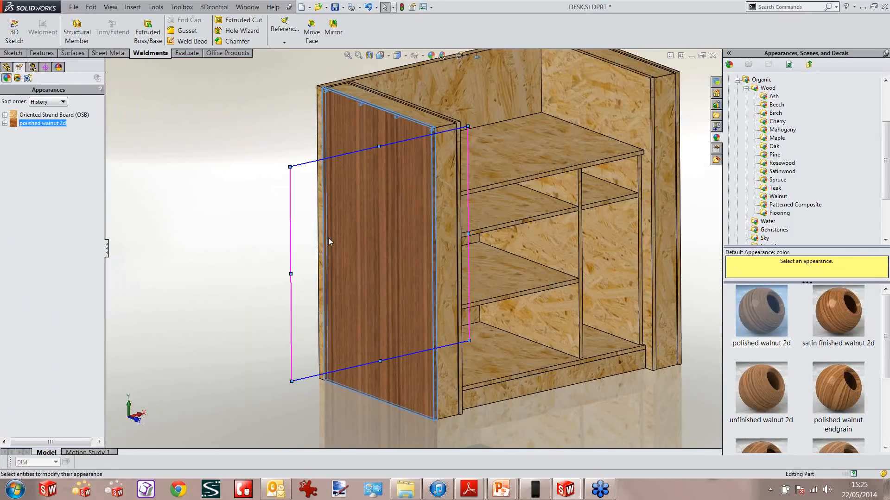
{"action": "left_click_drag", "start_coordinate": [291, 168], "coordinate": [321, 197]}
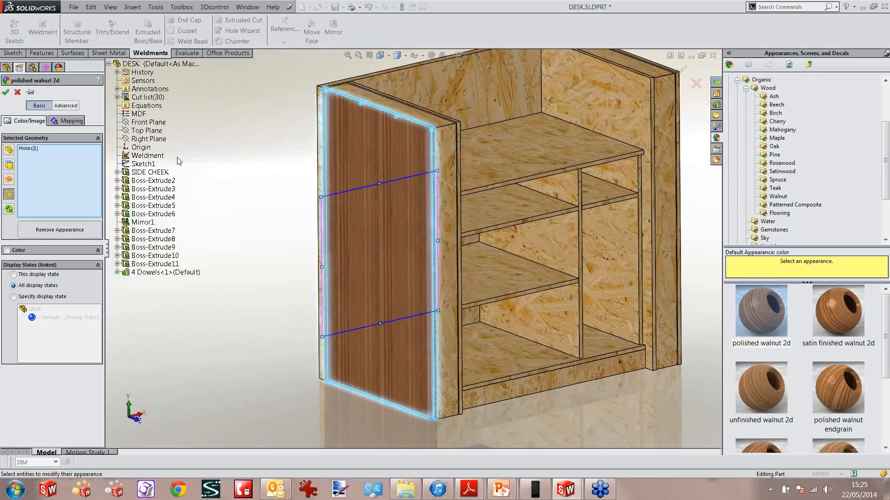
{"action": "left_click", "coordinate": [5, 92]}
{"action": "middle_click_drag", "start_coordinate": [221, 130], "coordinate": [363, 179]}
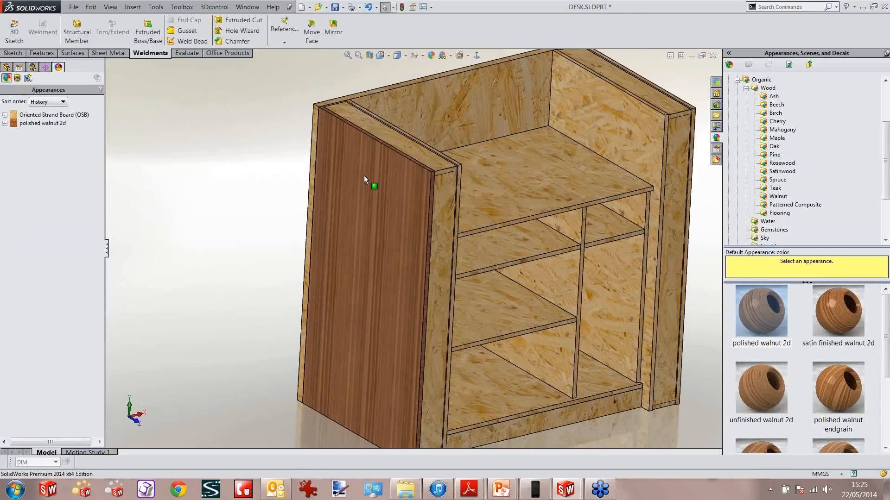
Copy the side cheek's walnut appearance and paste it onto the inner panel of the opposite cheek, targeting the body.
{"action": "right_click", "coordinate": [364, 176]}
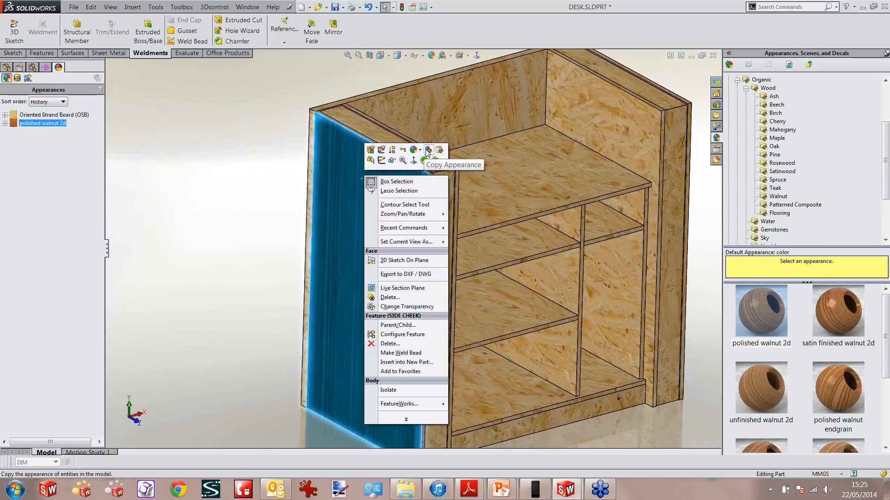
{"action": "left_click", "coordinate": [425, 149]}
{"action": "left_click", "coordinate": [433, 132]}
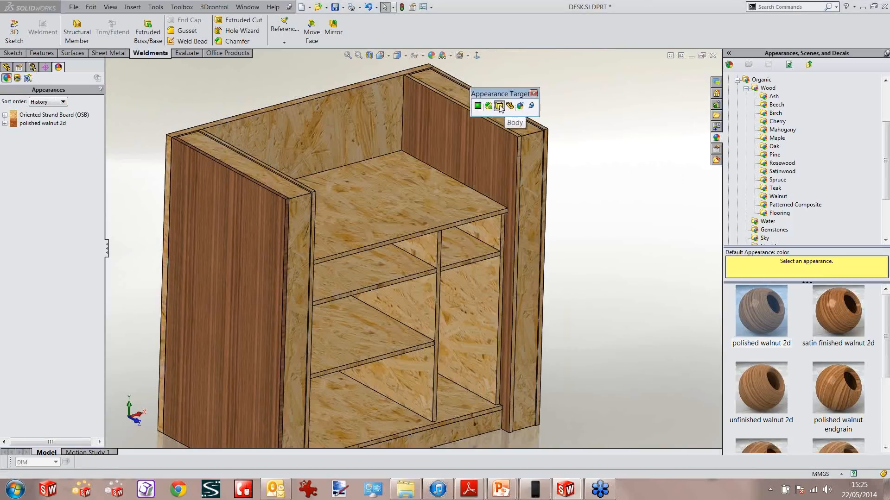
{"action": "right_click", "coordinate": [457, 129]}
{"action": "key", "text": "Escape"}
Paste the copied walnut appearance onto the opposite cheek's outer panel and the remaining inner cheek panel.
{"action": "middle_click_drag", "start_coordinate": [521, 109], "coordinate": [465, 251]}
{"action": "right_click", "coordinate": [459, 244]}
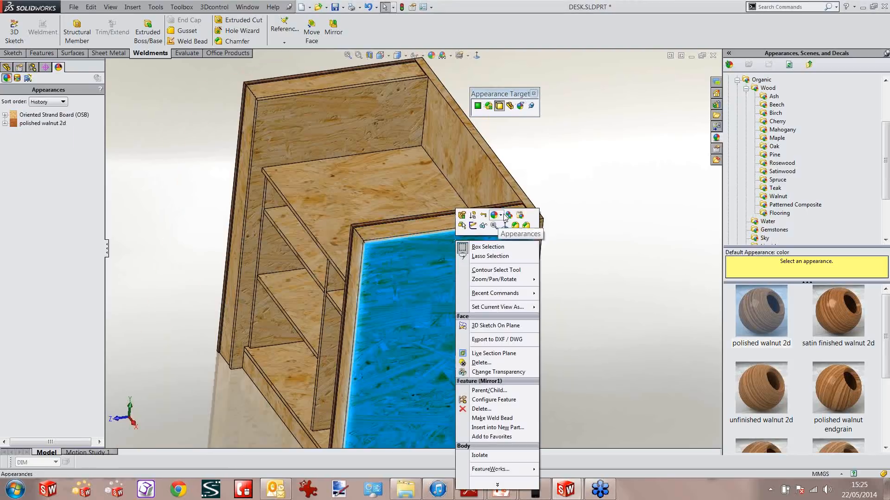
{"action": "left_click", "coordinate": [520, 215]}
{"action": "right_click", "coordinate": [299, 141]}
{"action": "left_click", "coordinate": [364, 114]}
Paste the copied walnut appearance onto the desk's back panel body.
{"action": "right_click", "coordinate": [371, 134]}
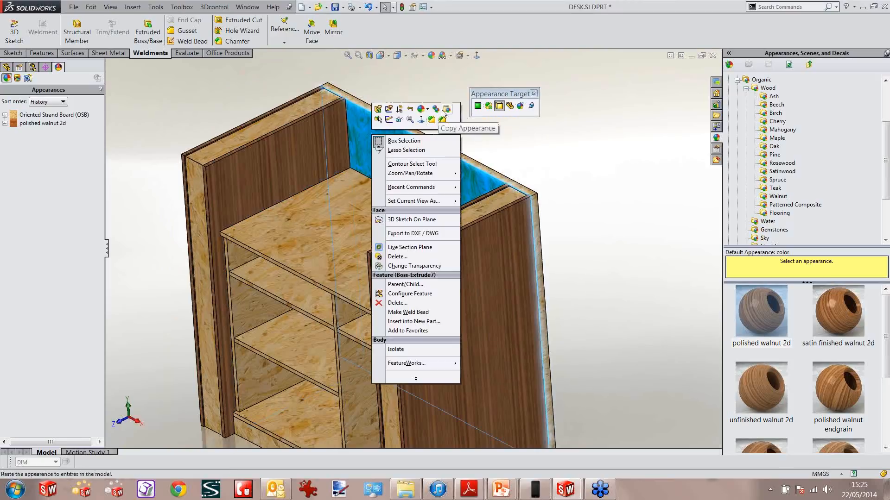
{"action": "left_click", "coordinate": [430, 126]}
{"action": "middle_click_drag", "start_coordinate": [431, 126], "coordinate": [342, 183]}
{"action": "scroll", "coordinate": [281, 190], "scroll_direction": "down", "scroll_amount": 4}
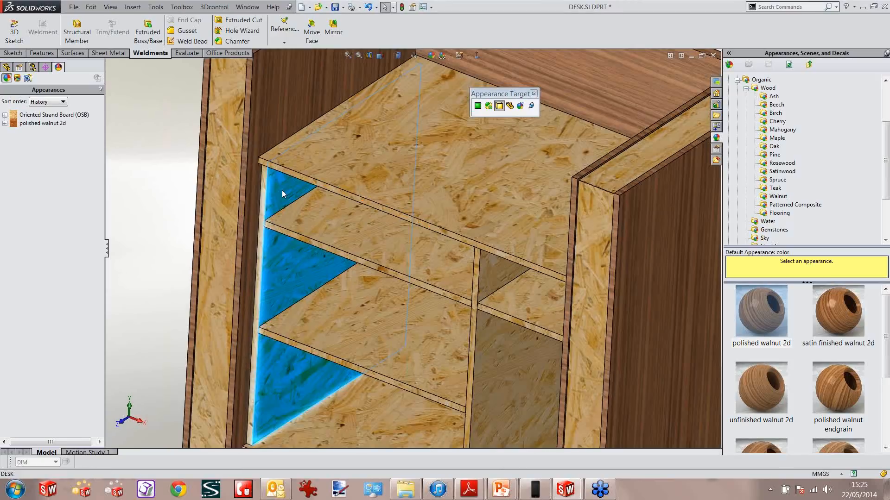
{"action": "left_click", "coordinate": [282, 190]}
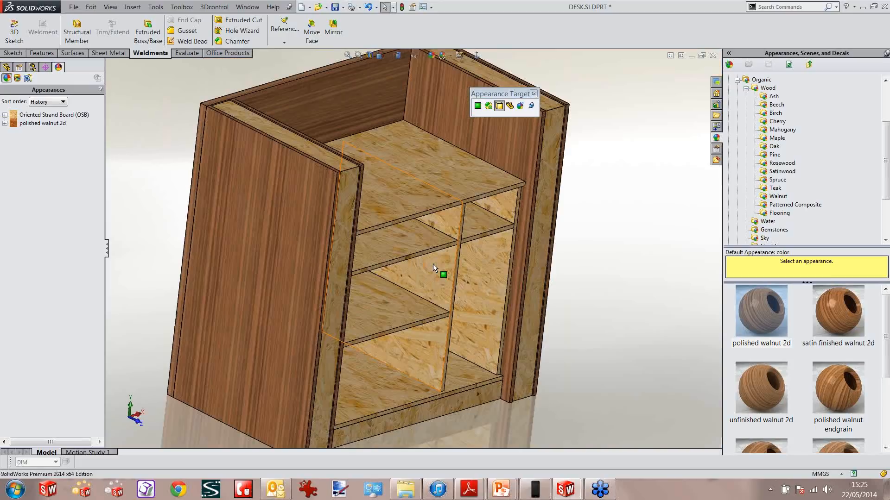
Paste the copied walnut appearance onto the central divider and the inner upright beside the far cheek.
{"action": "right_click", "coordinate": [452, 264]}
{"action": "left_click", "coordinate": [497, 246]}
{"action": "right_click", "coordinate": [497, 245]}
{"action": "left_click", "coordinate": [565, 222]}
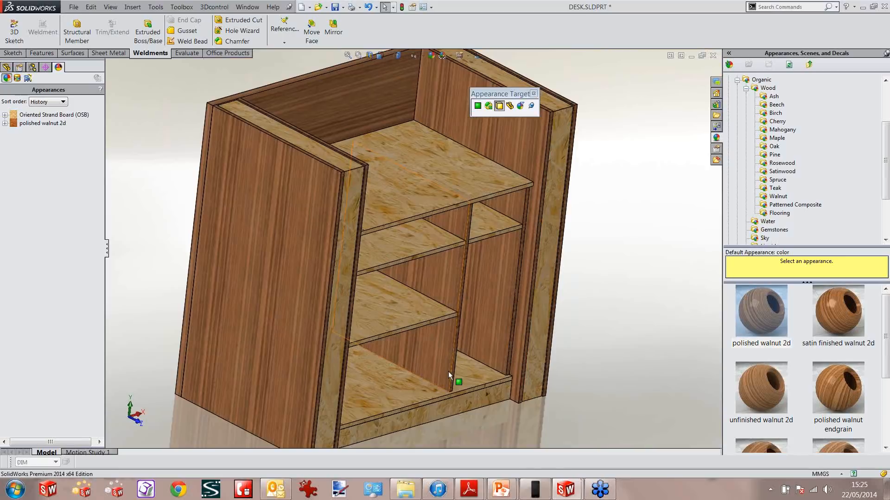
Paste the copied walnut appearance onto the desk's plinth and its bottom shelf.
{"action": "right_click", "coordinate": [441, 405]}
{"action": "left_click", "coordinate": [516, 226]}
{"action": "middle_click_drag", "start_coordinate": [463, 307], "coordinate": [439, 319]}
{"action": "right_click", "coordinate": [397, 388]}
{"action": "left_click", "coordinate": [472, 225]}
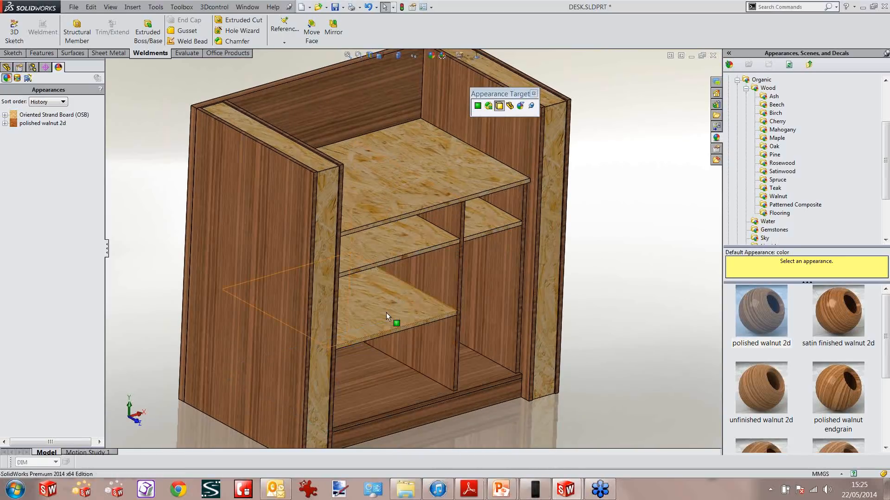
Paste the copied walnut appearance onto the three remaining shelves below the worktop and onto the worktop itself.
{"action": "right_click", "coordinate": [386, 312]}
{"action": "left_click", "coordinate": [461, 224]}
{"action": "right_click", "coordinate": [404, 243]}
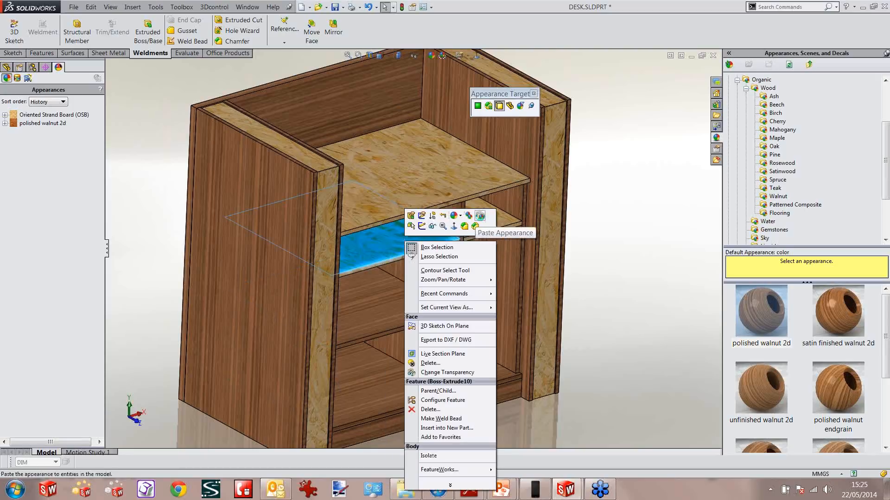
{"action": "left_click", "coordinate": [480, 216]}
{"action": "right_click", "coordinate": [476, 212]}
{"action": "left_click", "coordinate": [552, 186]}
{"action": "right_click", "coordinate": [469, 177]}
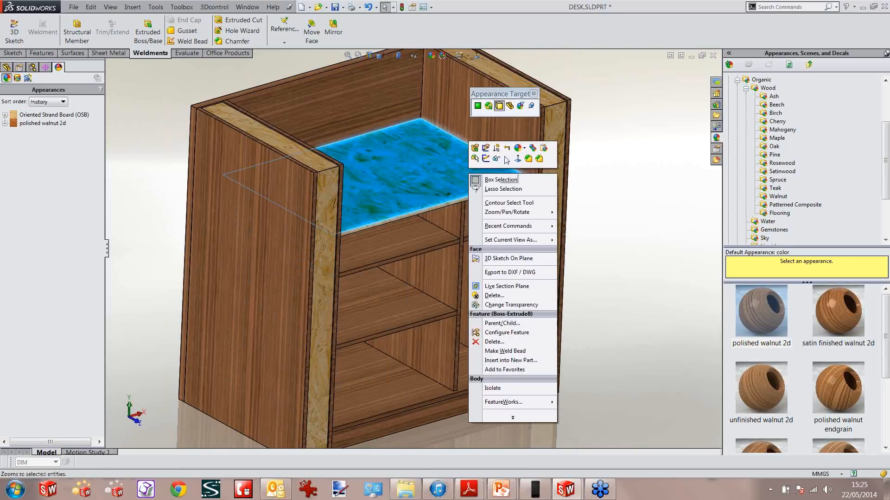
{"action": "left_click", "coordinate": [522, 154]}
Apply the waffle pattern appearance from the Miscellaneous patterns to the core body on top of the near cheek.
{"action": "middle_click_drag", "start_coordinate": [521, 154], "coordinate": [512, 133]}
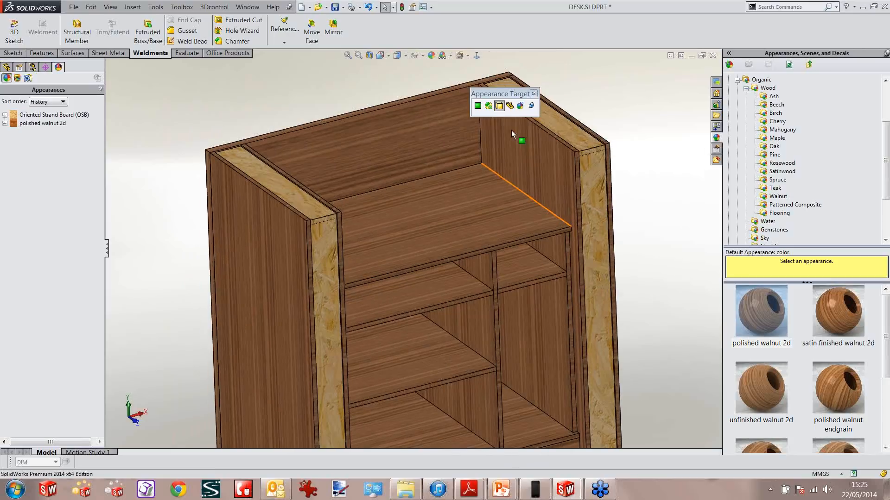
{"action": "scroll", "coordinate": [341, 226], "scroll_direction": "down", "scroll_amount": 5}
{"action": "scroll", "coordinate": [342, 220], "scroll_direction": "down", "scroll_amount": 3}
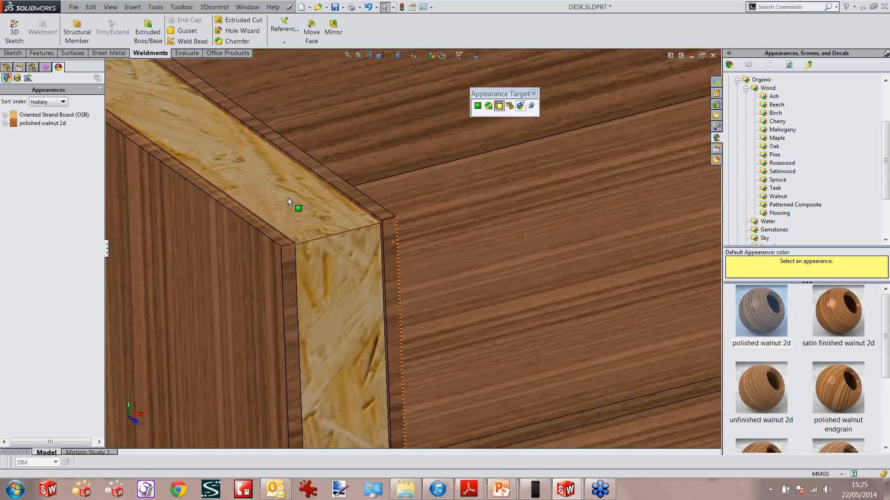
{"action": "scroll", "coordinate": [370, 213], "scroll_direction": "up", "scroll_amount": 3}
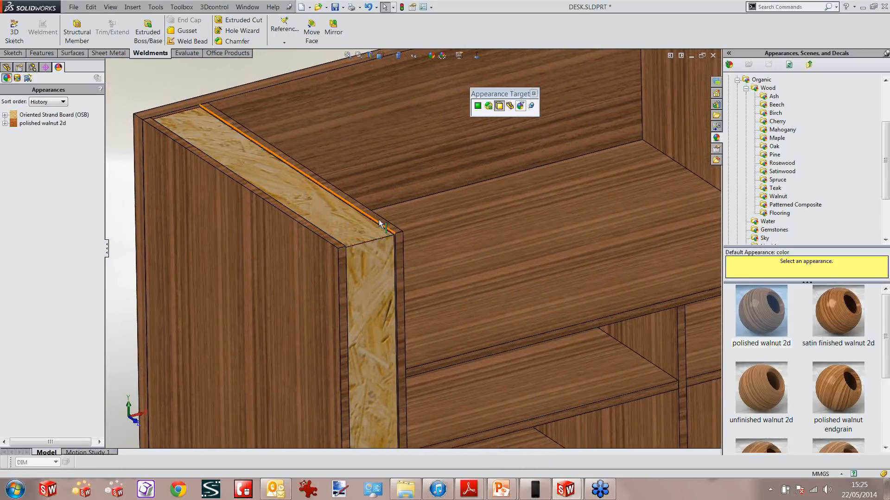
{"action": "scroll", "coordinate": [390, 224], "scroll_direction": "down", "scroll_amount": 1}
{"action": "left_click", "coordinate": [737, 81]}
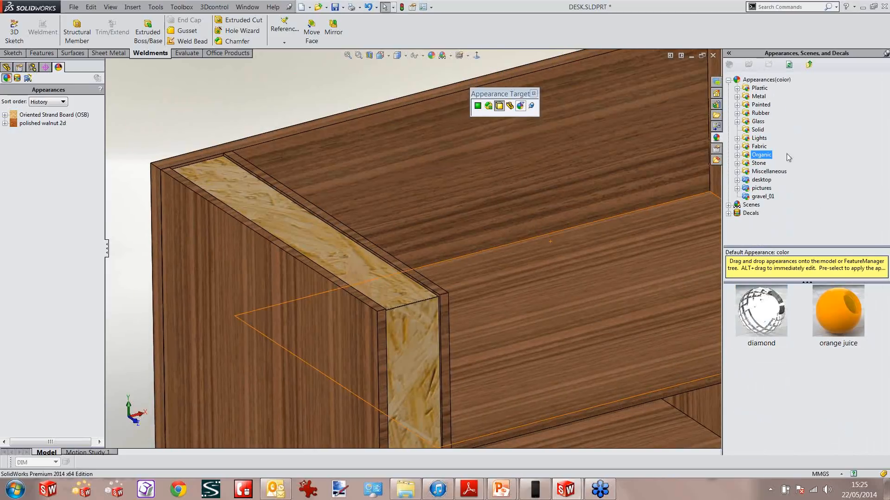
{"action": "left_click", "coordinate": [736, 172]}
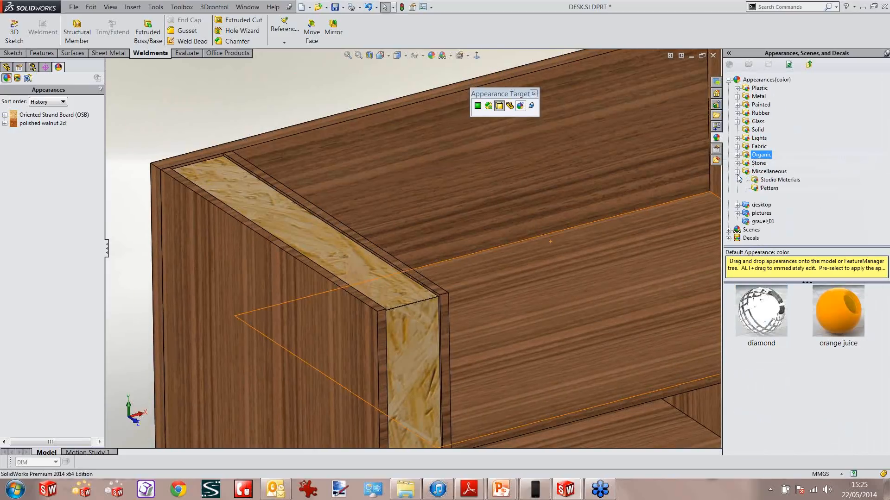
{"action": "left_click", "coordinate": [769, 188]}
{"action": "scroll", "coordinate": [886, 331], "scroll_direction": "down", "scroll_amount": 1}
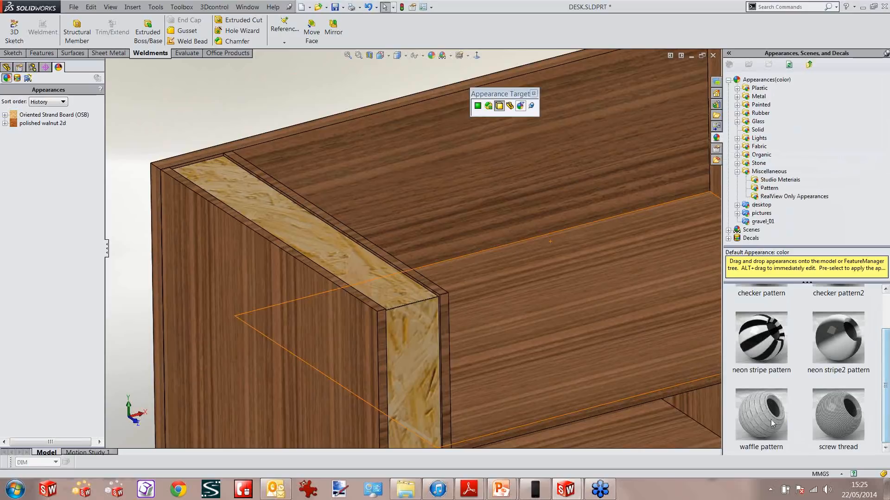
{"action": "left_click_drag", "start_coordinate": [760, 414], "coordinate": [345, 244]}
Scale down the waffle pattern mapping on the near cheek's top core body and accept it.
{"action": "double_click", "coordinate": [36, 132]}
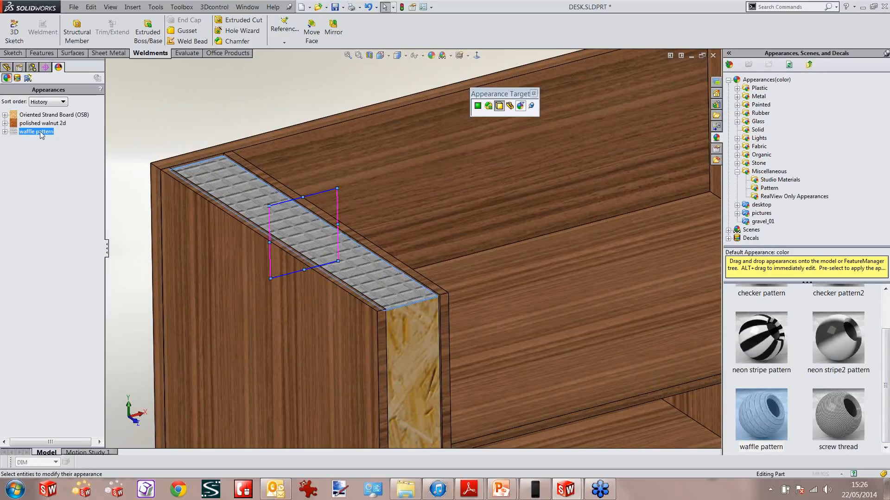
{"action": "left_click_drag", "start_coordinate": [337, 225], "coordinate": [318, 234]}
{"action": "left_click", "coordinate": [6, 92]}
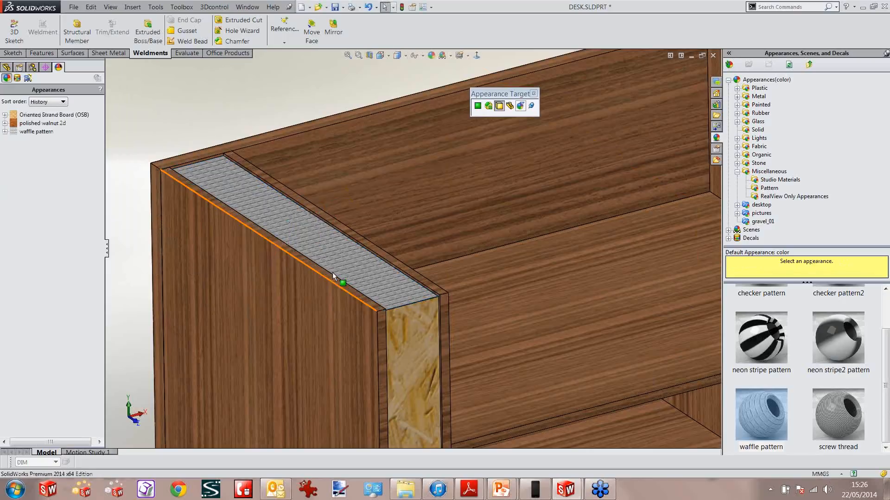
Apply the waffle pattern appearance to the core body along the same cheek's front edge.
{"action": "scroll", "coordinate": [415, 291], "scroll_direction": "down", "scroll_amount": 3}
{"action": "left_click_drag", "start_coordinate": [768, 421], "coordinate": [536, 296]}
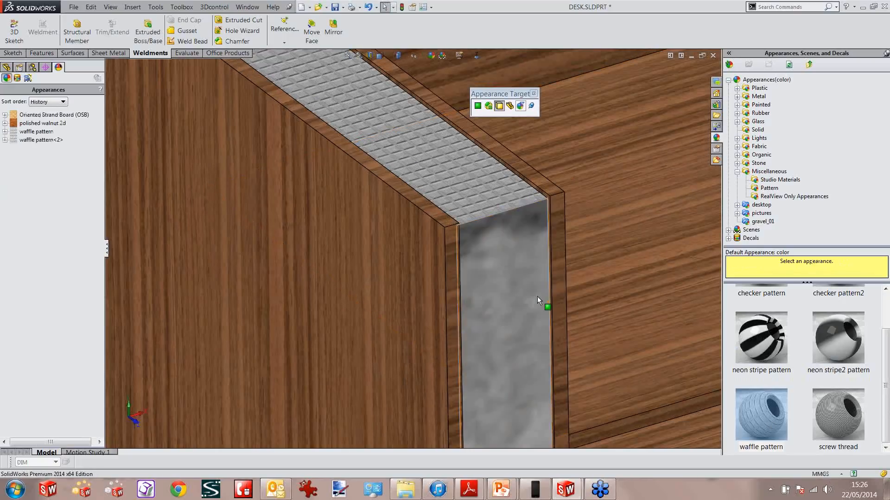
{"action": "scroll", "coordinate": [438, 239], "scroll_direction": "up", "scroll_amount": 1}
{"action": "scroll", "coordinate": [439, 239], "scroll_direction": "up", "scroll_amount": 5}
Scale down the second waffle pattern's mapping to less than the width of the cheek's front edge and accept it.
{"action": "double_click", "coordinate": [50, 140]}
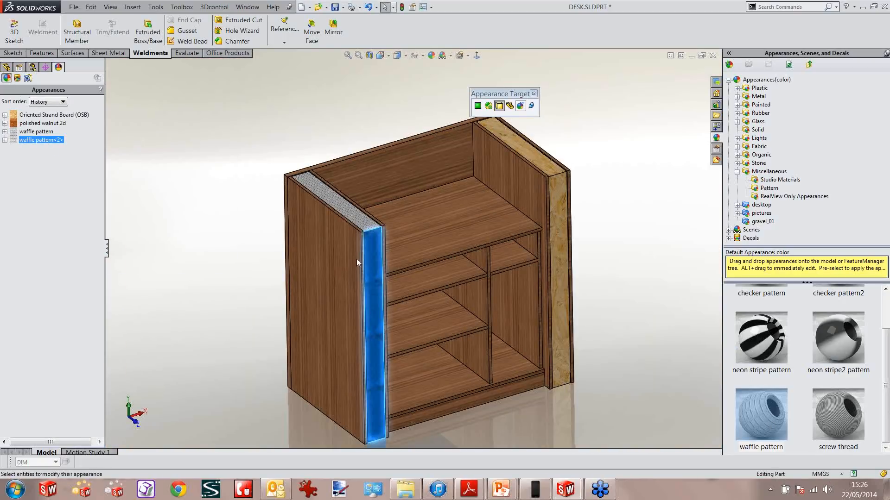
{"action": "left_click_drag", "start_coordinate": [480, 200], "coordinate": [376, 326]}
{"action": "scroll", "coordinate": [376, 326], "scroll_direction": "down", "scroll_amount": 3}
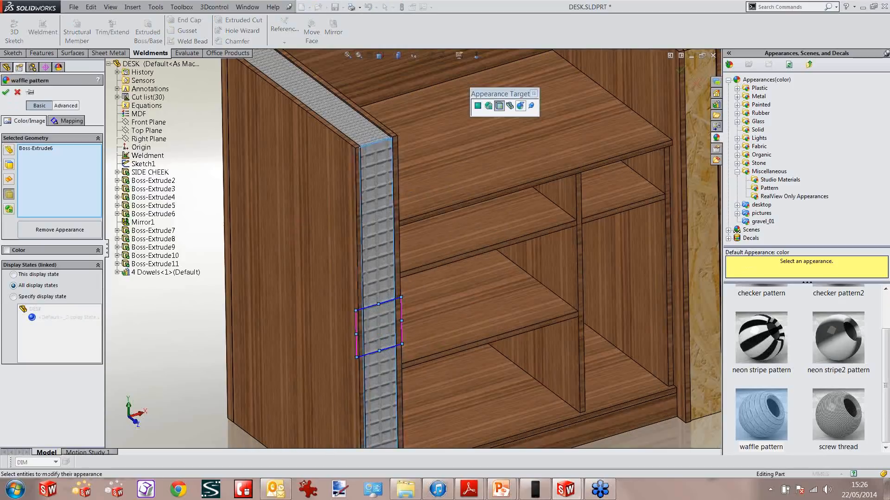
{"action": "scroll", "coordinate": [401, 297], "scroll_direction": "down", "scroll_amount": 1}
{"action": "left_click_drag", "start_coordinate": [402, 297], "coordinate": [387, 327]}
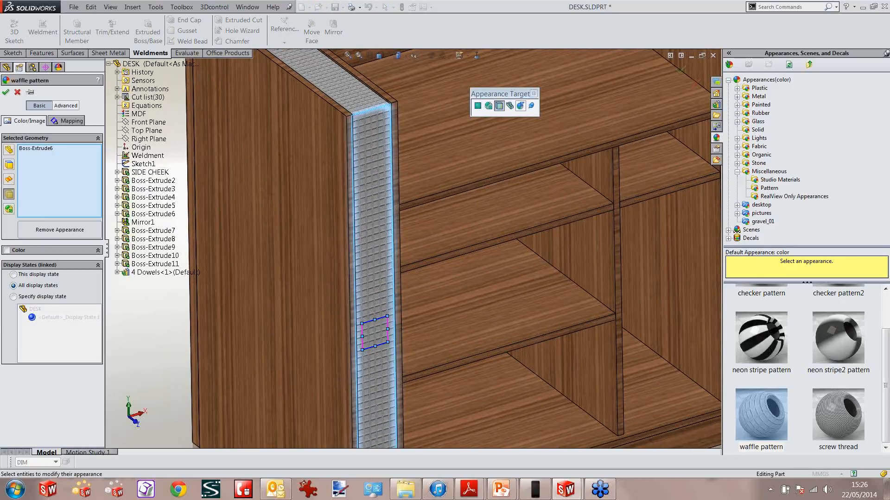
{"action": "scroll", "coordinate": [385, 329], "scroll_direction": "down", "scroll_amount": 3}
{"action": "left_click", "coordinate": [674, 75]}
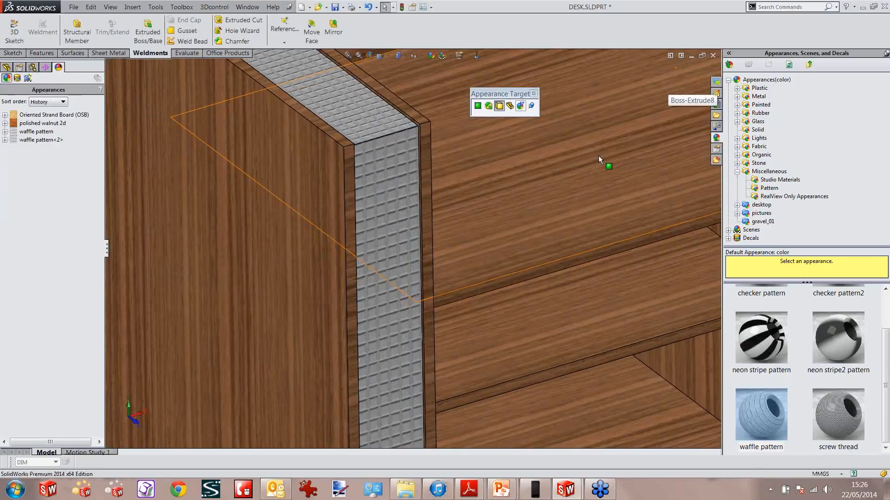
Copy the near cheek's waffle appearance and paste it onto the opposite cheek's top and front core bodies.
{"action": "scroll", "coordinate": [599, 154], "scroll_direction": "up", "scroll_amount": 5}
{"action": "right_click", "coordinate": [287, 150]}
{"action": "key", "text": "Escape"}
{"action": "scroll", "coordinate": [405, 141], "scroll_direction": "down", "scroll_amount": 3}
{"action": "right_click", "coordinate": [408, 134]}
{"action": "left_click", "coordinate": [474, 107]}
{"action": "right_click", "coordinate": [480, 194]}
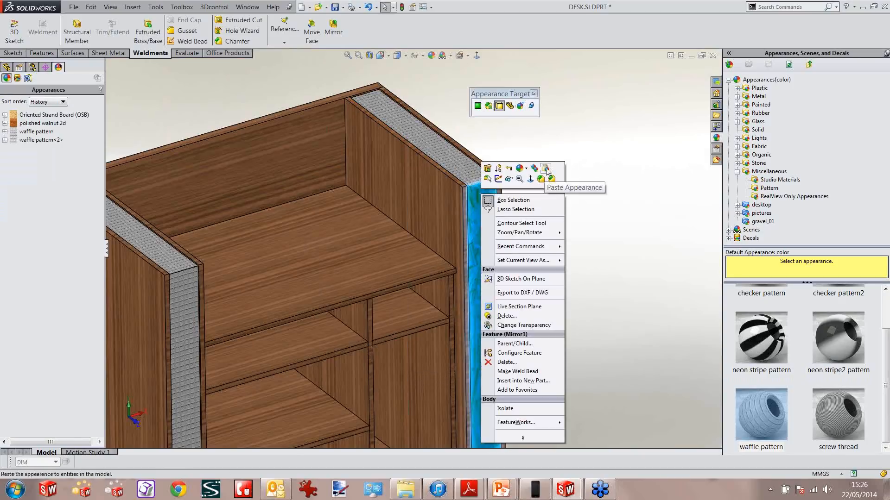
{"action": "left_click", "coordinate": [546, 169]}
{"action": "scroll", "coordinate": [547, 172], "scroll_direction": "up", "scroll_amount": 5}
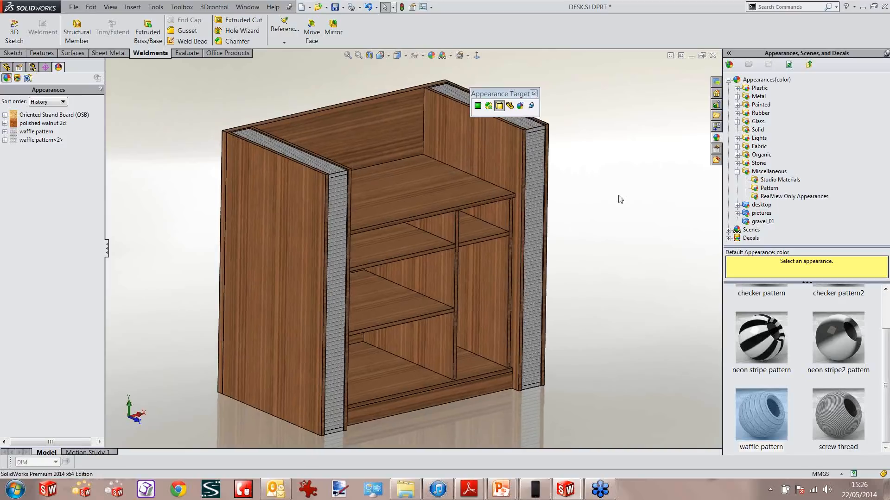
{"action": "key", "text": "super+Tab"}
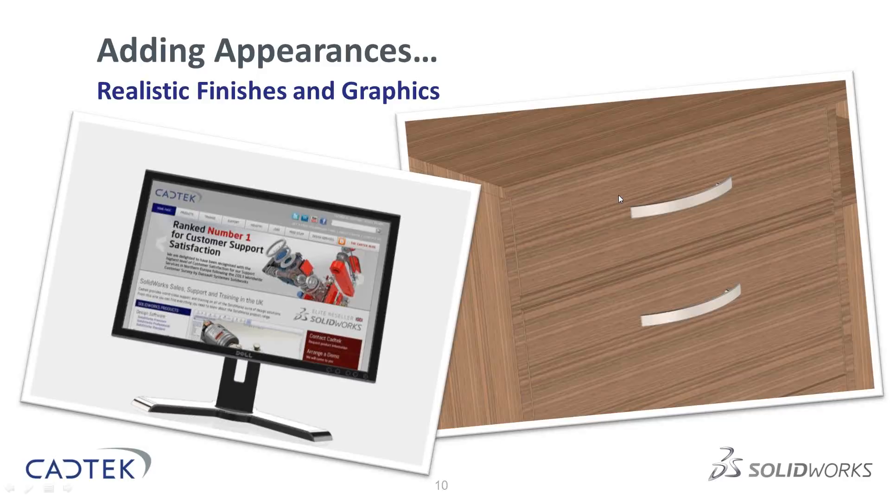
{"action": "left_click", "coordinate": [618, 196]}
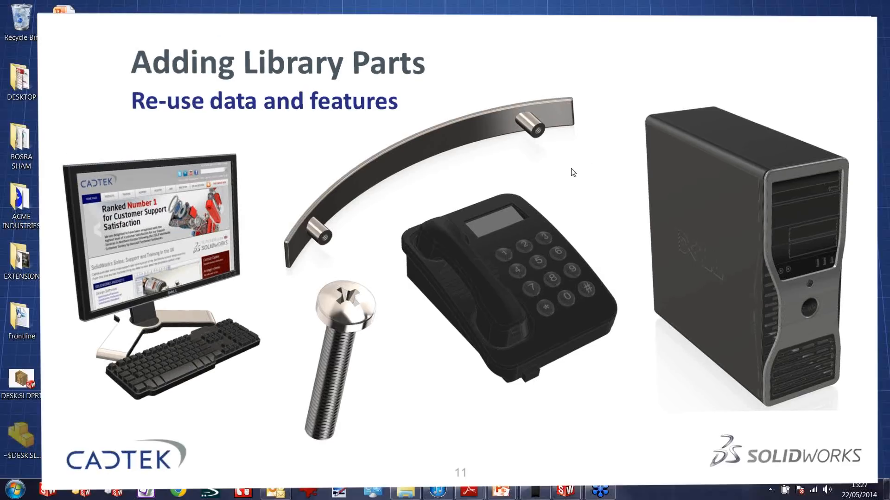
{"action": "key", "text": "super+Tab"}
{"action": "key", "text": "super+Tab"}
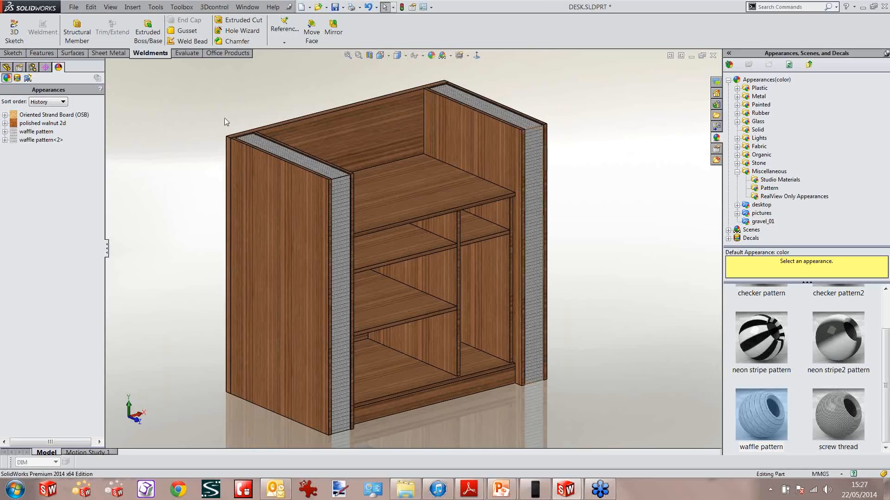
Save the desk part and make a new assembly from it, placing the desk as its first component.
{"action": "left_click", "coordinate": [73, 7]}
{"action": "left_click", "coordinate": [93, 77]}
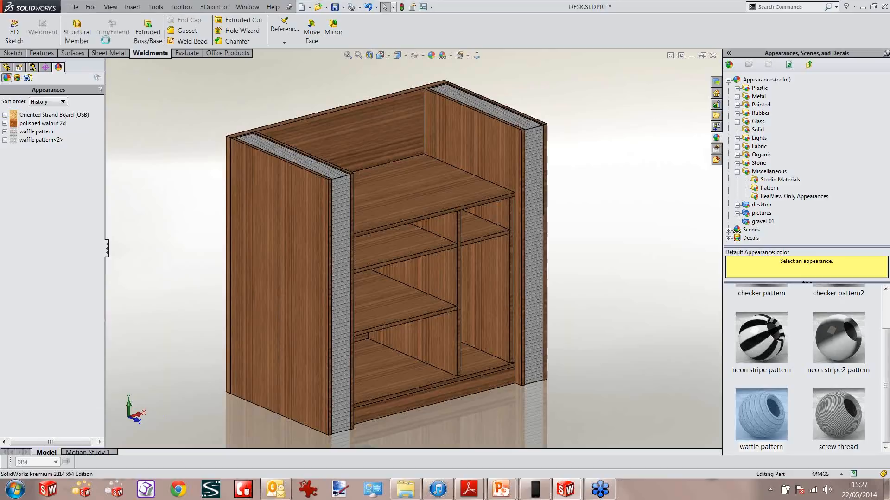
{"action": "left_click", "coordinate": [73, 7]}
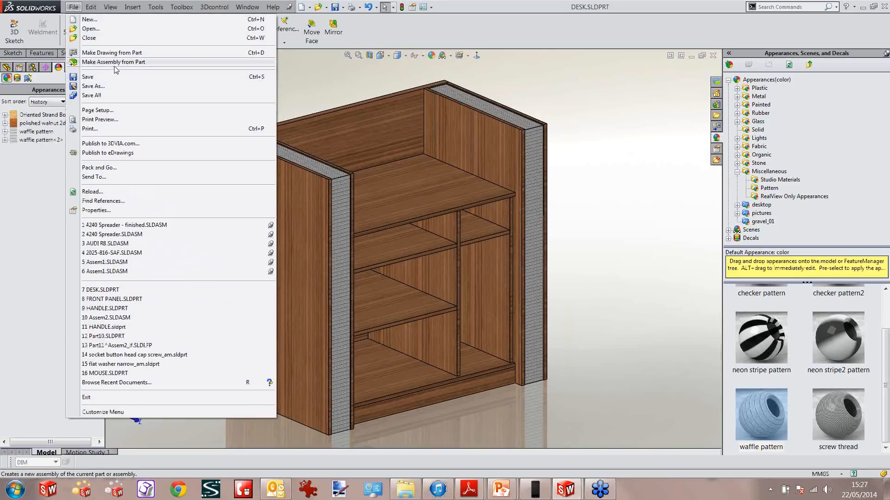
{"action": "left_click", "coordinate": [114, 64]}
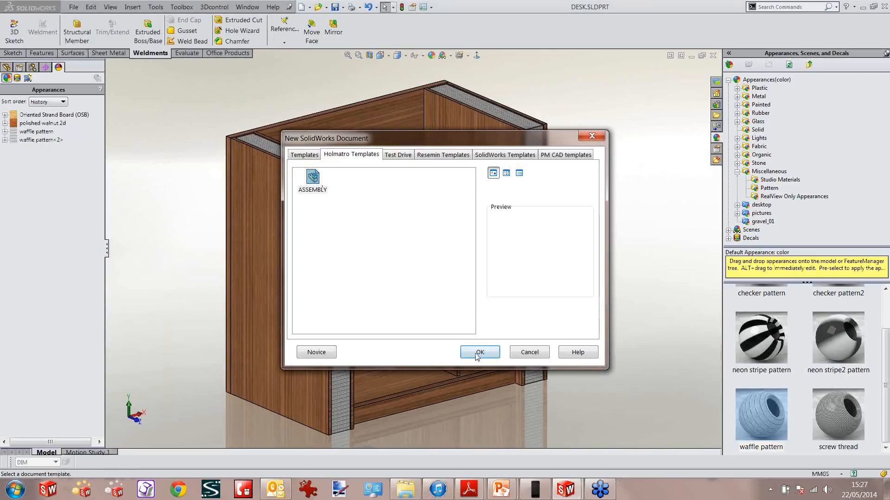
{"action": "left_click", "coordinate": [478, 353]}
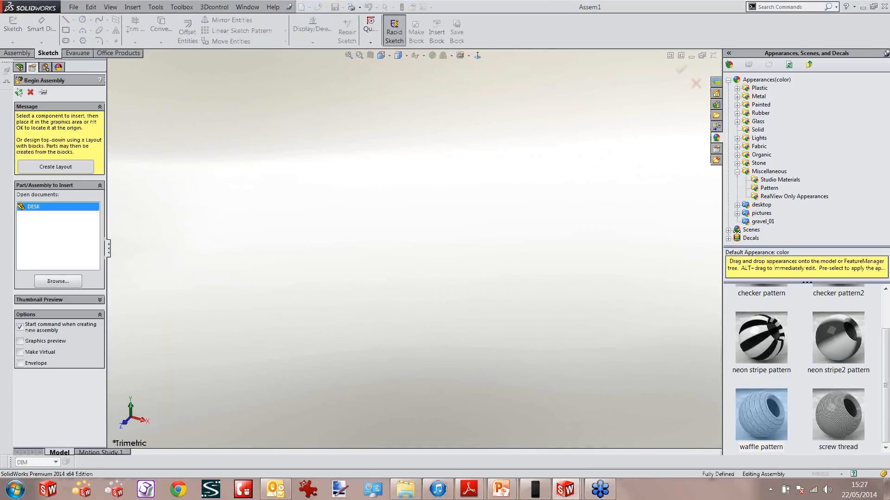
{"action": "left_click", "coordinate": [339, 230]}
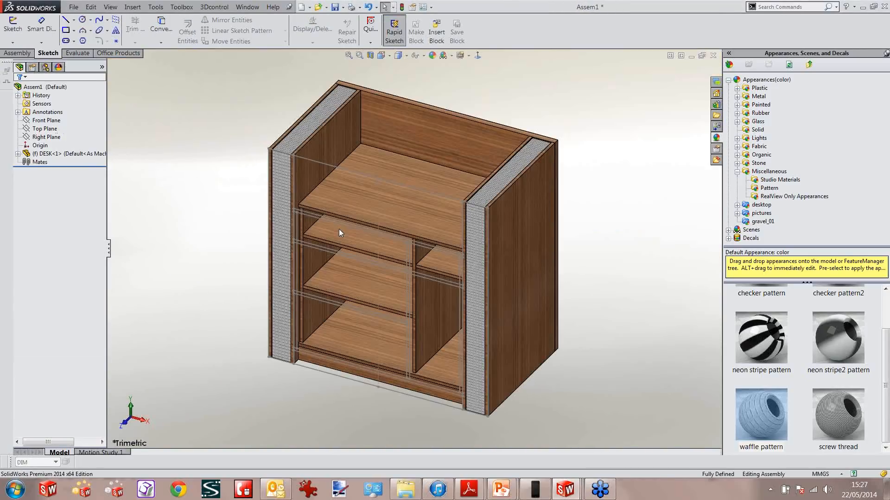
Insert a new part into the assembly, positioned on the front face of the upright beside the upper shelf opening.
{"action": "left_click", "coordinate": [132, 7]}
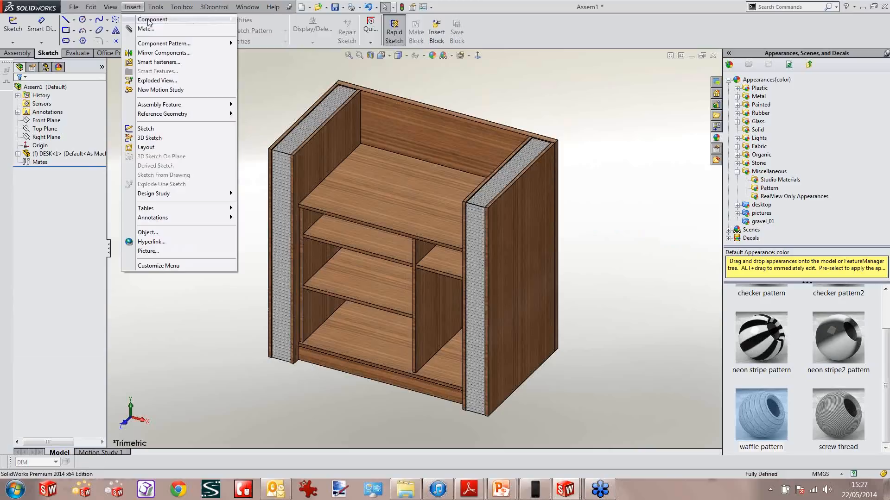
{"action": "mouse_move", "coordinate": [139, 19]}
{"action": "left_click", "coordinate": [262, 28]}
{"action": "left_click", "coordinate": [476, 342]}
{"action": "scroll", "coordinate": [353, 222], "scroll_direction": "down", "scroll_amount": 5}
{"action": "scroll", "coordinate": [315, 227], "scroll_direction": "down", "scroll_amount": 6}
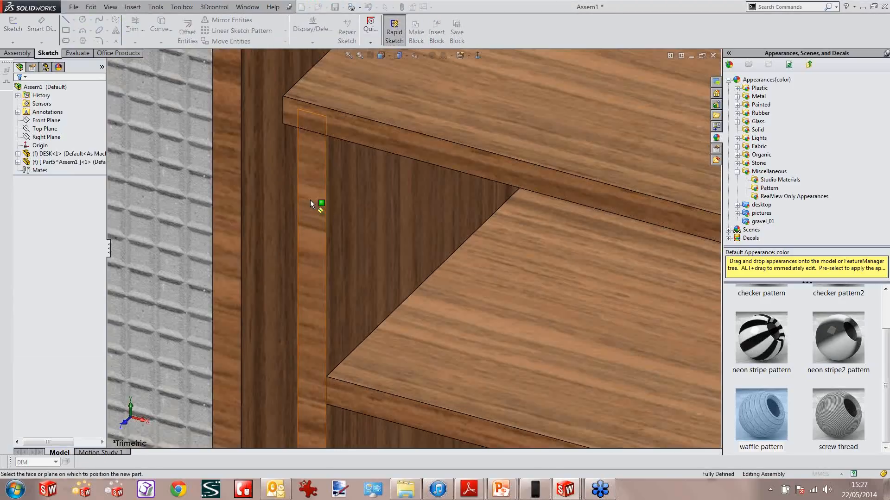
{"action": "left_click", "coordinate": [309, 200]}
Sketch a corner rectangle about 650 by 170 mm over the wide upper opening below the worktop, viewed normal to the face.
{"action": "scroll", "coordinate": [309, 200], "scroll_direction": "up", "scroll_amount": 4}
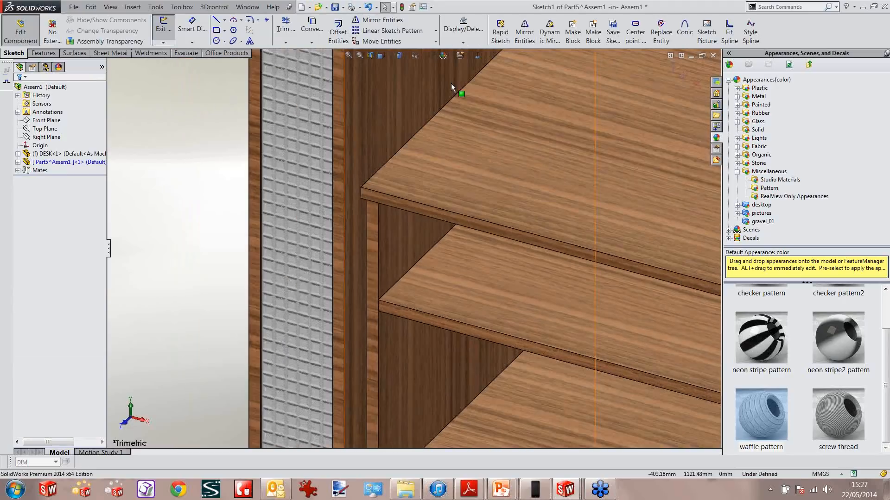
{"action": "left_click", "coordinate": [477, 54]}
{"action": "scroll", "coordinate": [327, 188], "scroll_direction": "down", "scroll_amount": 5}
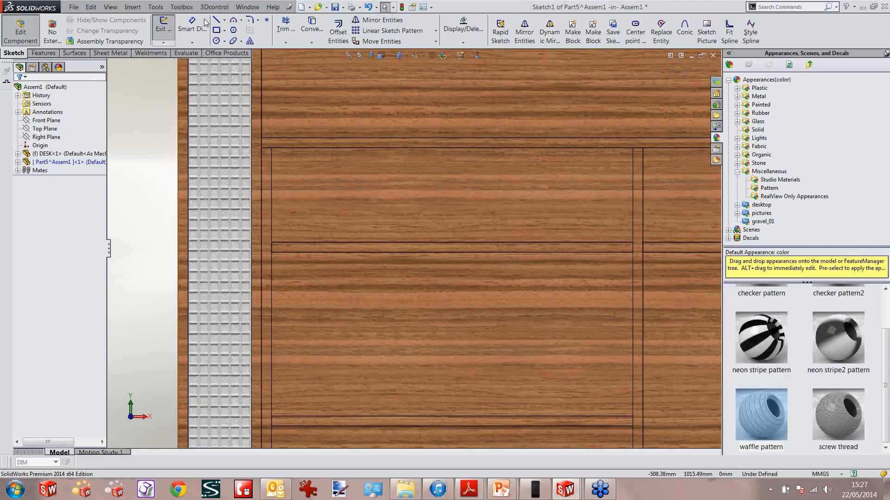
{"action": "left_click", "coordinate": [216, 29]}
{"action": "left_click", "coordinate": [271, 148]}
{"action": "left_click", "coordinate": [633, 242]}
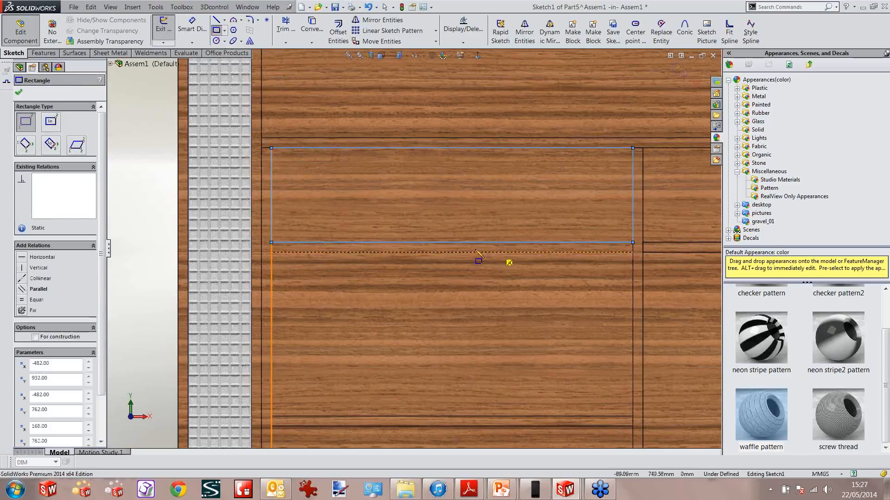
{"action": "scroll", "coordinate": [478, 254], "scroll_direction": "up", "scroll_amount": 5}
{"action": "scroll", "coordinate": [439, 255], "scroll_direction": "down", "scroll_amount": 3}
{"action": "key", "text": "Escape"}
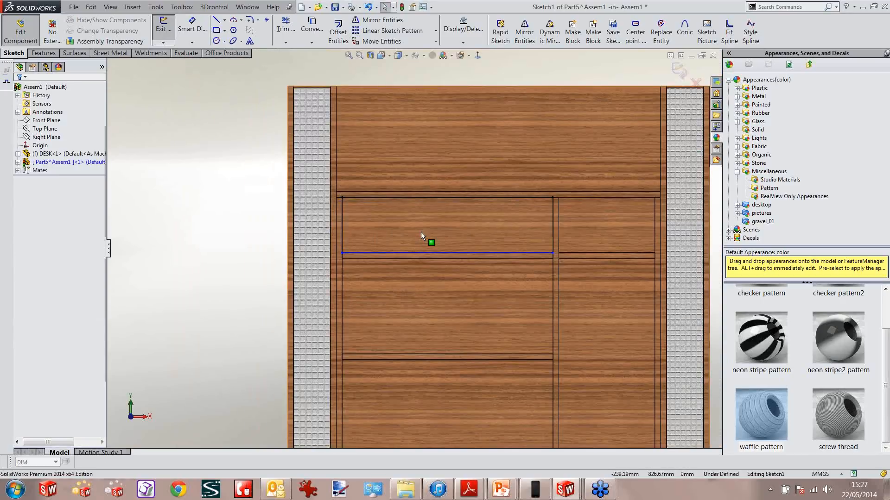
Attach the rectangle's free lower corner to the corner where the shelf meets the upright.
{"action": "scroll", "coordinate": [435, 243], "scroll_direction": "down", "scroll_amount": 3}
{"action": "left_click", "coordinate": [267, 262]}
{"action": "left_click_drag", "start_coordinate": [270, 261], "coordinate": [268, 262]}
{"action": "key", "text": "Escape"}
{"action": "scroll", "coordinate": [306, 236], "scroll_direction": "up", "scroll_amount": 2}
{"action": "scroll", "coordinate": [449, 231], "scroll_direction": "up", "scroll_amount": 1}
{"action": "scroll", "coordinate": [449, 231], "scroll_direction": "down", "scroll_amount": 1}
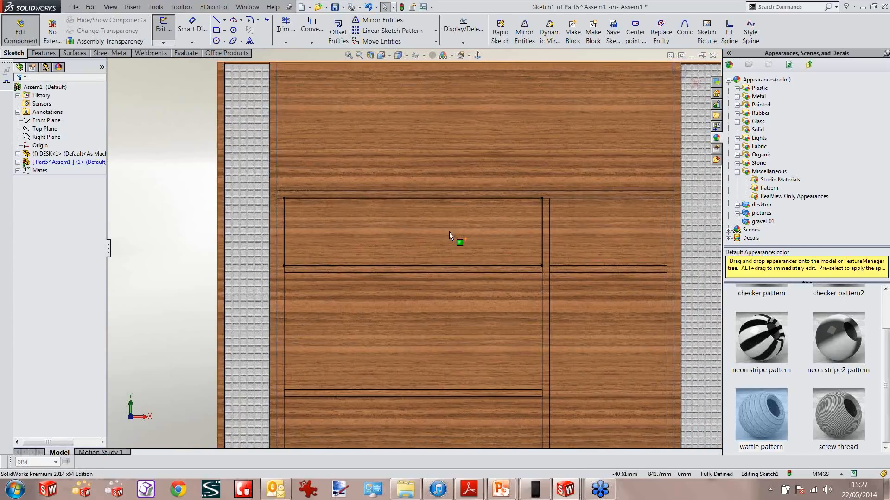
Extrude the rectangle 15 mm to form the upper front panel, and return to editing the assembly.
{"action": "scroll", "coordinate": [449, 232], "scroll_direction": "down", "scroll_amount": 1}
{"action": "scroll", "coordinate": [415, 232], "scroll_direction": "up", "scroll_amount": 3}
{"action": "key", "text": "s"}
{"action": "left_click", "coordinate": [253, 205]}
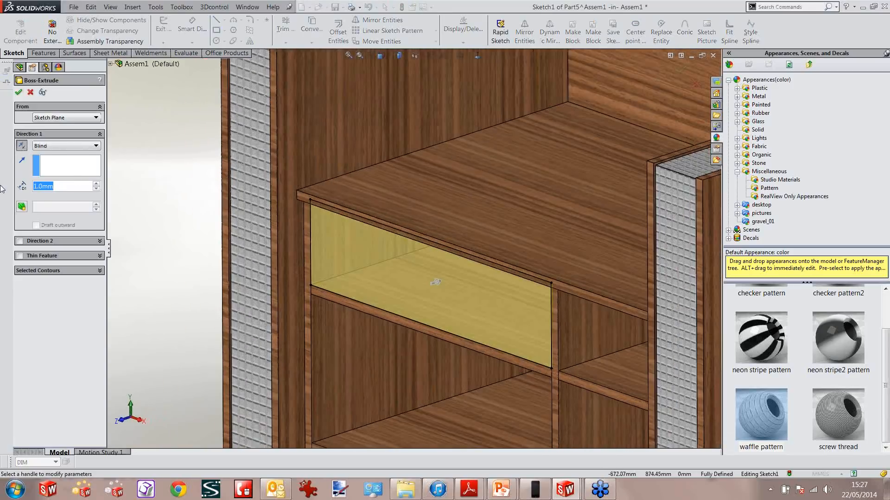
{"action": "type", "text": "15"}
{"action": "key", "text": "Return"}
{"action": "left_click", "coordinate": [19, 92]}
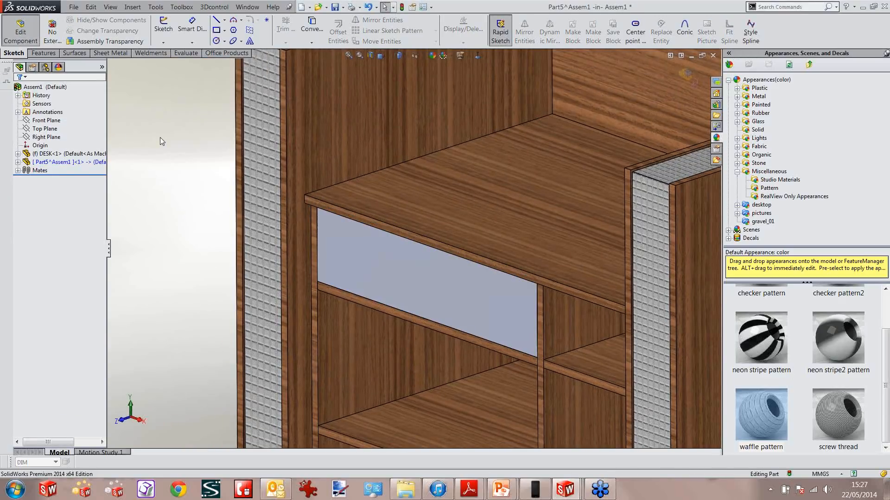
{"action": "scroll", "coordinate": [160, 138], "scroll_direction": "up", "scroll_amount": 2}
{"action": "left_click", "coordinate": [21, 32]}
{"action": "left_click", "coordinate": [133, 7]}
{"action": "left_click", "coordinate": [156, 28]}
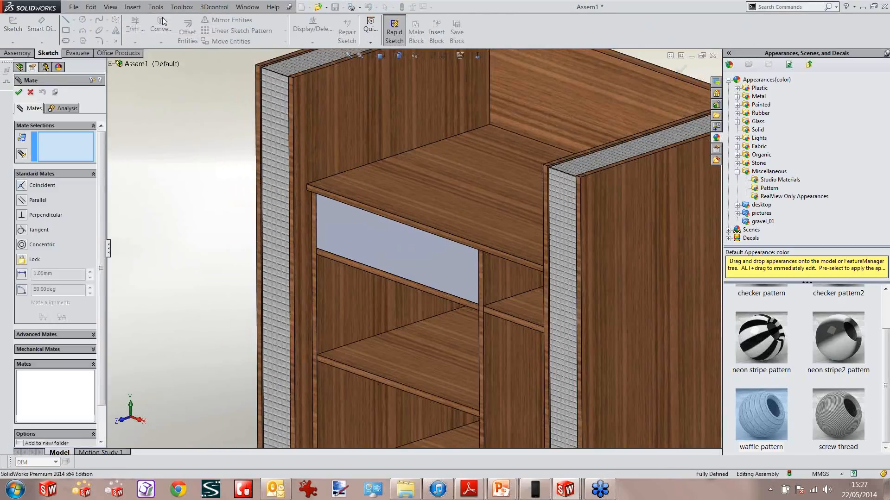
{"action": "key", "text": "Escape"}
Insert another new part into the assembly, positioned on the front face of the upper panel.
{"action": "left_click", "coordinate": [133, 7]}
{"action": "mouse_move", "coordinate": [194, 19]}
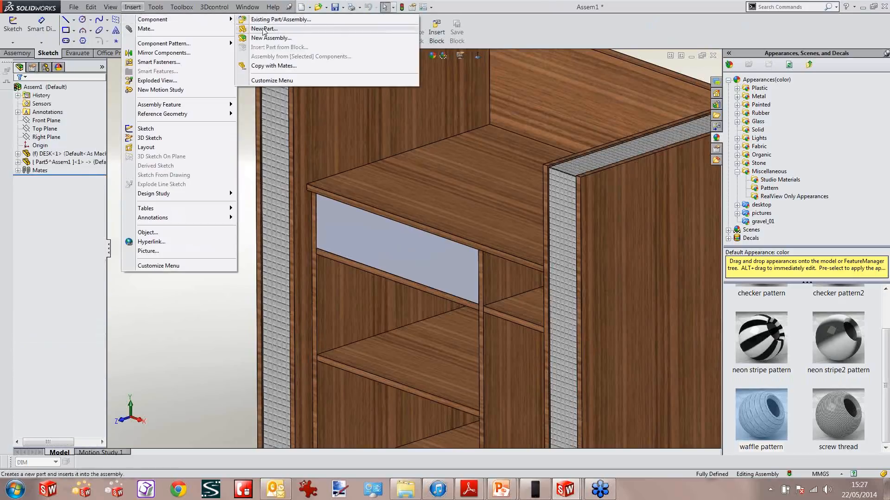
{"action": "left_click", "coordinate": [263, 29]}
{"action": "key", "text": "Return"}
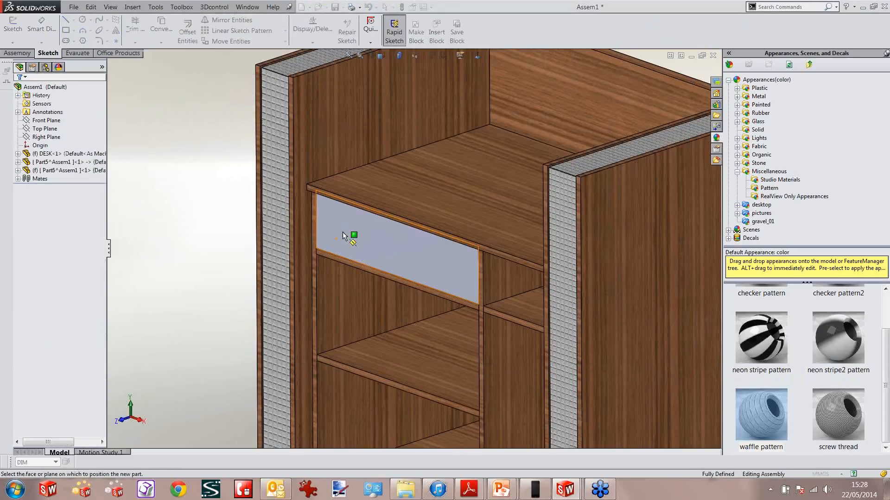
{"action": "left_click", "coordinate": [345, 236]}
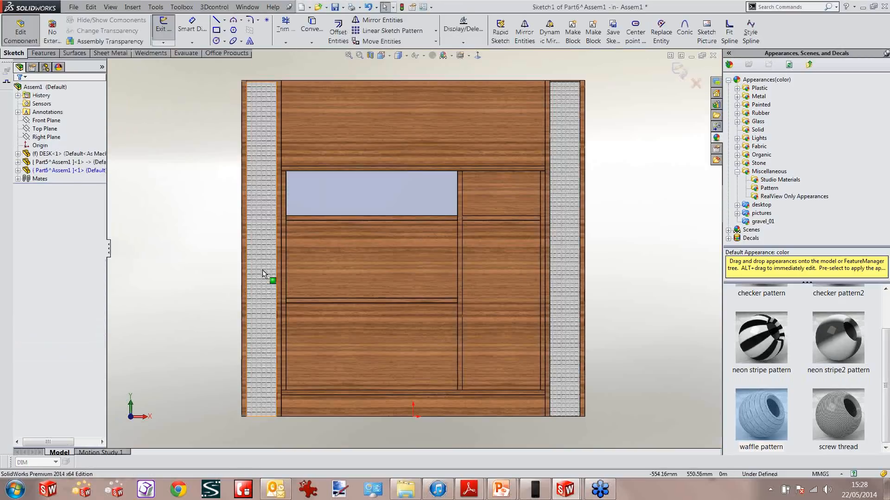
Sketch a corner rectangle about 650 by 295 mm over the wide shelf opening directly below the upper panel, snapping to the opening's corners.
{"action": "key", "text": "s"}
{"action": "left_click", "coordinate": [270, 193]}
{"action": "scroll", "coordinate": [320, 246], "scroll_direction": "down", "scroll_amount": 6}
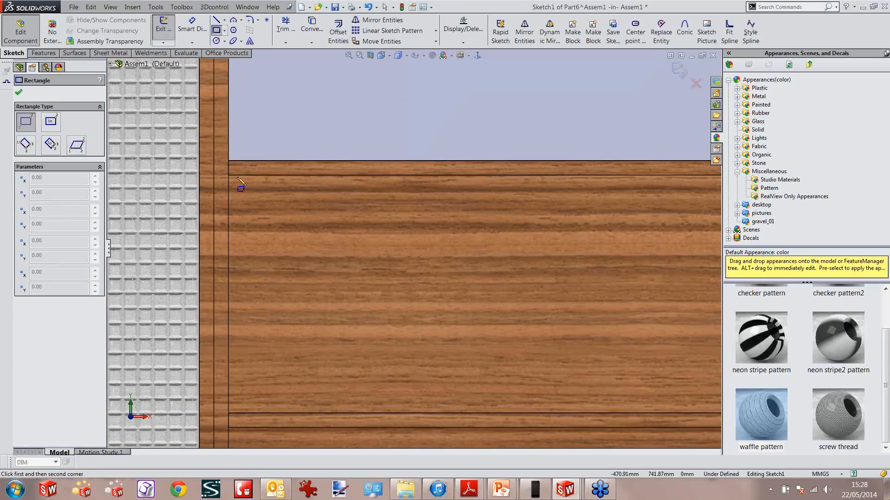
{"action": "left_click", "coordinate": [228, 176]}
{"action": "scroll", "coordinate": [324, 241], "scroll_direction": "up", "scroll_amount": 5}
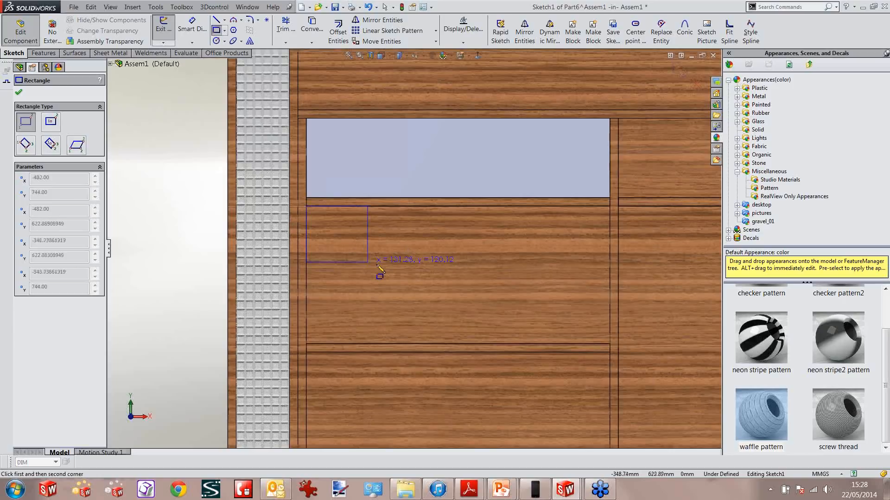
{"action": "scroll", "coordinate": [505, 292], "scroll_direction": "down", "scroll_amount": 7}
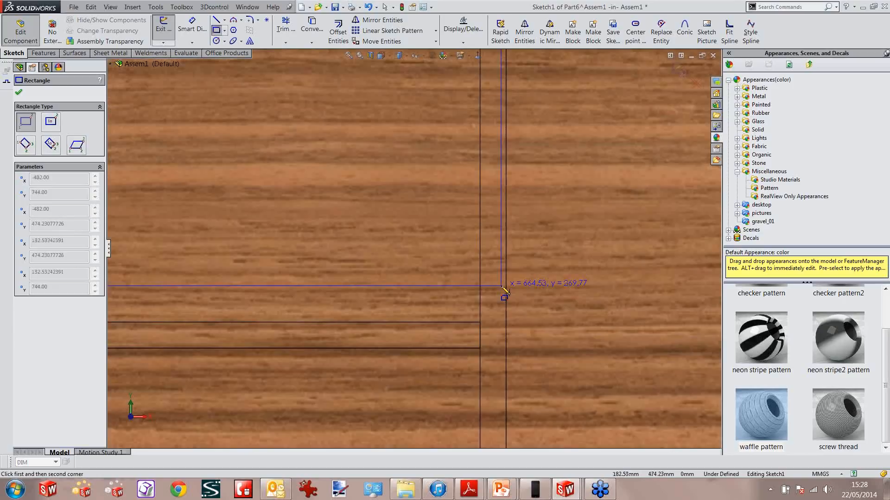
{"action": "left_click", "coordinate": [485, 327]}
{"action": "scroll", "coordinate": [391, 218], "scroll_direction": "up", "scroll_amount": 7}
Extrude the rectangle 15 mm in the reversed direction to form the lower panel, and return to editing the assembly.
{"action": "key", "text": "s"}
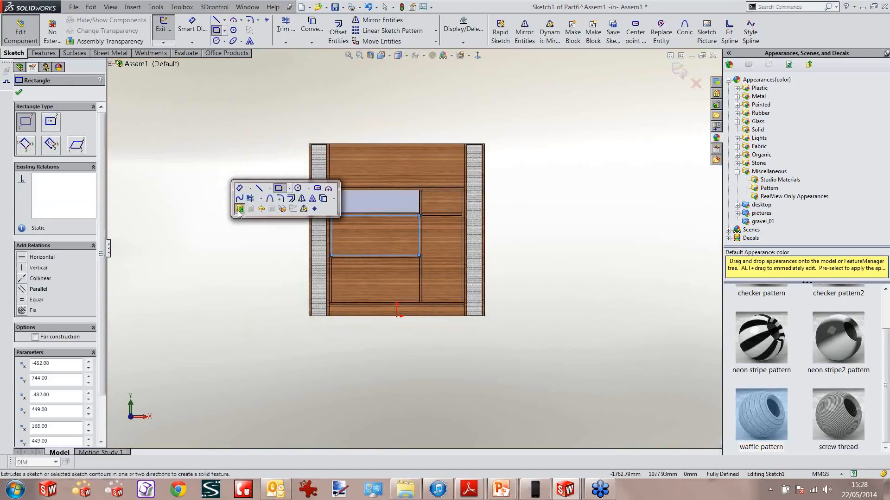
{"action": "left_click", "coordinate": [240, 209]}
{"action": "scroll", "coordinate": [314, 224], "scroll_direction": "down", "scroll_amount": 5}
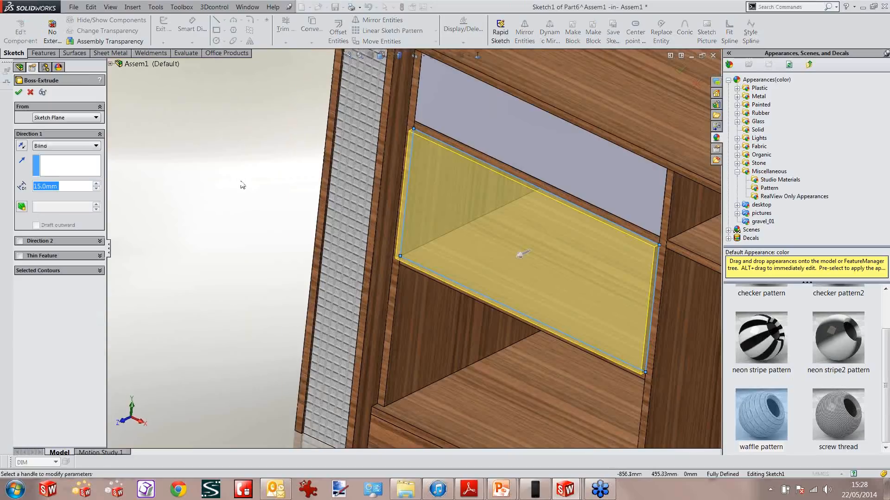
{"action": "left_click", "coordinate": [22, 147]}
{"action": "left_click", "coordinate": [18, 92]}
{"action": "left_click", "coordinate": [191, 145]}
{"action": "left_click", "coordinate": [688, 77]}
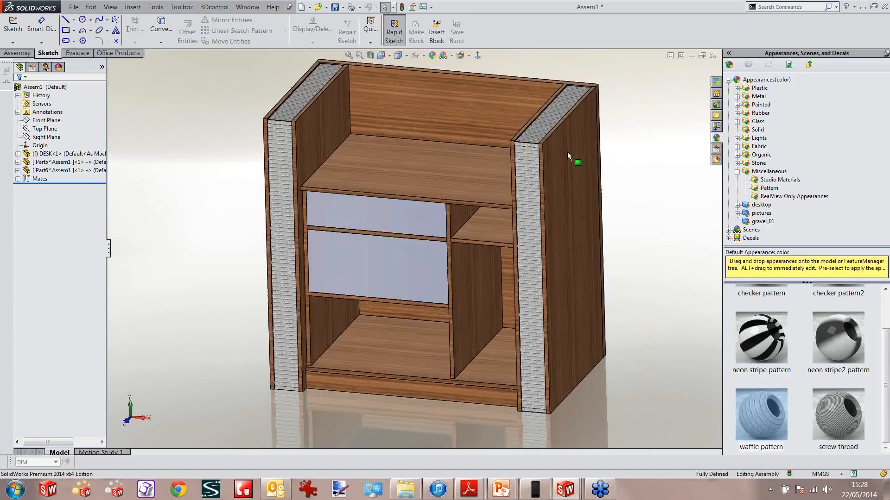
Apply the desk's walnut appearance to both the upper and lower front panels.
{"action": "right_click", "coordinate": [416, 118]}
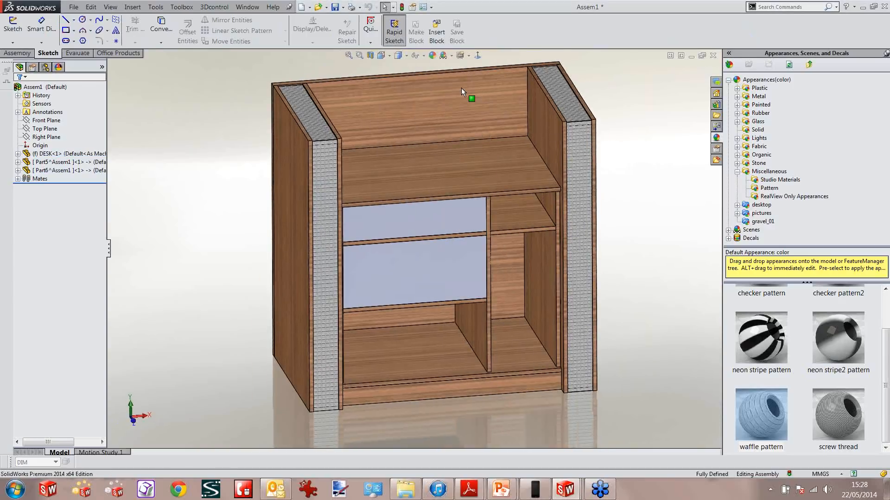
{"action": "right_click", "coordinate": [433, 223]}
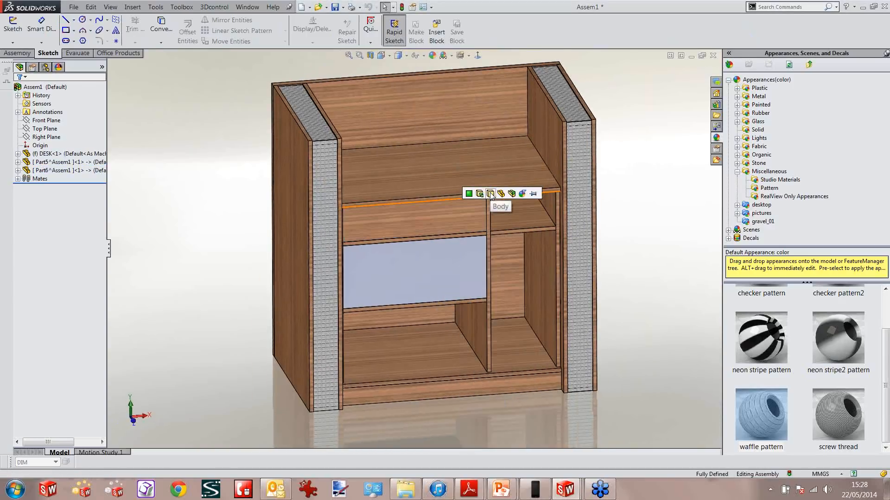
{"action": "right_click", "coordinate": [445, 258]}
{"action": "left_click", "coordinate": [496, 230]}
{"action": "left_click", "coordinate": [497, 232]}
{"action": "middle_click_drag", "start_coordinate": [610, 193], "coordinate": [610, 193]}
Hide the desk component and fit the view to the two front panels.
{"action": "left_click", "coordinate": [452, 121]}
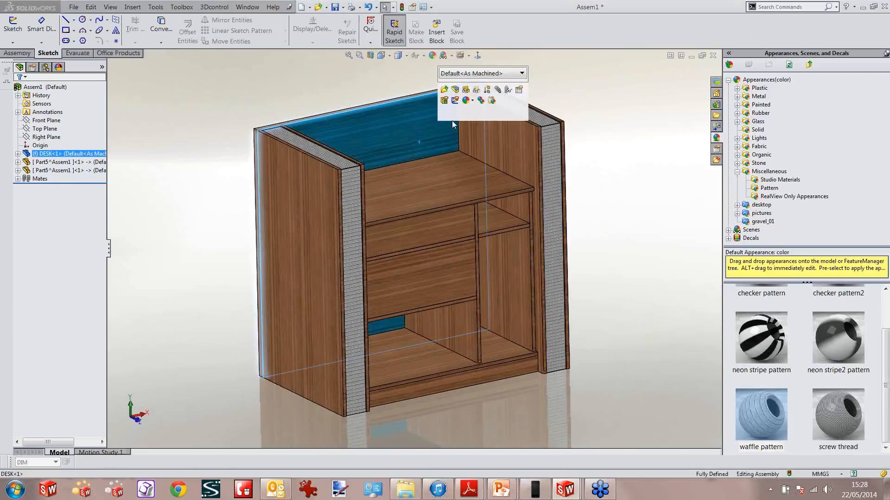
{"action": "left_click", "coordinate": [464, 91]}
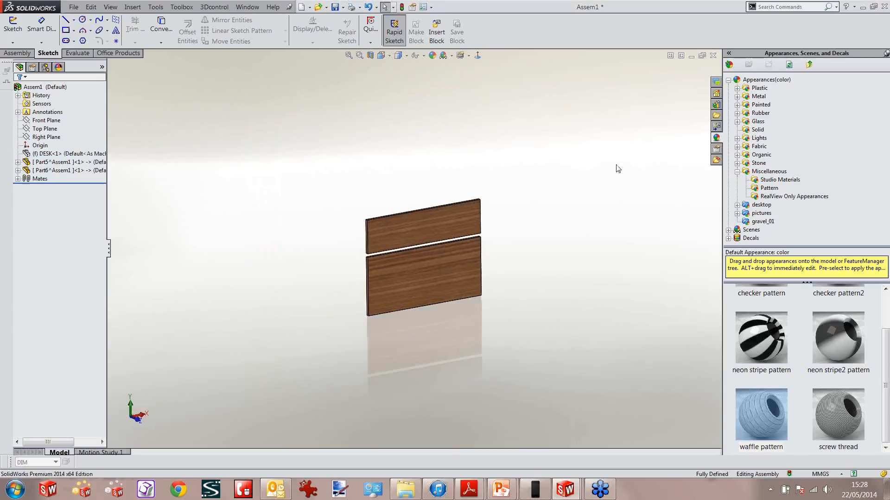
{"action": "key", "text": "f"}
{"action": "scroll", "coordinate": [615, 189], "scroll_direction": "down", "scroll_amount": 1}
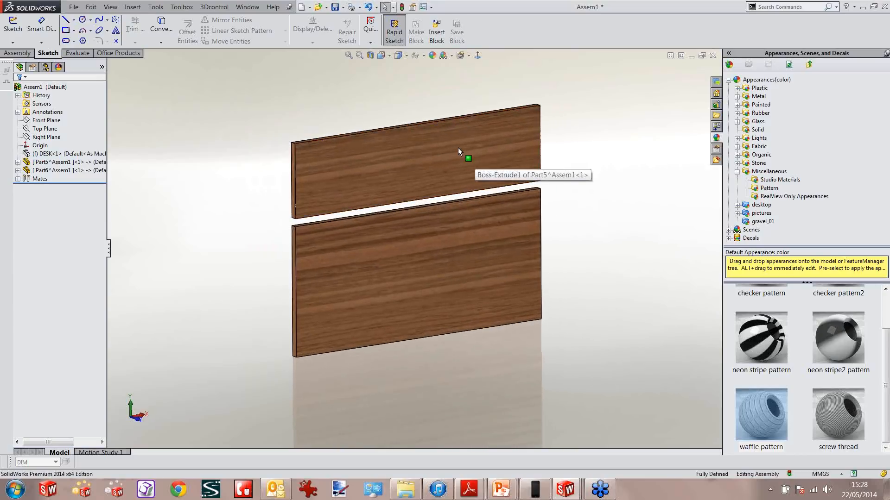
{"action": "scroll", "coordinate": [611, 164], "scroll_direction": "down", "scroll_amount": 1}
{"action": "scroll", "coordinate": [608, 164], "scroll_direction": "down", "scroll_amount": 1}
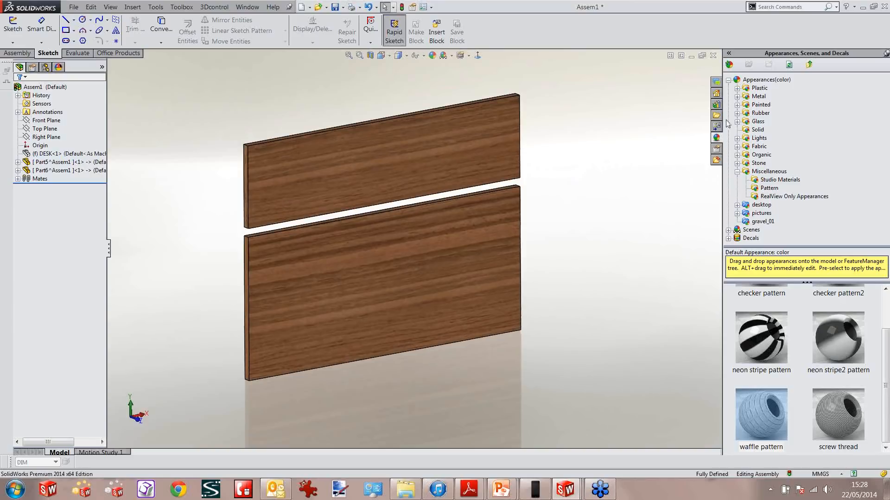
Place the HANDLE part from the FURNITURE DEMO LIBRARY on the upper panel's front face with a coincident mate.
{"action": "left_click", "coordinate": [716, 104]}
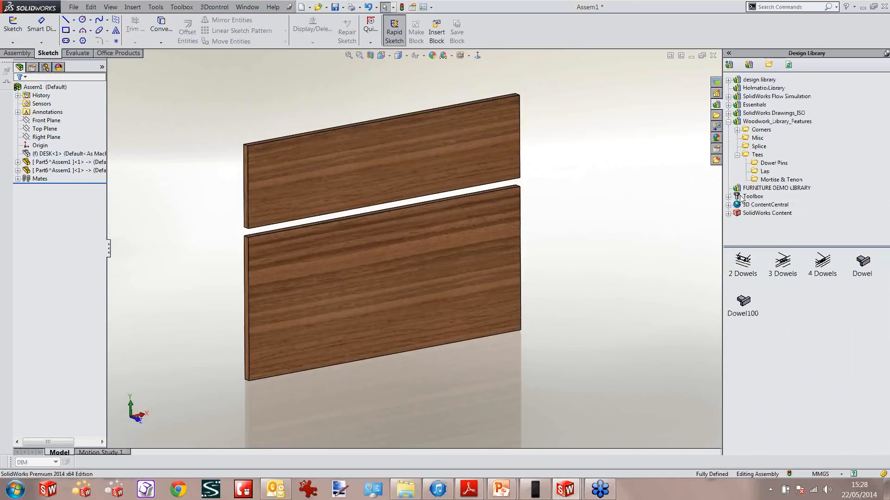
{"action": "left_click", "coordinate": [758, 188]}
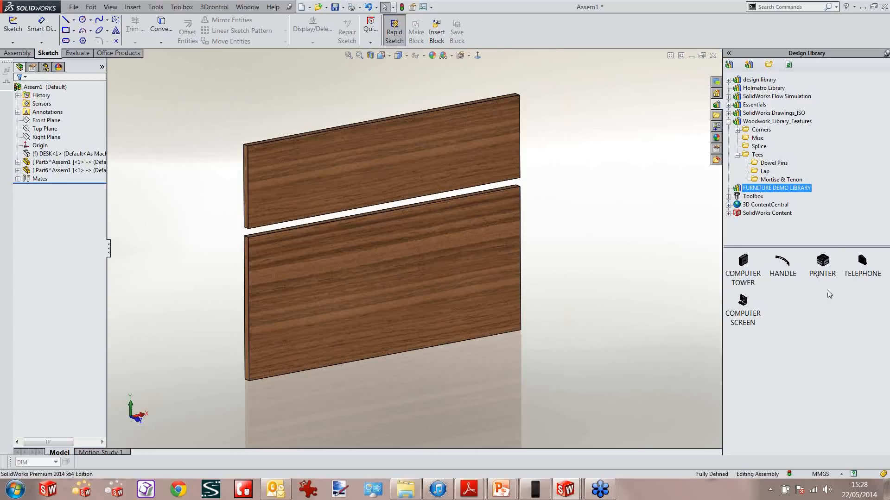
{"action": "mouse_move", "coordinate": [789, 268]}
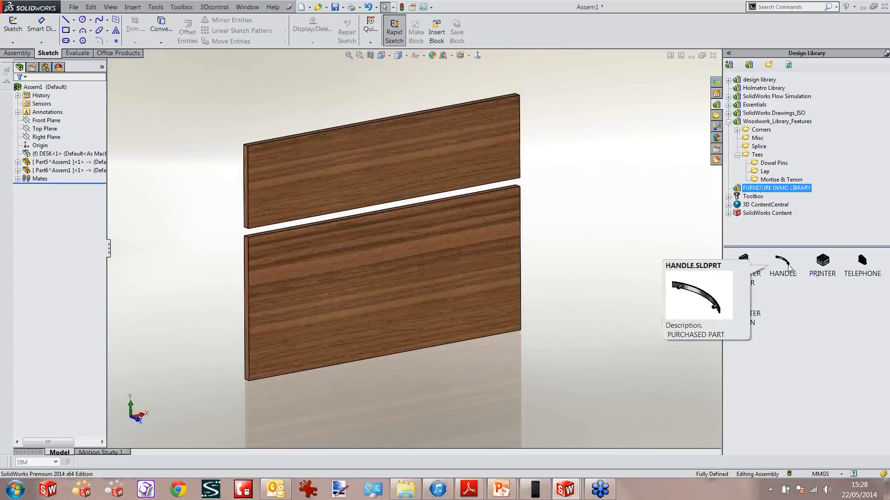
{"action": "left_click_drag", "start_coordinate": [789, 267], "coordinate": [499, 159]}
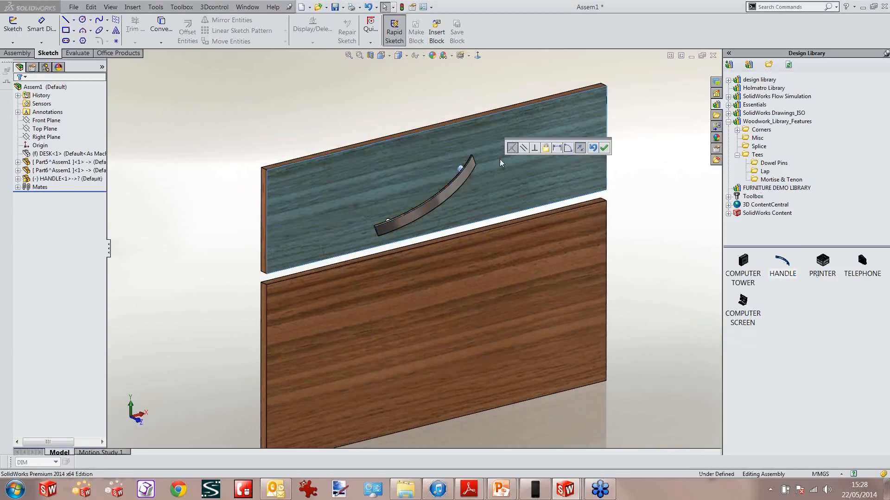
{"action": "left_click", "coordinate": [604, 148]}
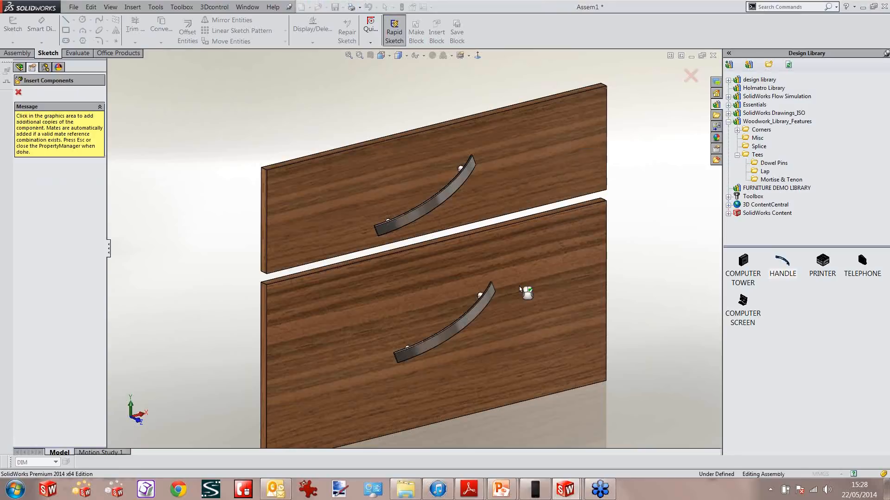
Place a second HANDLE on the lower panel's front face with a coincident mate, and finish inserting components.
{"action": "left_click", "coordinate": [521, 290]}
{"action": "left_click", "coordinate": [623, 302]}
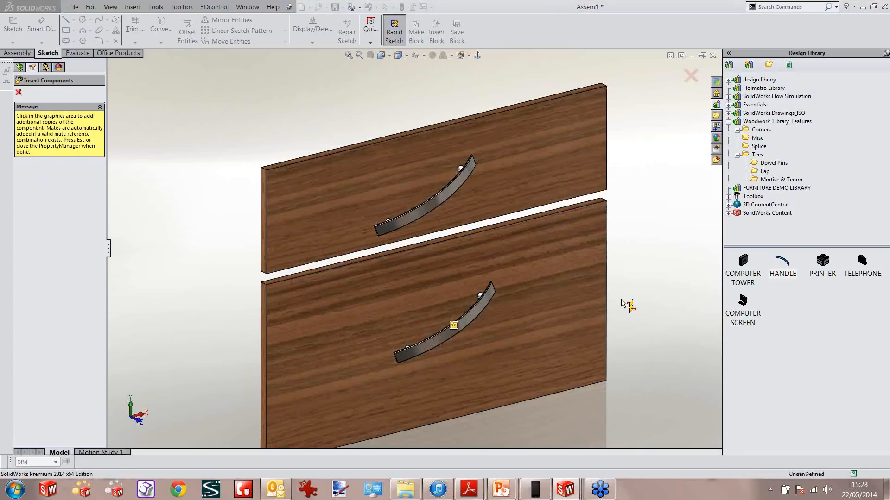
{"action": "key", "text": "Escape"}
Align the two handles with a coincident mate between their Right Planes.
{"action": "scroll", "coordinate": [551, 185], "scroll_direction": "up", "scroll_amount": 3}
{"action": "middle_click_drag", "start_coordinate": [542, 215], "coordinate": [462, 112]}
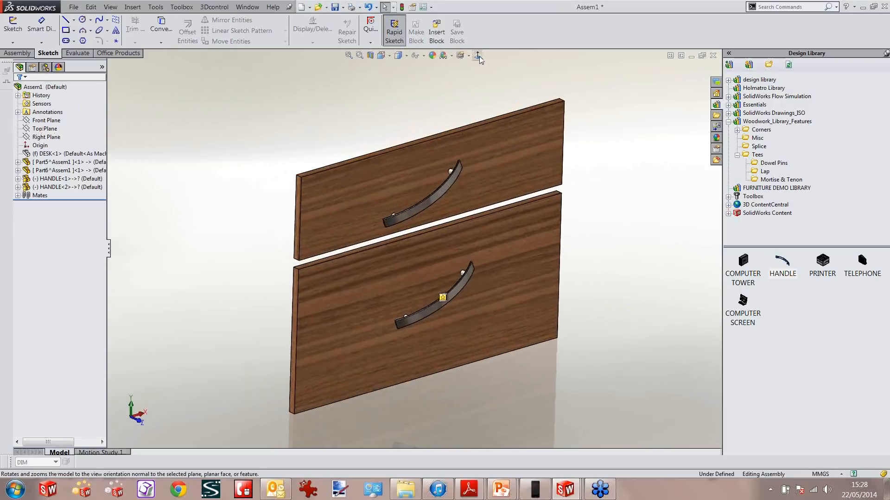
{"action": "left_click", "coordinate": [17, 195]}
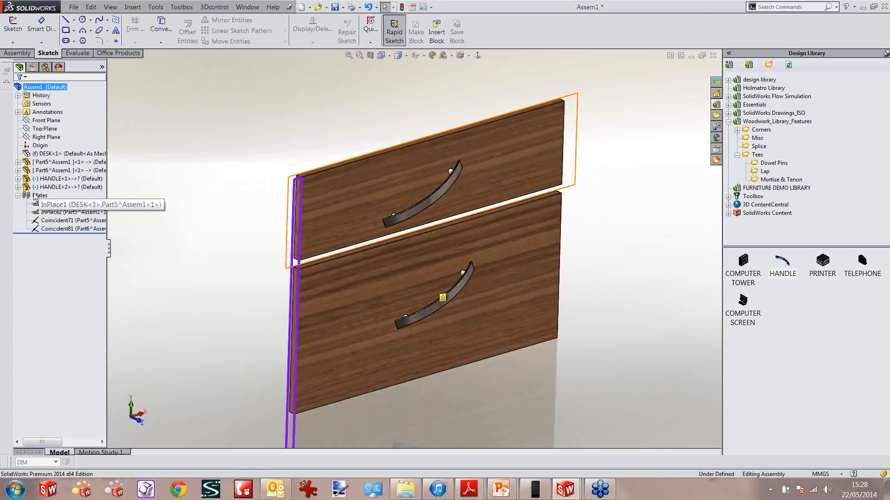
{"action": "left_click", "coordinate": [17, 187]}
{"action": "left_click", "coordinate": [17, 178]}
{"action": "left_click", "coordinate": [54, 246]}
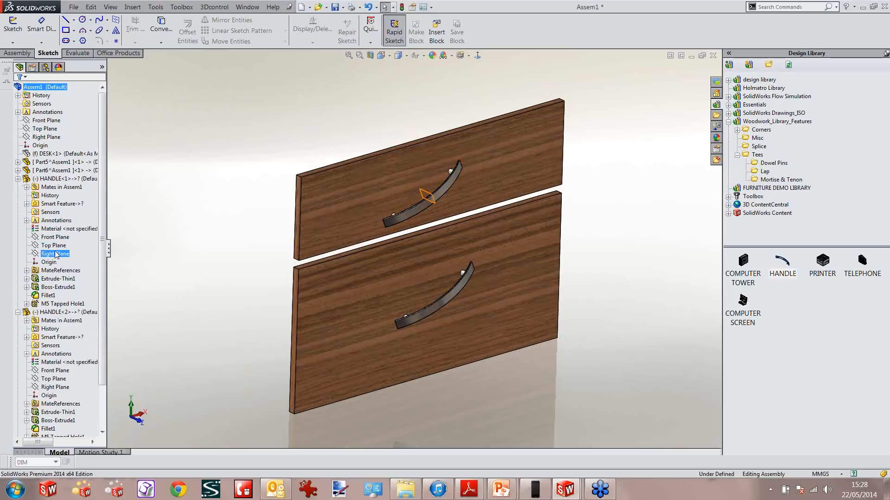
{"action": "left_click", "coordinate": [56, 254]}
{"action": "left_click", "coordinate": [60, 388], "text": "ctrl"}
{"action": "left_click", "coordinate": [66, 363]}
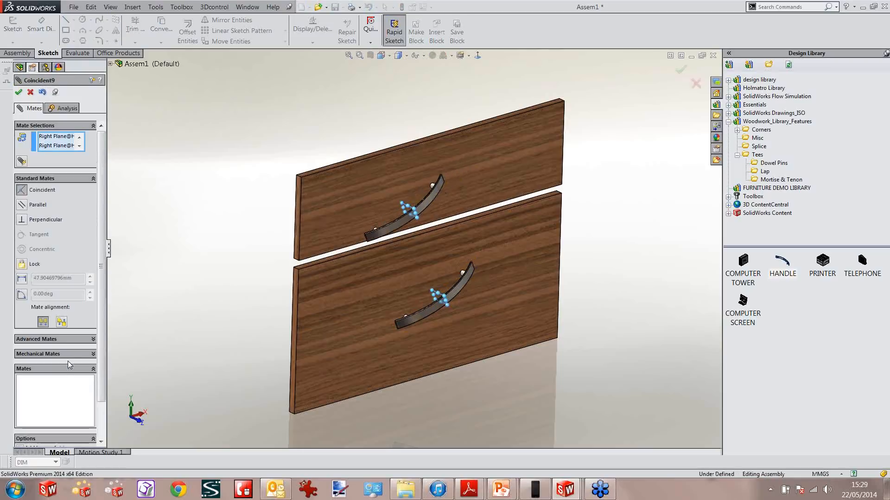
{"action": "left_click", "coordinate": [19, 94]}
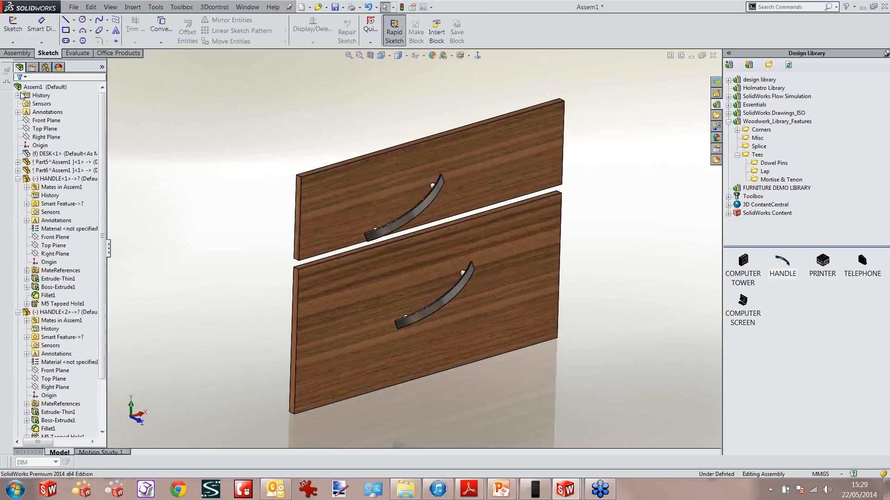
Center the upper handle across the upper panel with a width mate between the handle's end faces and the panel's side faces.
{"action": "scroll", "coordinate": [379, 252], "scroll_direction": "down", "scroll_amount": 2}
{"action": "scroll", "coordinate": [379, 252], "scroll_direction": "down", "scroll_amount": 8}
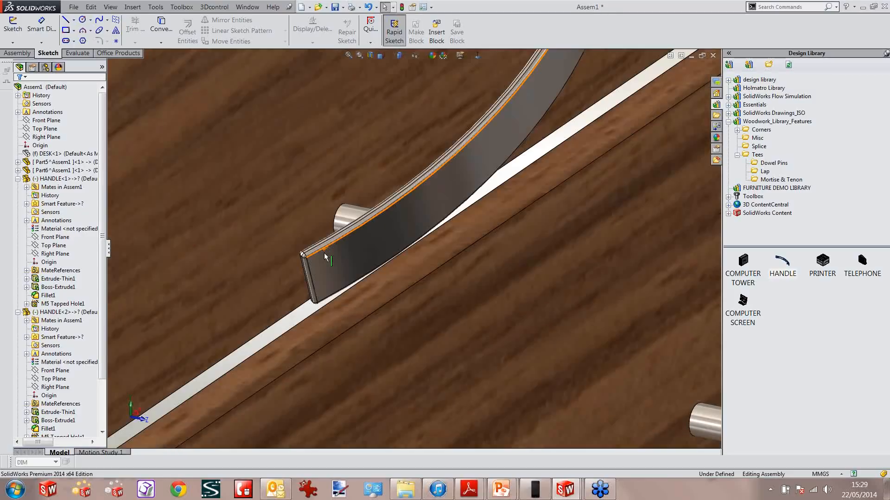
{"action": "left_click", "coordinate": [262, 210]}
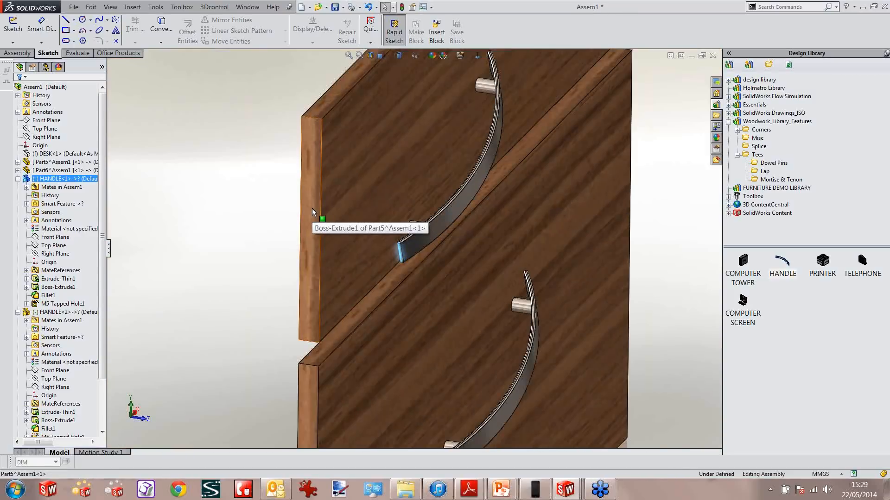
{"action": "left_click", "coordinate": [312, 208]}
{"action": "mouse_move", "coordinate": [383, 211]}
{"action": "middle_mouse_down"}
{"action": "mouse_move", "coordinate": [461, 194]}
{"action": "mouse_move", "coordinate": [380, 217]}
{"action": "middle_mouse_up"}
{"action": "scroll", "coordinate": [462, 194], "scroll_direction": "up", "scroll_amount": 5}
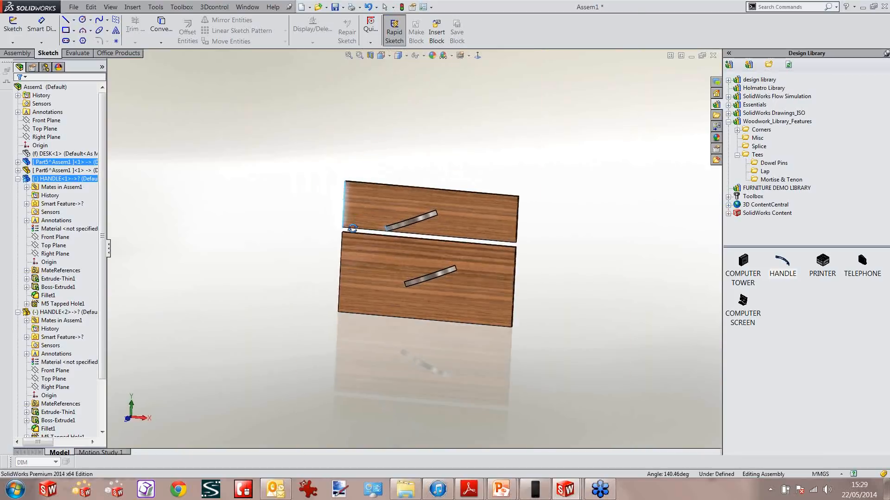
{"action": "scroll", "coordinate": [438, 219], "scroll_direction": "down", "scroll_amount": 8}
{"action": "scroll", "coordinate": [418, 230], "scroll_direction": "down", "scroll_amount": 10}
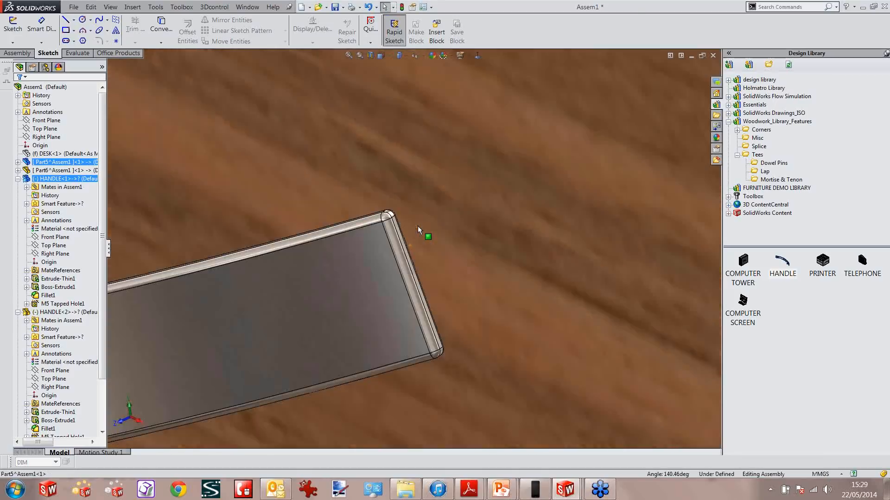
{"action": "scroll", "coordinate": [483, 238], "scroll_direction": "up", "scroll_amount": 10}
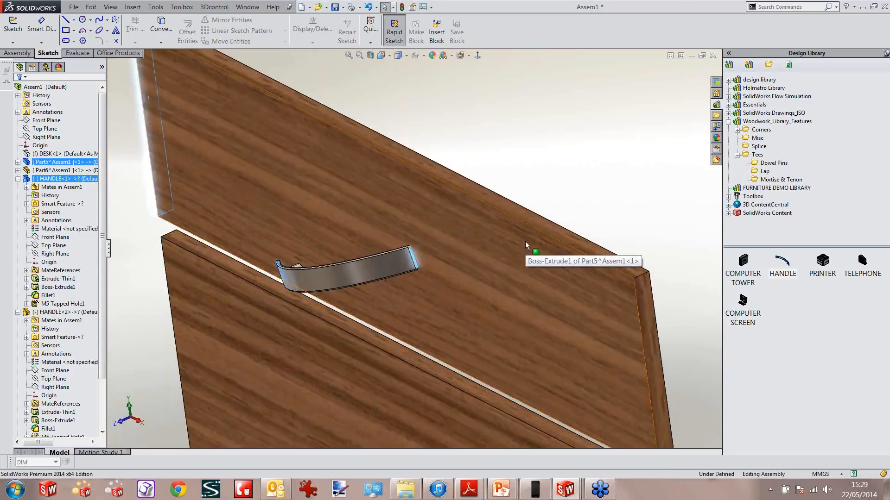
{"action": "left_click", "coordinate": [643, 285]}
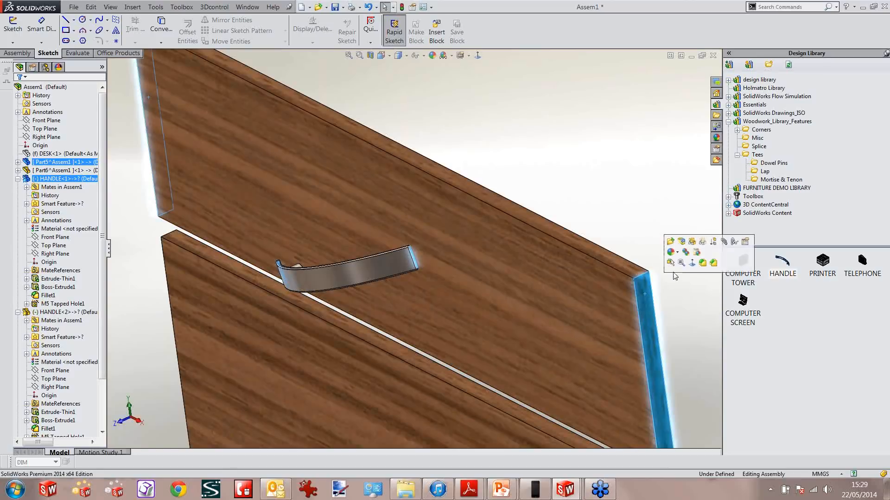
{"action": "left_click", "coordinate": [723, 241]}
{"action": "left_click", "coordinate": [681, 72]}
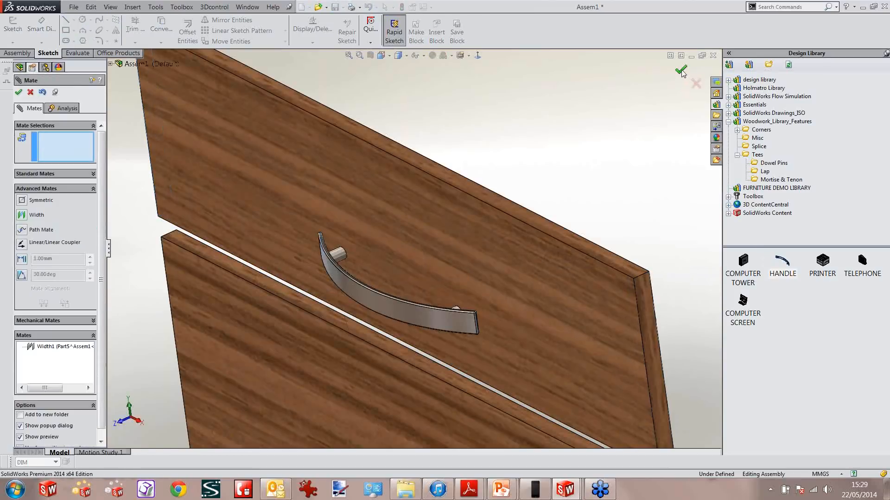
{"action": "left_click", "coordinate": [682, 72]}
View the panels face-on and slide both handles vertically to rough positions on their panels.
{"action": "left_click", "coordinate": [481, 57]}
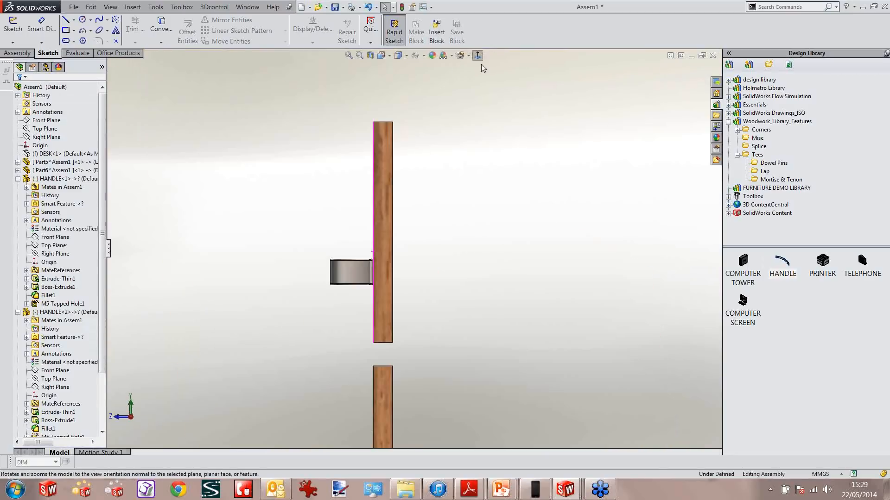
{"action": "left_click", "coordinate": [476, 57]}
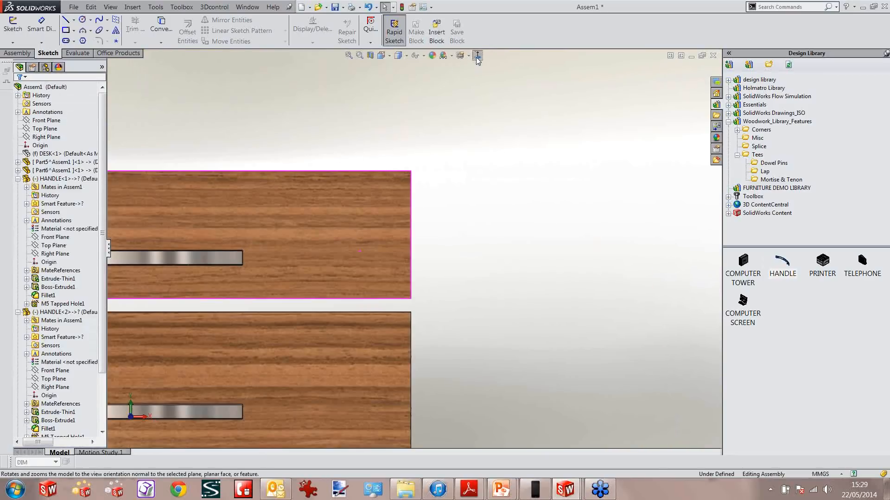
{"action": "left_click", "coordinate": [330, 201]}
{"action": "left_click_drag", "start_coordinate": [330, 199], "coordinate": [328, 186]}
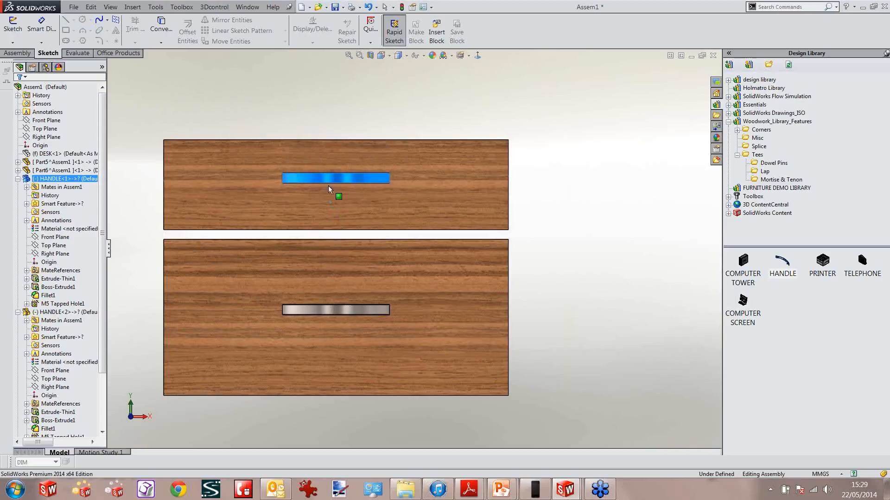
{"action": "left_click_drag", "start_coordinate": [341, 308], "coordinate": [312, 301]}
{"action": "left_click", "coordinate": [312, 300]}
{"action": "key", "text": "Escape"}
Collapse the feature tree and add a 75 mm distance mate between the upper handle's Top Plane and the upper panel's top face.
{"action": "middle_click_drag", "start_coordinate": [359, 250], "coordinate": [397, 185]}
{"action": "scroll", "coordinate": [396, 185], "scroll_direction": "down", "scroll_amount": 5}
{"action": "scroll", "coordinate": [388, 201], "scroll_direction": "up", "scroll_amount": 1}
{"action": "right_click", "coordinate": [93, 195]}
{"action": "left_click", "coordinate": [115, 200]}
{"action": "left_click", "coordinate": [17, 179]}
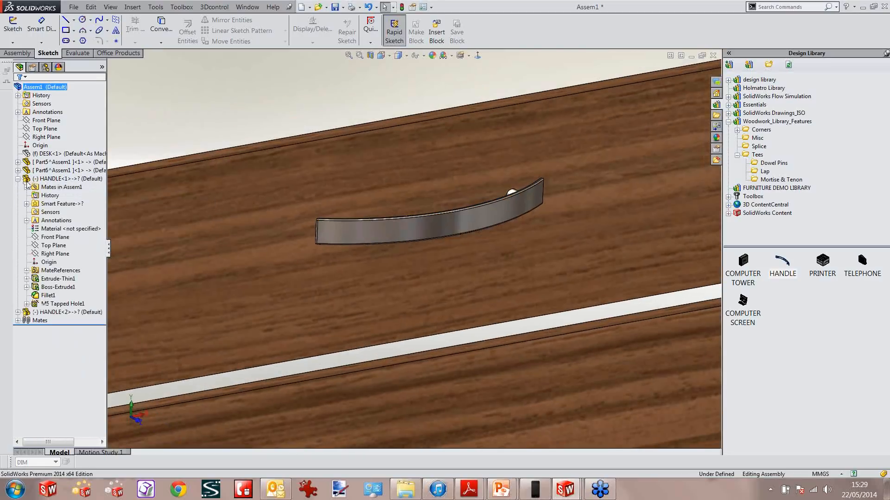
{"action": "left_click", "coordinate": [59, 248]}
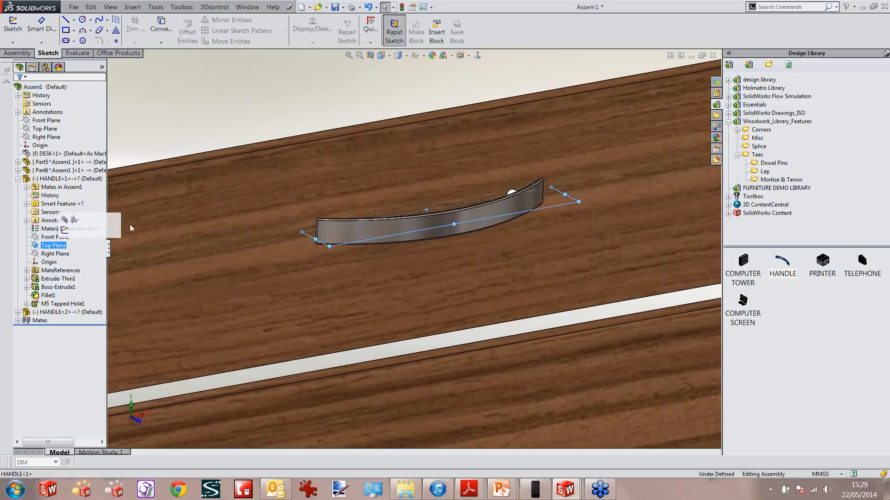
{"action": "scroll", "coordinate": [296, 139], "scroll_direction": "down", "scroll_amount": 3}
{"action": "left_click", "coordinate": [304, 148], "text": "ctrl"}
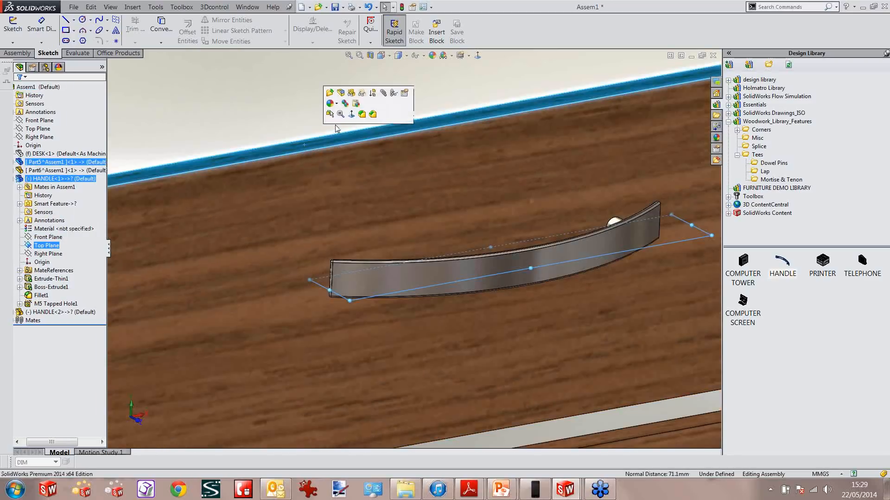
{"action": "left_click", "coordinate": [383, 93]}
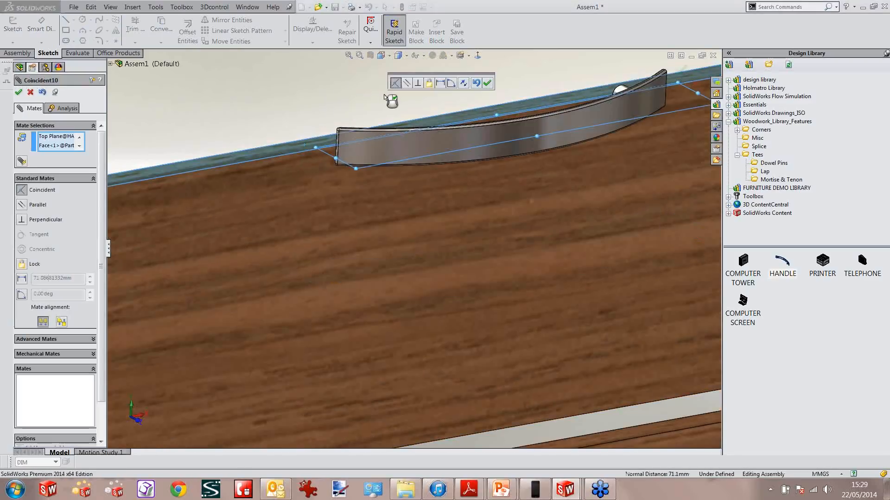
{"action": "left_click", "coordinate": [21, 278]}
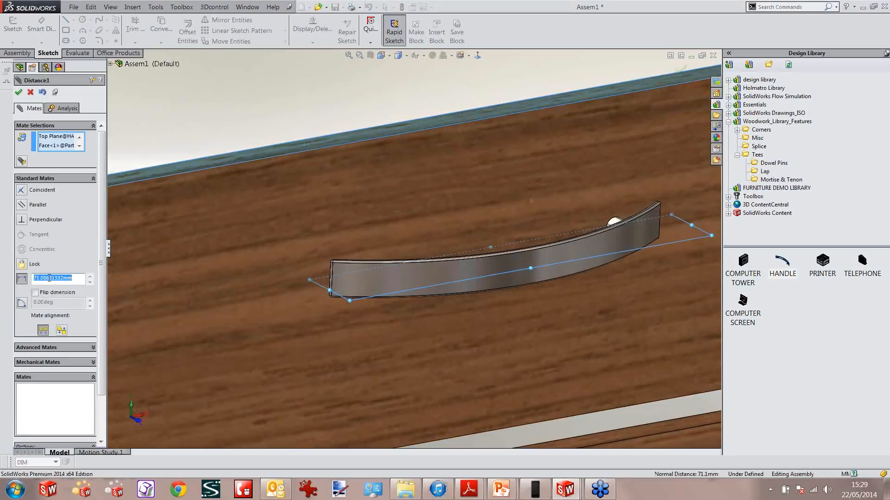
{"action": "left_click", "coordinate": [49, 278]}
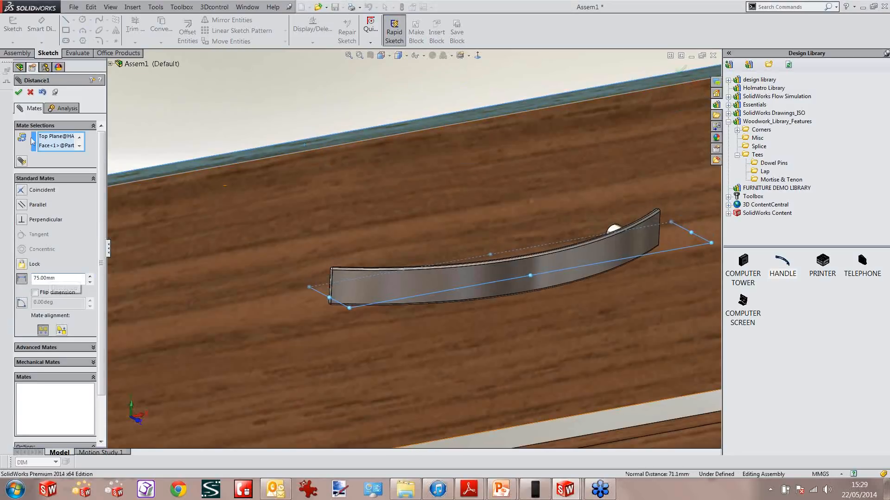
{"action": "left_click", "coordinate": [19, 92]}
{"action": "left_click", "coordinate": [19, 93]}
Add a 75 mm distance mate between the lower handle's Top Plane and the lower panel's top face, and finish mating.
{"action": "scroll", "coordinate": [390, 242], "scroll_direction": "down", "scroll_amount": 5}
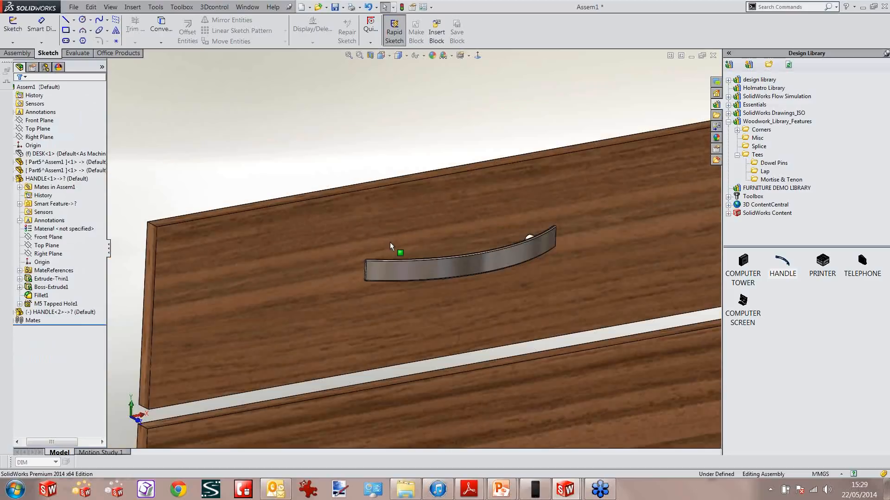
{"action": "scroll", "coordinate": [421, 277], "scroll_direction": "down", "scroll_amount": 5}
{"action": "scroll", "coordinate": [440, 355], "scroll_direction": "up", "scroll_amount": 5}
{"action": "left_click", "coordinate": [415, 326]}
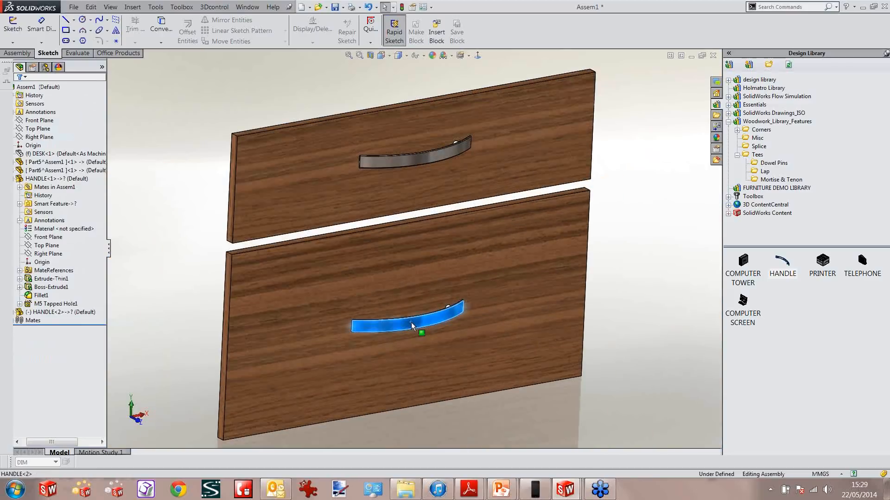
{"action": "left_click", "coordinate": [19, 312]}
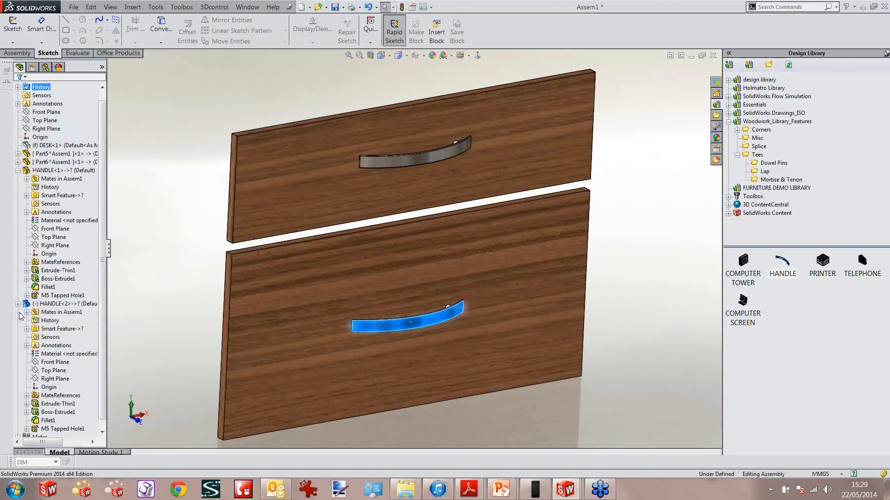
{"action": "left_click", "coordinate": [60, 370]}
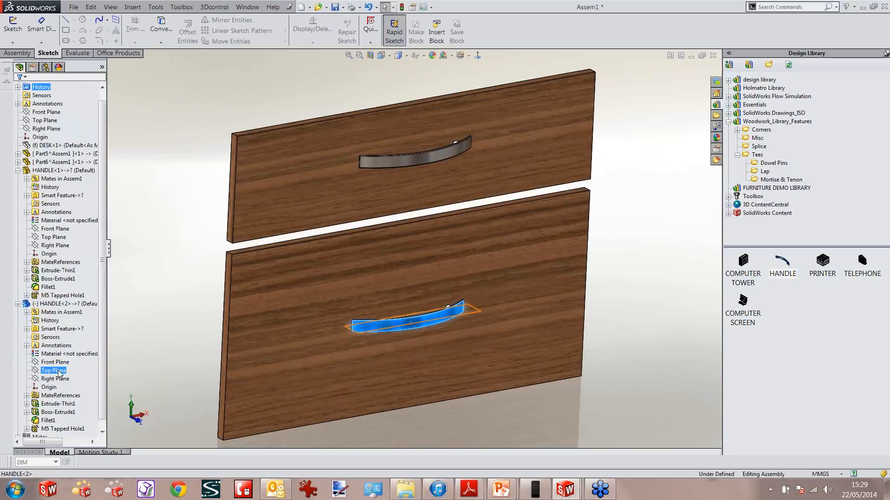
{"action": "scroll", "coordinate": [300, 224], "scroll_direction": "down", "scroll_amount": 2}
{"action": "scroll", "coordinate": [288, 282], "scroll_direction": "down", "scroll_amount": 2}
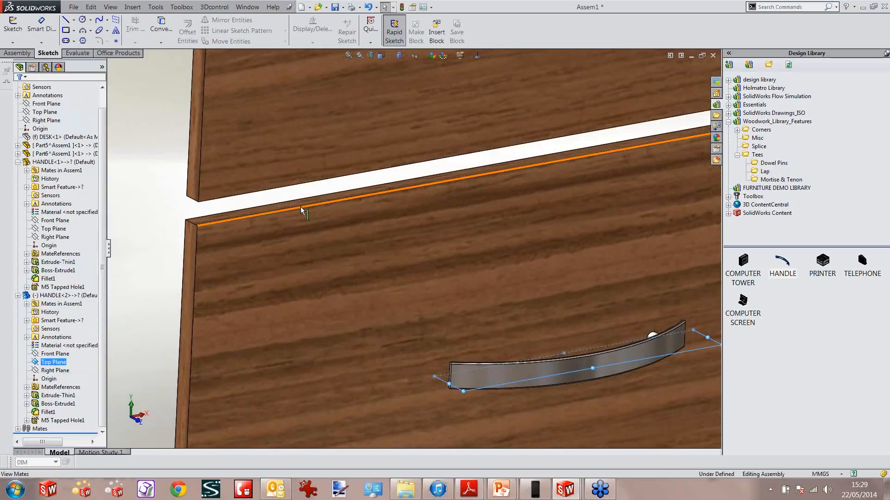
{"action": "left_click", "coordinate": [299, 206], "text": "ctrl"}
{"action": "left_click", "coordinate": [332, 153]}
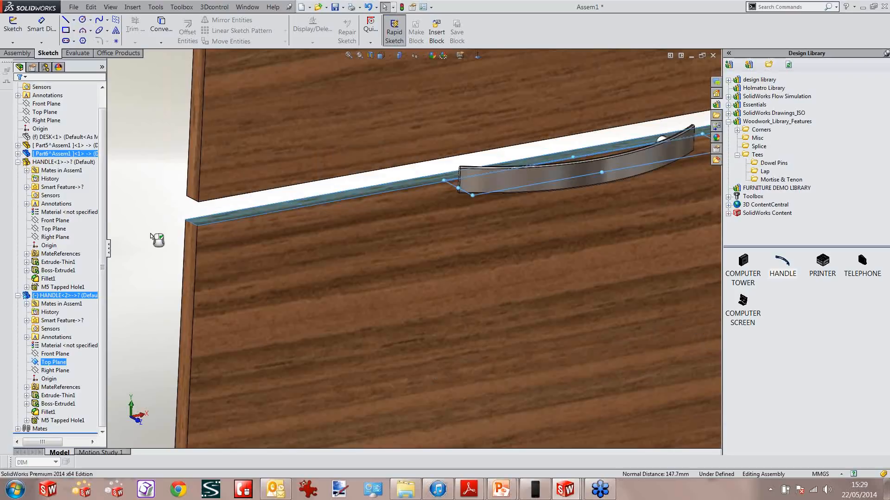
{"action": "left_click", "coordinate": [74, 278]}
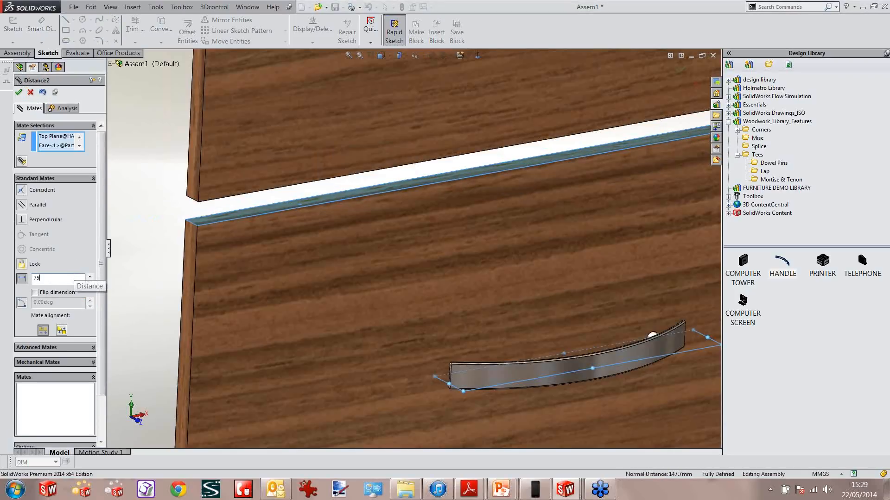
{"action": "type", "text": "75"}
{"action": "key", "text": "Return"}
{"action": "left_click", "coordinate": [19, 92]}
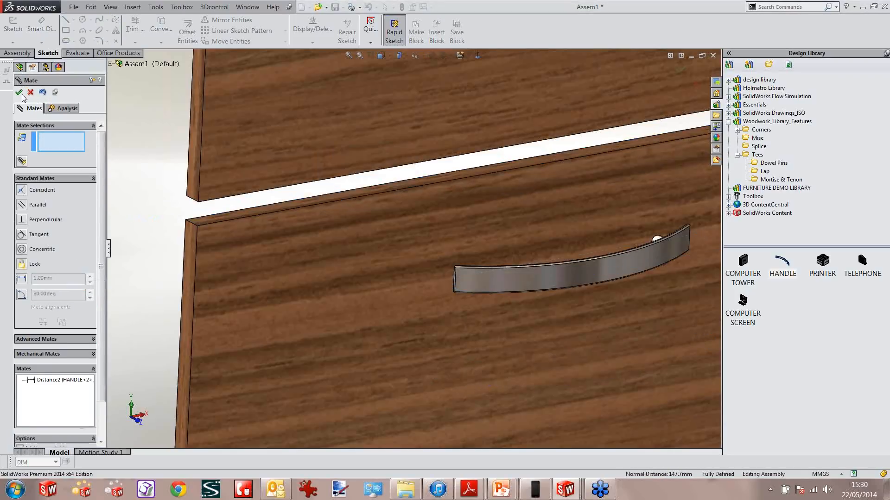
{"action": "scroll", "coordinate": [346, 179], "scroll_direction": "up", "scroll_amount": 5}
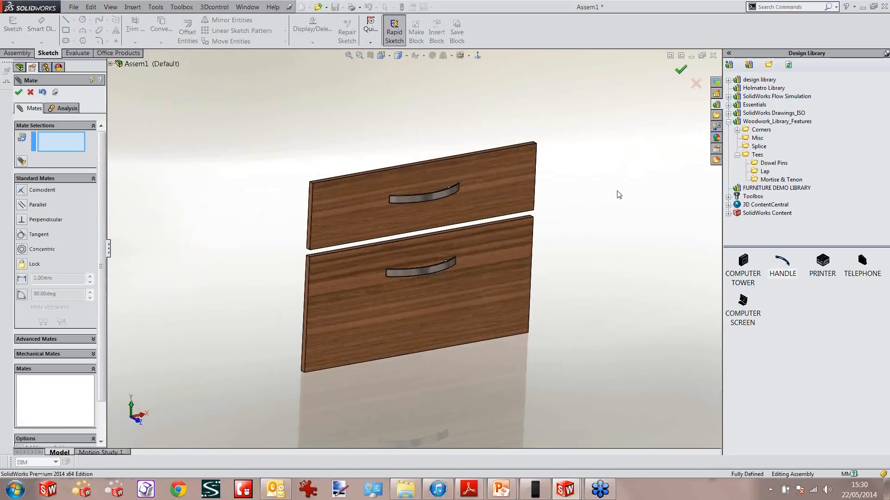
{"action": "key", "text": "Escape"}
Test whether the lower and upper handles can still be moved.
{"action": "scroll", "coordinate": [417, 238], "scroll_direction": "down", "scroll_amount": 3}
{"action": "left_click", "coordinate": [423, 305]}
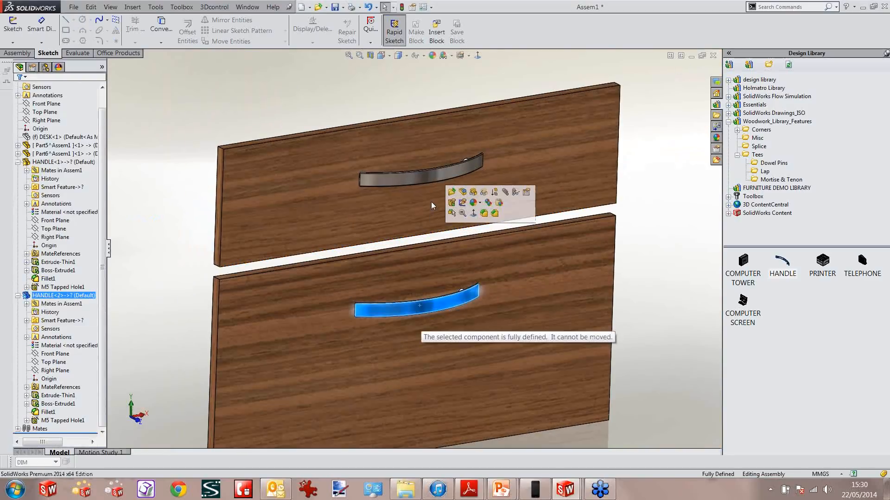
{"action": "left_click", "coordinate": [425, 181]}
{"action": "key", "text": "Escape"}
{"action": "scroll", "coordinate": [402, 138], "scroll_direction": "up", "scroll_amount": 2}
{"action": "scroll", "coordinate": [403, 139], "scroll_direction": "up", "scroll_amount": 1}
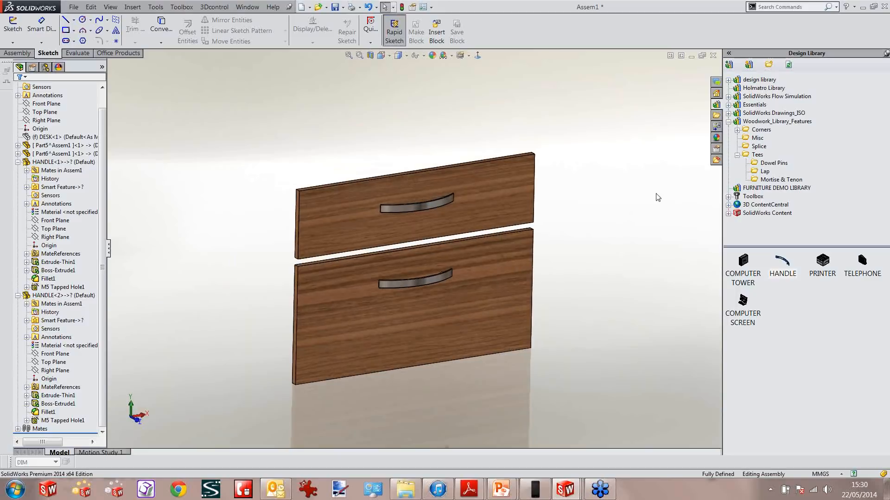
Examine the upper handle's mounting from the front and the rear side of the upper panel.
{"action": "scroll", "coordinate": [421, 227], "scroll_direction": "down", "scroll_amount": 3}
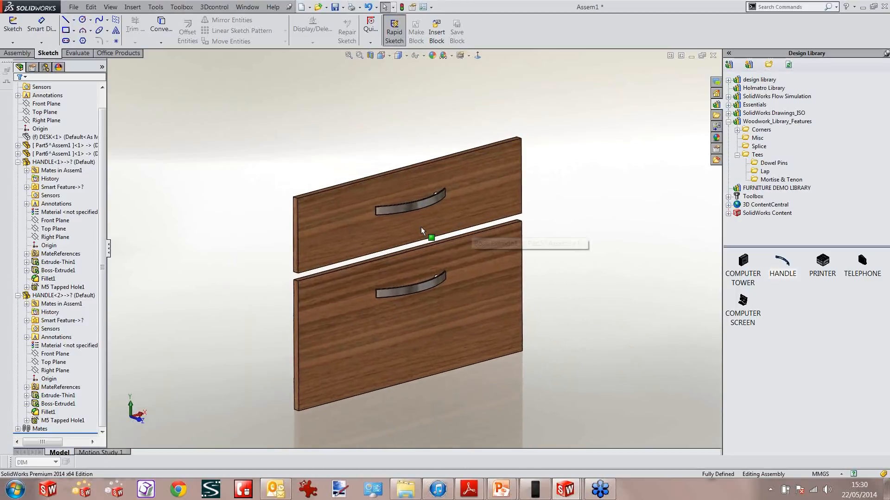
{"action": "scroll", "coordinate": [417, 222], "scroll_direction": "down", "scroll_amount": 5}
{"action": "scroll", "coordinate": [329, 147], "scroll_direction": "up", "scroll_amount": 3}
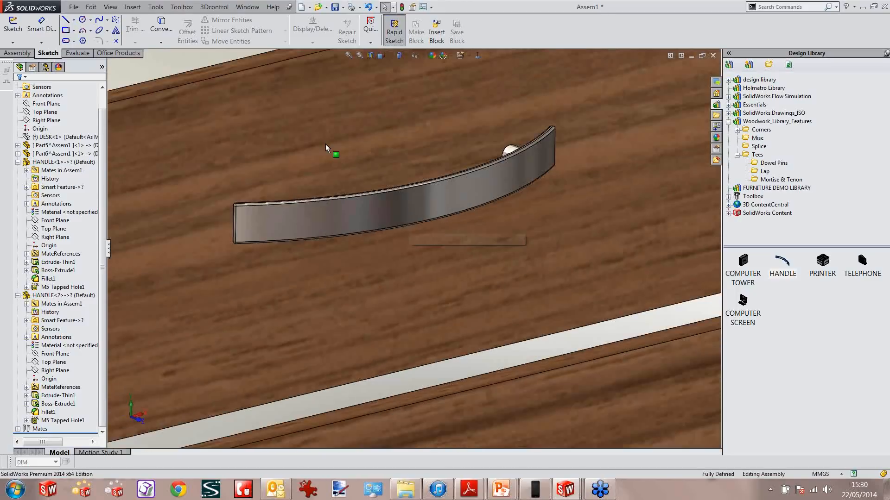
{"action": "scroll", "coordinate": [337, 180], "scroll_direction": "up", "scroll_amount": 3}
{"action": "middle_click_drag", "start_coordinate": [345, 198], "coordinate": [391, 248]}
{"action": "scroll", "coordinate": [391, 247], "scroll_direction": "down", "scroll_amount": 2}
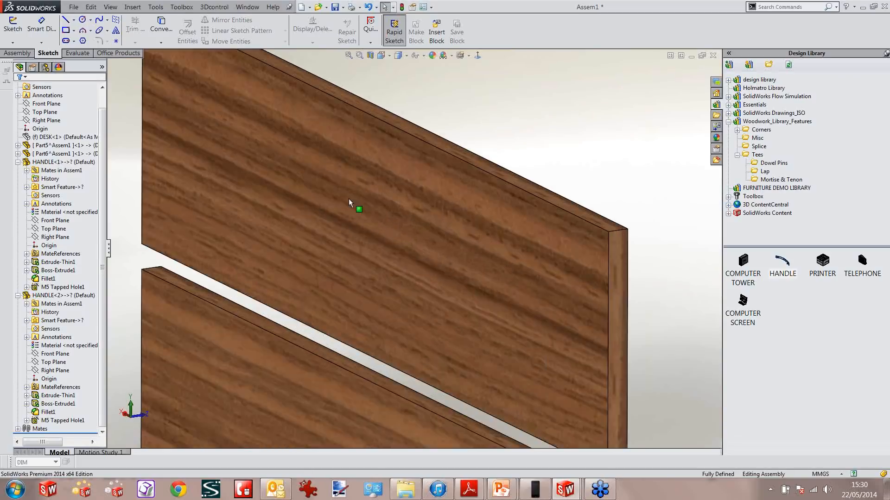
{"action": "scroll", "coordinate": [371, 197], "scroll_direction": "up", "scroll_amount": 5}
{"action": "middle_click_drag", "start_coordinate": [424, 192], "coordinate": [287, 201]}
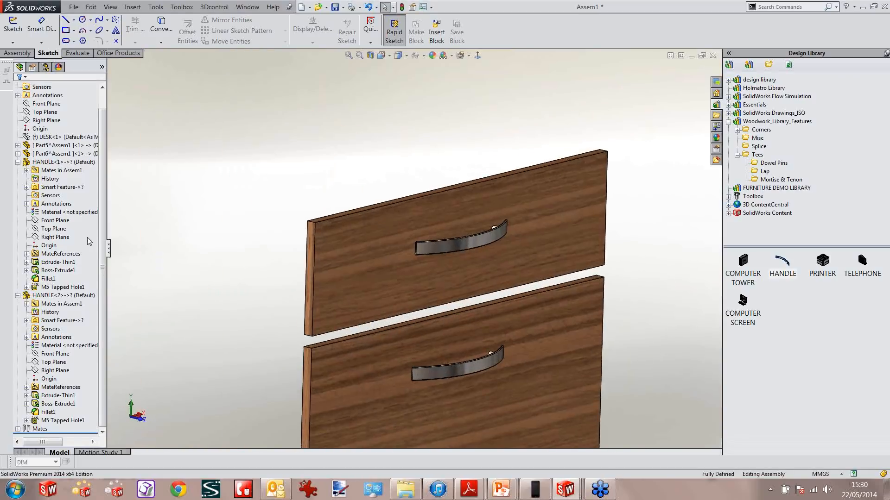
Collapse the feature tree and insert the upper handle's smart feature with its cut, washers and screws, referencing the upper panel's rear face.
{"action": "right_click", "coordinate": [85, 233]}
{"action": "left_click", "coordinate": [109, 236]}
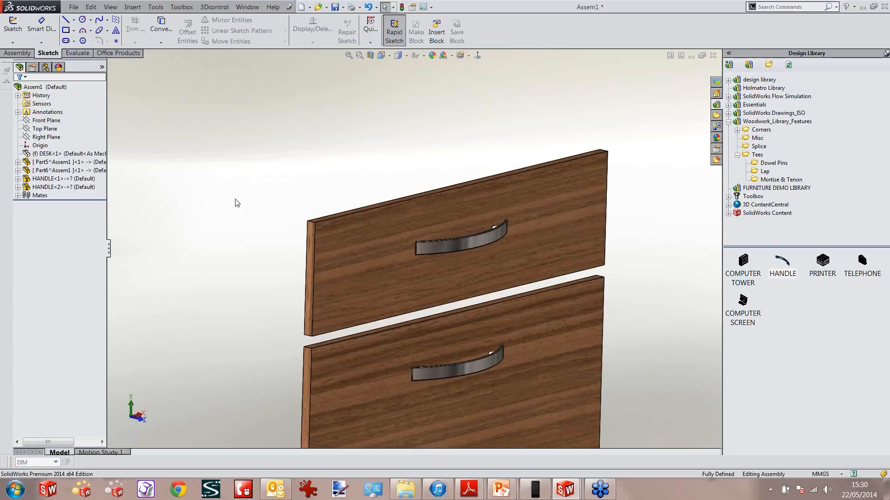
{"action": "scroll", "coordinate": [235, 202], "scroll_direction": "down", "scroll_amount": 3}
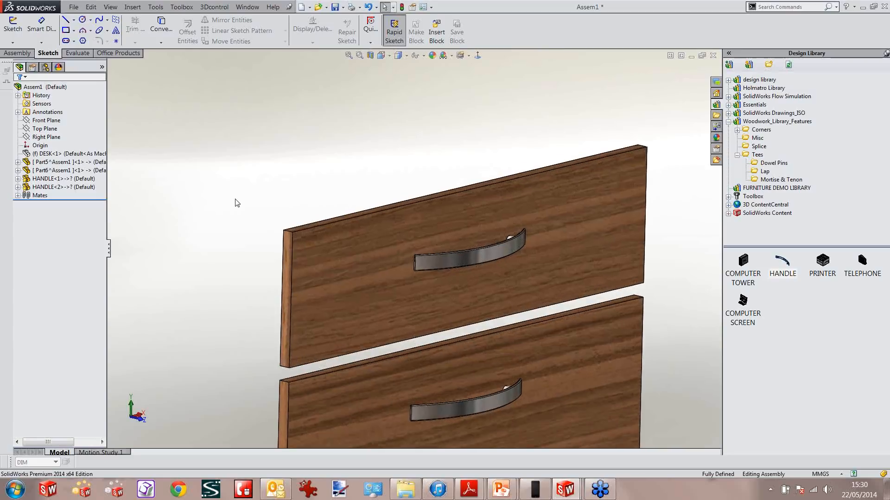
{"action": "left_click", "coordinate": [70, 179]}
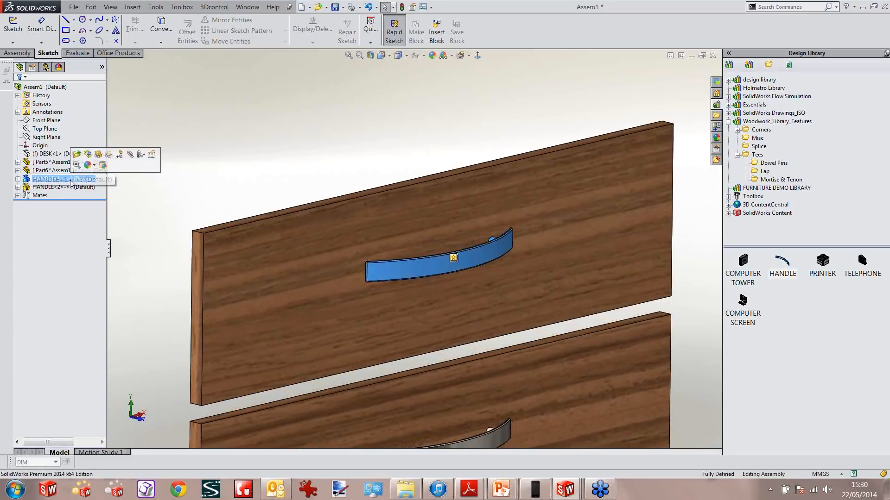
{"action": "left_click", "coordinate": [454, 258]}
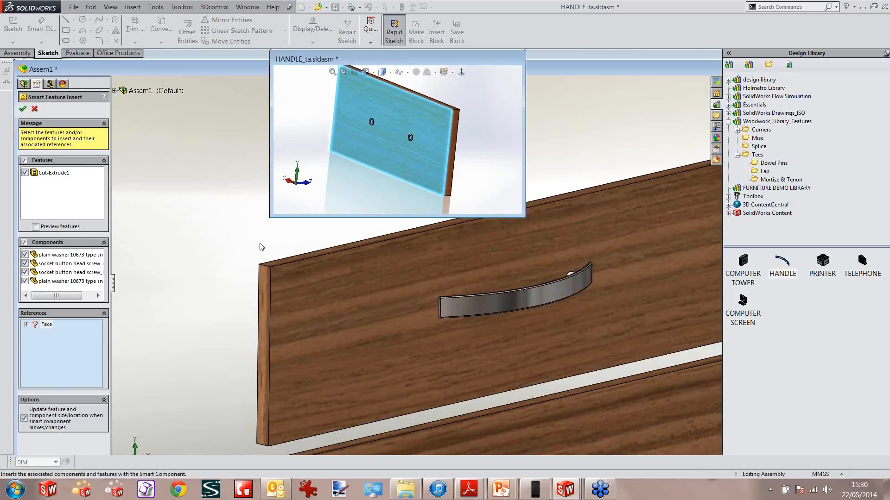
{"action": "left_click", "coordinate": [438, 313]}
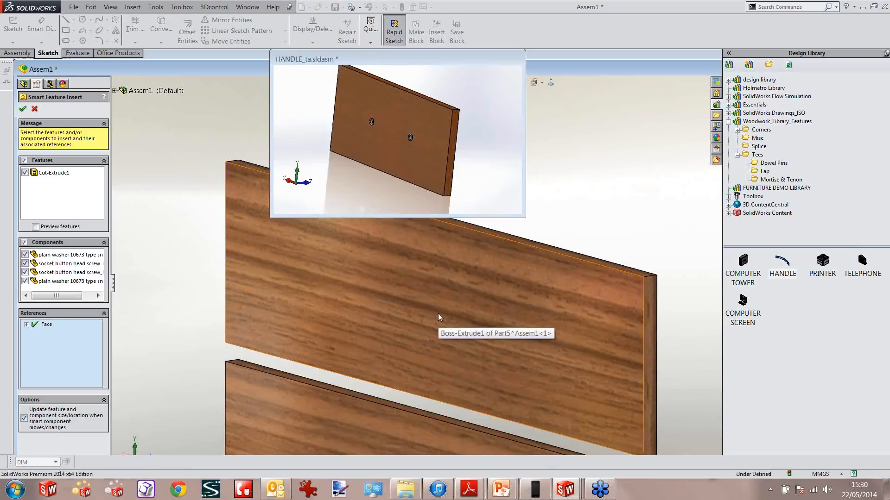
{"action": "left_click", "coordinate": [23, 108]}
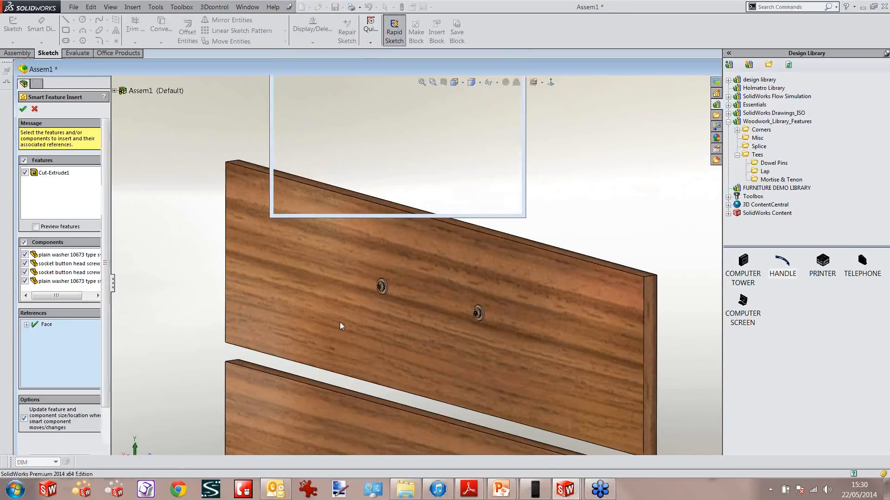
Inspect the fasteners behind the upper panel, and open the upper panel part on its own to examine its handle holes.
{"action": "scroll", "coordinate": [368, 274], "scroll_direction": "down", "scroll_amount": 5}
{"action": "scroll", "coordinate": [369, 275], "scroll_direction": "down", "scroll_amount": 2}
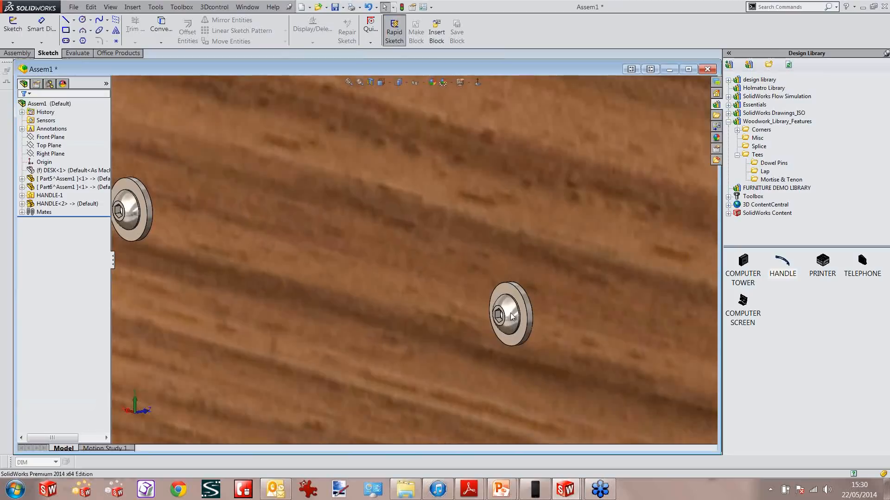
{"action": "scroll", "coordinate": [512, 309], "scroll_direction": "up", "scroll_amount": 5}
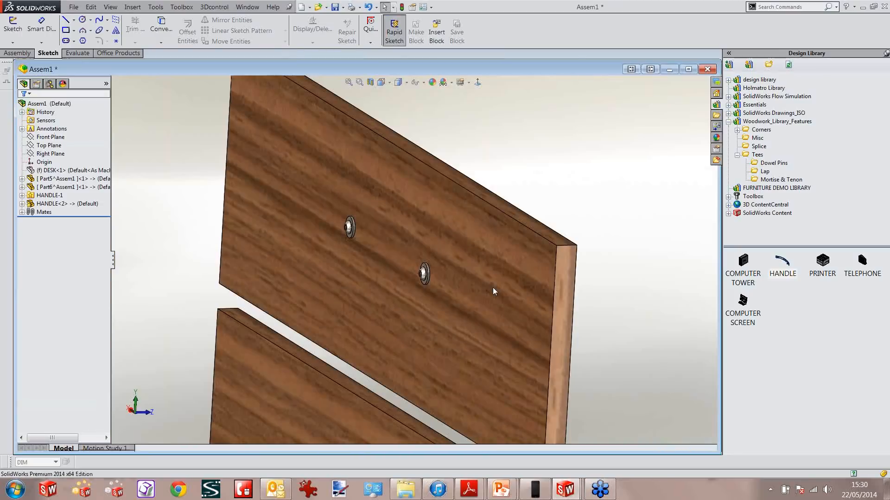
{"action": "scroll", "coordinate": [493, 287], "scroll_direction": "up", "scroll_amount": 3}
{"action": "middle_click_drag", "start_coordinate": [493, 288], "coordinate": [402, 246]}
{"action": "left_click", "coordinate": [402, 247]}
{"action": "left_click", "coordinate": [423, 194]}
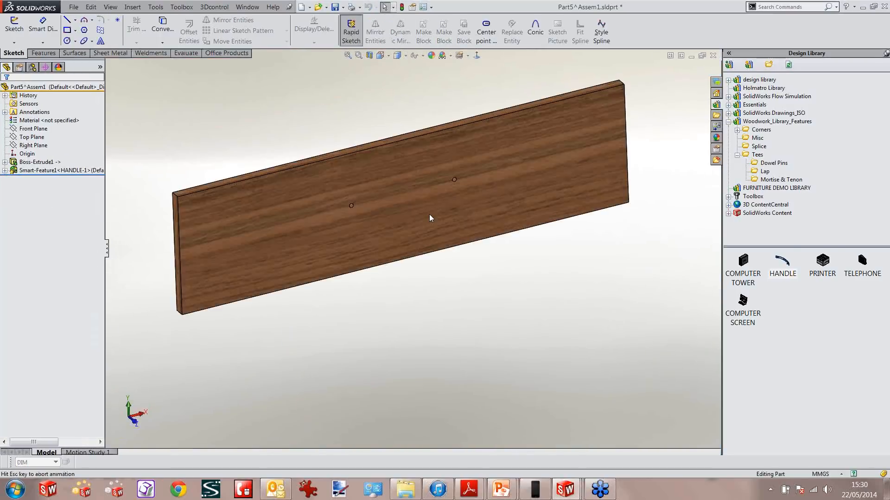
{"action": "scroll", "coordinate": [421, 243], "scroll_direction": "down", "scroll_amount": 6}
{"action": "scroll", "coordinate": [334, 247], "scroll_direction": "down", "scroll_amount": 3}
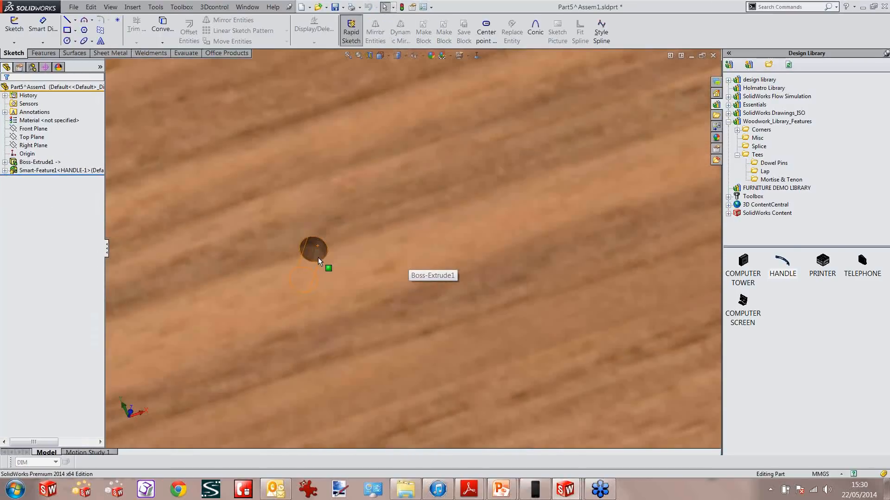
{"action": "middle_click_drag", "start_coordinate": [318, 257], "coordinate": [318, 259]}
{"action": "scroll", "coordinate": [320, 259], "scroll_direction": "up", "scroll_amount": 8}
{"action": "middle_click_drag", "start_coordinate": [386, 245], "coordinate": [454, 260]}
{"action": "scroll", "coordinate": [690, 122], "scroll_direction": "down", "scroll_amount": 1}
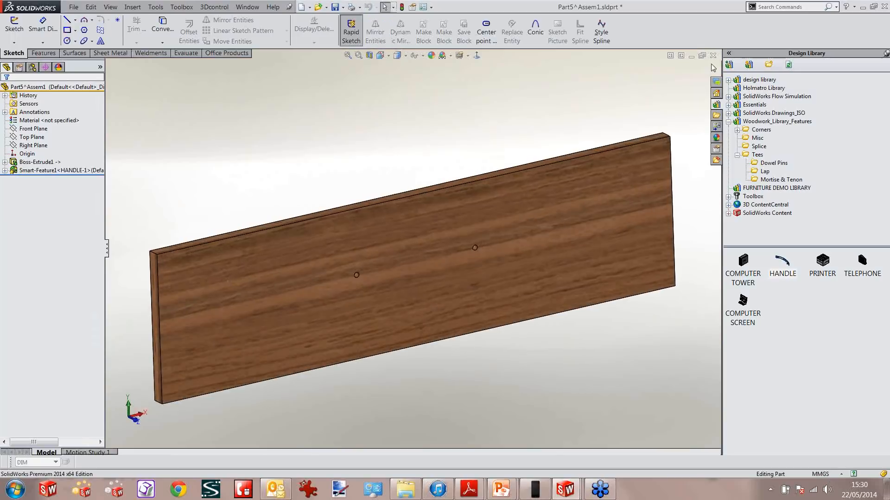
{"action": "left_click", "coordinate": [713, 55]}
Show the hidden DESK component around the two front panels.
{"action": "left_click", "coordinate": [454, 247]}
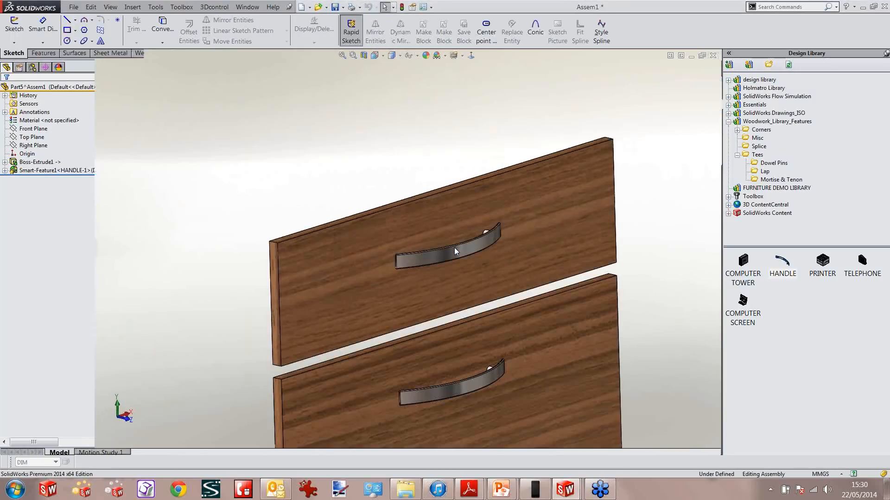
{"action": "scroll", "coordinate": [448, 293], "scroll_direction": "up", "scroll_amount": 1}
{"action": "scroll", "coordinate": [450, 278], "scroll_direction": "down", "scroll_amount": 5}
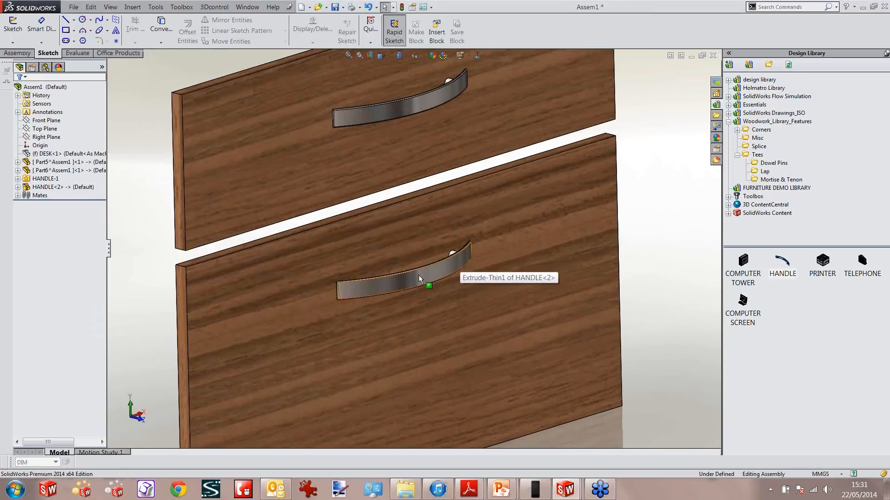
{"action": "scroll", "coordinate": [372, 282], "scroll_direction": "up", "scroll_amount": 3}
{"action": "scroll", "coordinate": [384, 172], "scroll_direction": "up", "scroll_amount": 1}
{"action": "scroll", "coordinate": [384, 173], "scroll_direction": "down", "scroll_amount": 1}
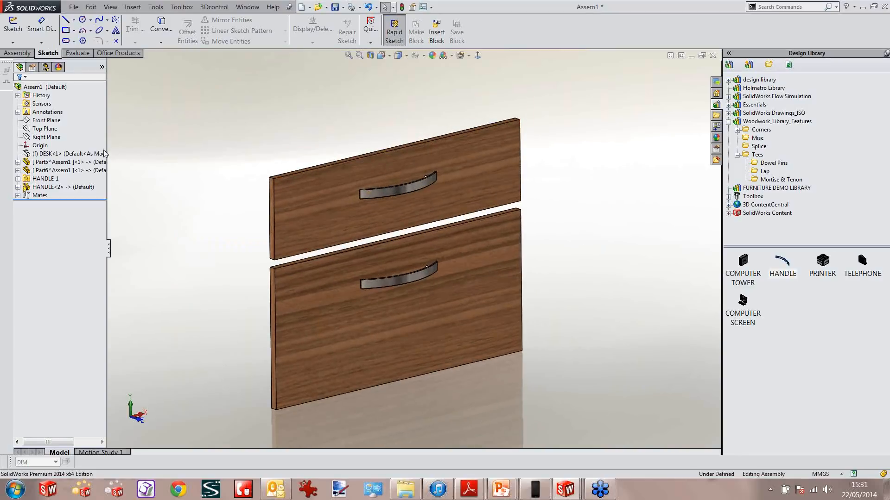
{"action": "left_click", "coordinate": [55, 154]}
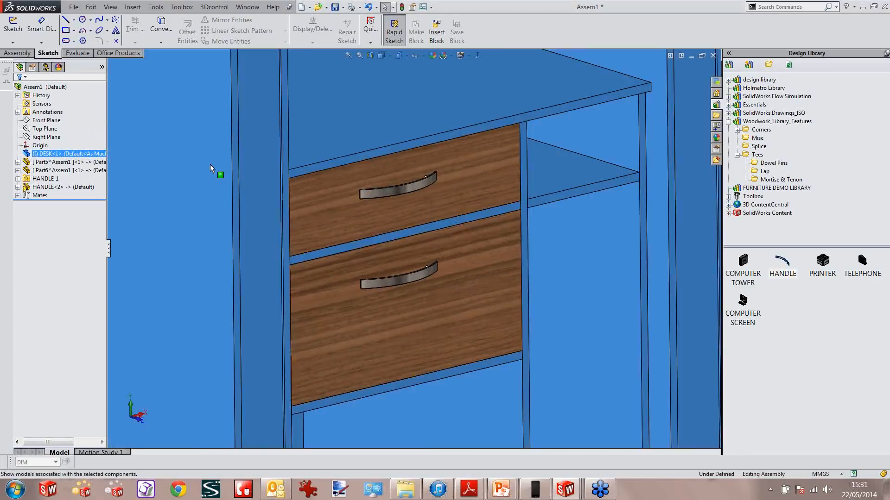
{"action": "scroll", "coordinate": [211, 166], "scroll_direction": "up", "scroll_amount": 5}
{"action": "left_click", "coordinate": [586, 208]}
{"action": "middle_click_drag", "start_coordinate": [586, 212], "coordinate": [635, 214]}
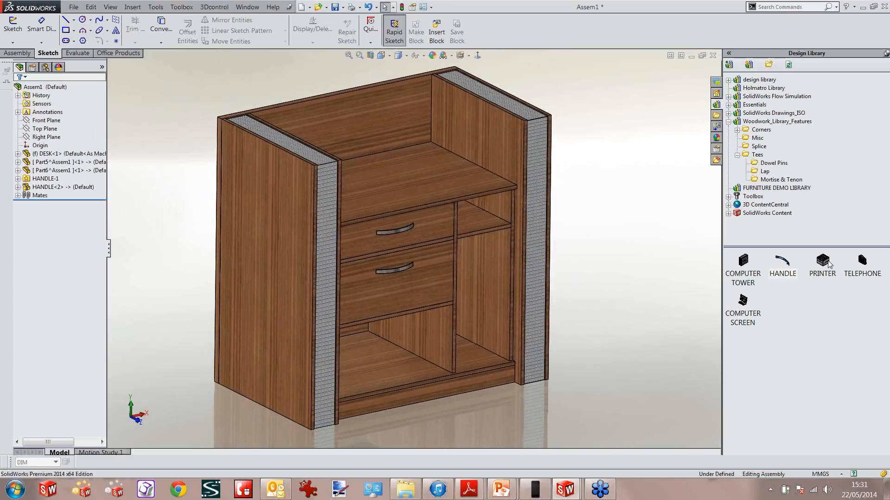
Insert the library PRINTER and COMPUTER TOWER onto the base of the desk's two lower compartments with coincident mates.
{"action": "left_click_drag", "start_coordinate": [522, 370], "coordinate": [375, 377]}
{"action": "left_click", "coordinate": [479, 392]}
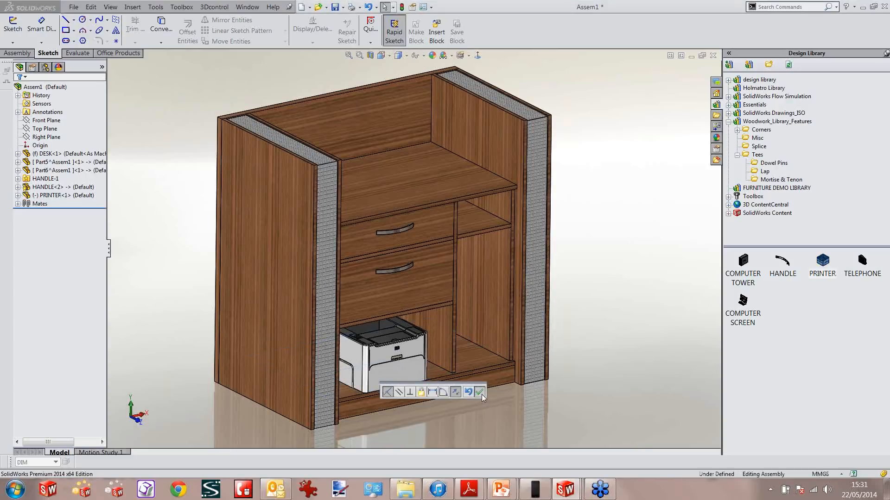
{"action": "scroll", "coordinate": [581, 241], "scroll_direction": "down", "scroll_amount": 5}
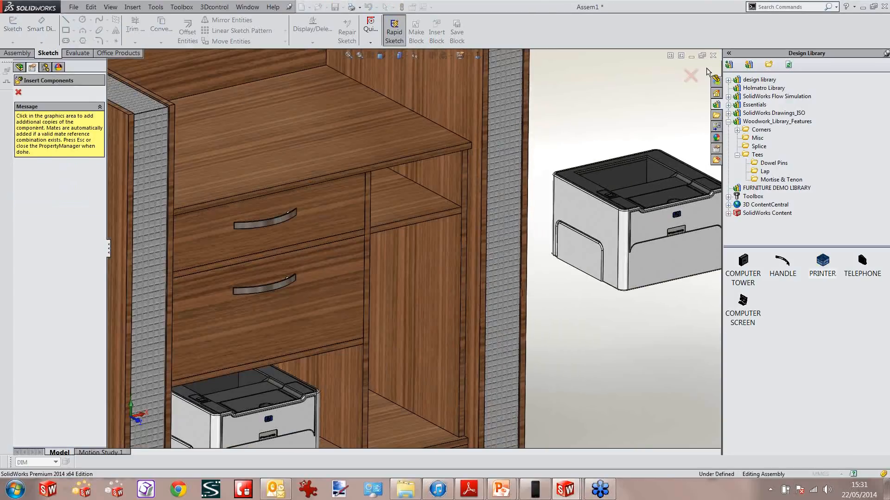
{"action": "key", "text": "Escape"}
{"action": "scroll", "coordinate": [601, 356], "scroll_direction": "up", "scroll_amount": 2}
{"action": "left_click_drag", "start_coordinate": [398, 370], "coordinate": [399, 371]}
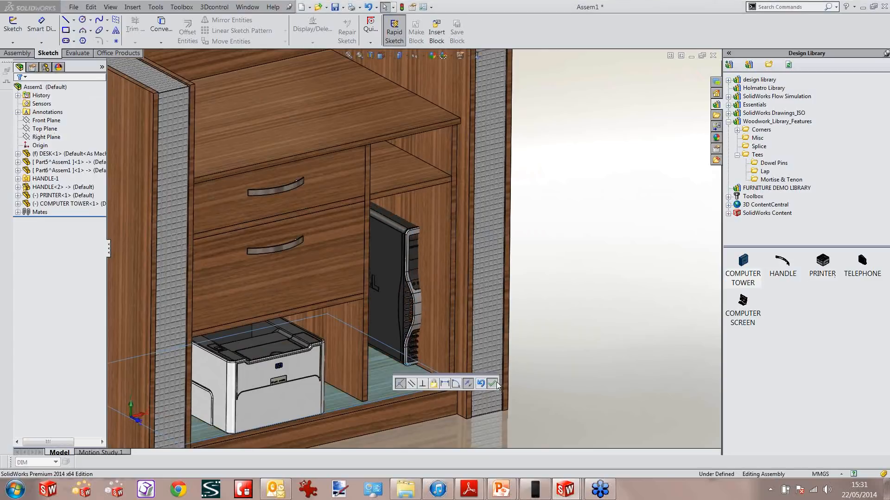
{"action": "left_click", "coordinate": [493, 383]}
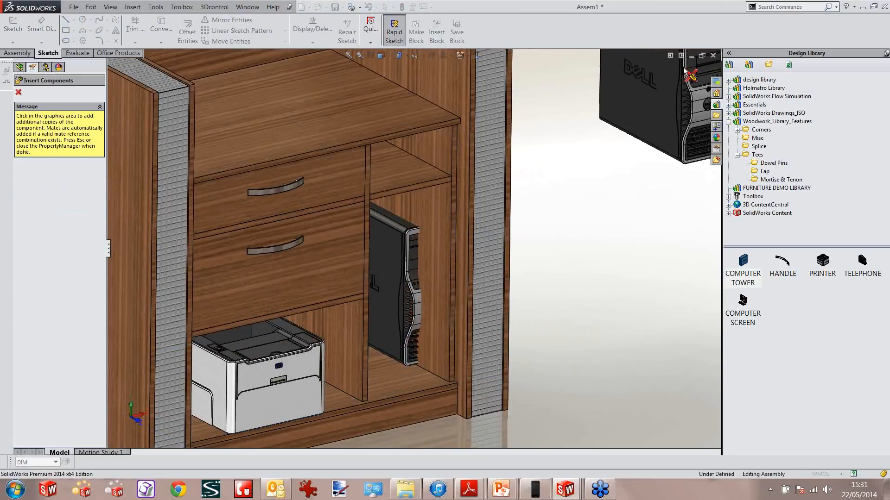
{"action": "key", "text": "Escape"}
Insert the library COMPUTER SCREEN and TELEPHONE onto the desk's worktop with coincident mates.
{"action": "key", "text": "f"}
{"action": "left_click_drag", "start_coordinate": [743, 303], "coordinate": [383, 210]}
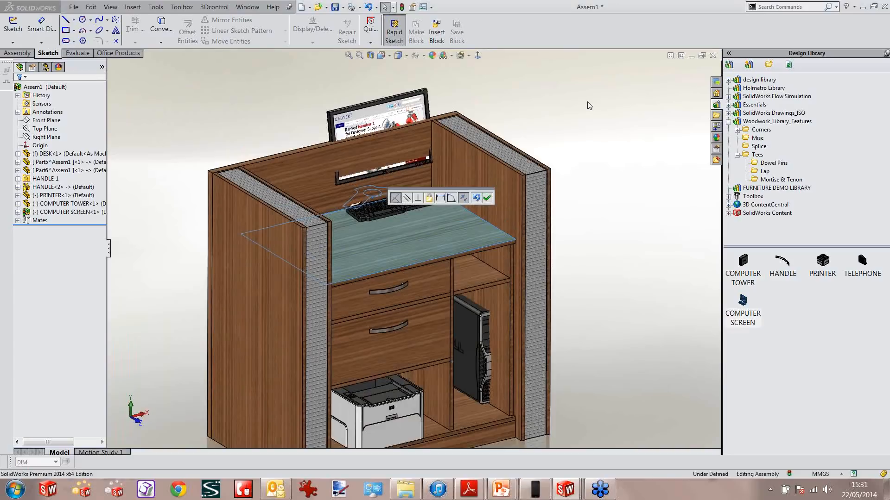
{"action": "left_click", "coordinate": [491, 198]}
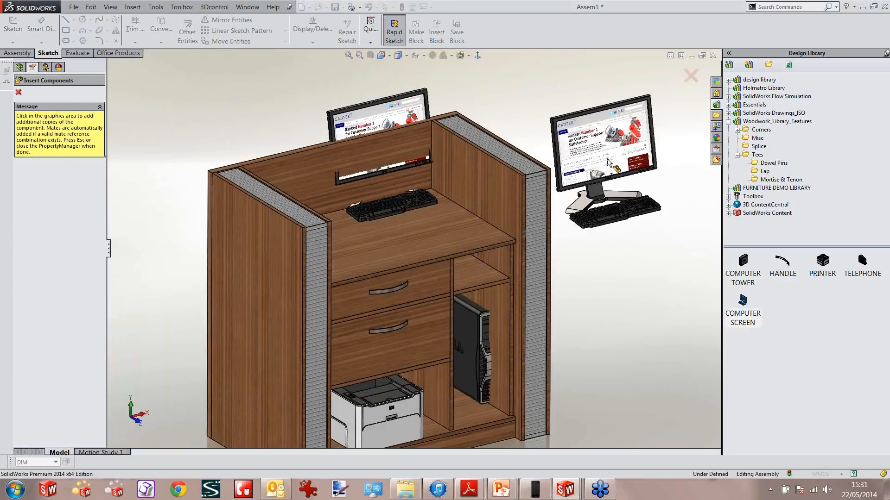
{"action": "key", "text": "Escape"}
{"action": "left_click_drag", "start_coordinate": [462, 227], "coordinate": [462, 227]}
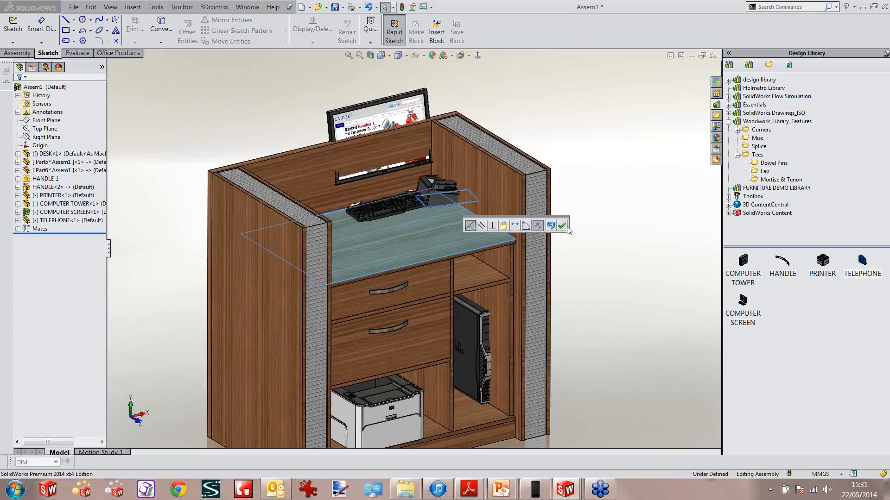
{"action": "left_click", "coordinate": [562, 226]}
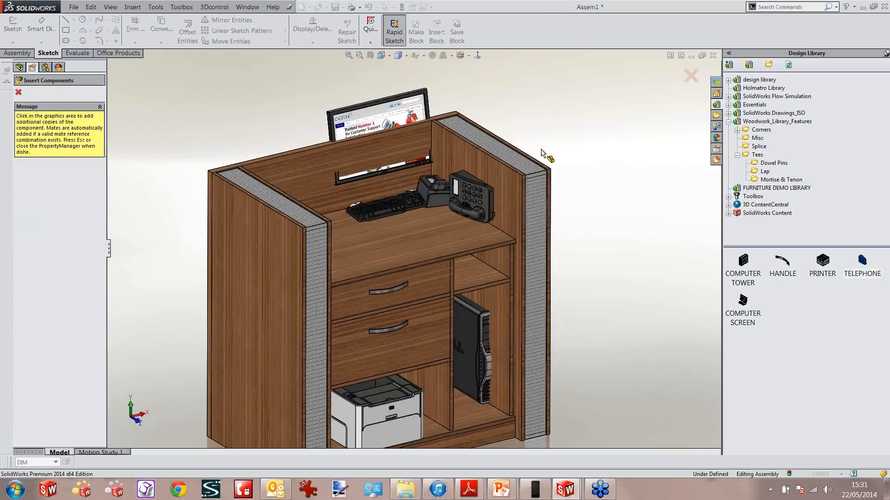
{"action": "key", "text": "Escape"}
Viewing the desk from above, move the computer screen and keyboard to the worktop's left side, and reposition and rotate the telephone near its right side.
{"action": "left_click", "coordinate": [478, 56]}
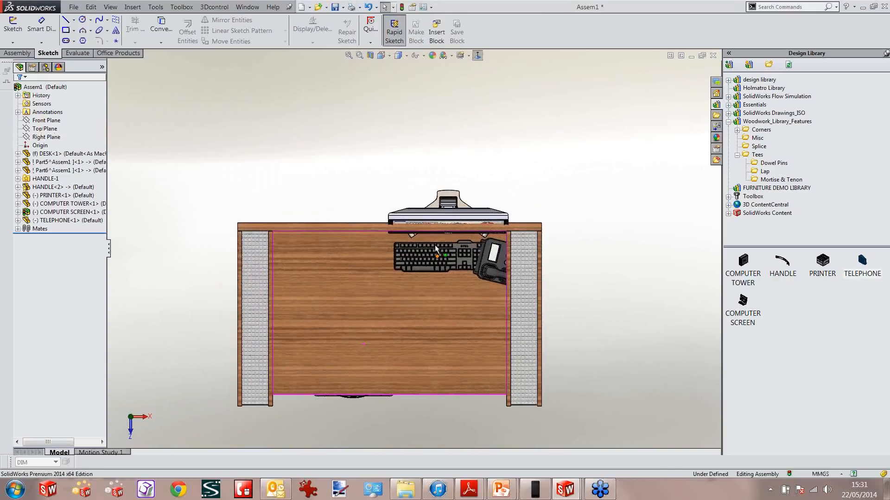
{"action": "left_click_drag", "start_coordinate": [445, 263], "coordinate": [339, 347]}
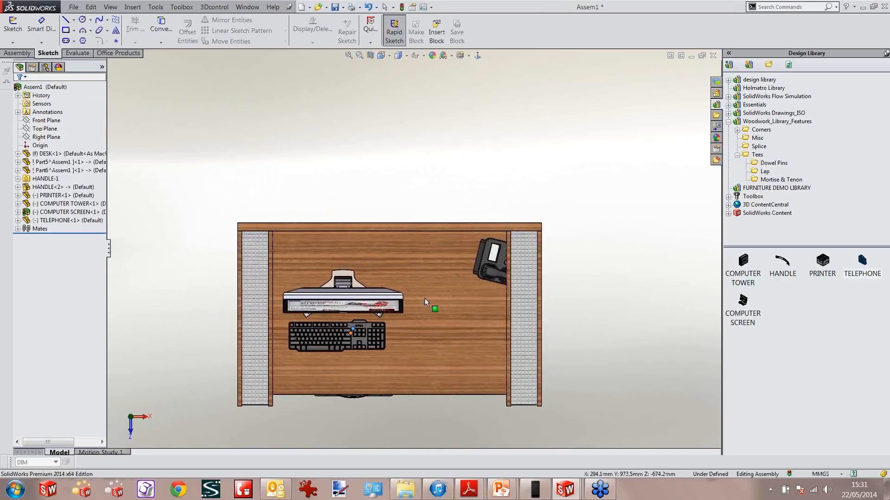
{"action": "scroll", "coordinate": [463, 294], "scroll_direction": "down", "scroll_amount": 2}
{"action": "scroll", "coordinate": [495, 264], "scroll_direction": "down", "scroll_amount": 2}
{"action": "left_click_drag", "start_coordinate": [495, 263], "coordinate": [427, 237]}
{"action": "right_click_drag", "start_coordinate": [426, 237], "coordinate": [662, 237]}
{"action": "left_click", "coordinate": [502, 141]}
{"action": "left_click_drag", "start_coordinate": [447, 223], "coordinate": [494, 309]}
{"action": "scroll", "coordinate": [494, 309], "scroll_direction": "down", "scroll_amount": 3}
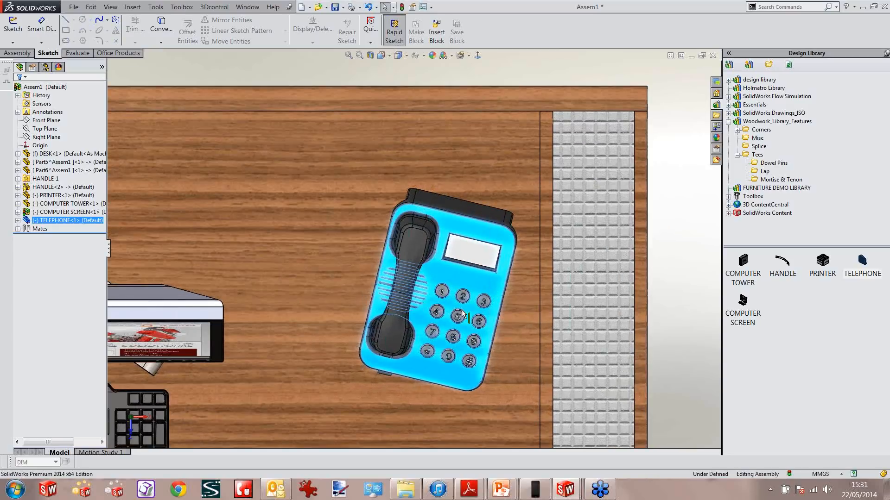
{"action": "scroll", "coordinate": [449, 309], "scroll_direction": "up", "scroll_amount": 3}
{"action": "left_click", "coordinate": [635, 261]}
Turn the computer tower to face the front in its compartment and reposition the printer on the desk's base.
{"action": "scroll", "coordinate": [635, 262], "scroll_direction": "up", "scroll_amount": 2}
{"action": "mouse_move", "coordinate": [413, 273]}
{"action": "middle_mouse_down"}
{"action": "mouse_move", "coordinate": [467, 266]}
{"action": "mouse_move", "coordinate": [489, 300]}
{"action": "mouse_move", "coordinate": [405, 271]}
{"action": "middle_mouse_up"}
{"action": "scroll", "coordinate": [406, 271], "scroll_direction": "down", "scroll_amount": 2}
{"action": "right_click_drag", "start_coordinate": [406, 273], "coordinate": [386, 295]}
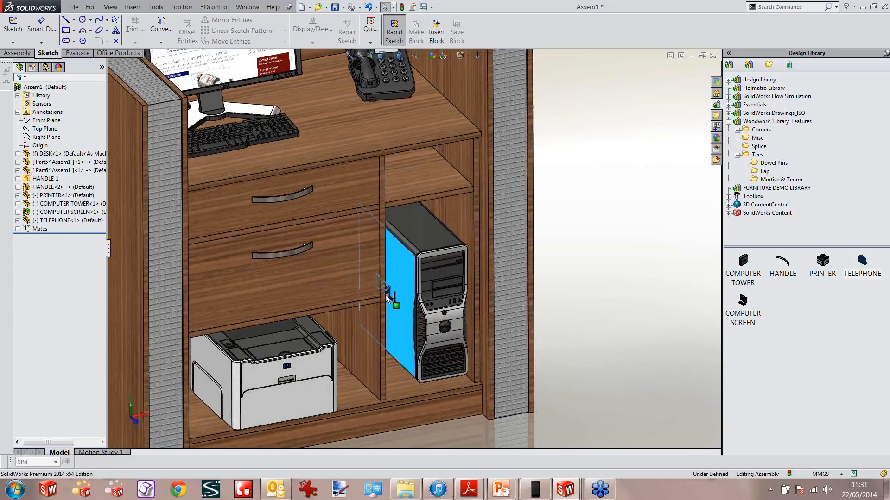
{"action": "left_click", "coordinate": [290, 391]}
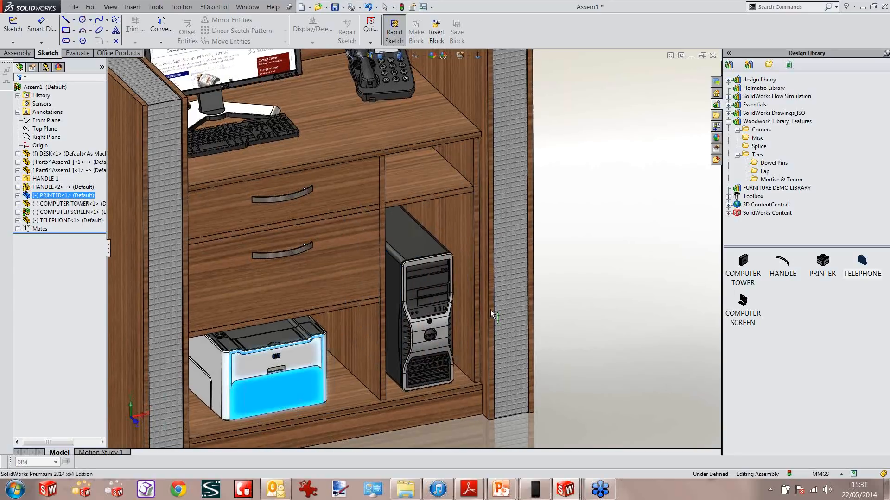
{"action": "left_click", "coordinate": [579, 256]}
{"action": "scroll", "coordinate": [579, 256], "scroll_direction": "up", "scroll_amount": 3}
{"action": "middle_click_drag", "start_coordinate": [579, 255], "coordinate": [600, 253]}
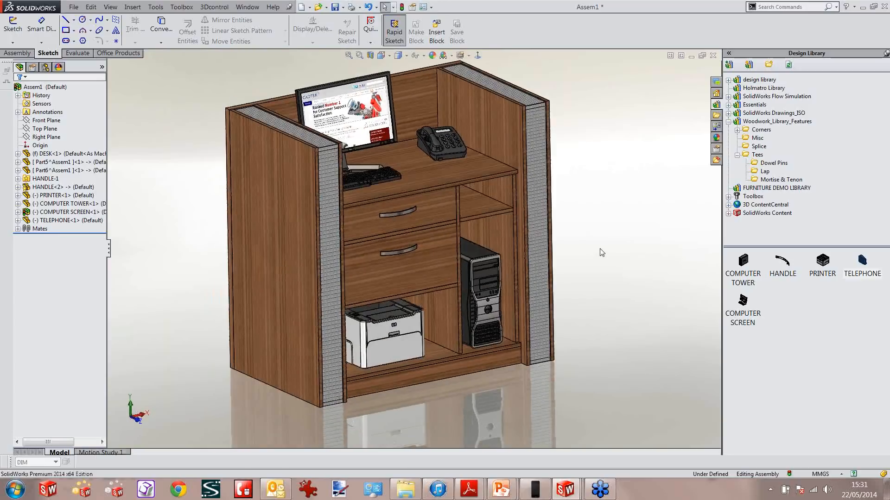
{"action": "key", "text": "super+Tab"}
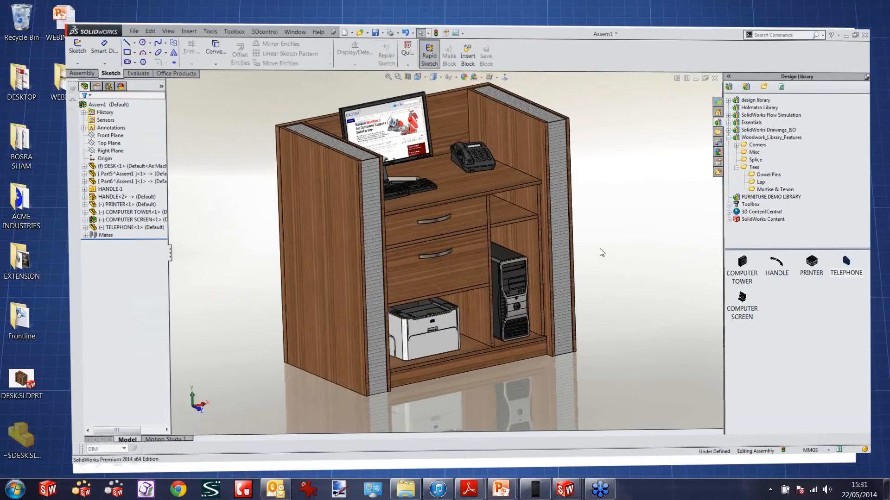
{"action": "key", "text": "super+Tab"}
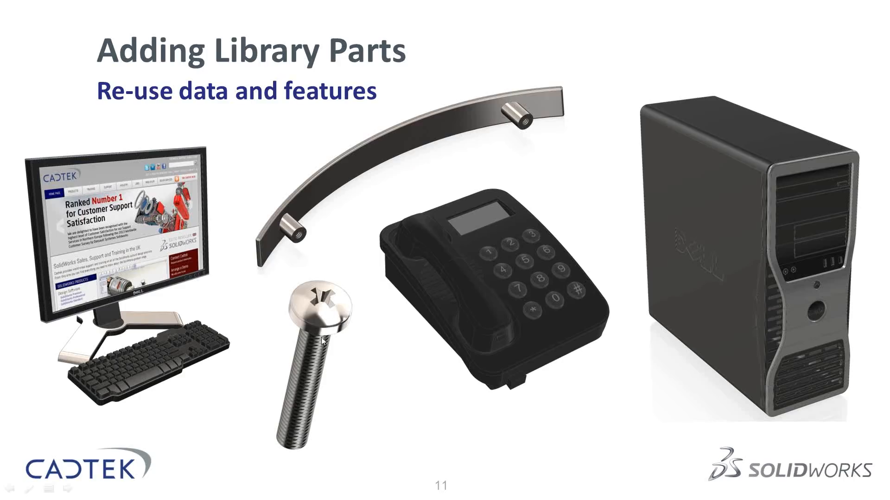
{"action": "left_click", "coordinate": [582, 70]}
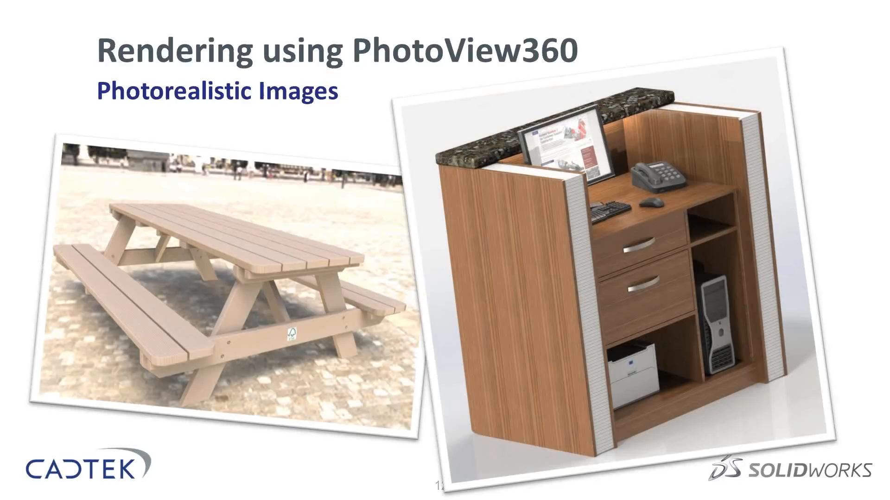
{"action": "key", "text": "super+Tab"}
{"action": "key", "text": "super+Tab"}
{"action": "key", "text": "super+Tab"}
Load the PhotoView 360 add-in, render the desk assembly in a separate preview window and close the preview.
{"action": "right_click_drag", "start_coordinate": [611, 203], "coordinate": [611, 172]}
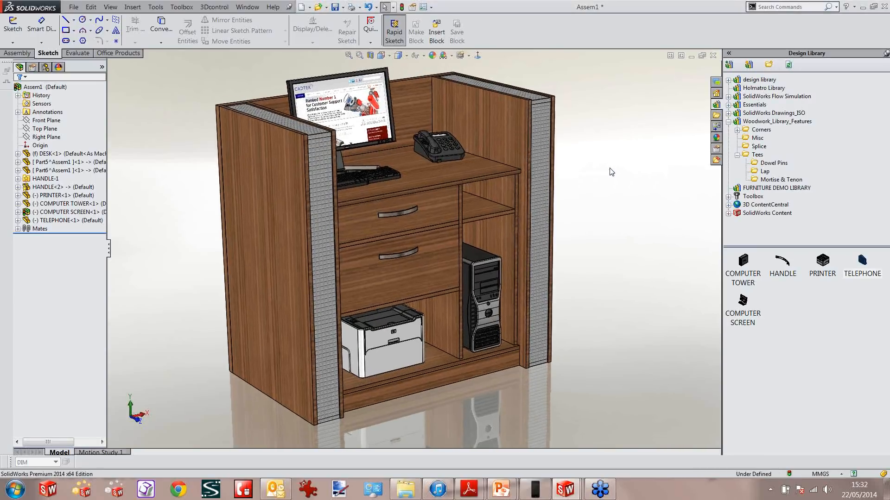
{"action": "left_click", "coordinate": [118, 53]}
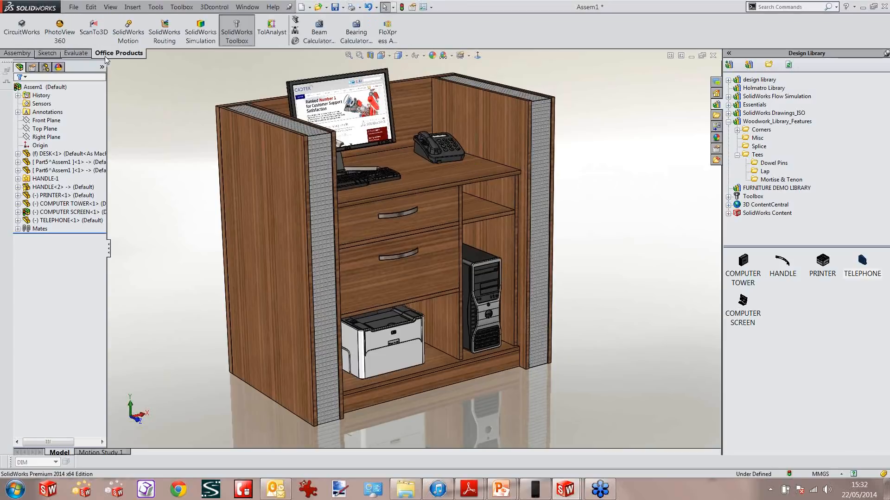
{"action": "left_click", "coordinate": [63, 34]}
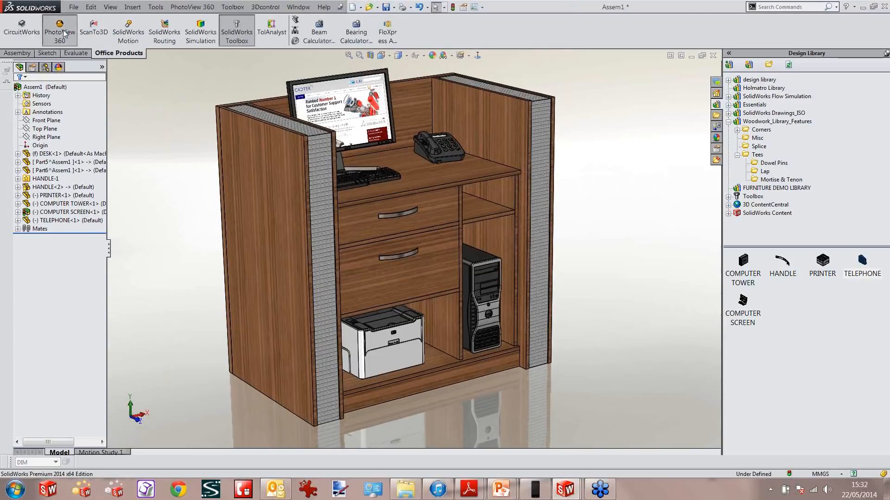
{"action": "left_click", "coordinate": [102, 56]}
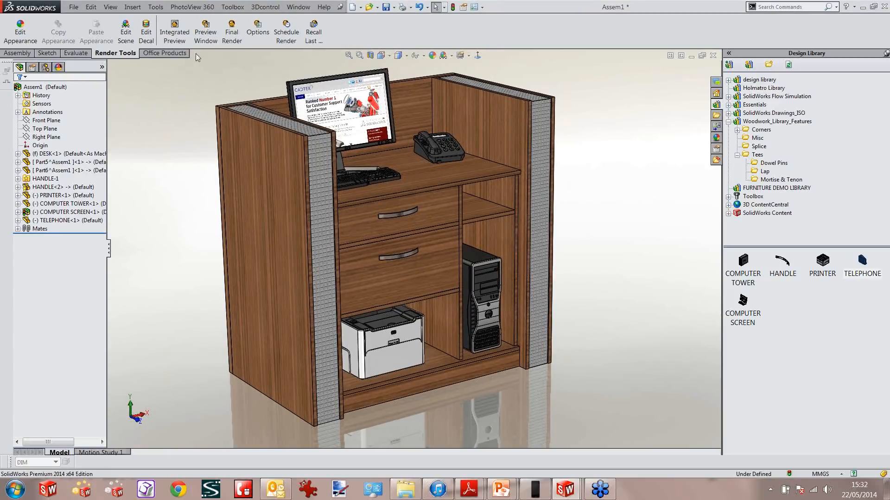
{"action": "left_click", "coordinate": [200, 37]}
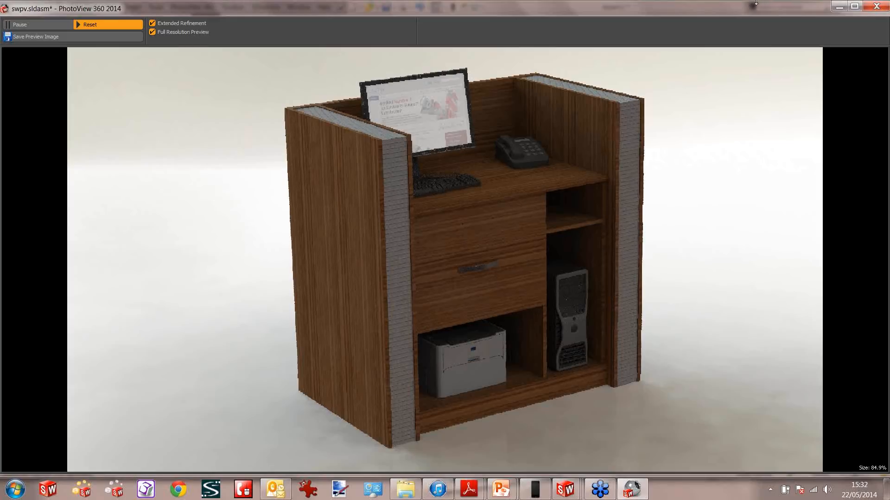
{"action": "left_click", "coordinate": [868, 7]}
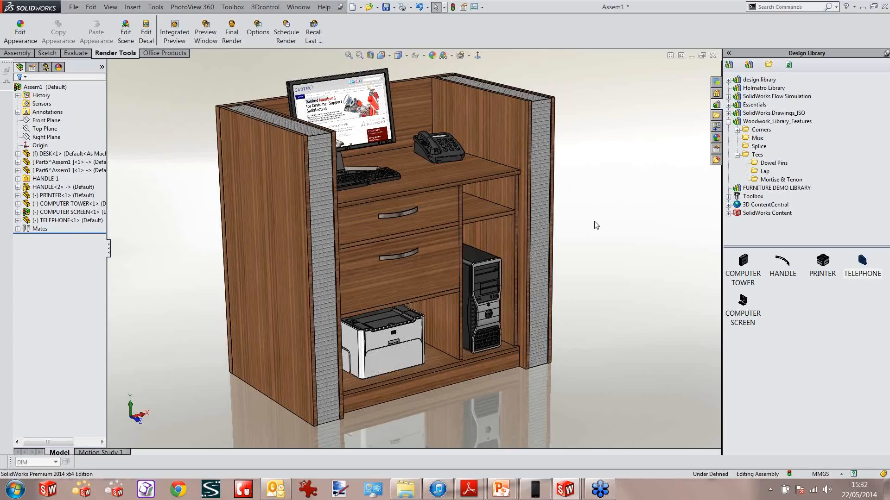
Switch to the PowerPoint slide show and advance to the "An all-in-one Solution" summary slide.
{"action": "key", "text": "super+Tab"}
{"action": "key", "text": "super+Tab"}
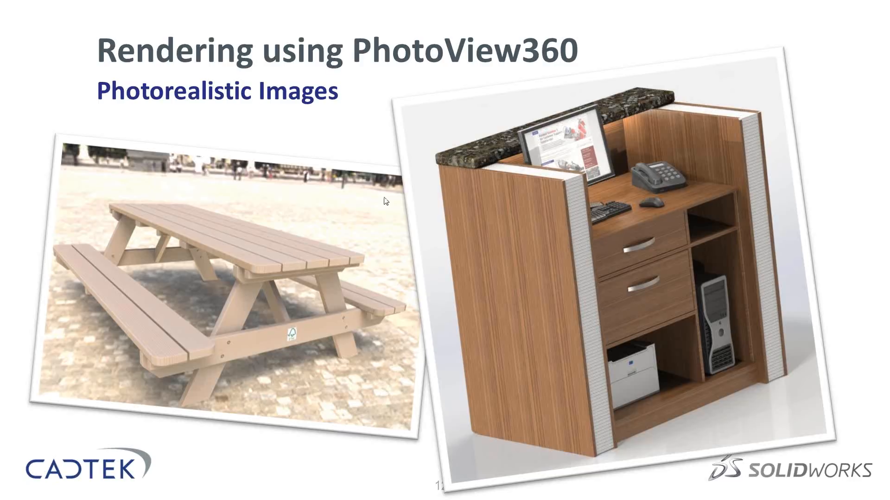
{"action": "key", "text": "super+Tab"}
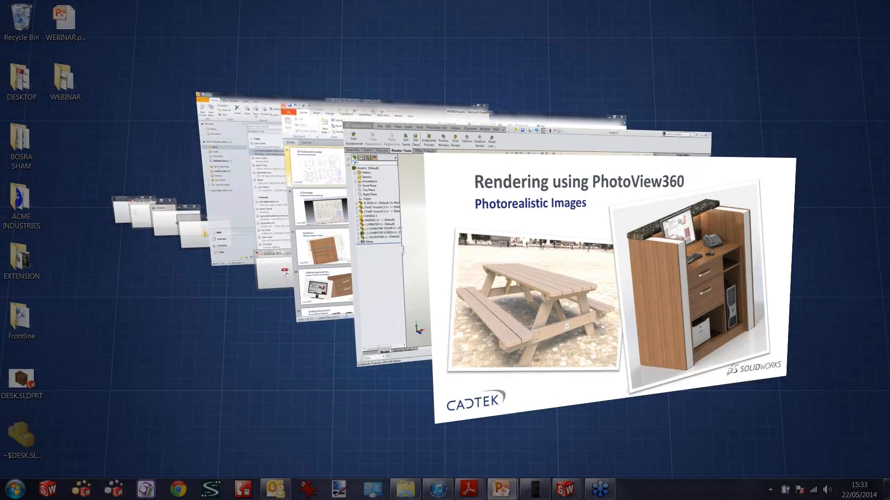
{"action": "key", "text": "Right"}
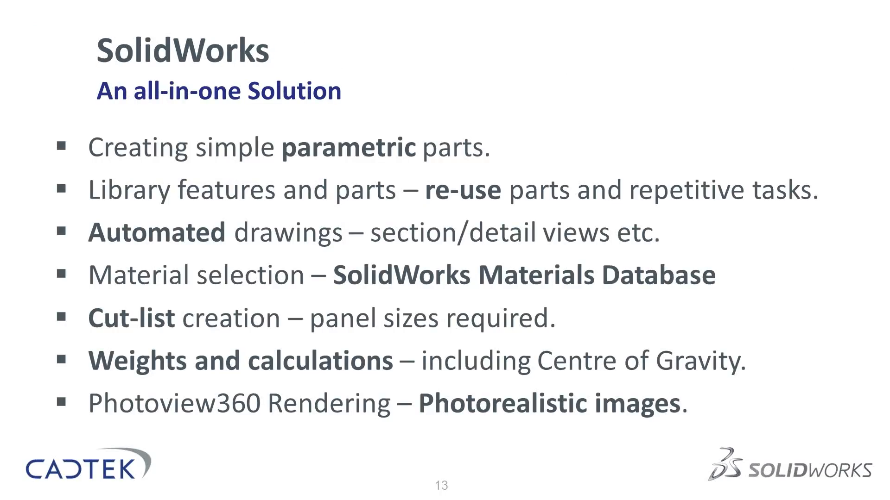